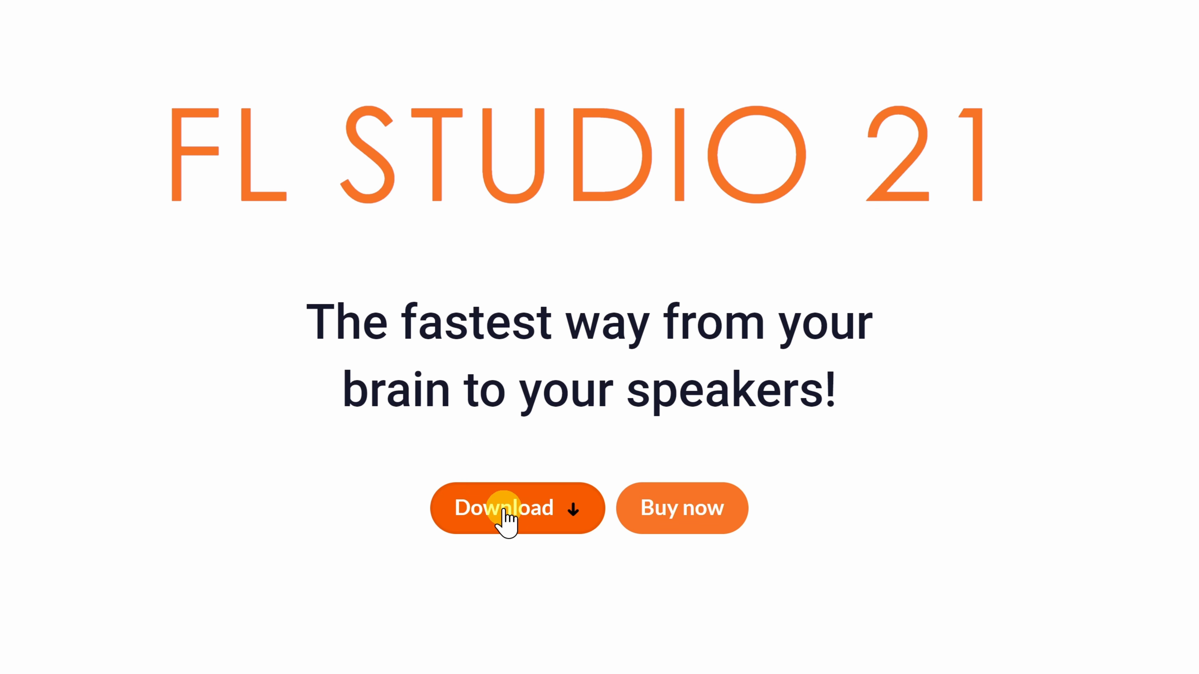
Step: Download FL Studio 21 from its product page
left_click(505, 514)
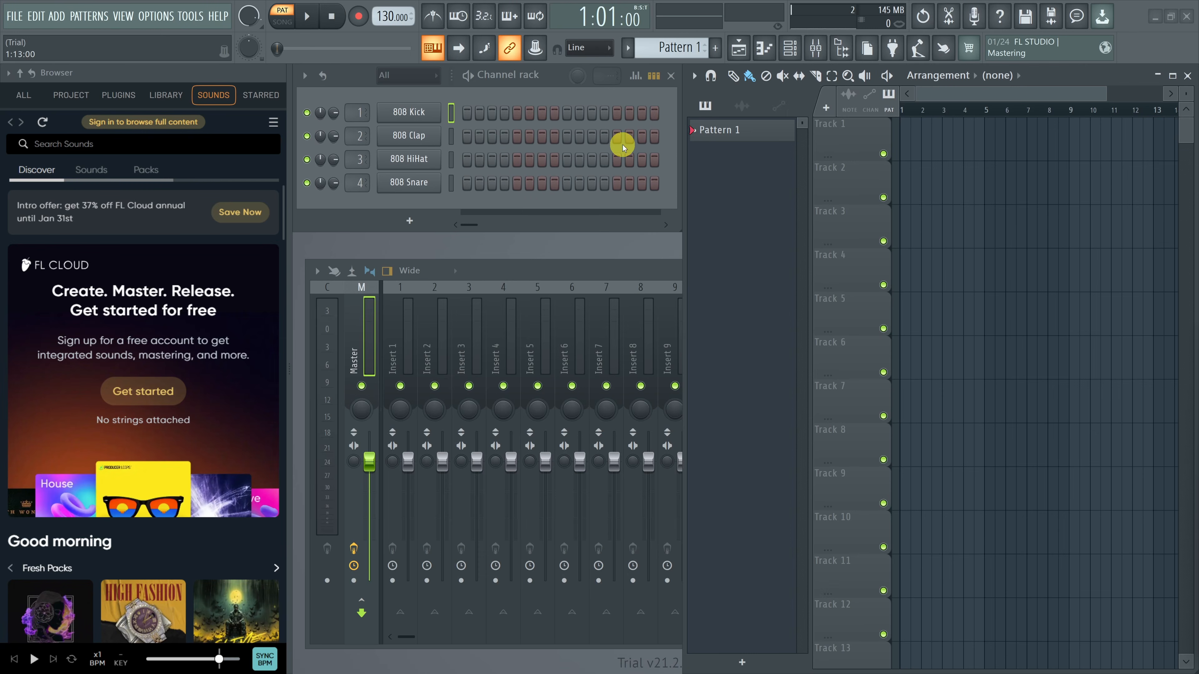
Step: Add an FL Keys instrument to the channel rack and close its plugin window
left_click(409, 221)
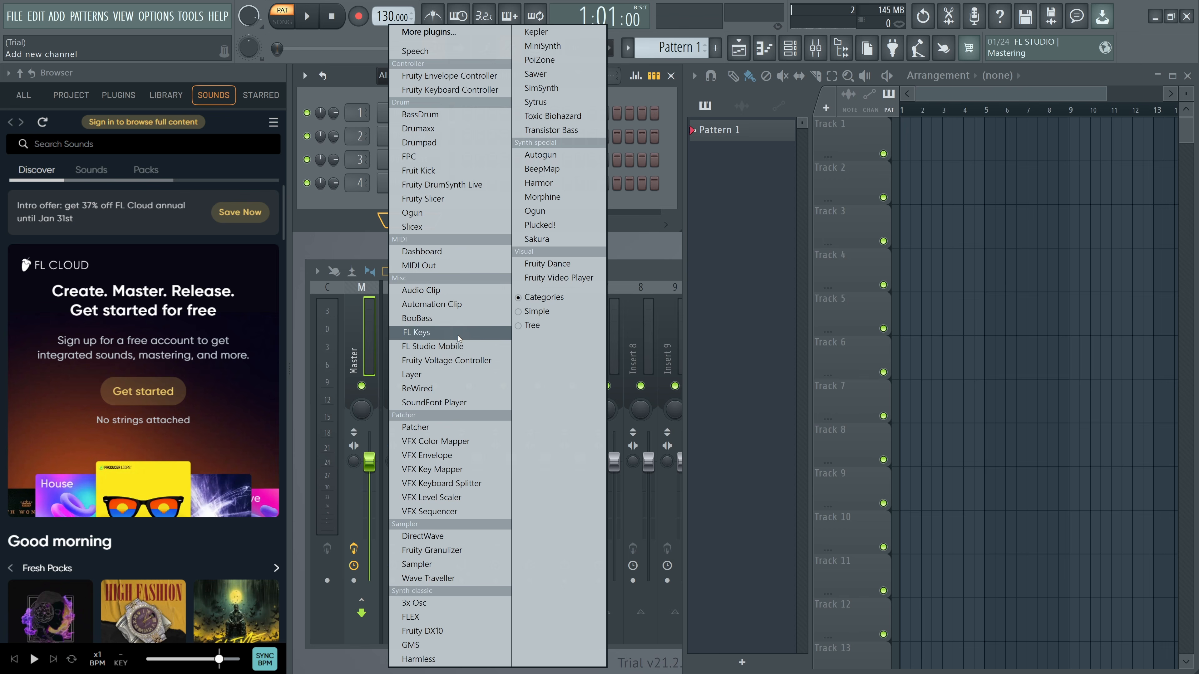
left_click(428, 336)
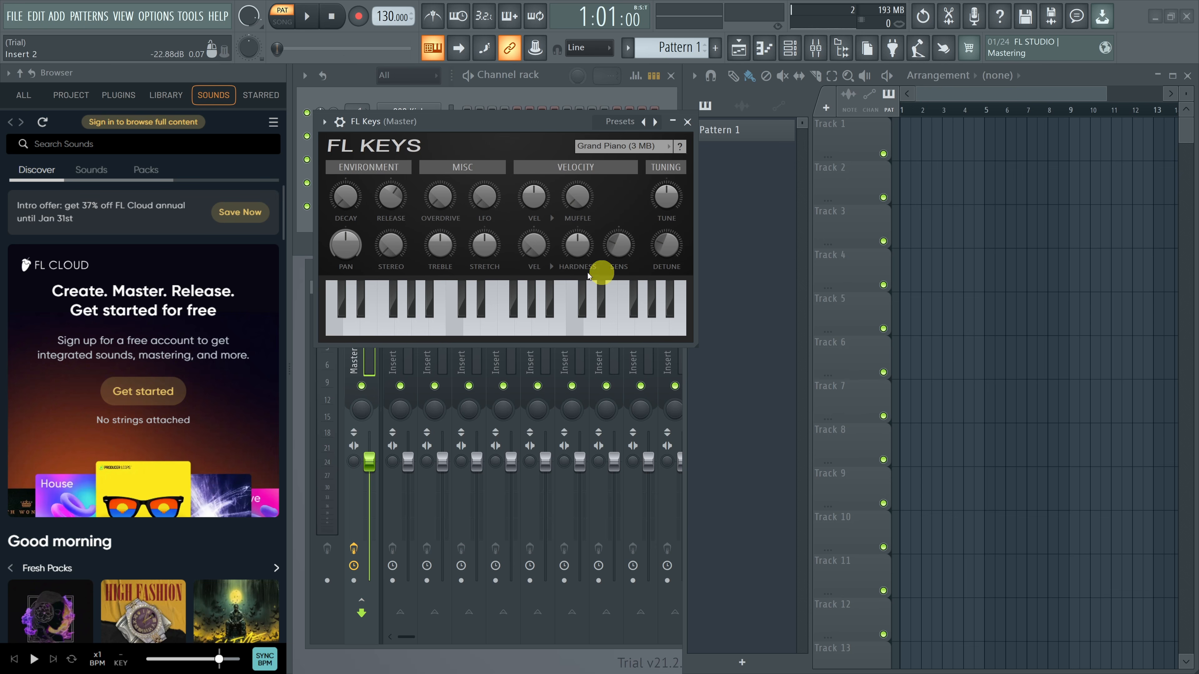
left_click(687, 123)
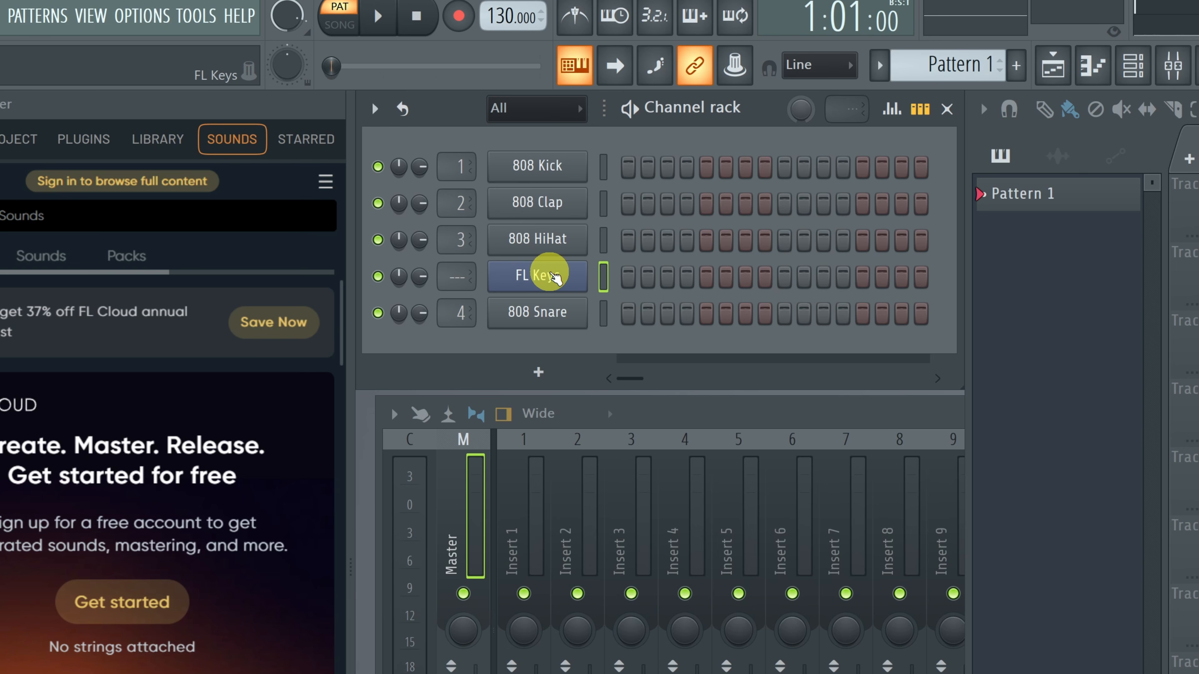
Step: Open the piano roll for the FL Keys channel and activate the Draw tool
right_click(553, 276)
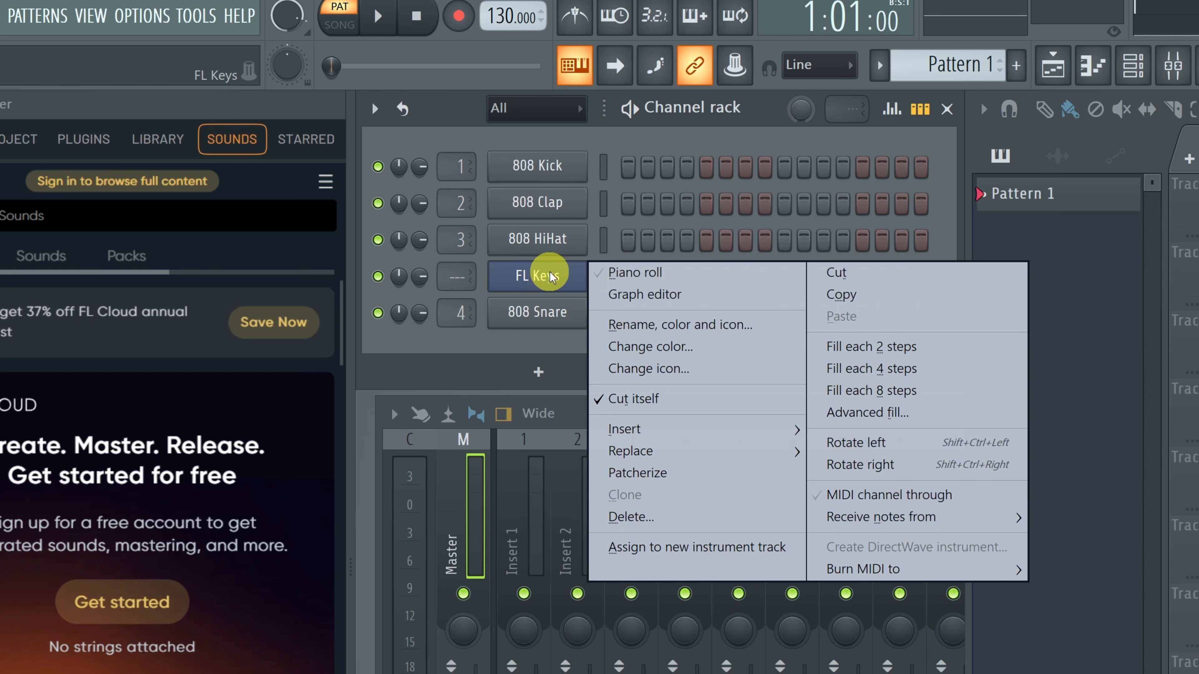
left_click(649, 273)
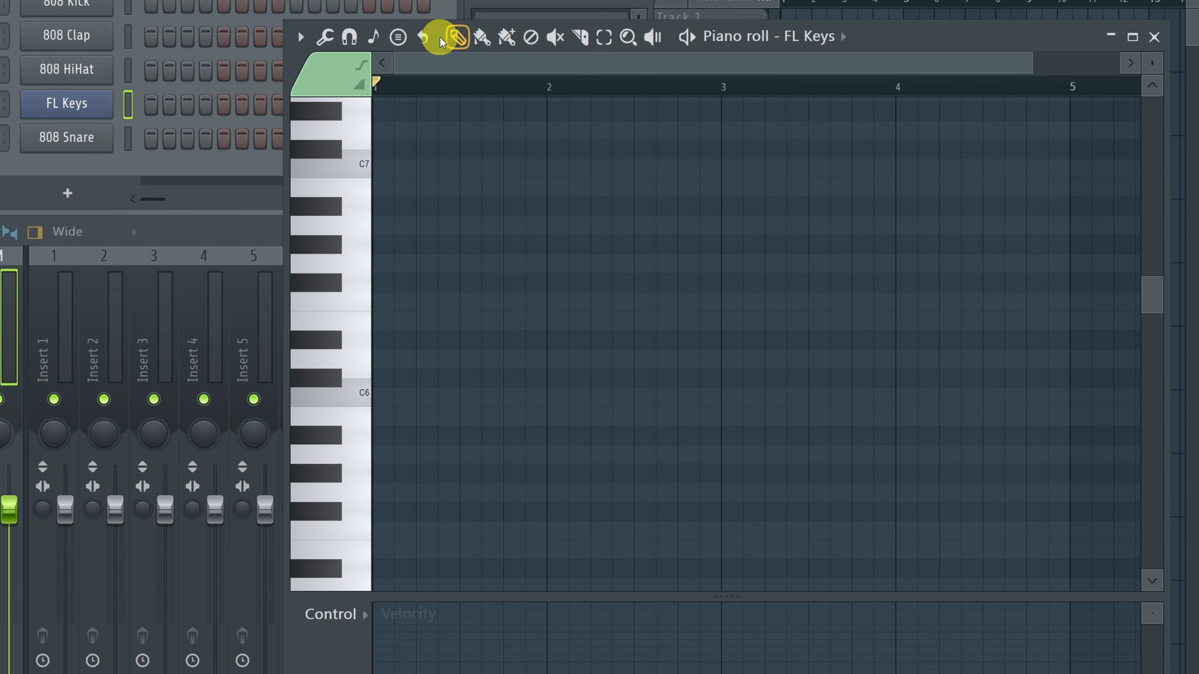
left_click(459, 38)
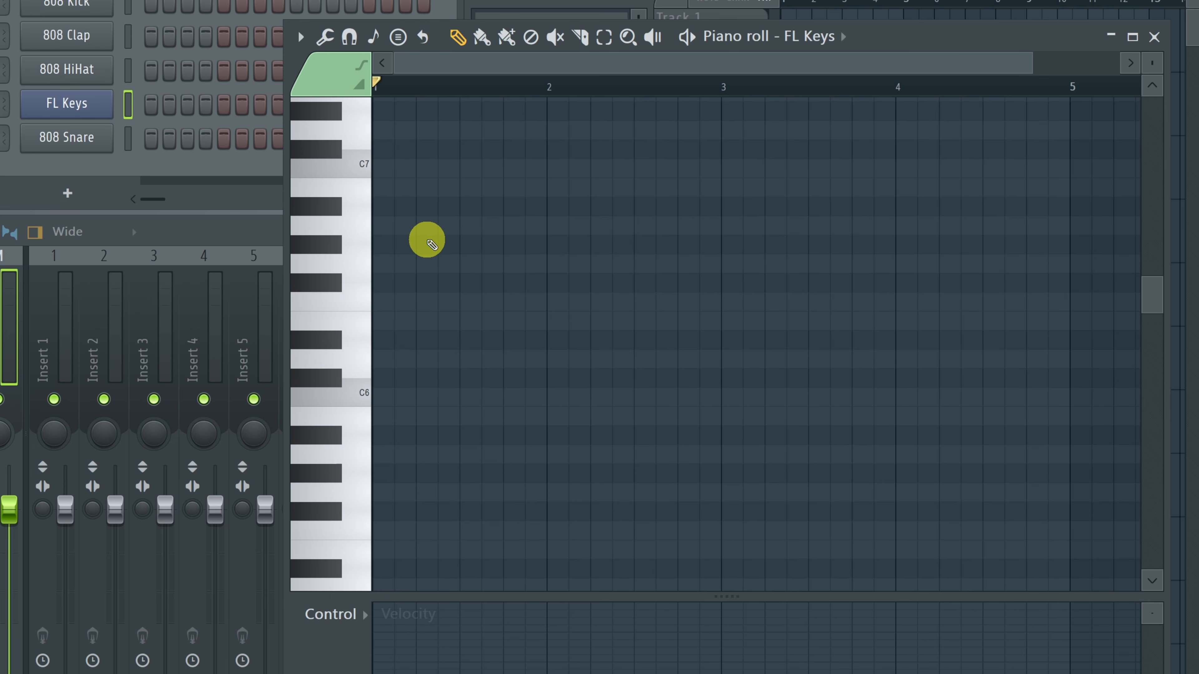
Step: Draw six short notes across bars 1 to 4: A6, F6, G6, A#6, C6 and F#6
left_click(424, 224)
left_click(556, 302)
left_click(663, 264)
left_click(793, 207)
left_click(818, 397)
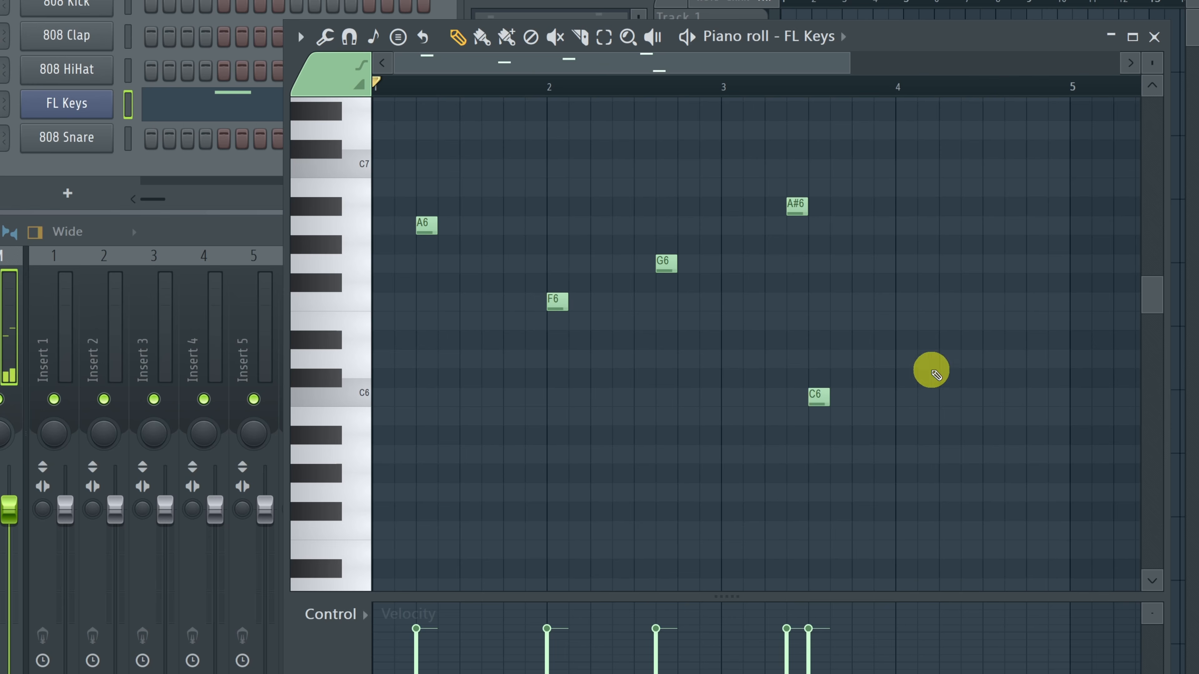
left_click(926, 282)
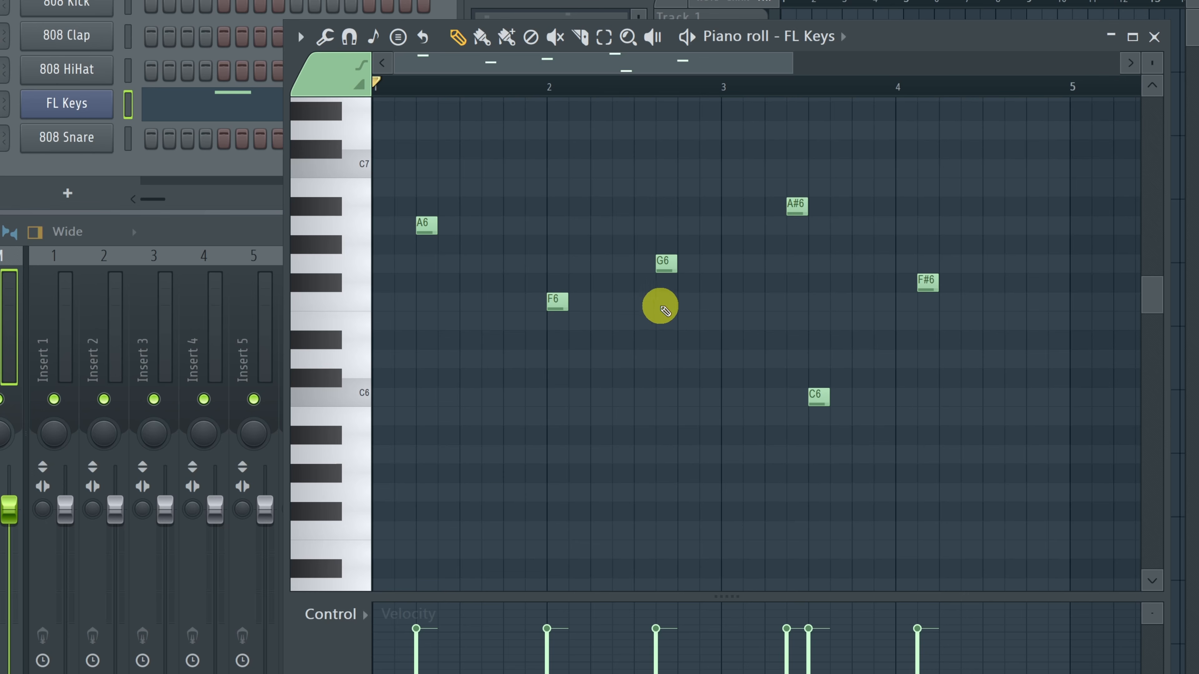
Step: Delete the G6 note, and raise the F6 note at bar 2 to D7 with a length of three beats
right_click(664, 261)
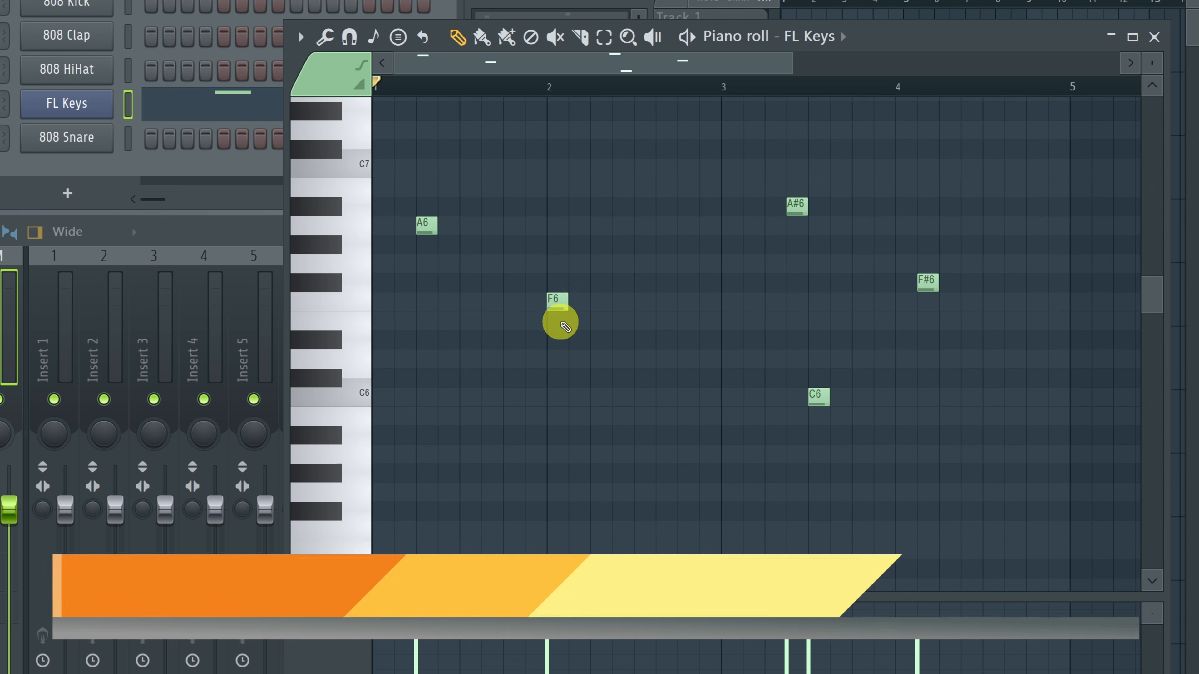
left_click_drag(557, 303, 554, 125)
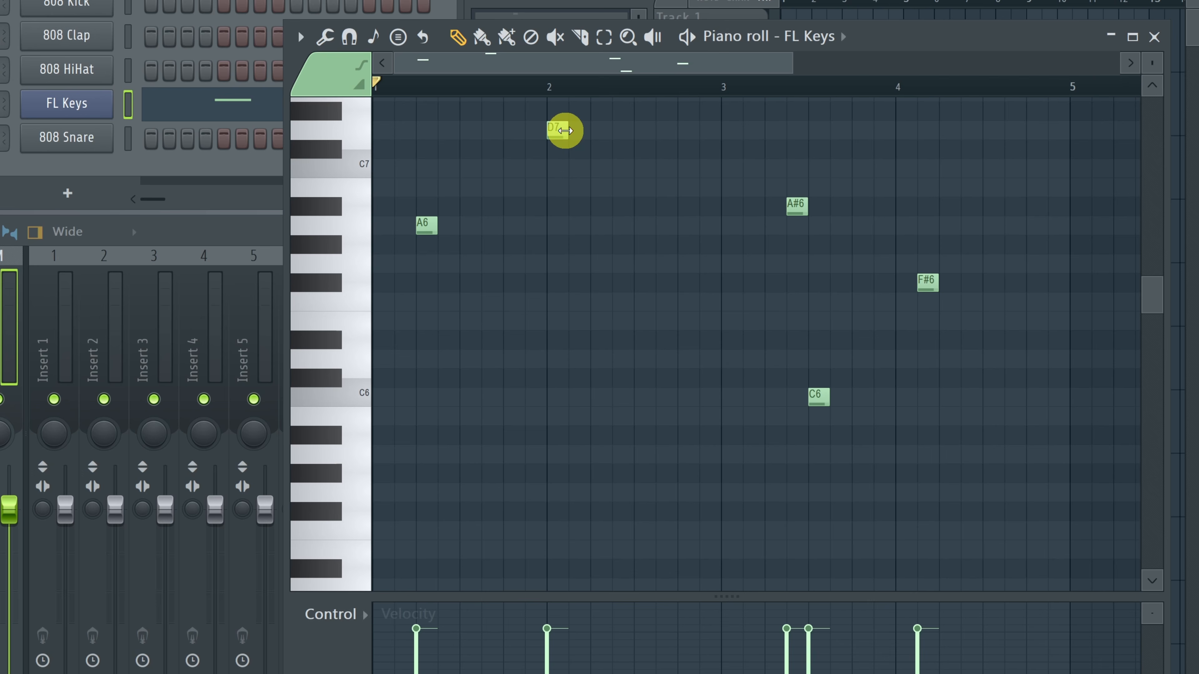
left_click_drag(565, 130, 782, 144)
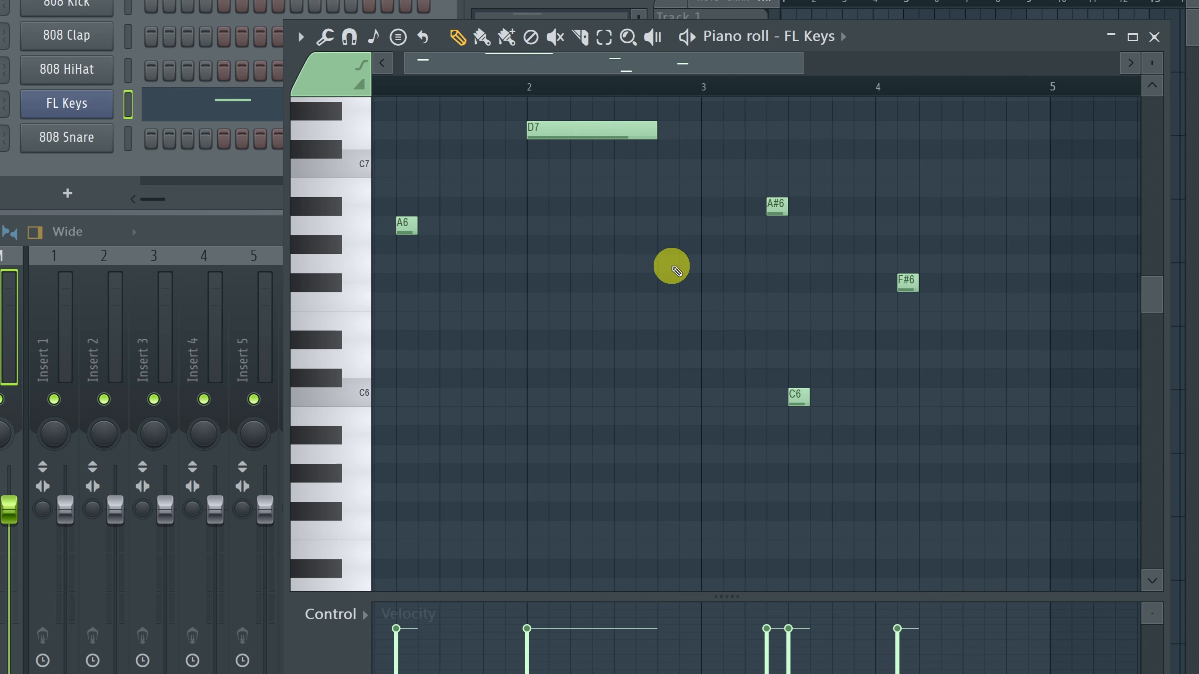
Step: Add three-beat notes B6, E6, G6, C#7 and A#6 in sequence from bar 1 to bar 4
left_click(441, 192)
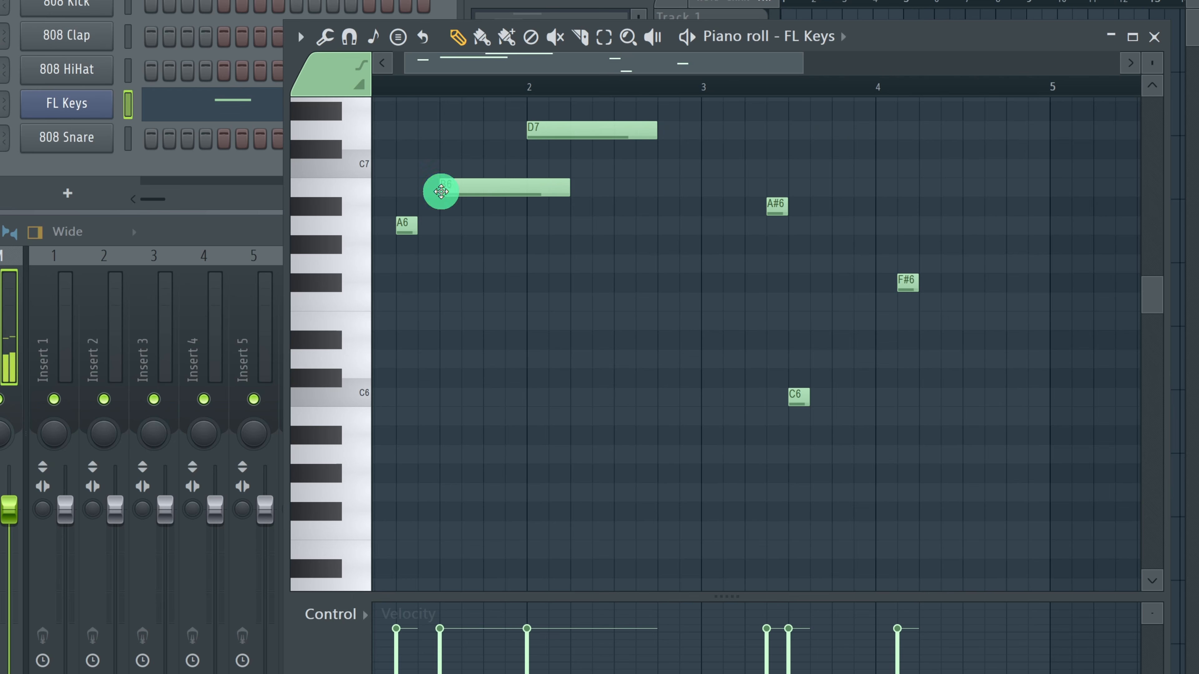
left_click(632, 321)
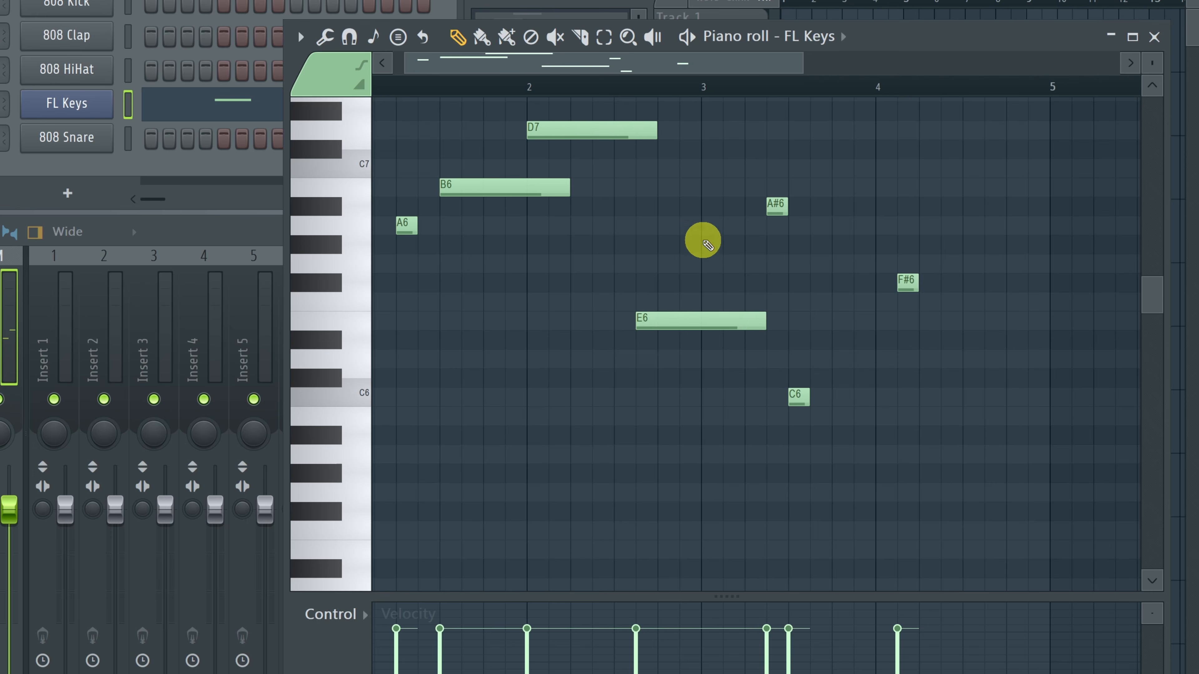
left_click(703, 263)
left_click(808, 149)
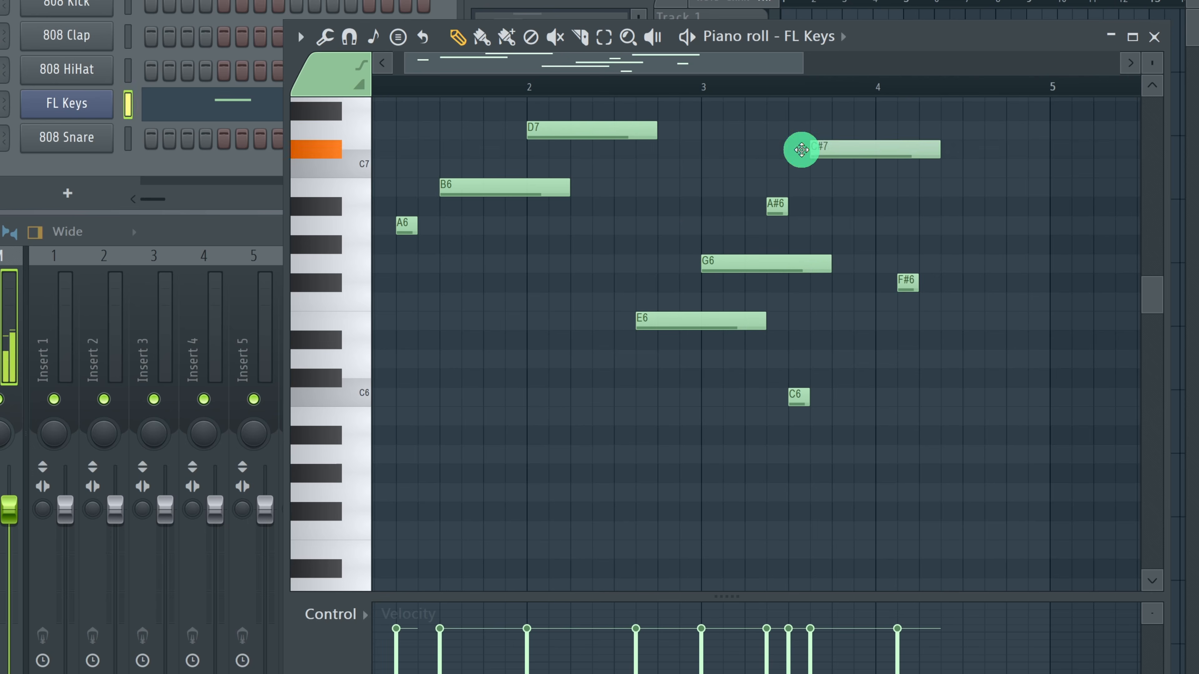
left_click(951, 203)
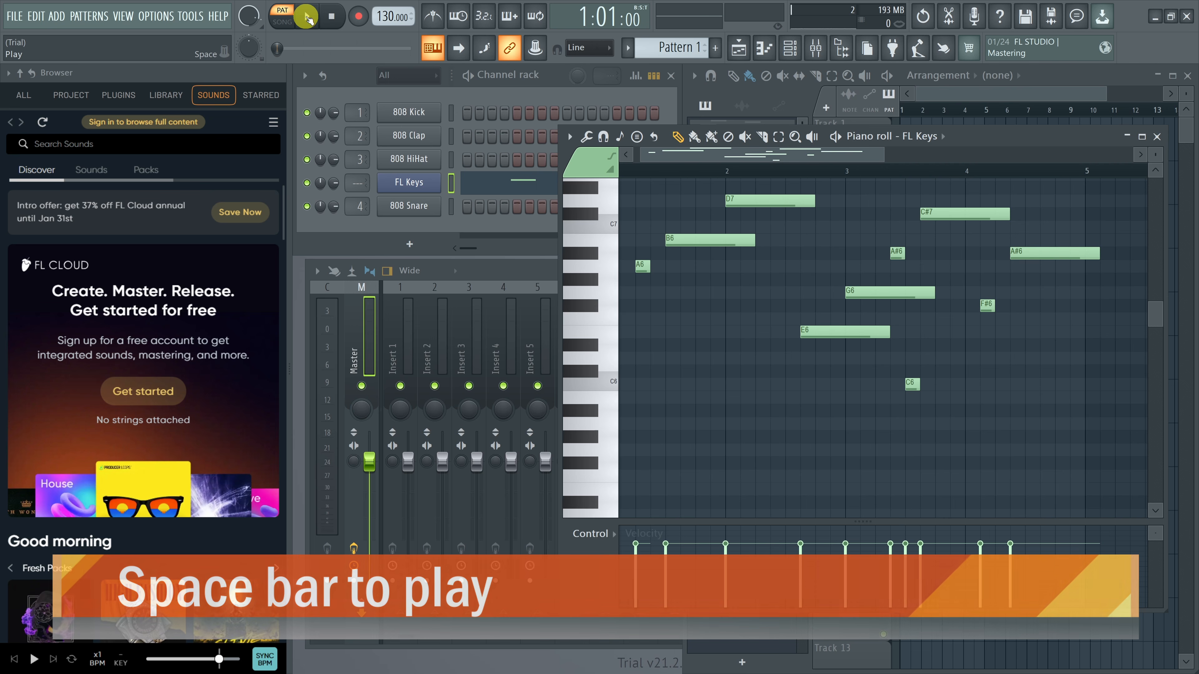
Step: Play back the FL Keys pattern to hear the drawn notes, and halt playback
left_click(308, 19)
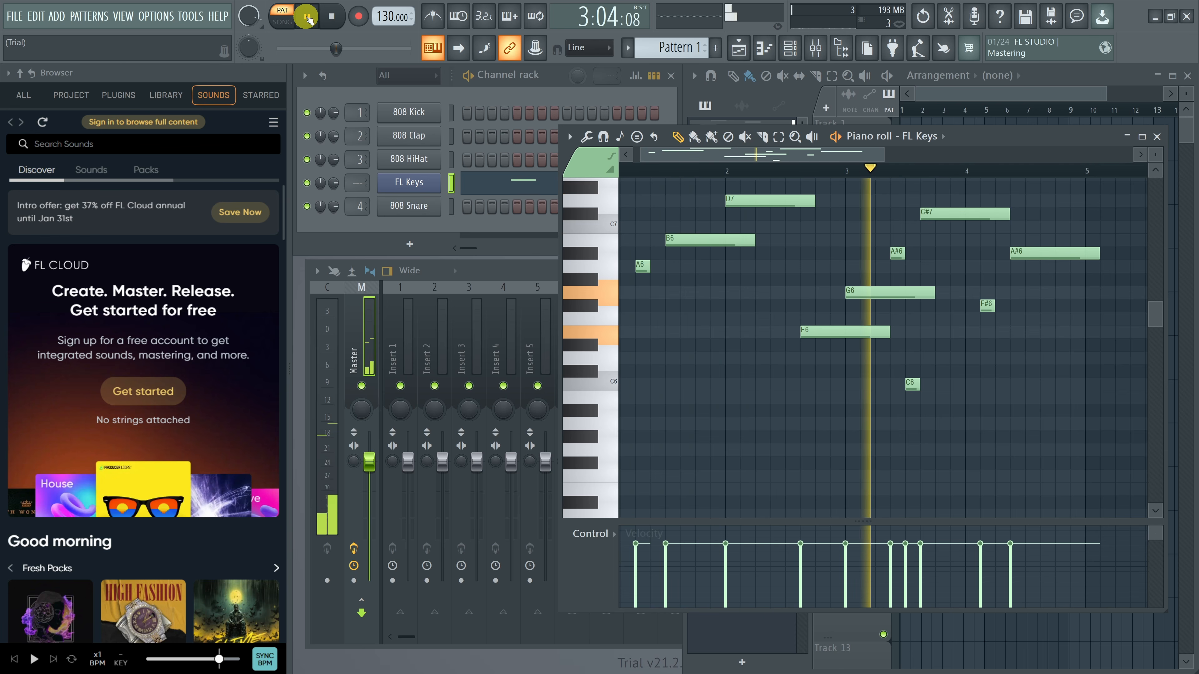
left_click(308, 19)
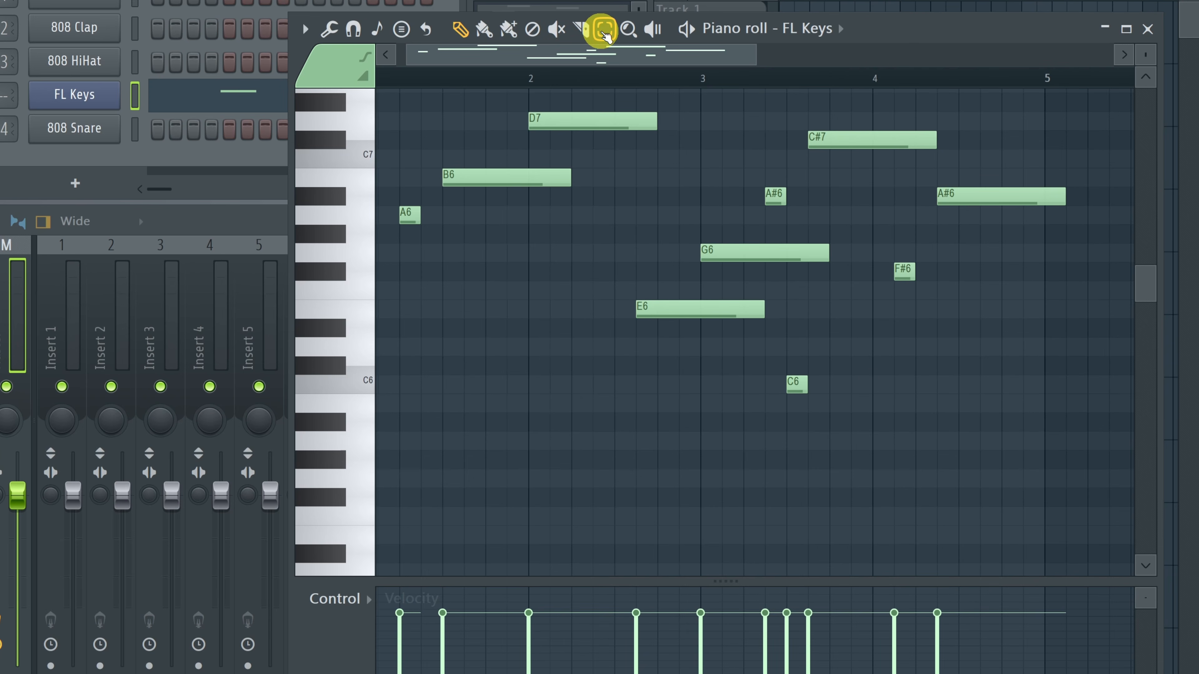
Step: Select all notes in the FL Keys piano roll and delete them
left_click(604, 31)
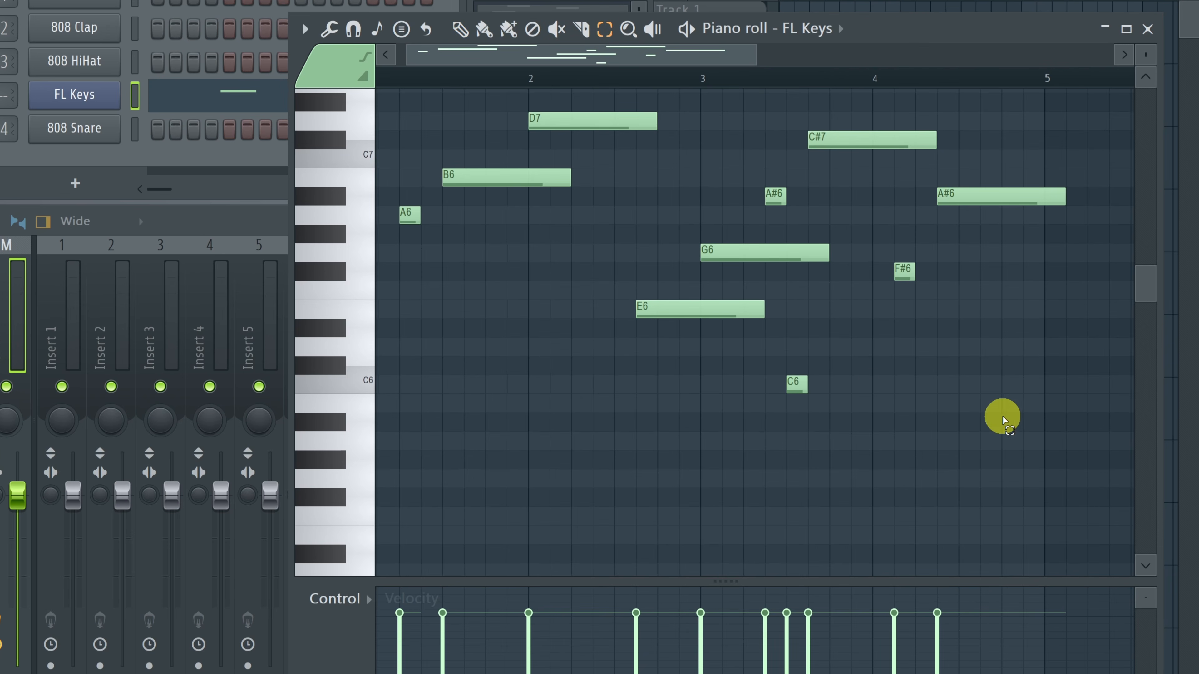
left_click_drag(993, 367, 320, 114)
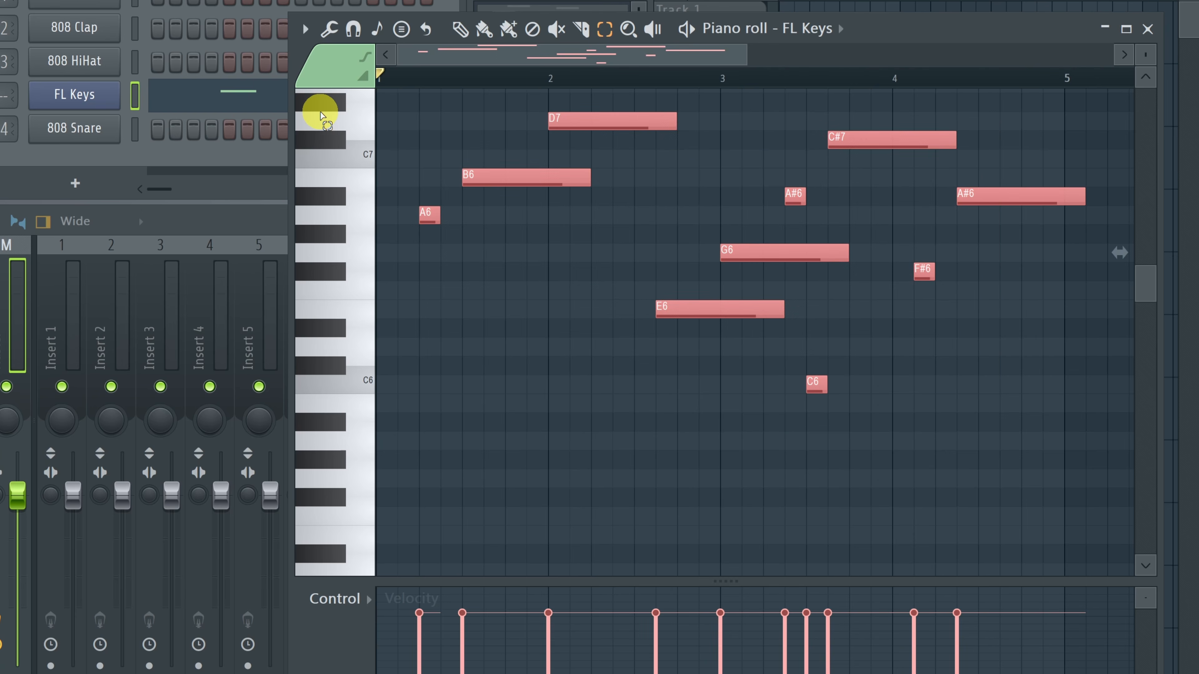
key("Delete")
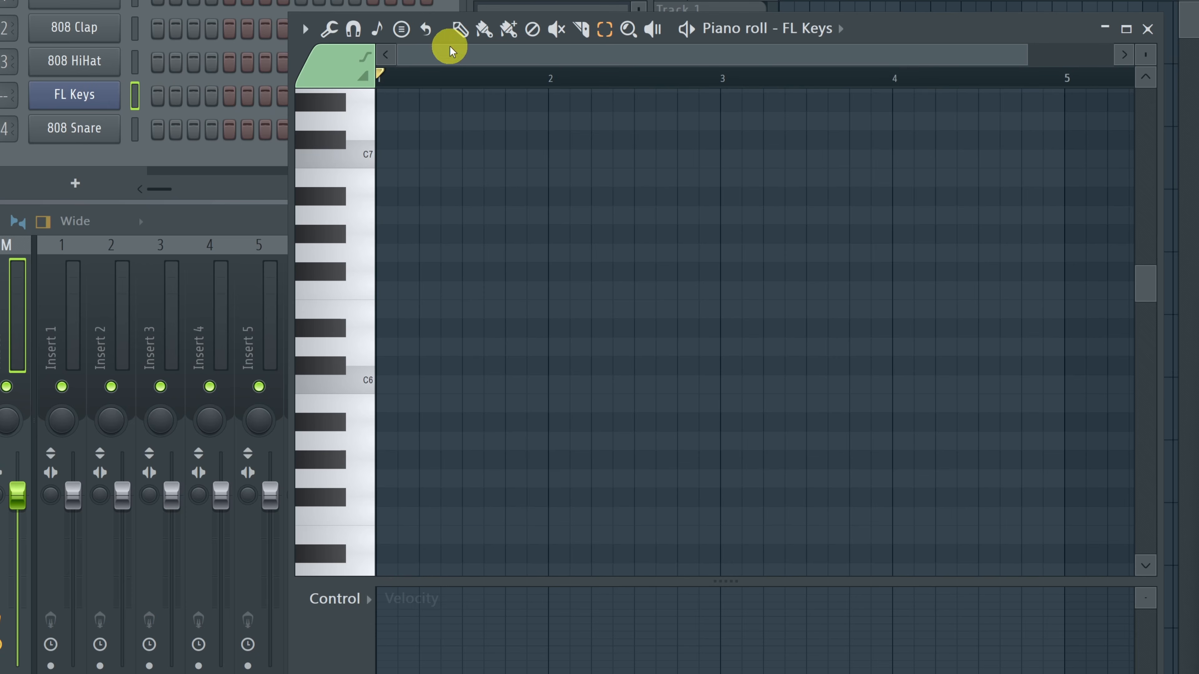
Step: Draw seven alternating C6 and A5 one-beat notes from bar 1, starting the third A5 half a beat after the C6 at bar 2
left_click(460, 33)
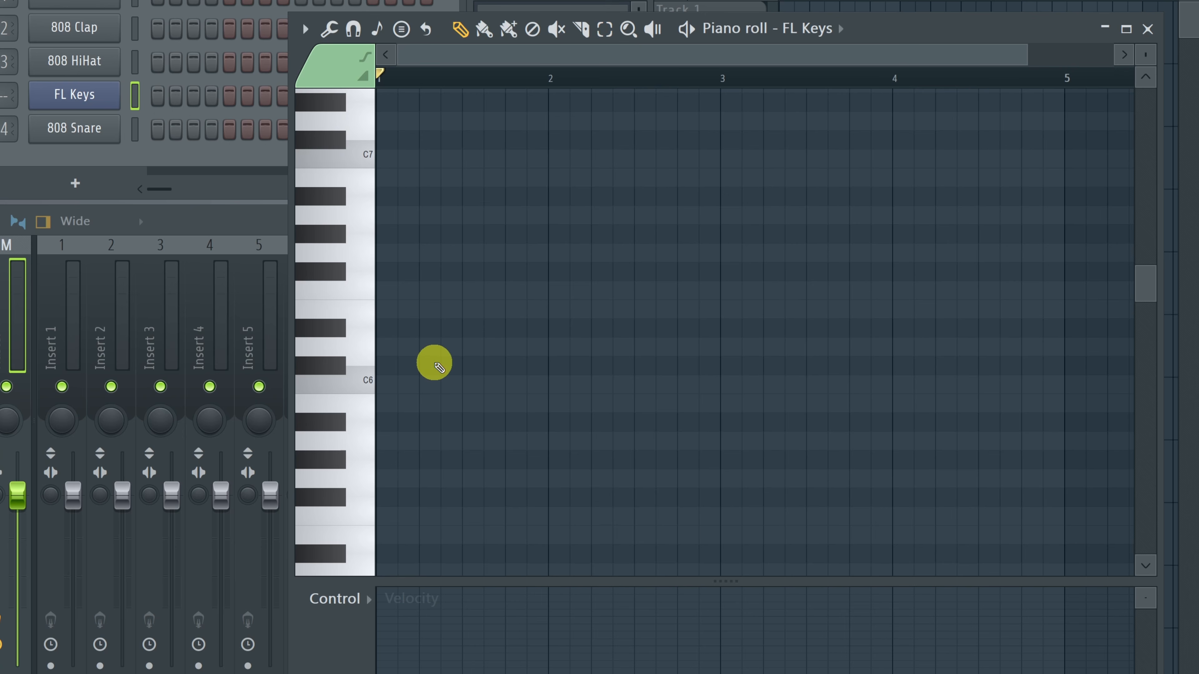
left_click(385, 388)
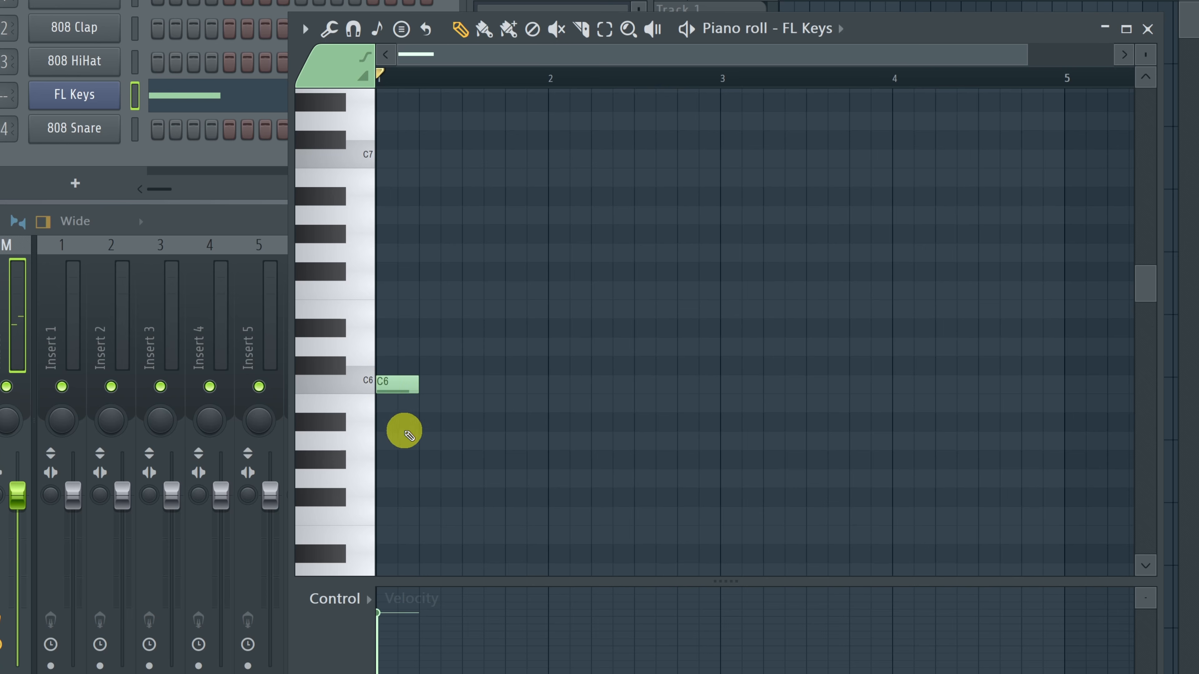
left_click(420, 441)
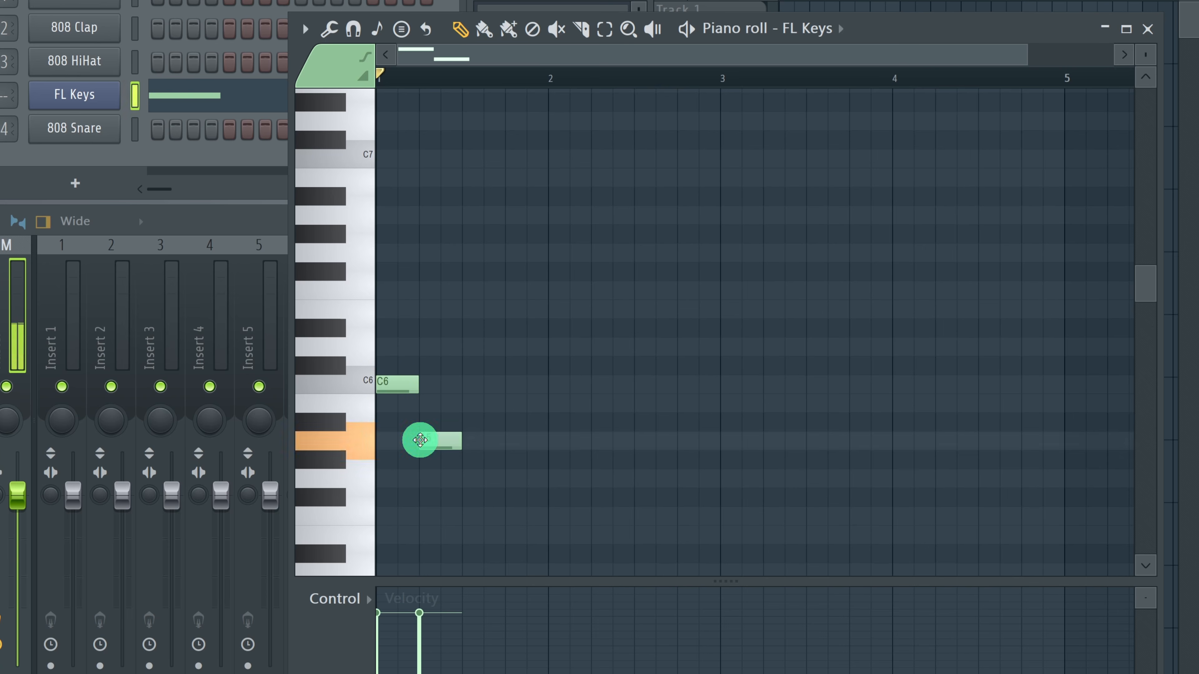
left_click(472, 383)
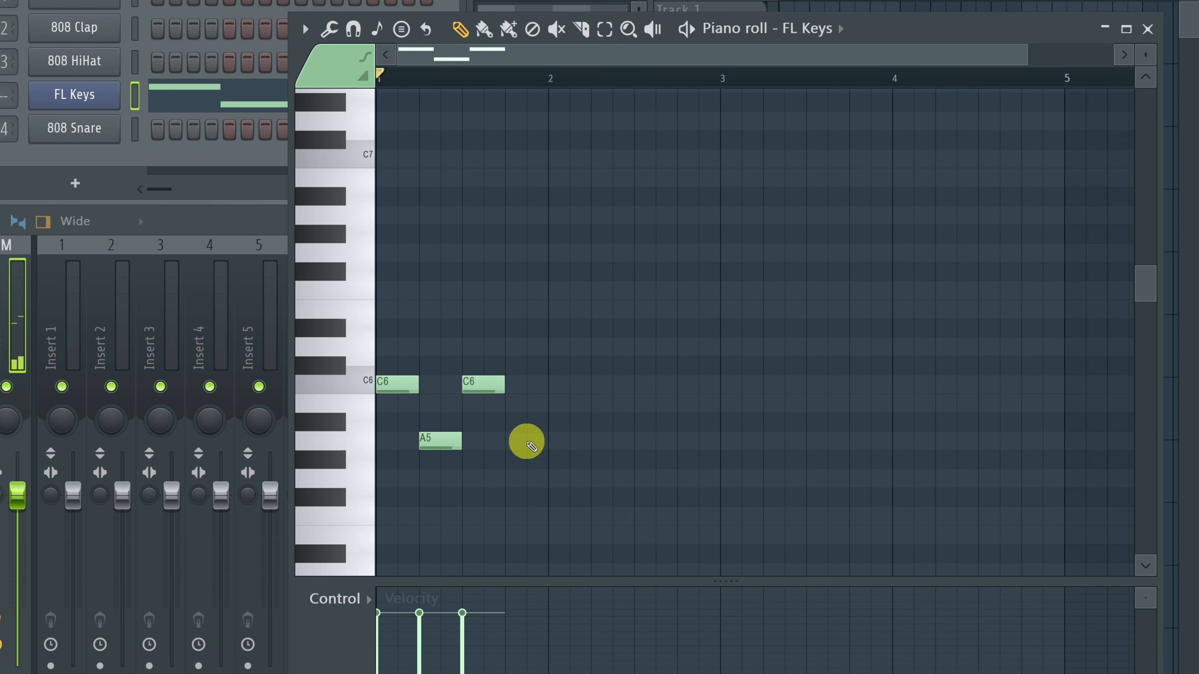
left_click(510, 441)
left_click(554, 385)
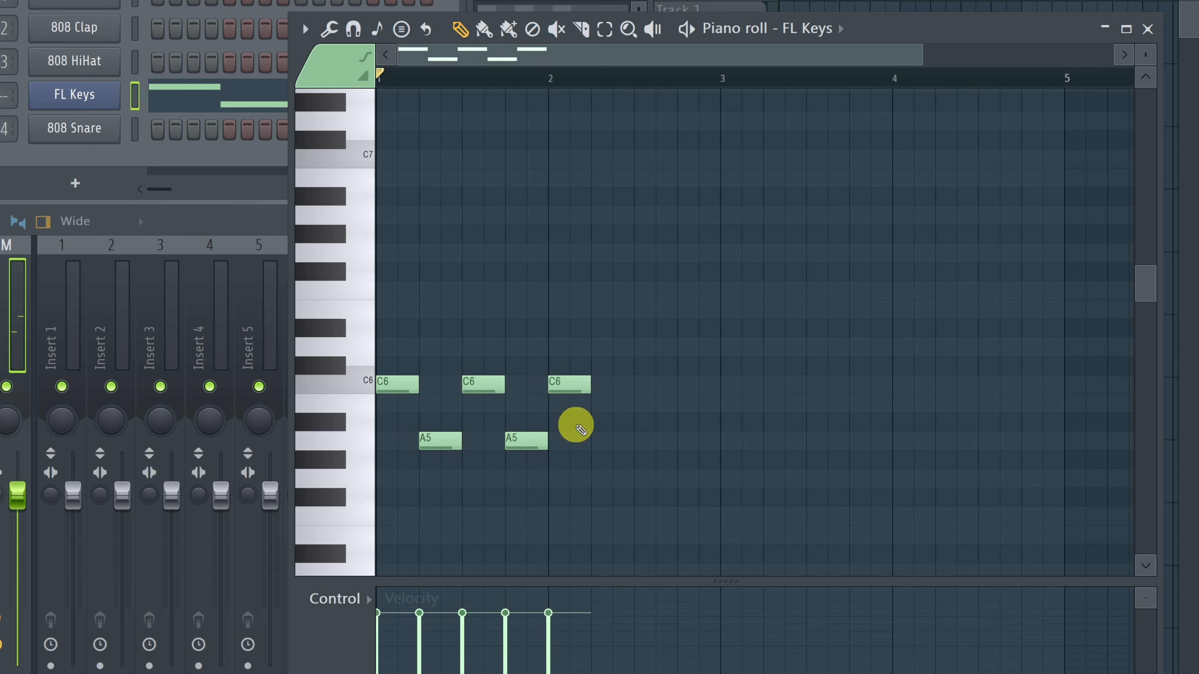
left_click(576, 442)
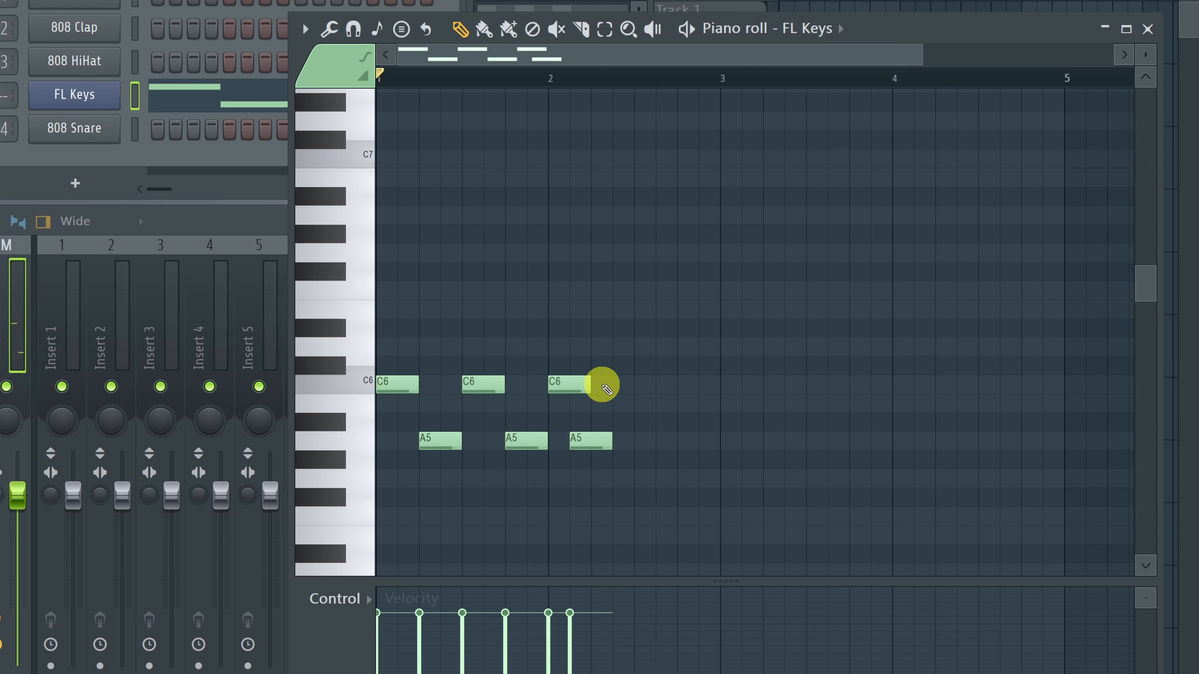
left_click(618, 383)
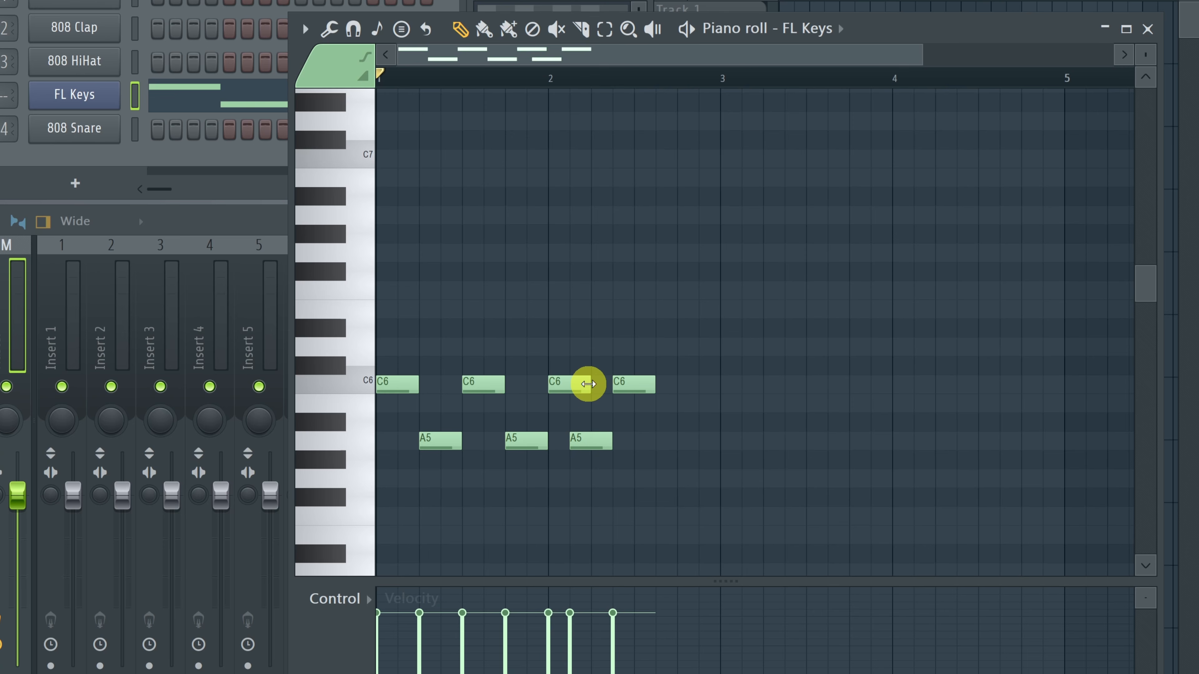
Step: Shorten the C6 at bar 2 and the last C6 to half a beat, leaving the A5 between them one beat long
left_click_drag(588, 384, 566, 385)
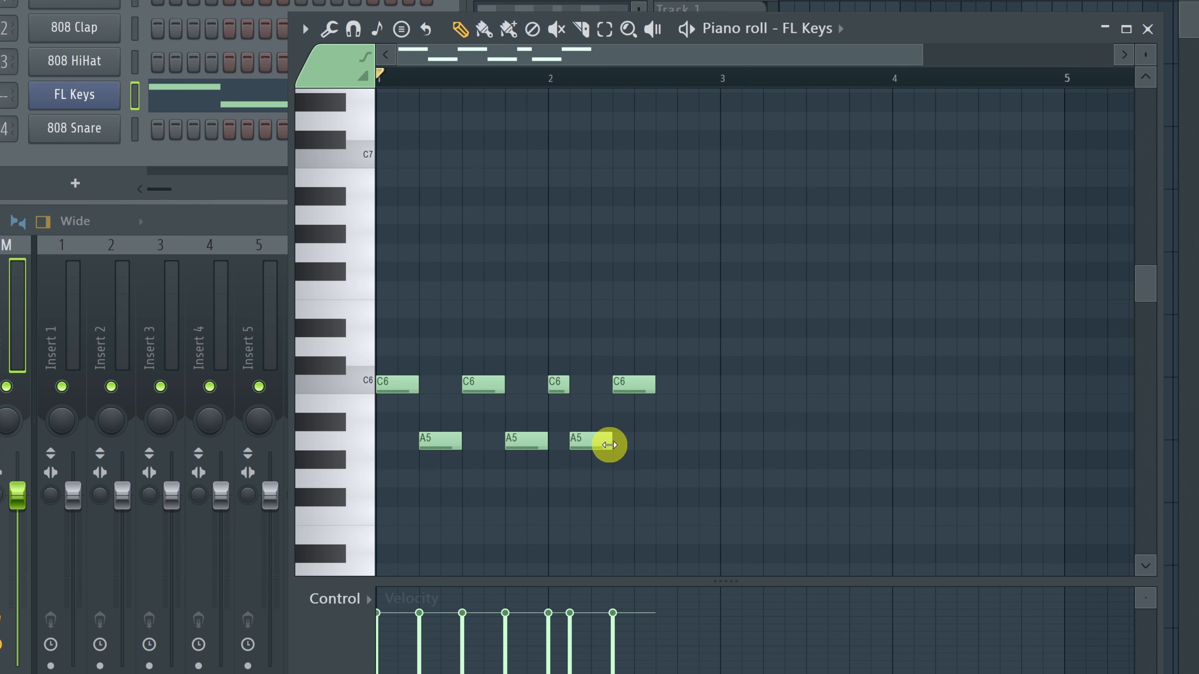
mouse_move(610, 442)
left_mouse_down()
mouse_move(556, 447)
mouse_move(590, 444)
left_mouse_up()
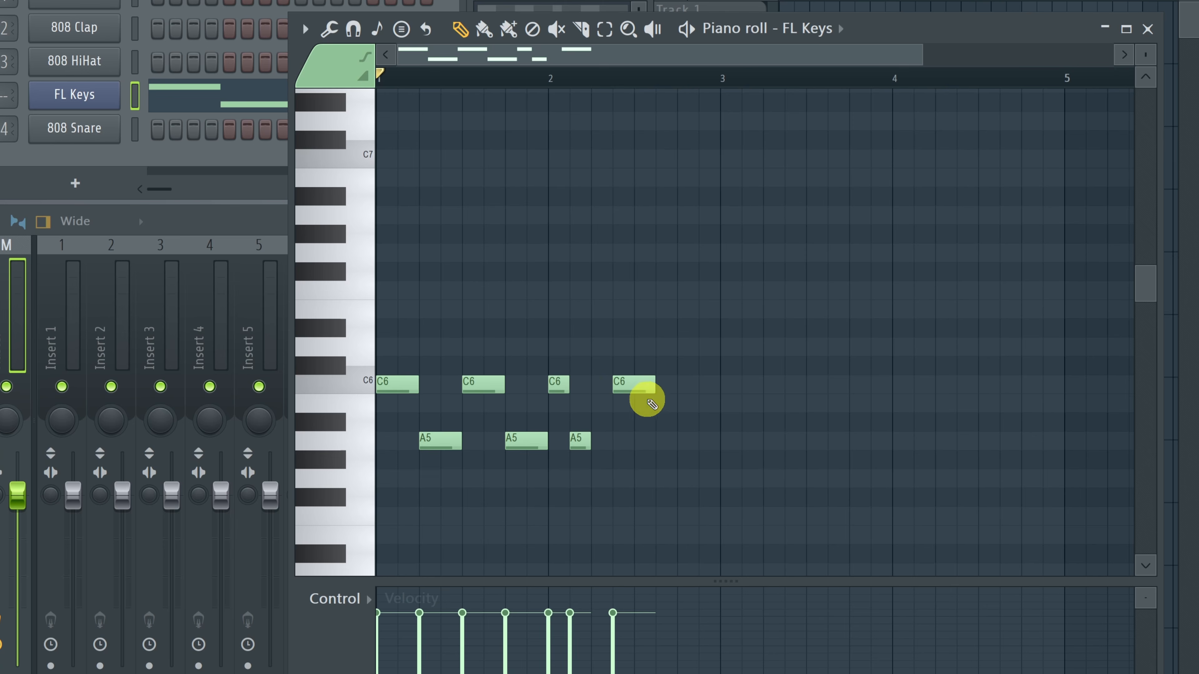
left_click_drag(651, 389, 633, 388)
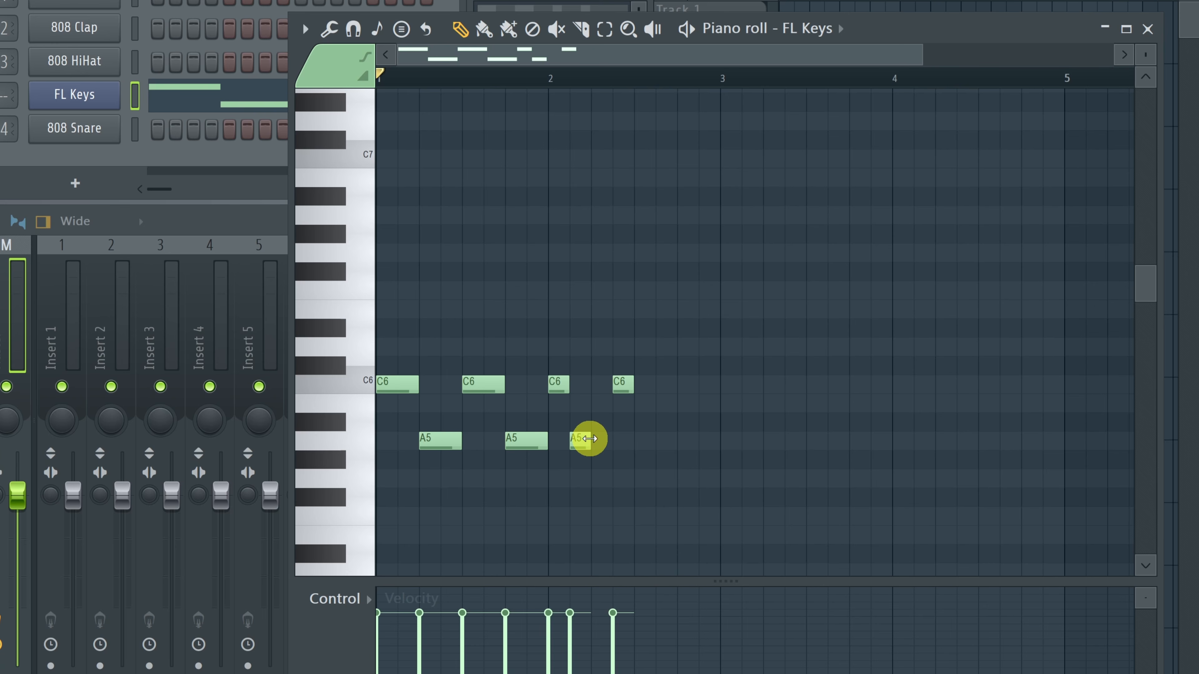
left_click_drag(589, 439, 616, 439)
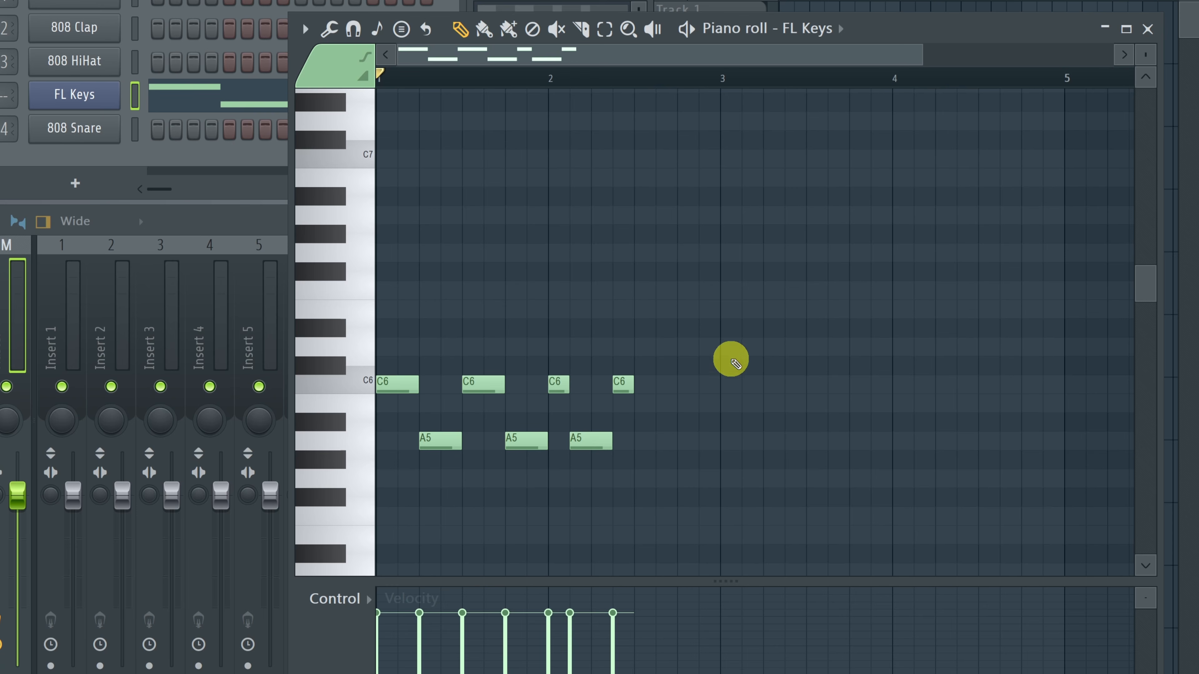
Step: Draw one-beat notes C6, A5, C6 and A5 through bar 3, and a D#5 at the start of bar 4
left_click(724, 386)
left_click(771, 441)
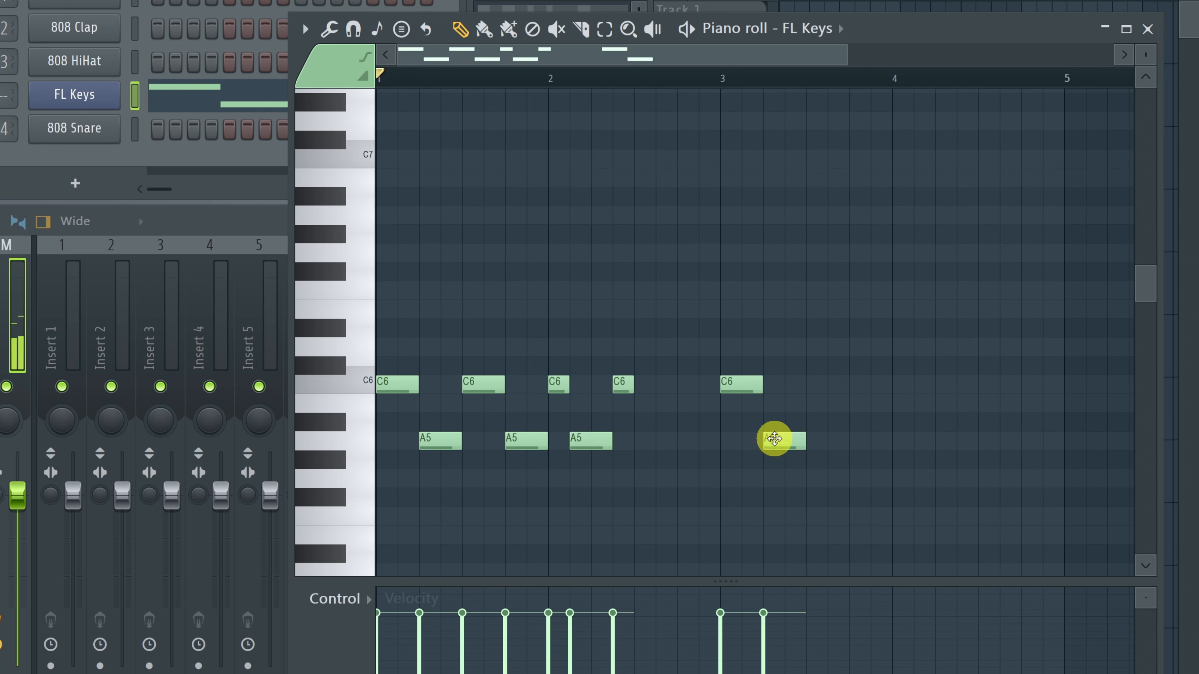
left_click(811, 385)
left_click(851, 441)
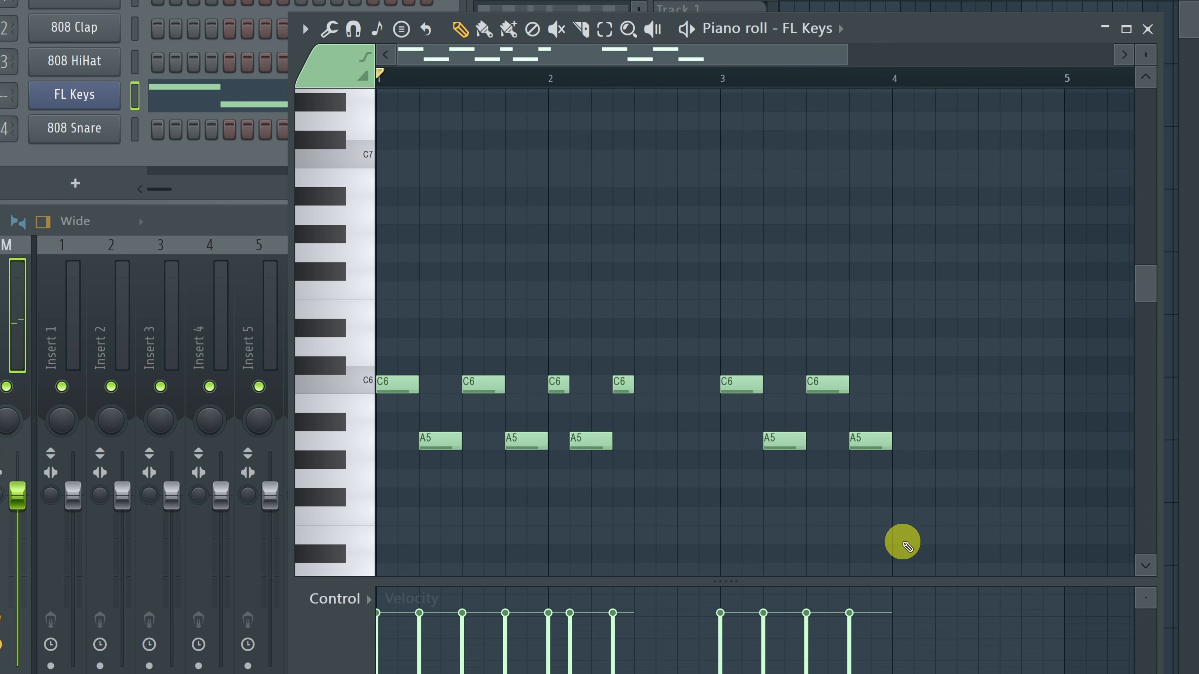
left_click(895, 552)
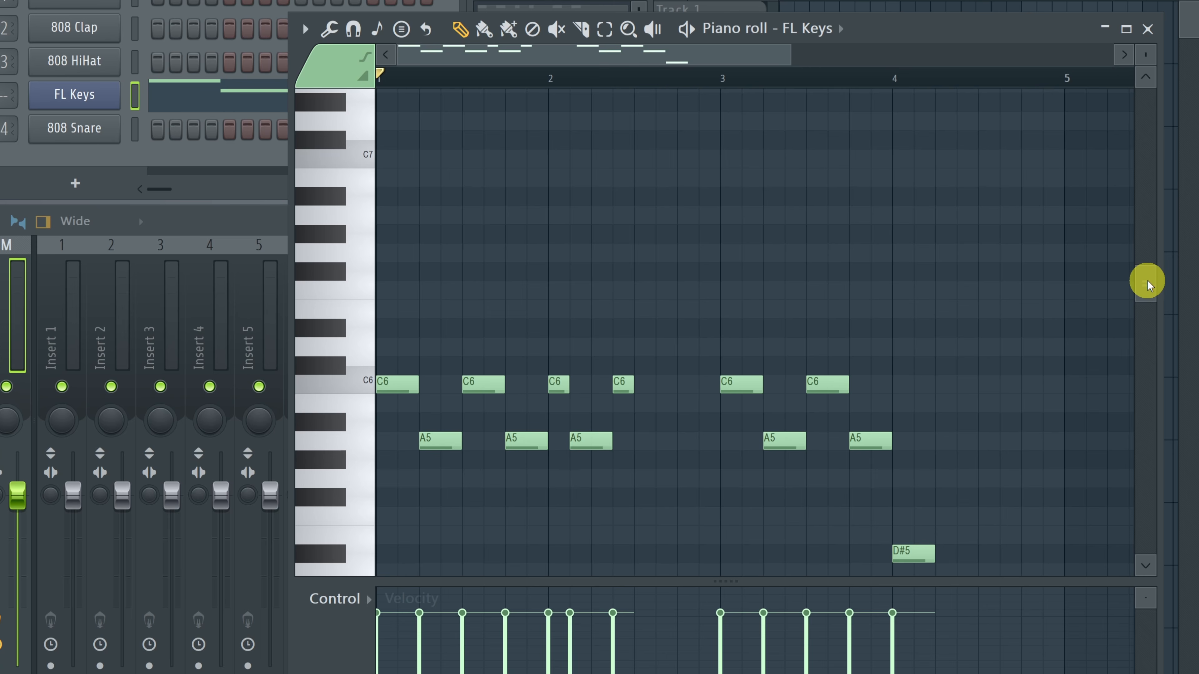
Step: Draw a one-beat D5 and a half-beat C5 after the D#5 in bar 4, shorten the D#5 to half a beat, and play the melody
left_click_drag(1148, 280, 1147, 306)
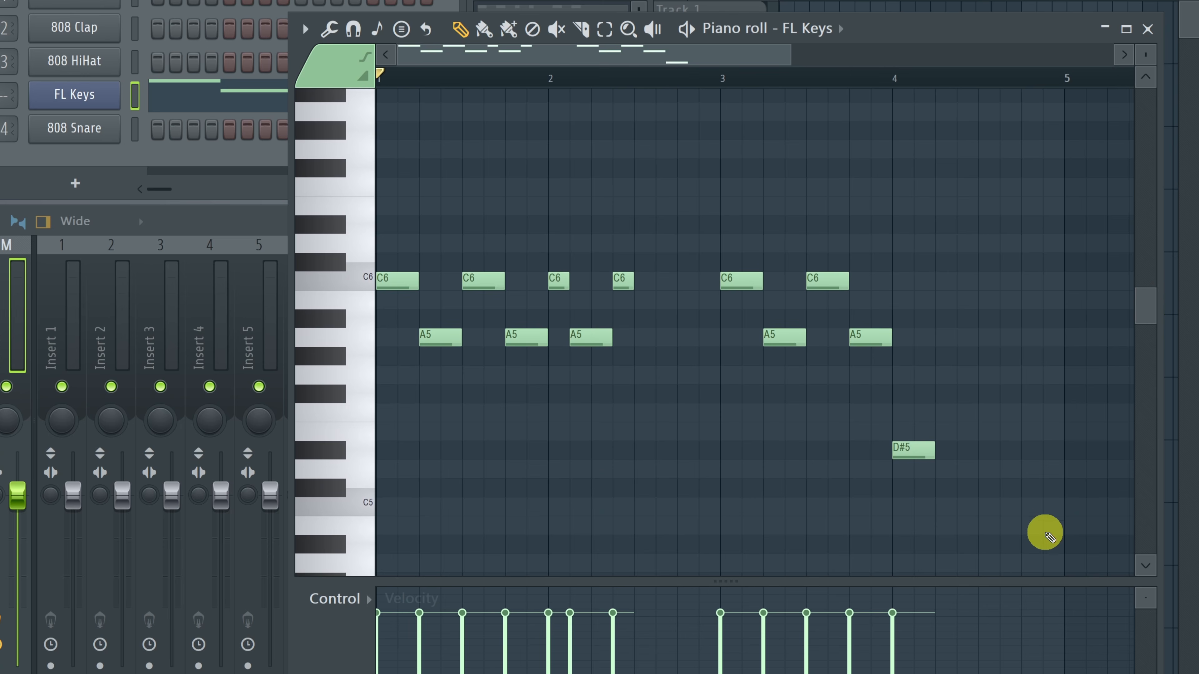
left_click(918, 470)
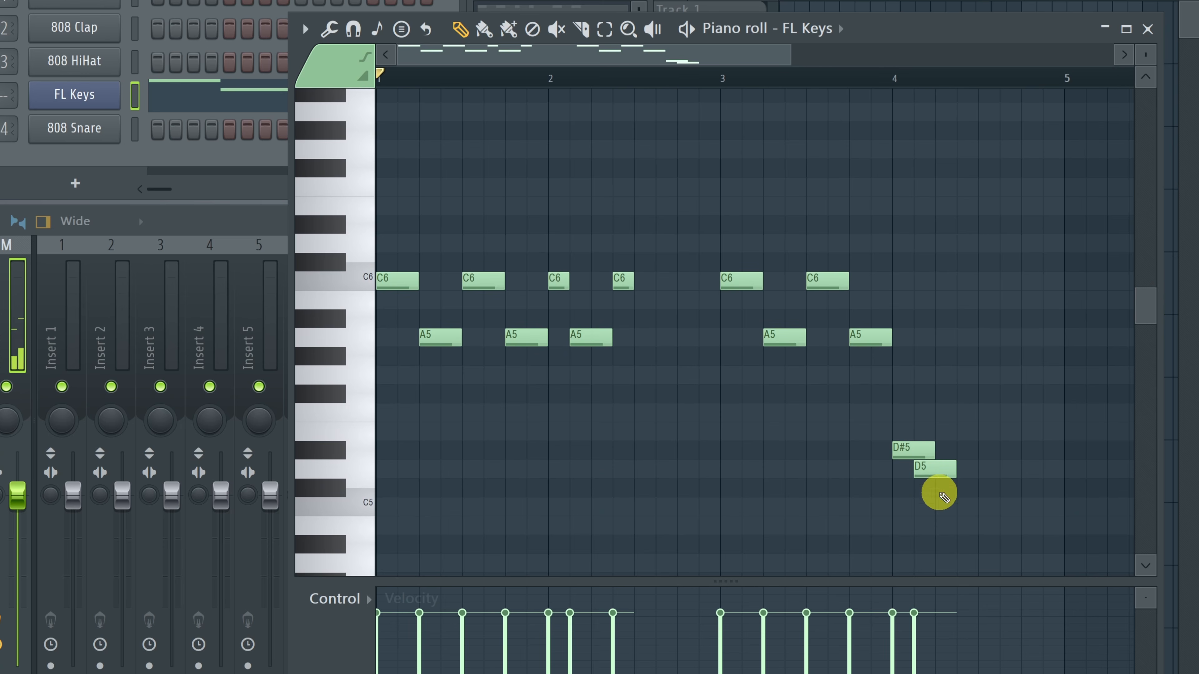
left_click(961, 505)
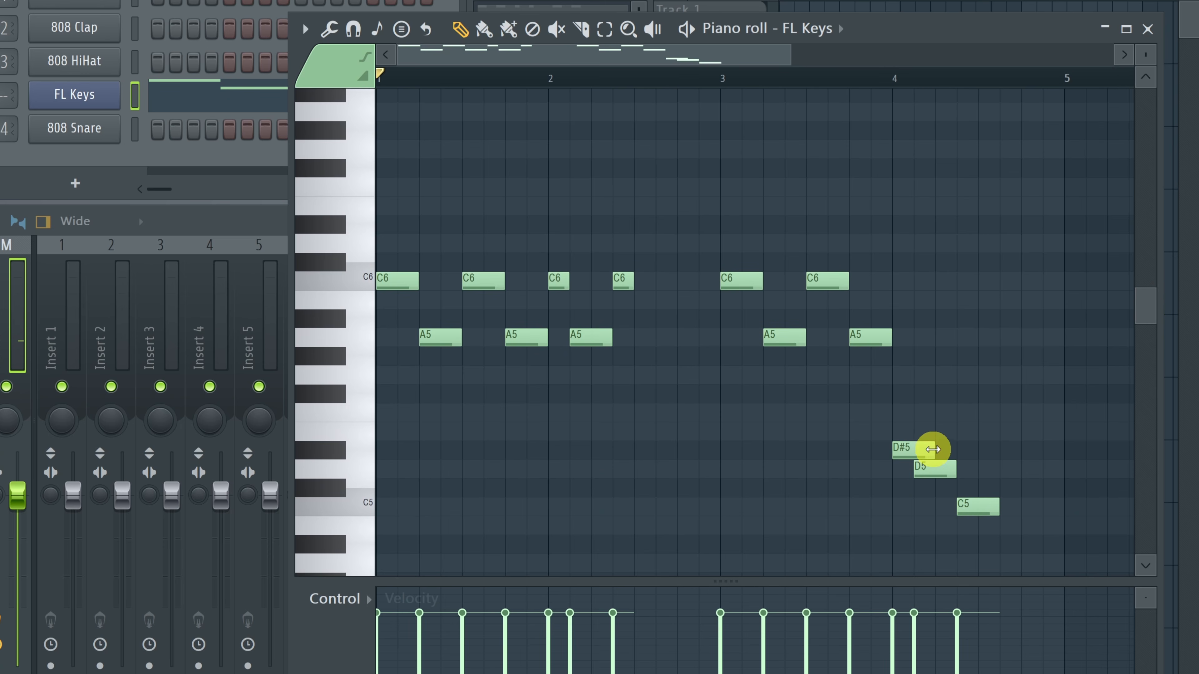
left_click_drag(932, 449, 914, 449)
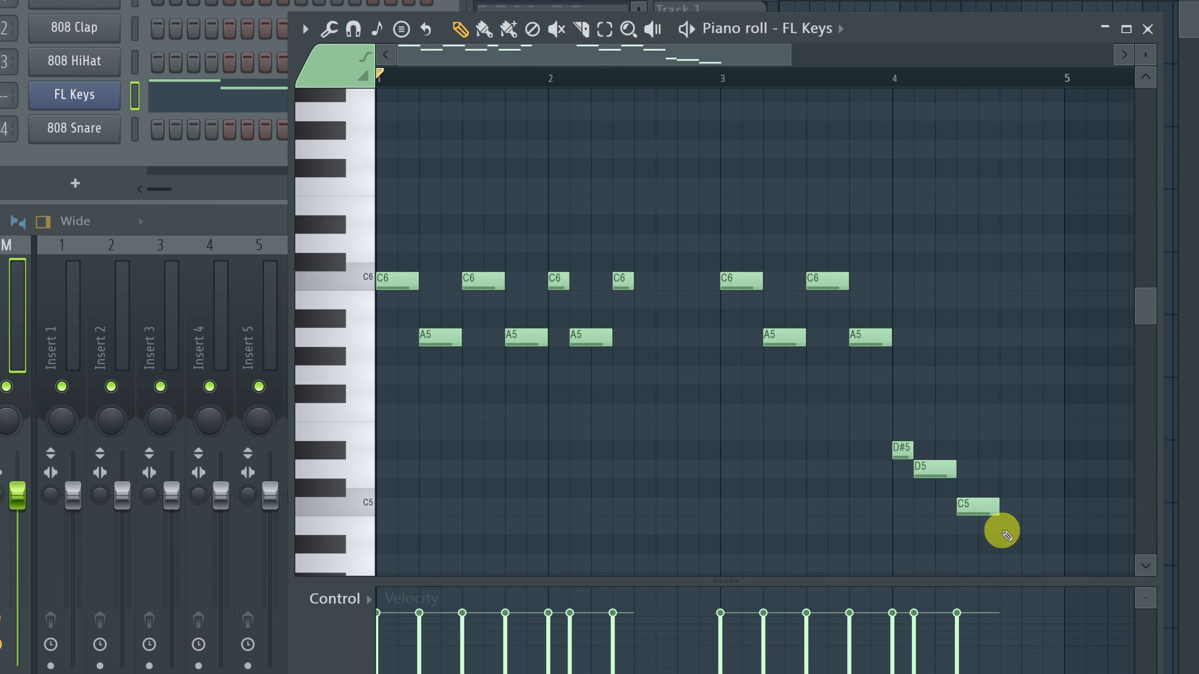
left_click_drag(997, 505, 982, 507)
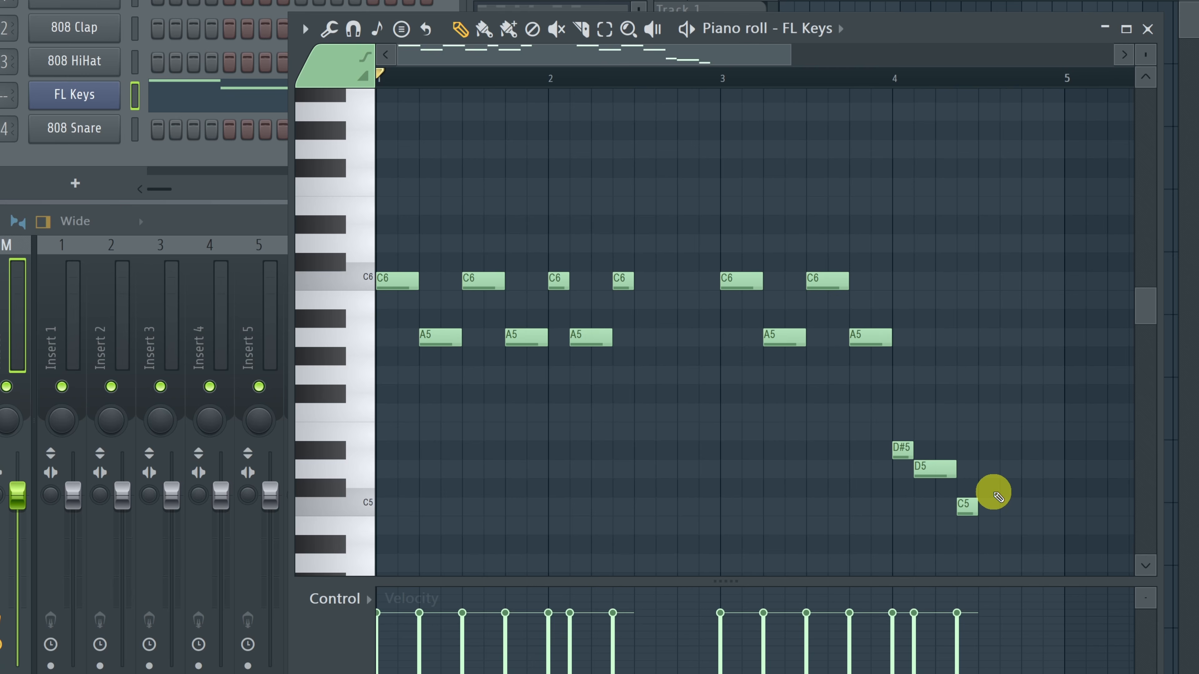
key("space")
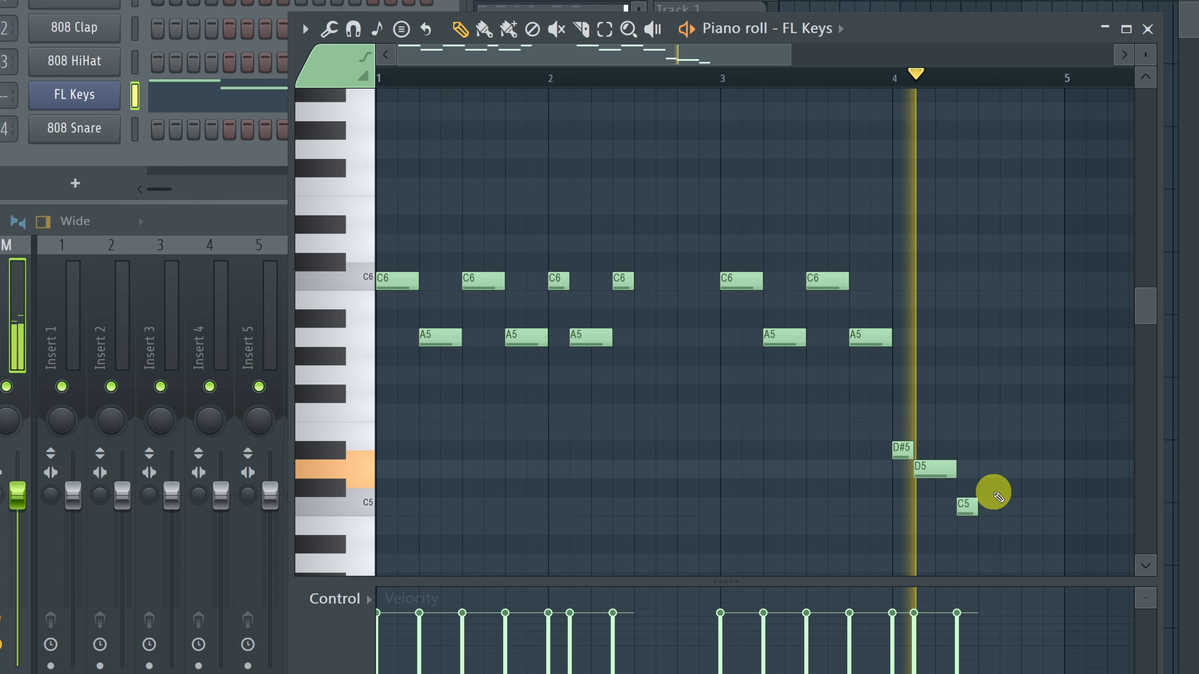
key("space")
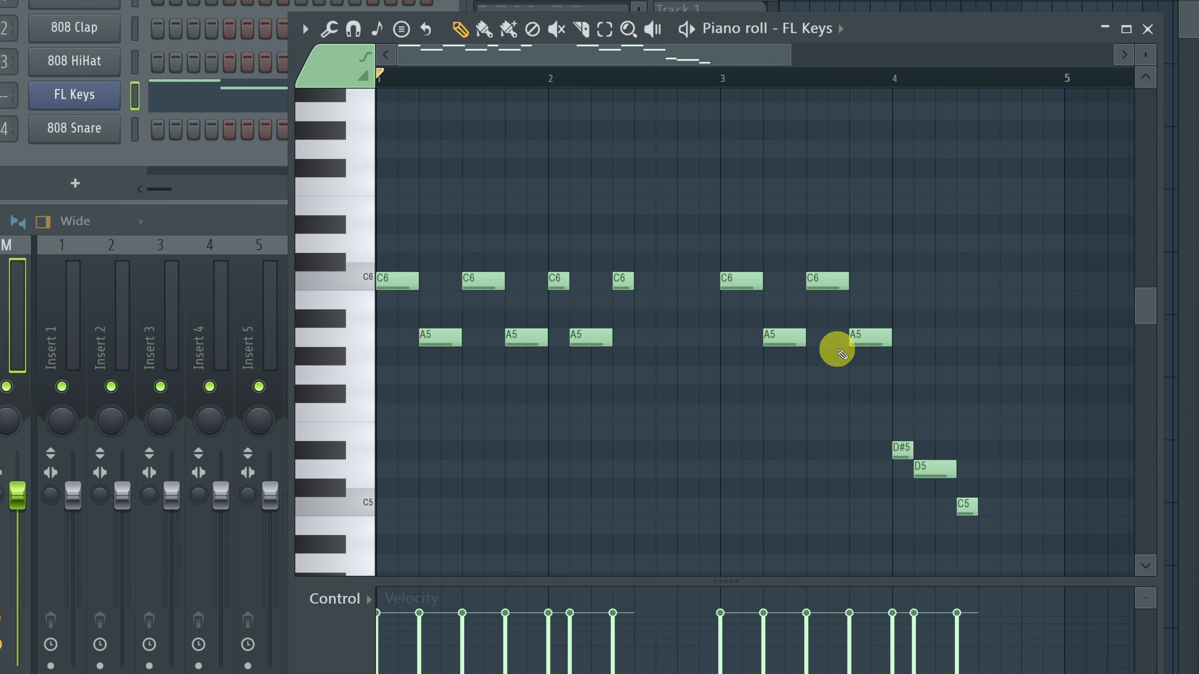
Step: Copy all the C6 and A5 notes in bars 1 to 3 and paste them starting at bar 5
left_click(604, 34)
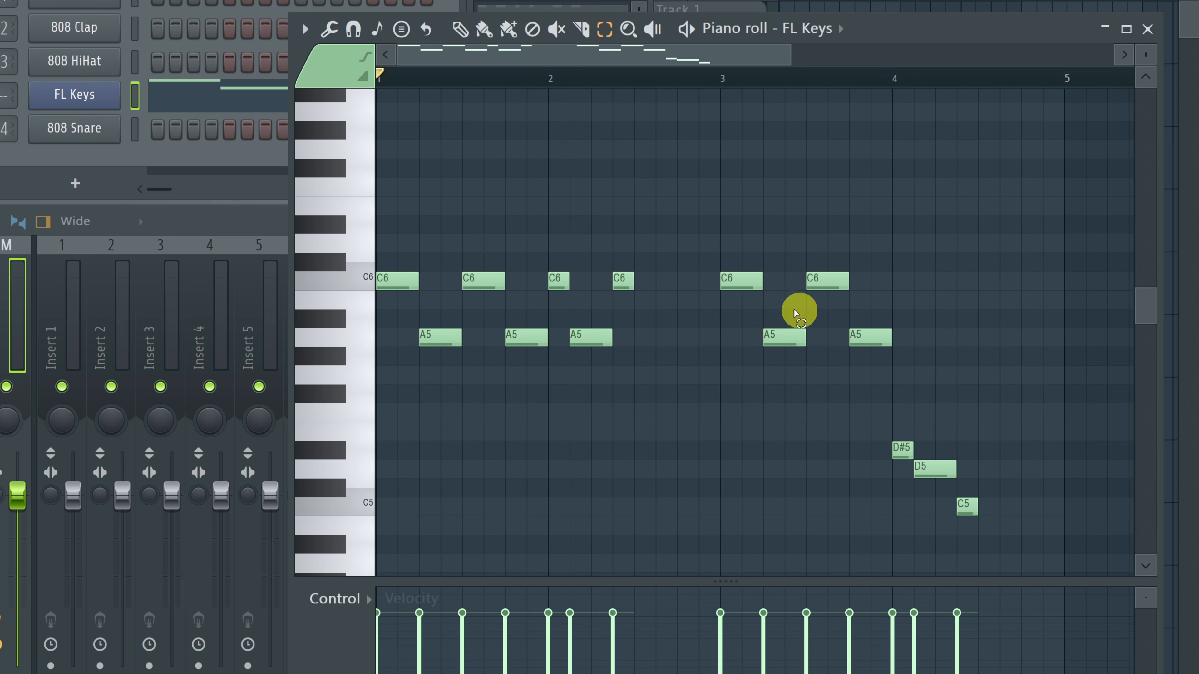
left_click_drag(964, 382, 308, 235)
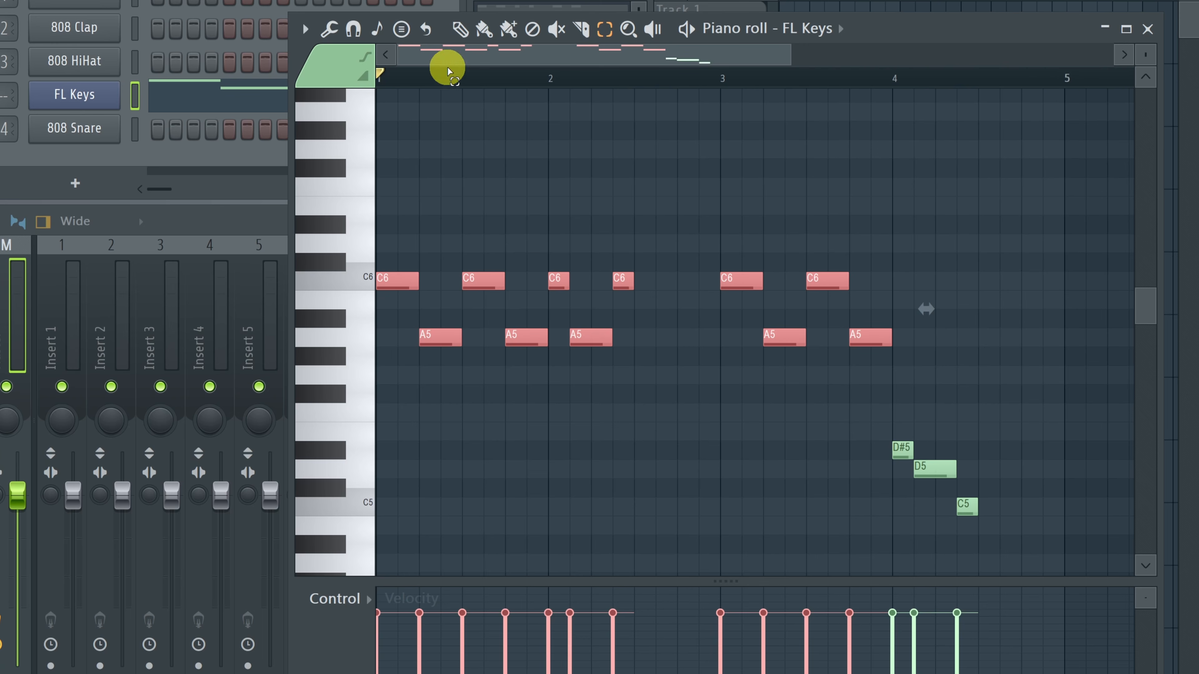
left_click(459, 30)
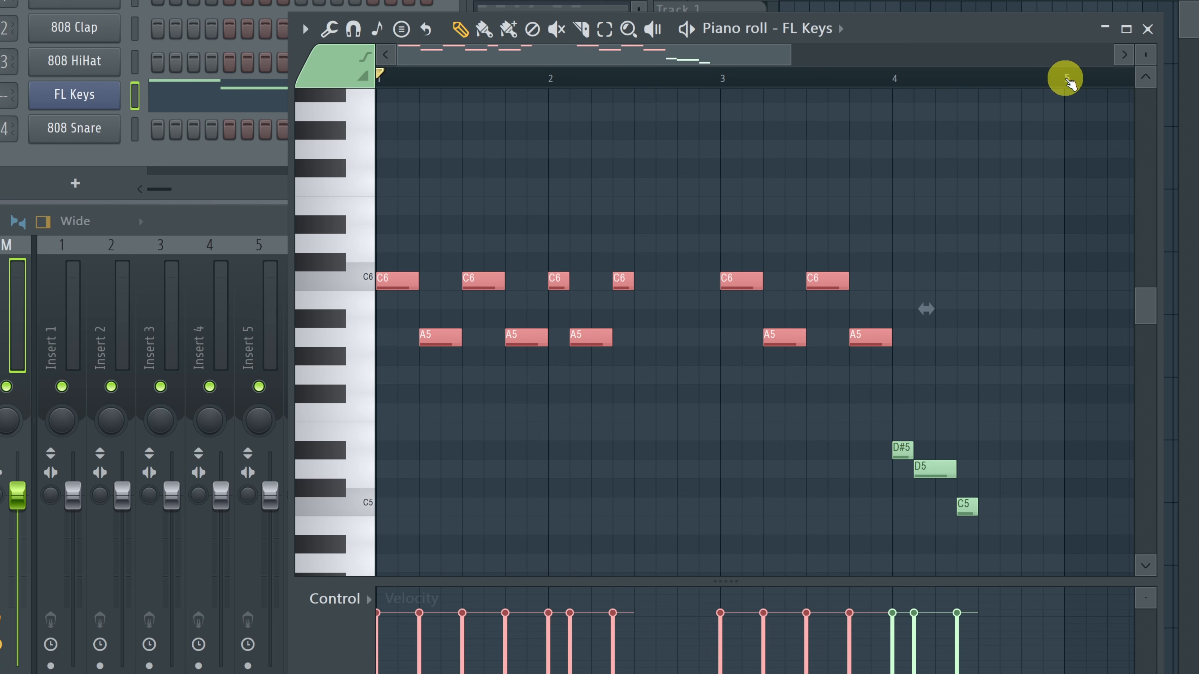
left_click(1068, 81)
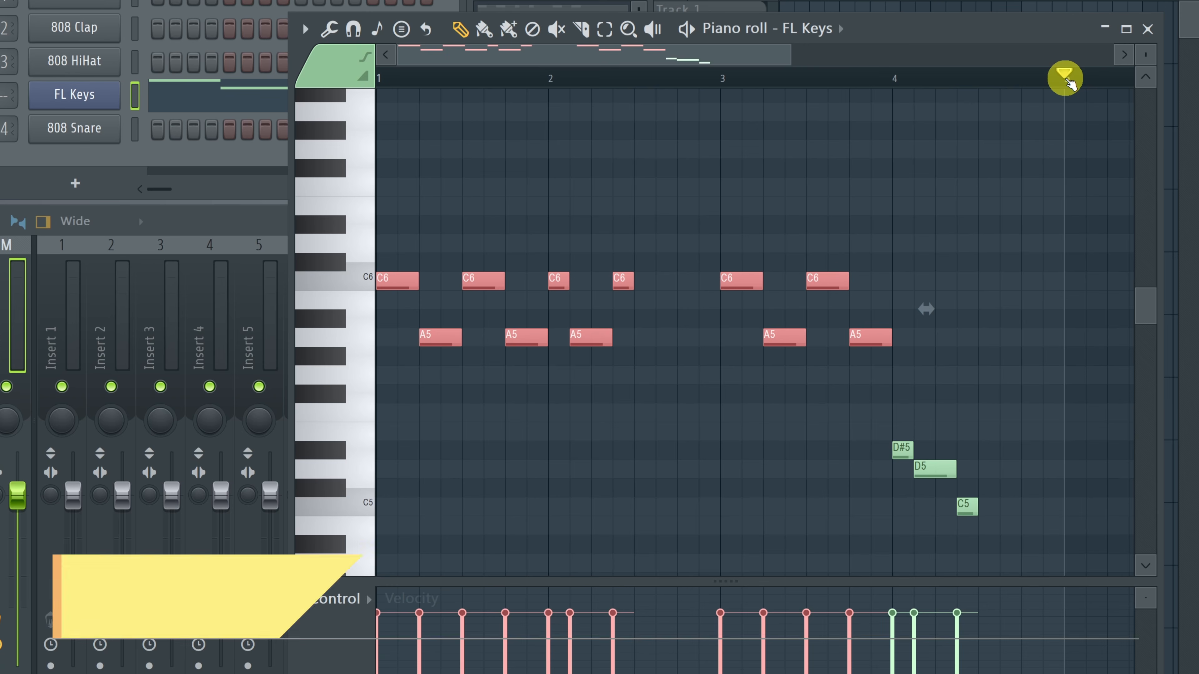
key("ctrl+v")
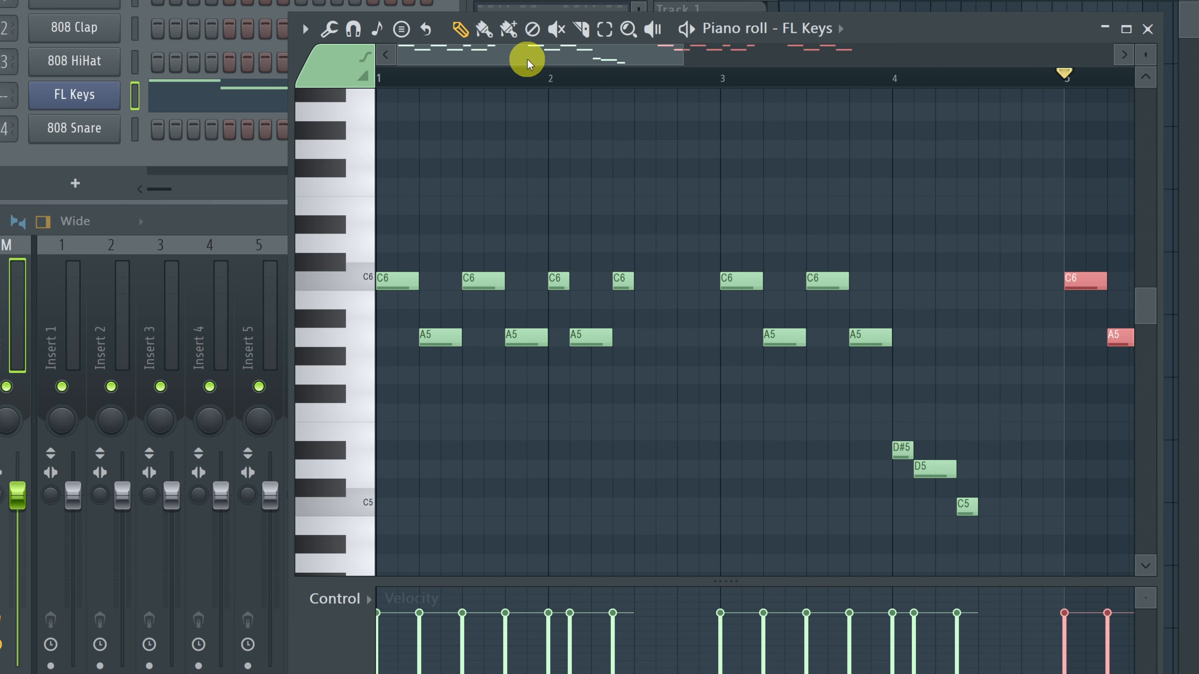
left_click_drag(528, 62, 462, 30)
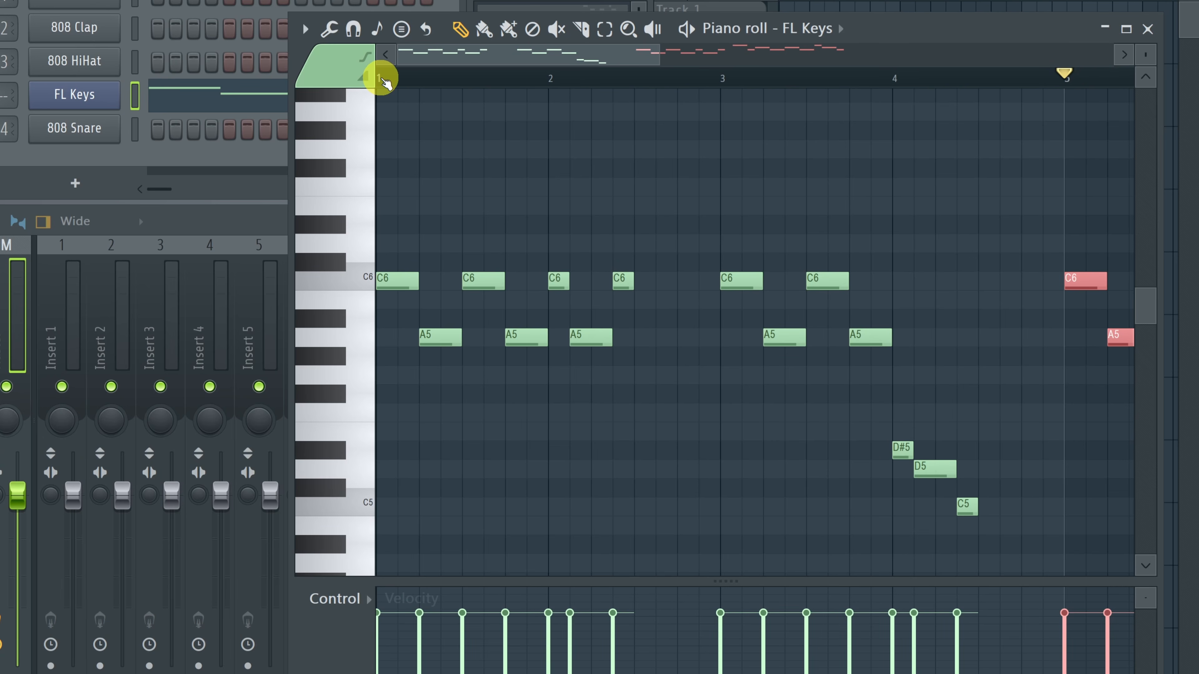
Step: Play the extended melody from the start of bar 1, then stop playback
left_click(386, 81)
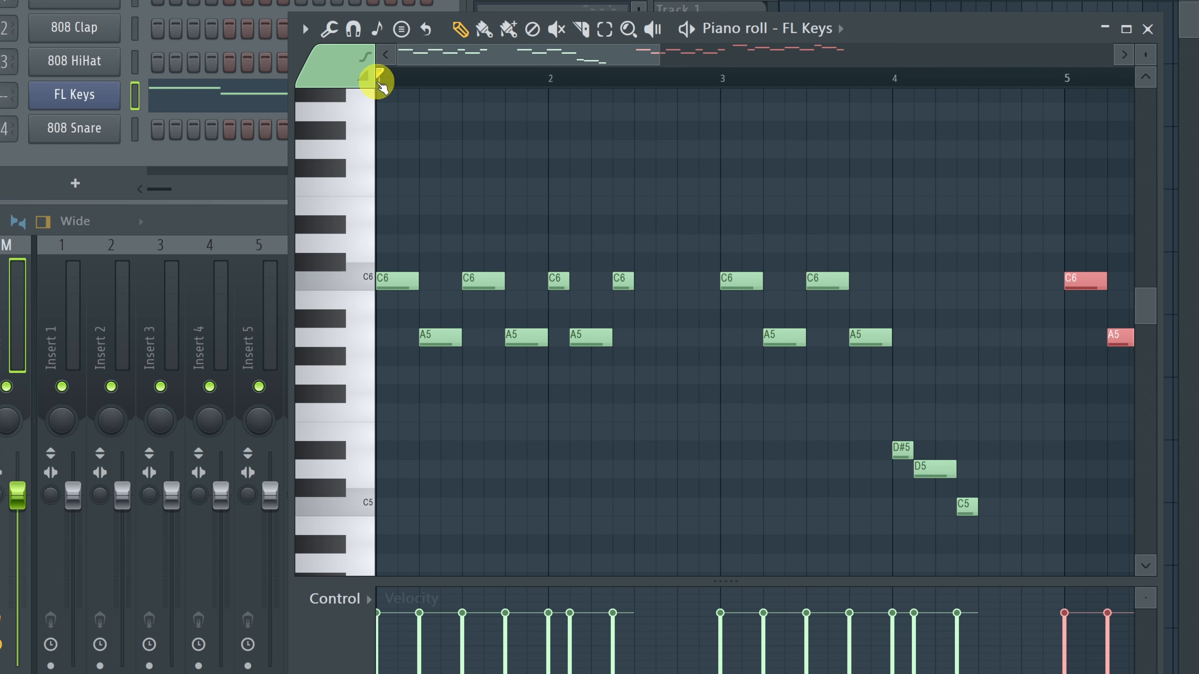
key("space")
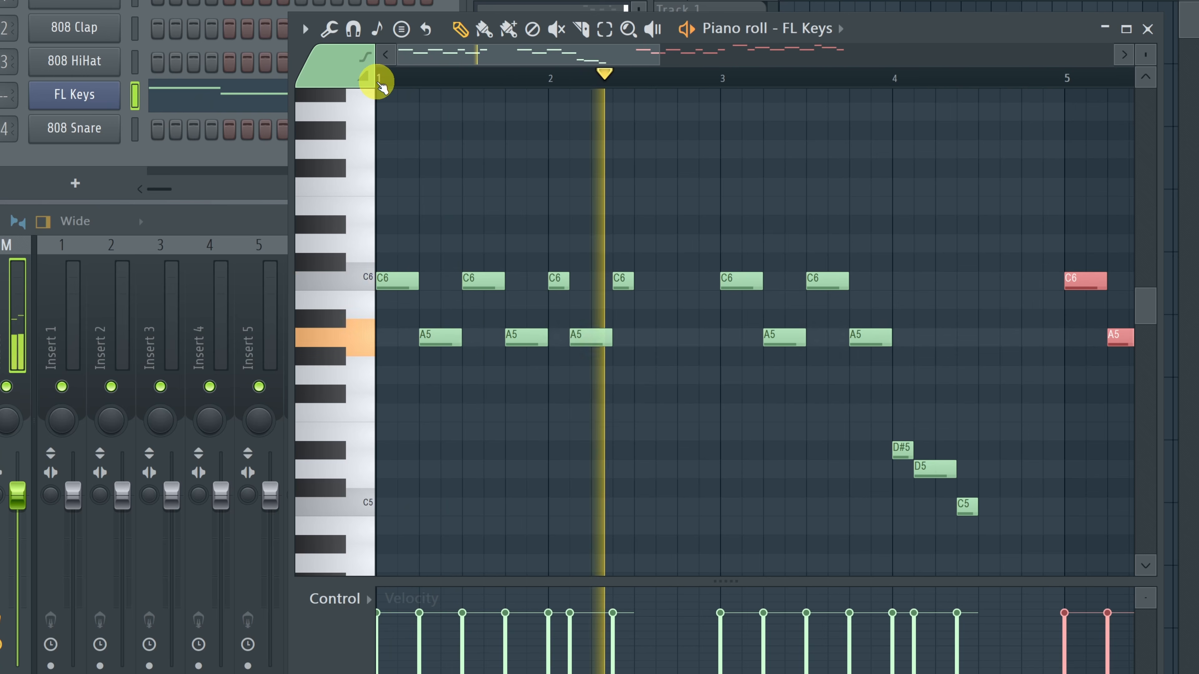
key("space")
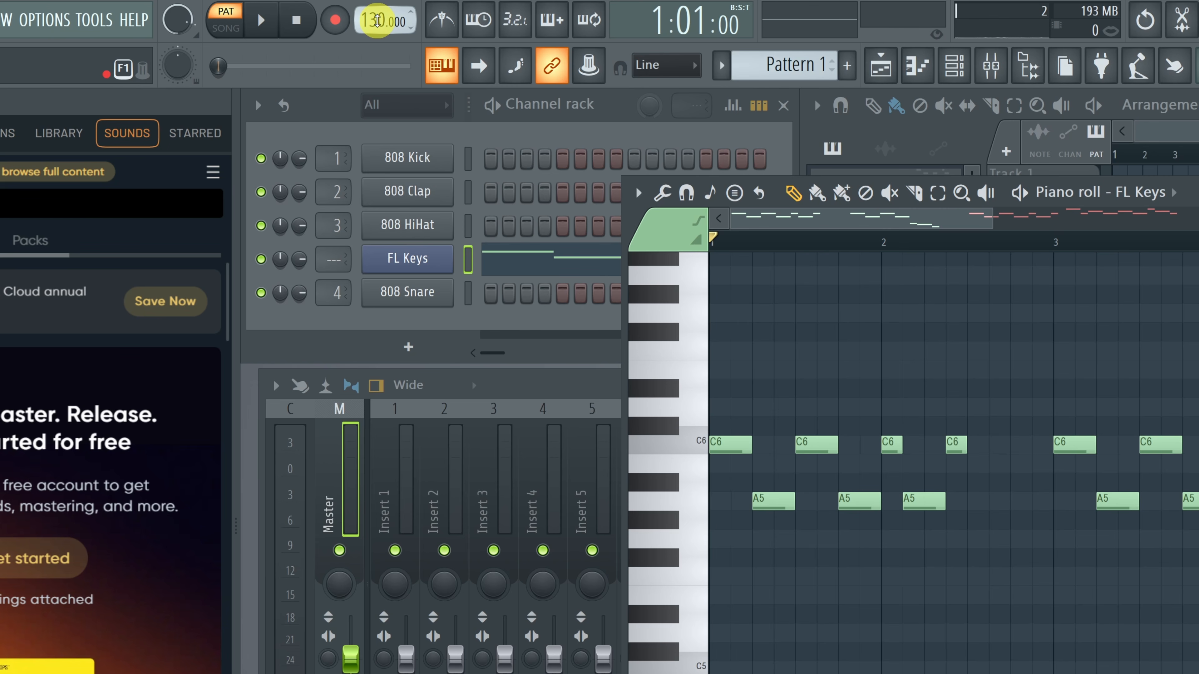
Step: Set the project tempo to 170 BPM and play the melody at that speed
left_click_drag(377, 20, 380, 585)
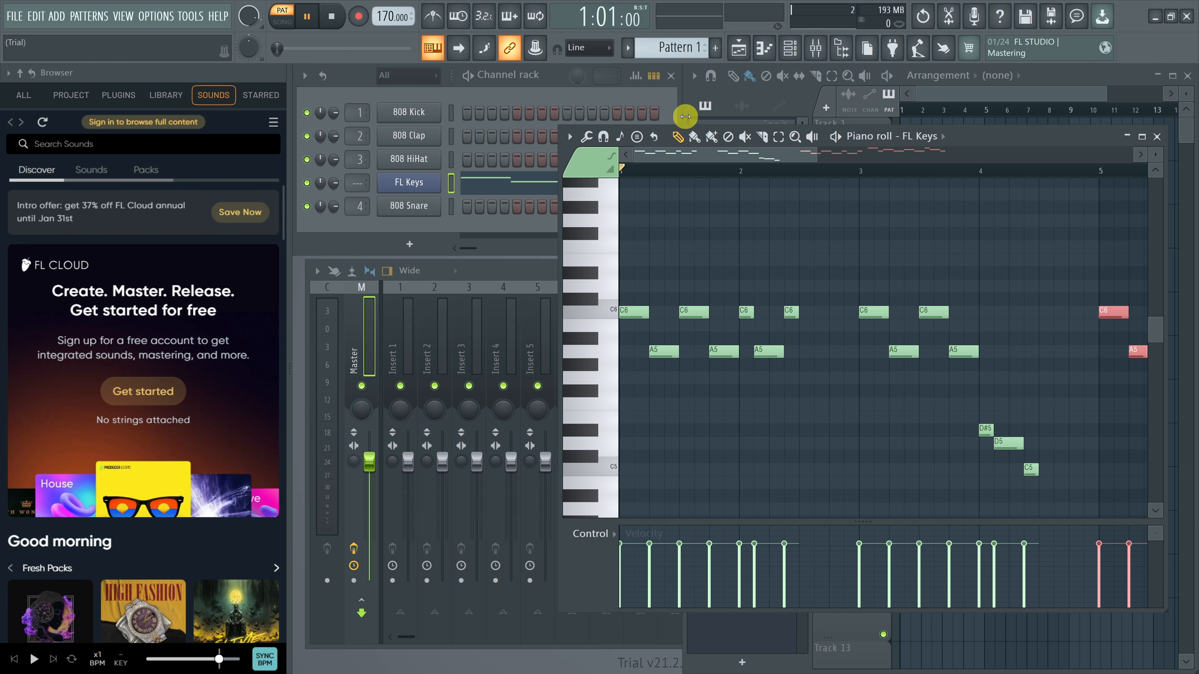
key("space")
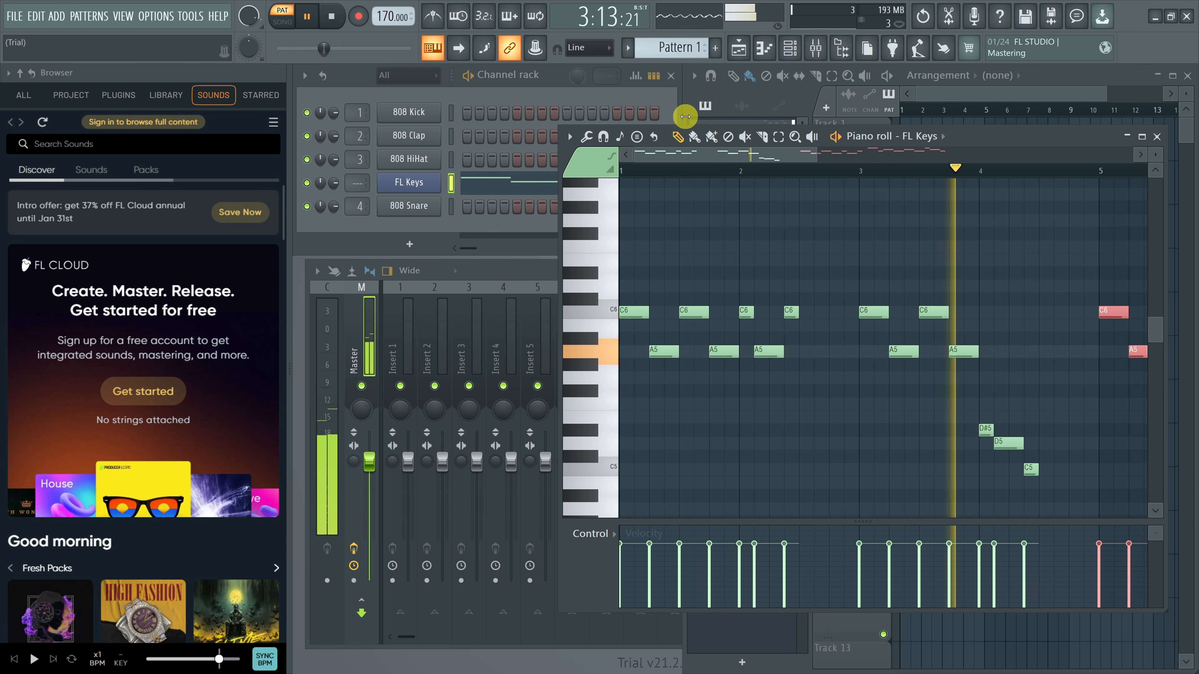
key("space")
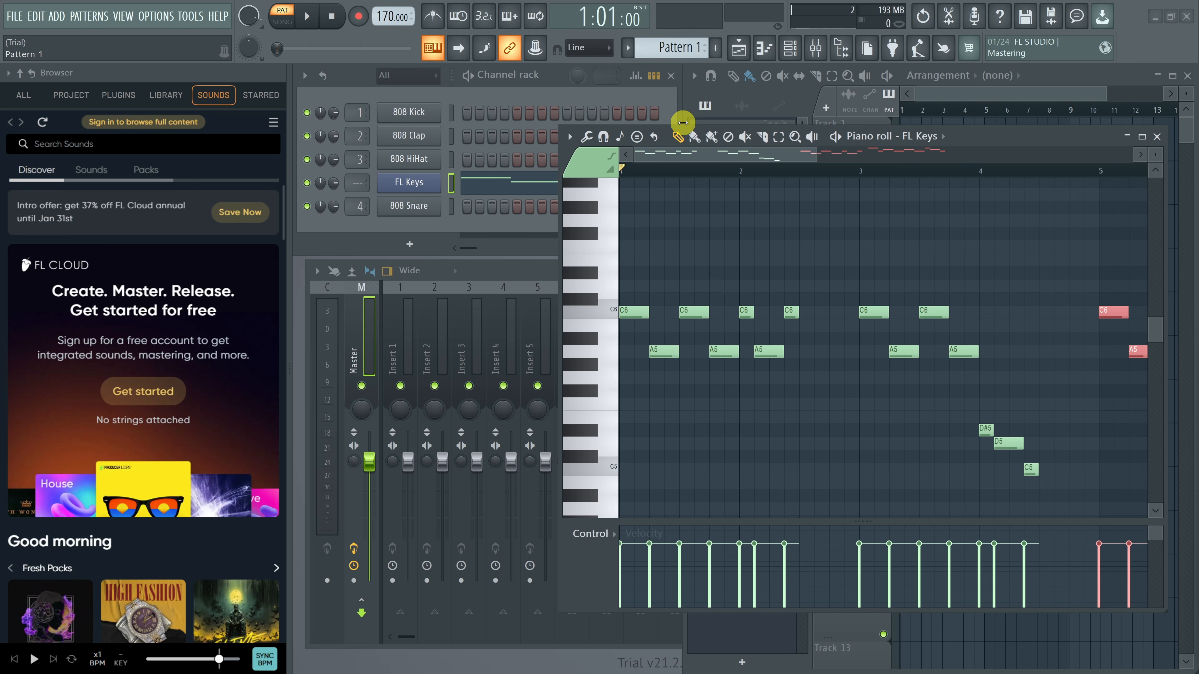
Step: Close the piano roll, rename Pattern 1 as Melody and place it on playlist Track 1 at bar 1
left_click(1159, 136)
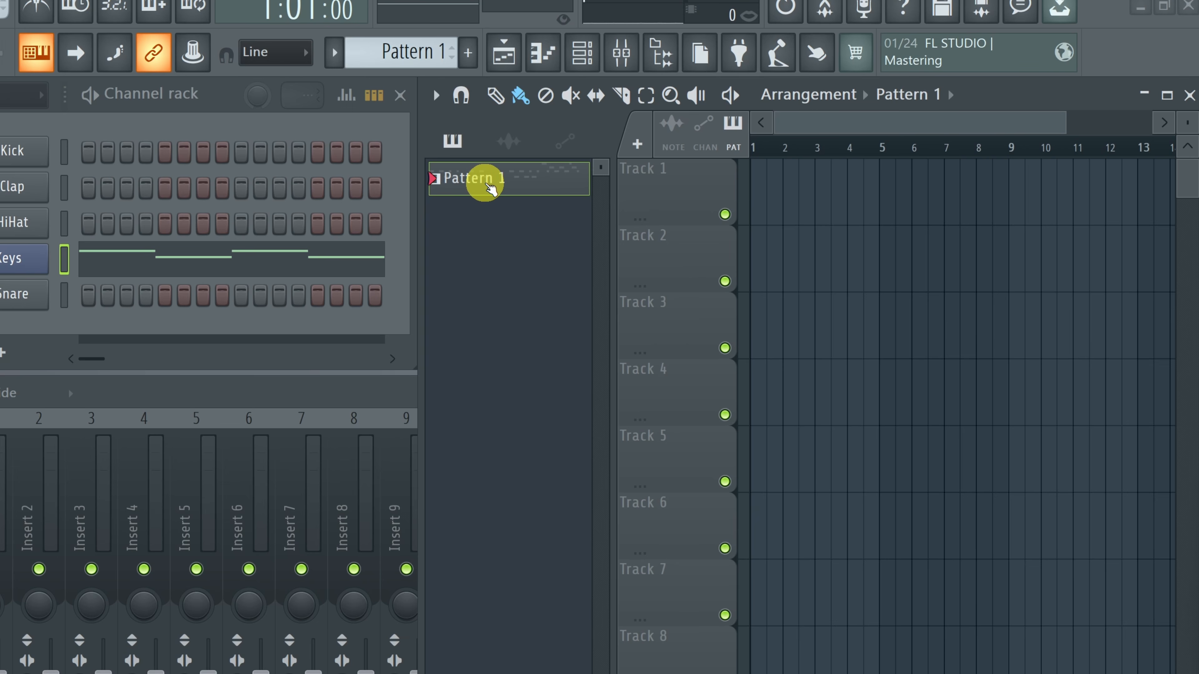
right_click(489, 188)
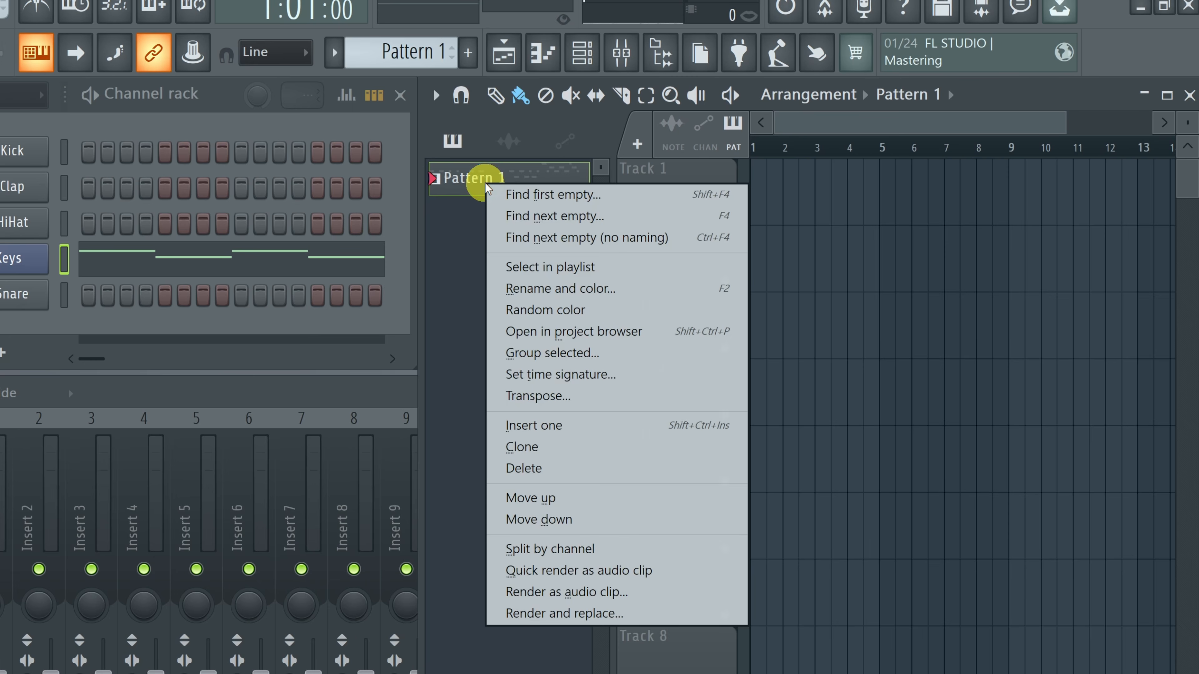
left_click(529, 288)
type("Melody")
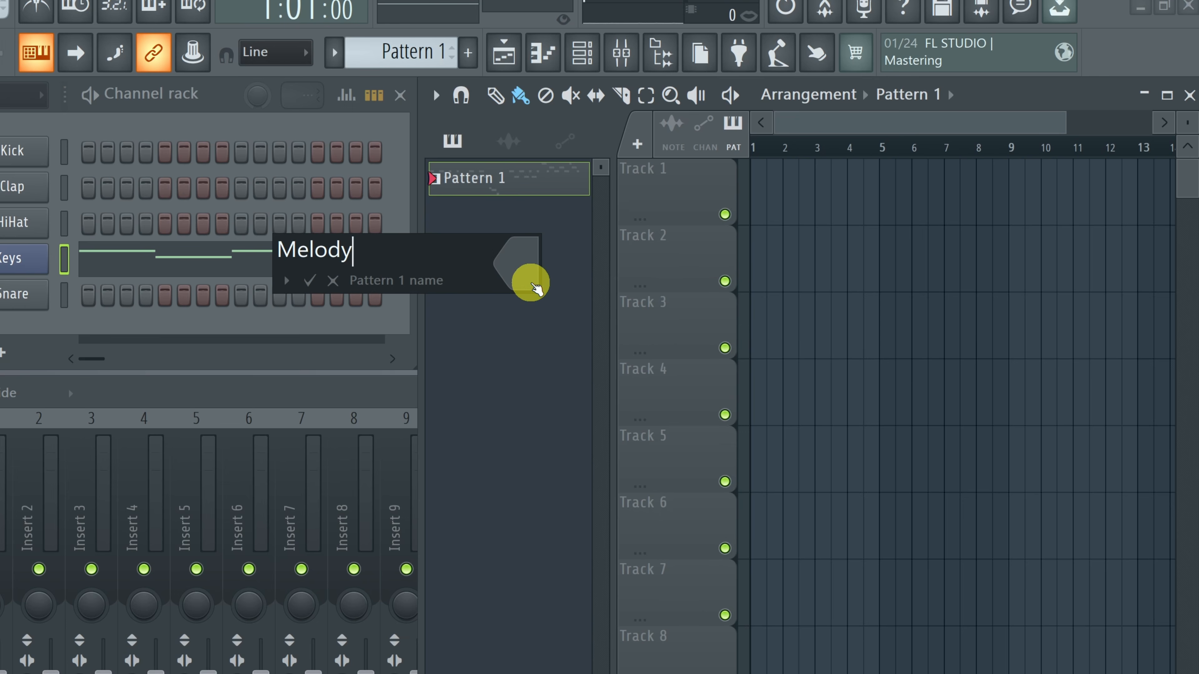
key("Return")
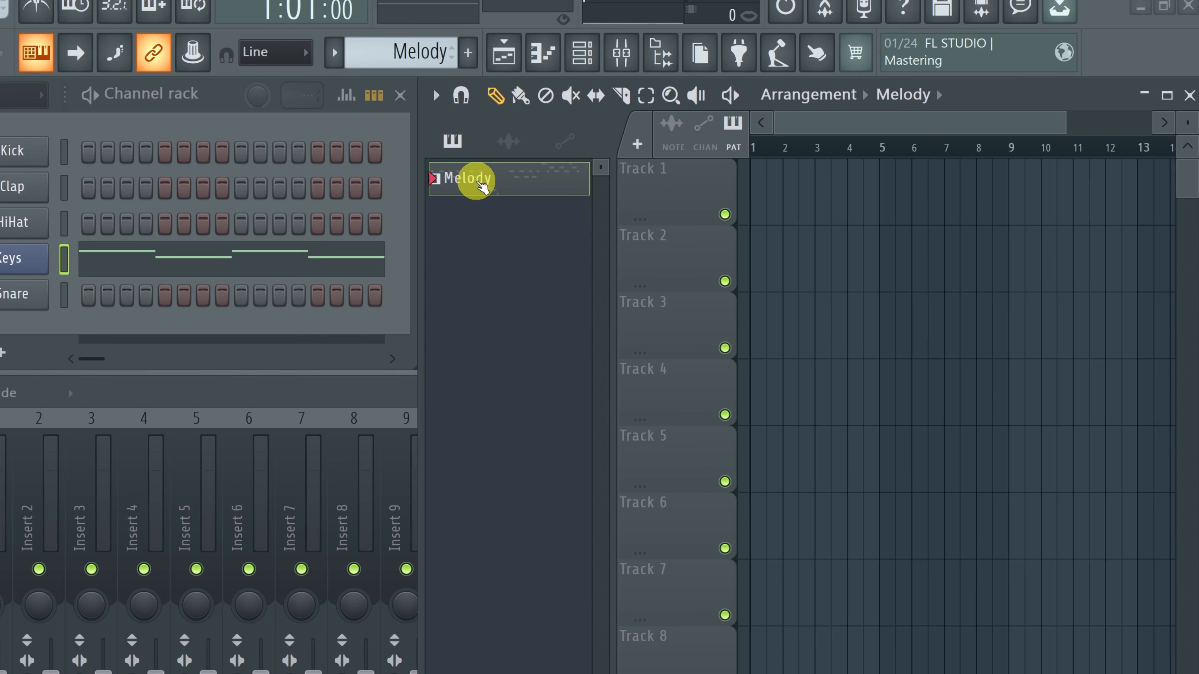
left_click_drag(485, 183, 753, 177)
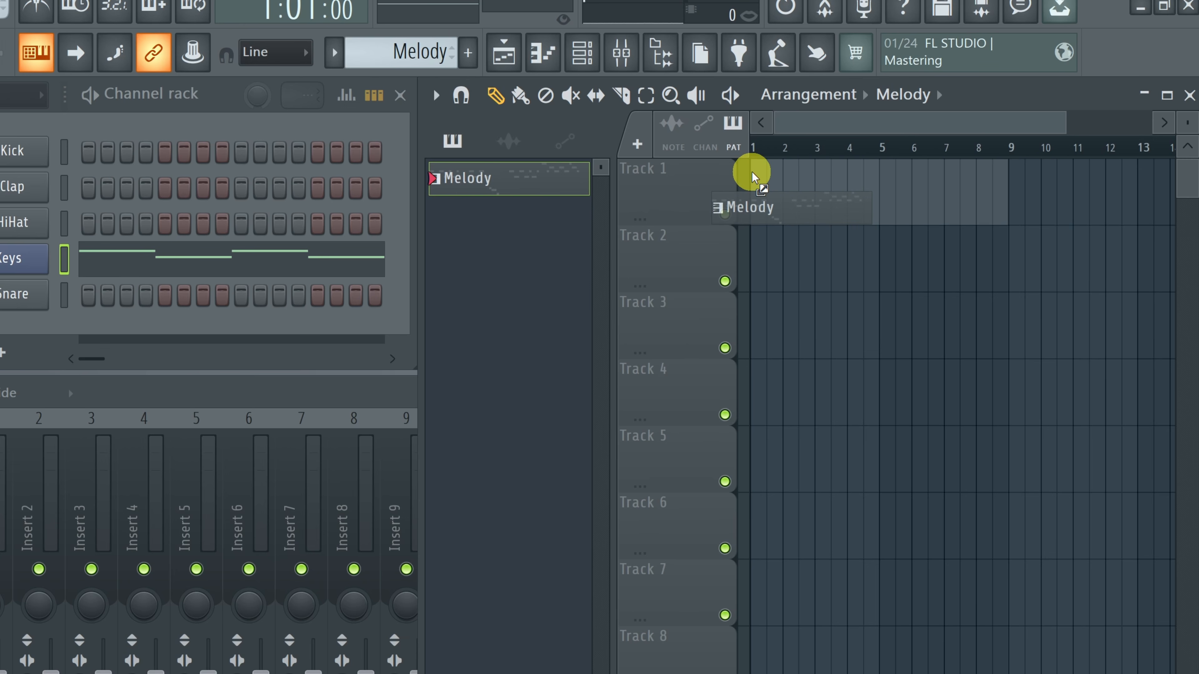
left_click_drag(752, 177, 750, 175)
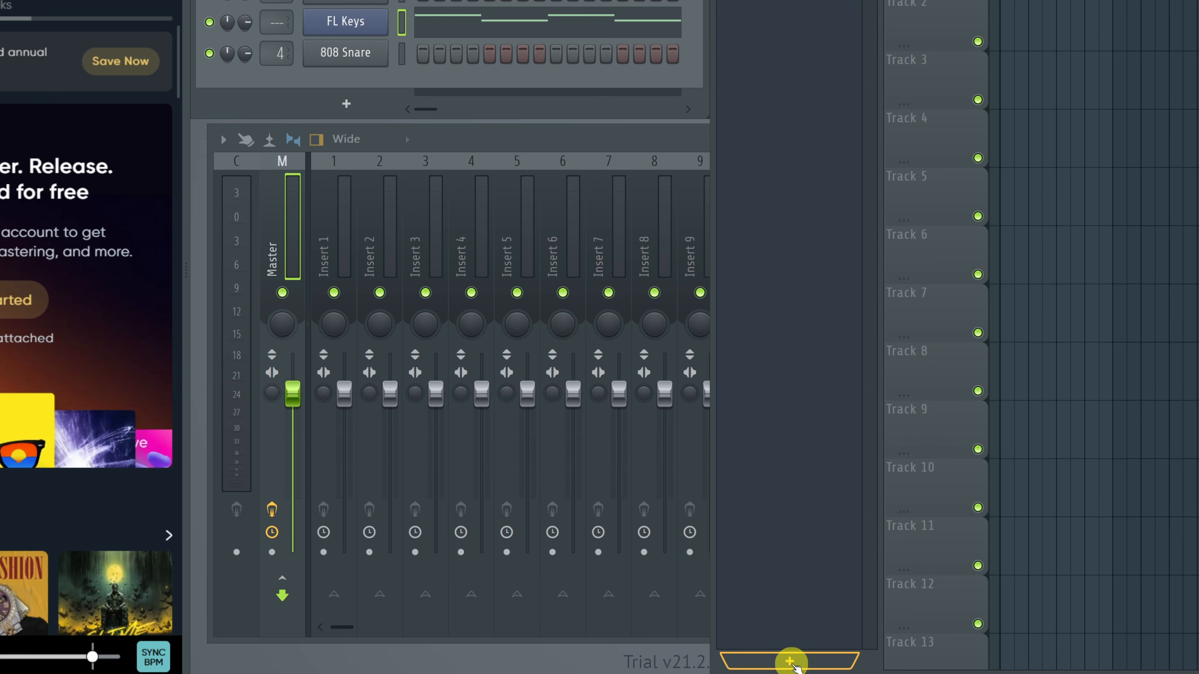
Step: Create a new pattern named Chords in the playlist
left_click(793, 662)
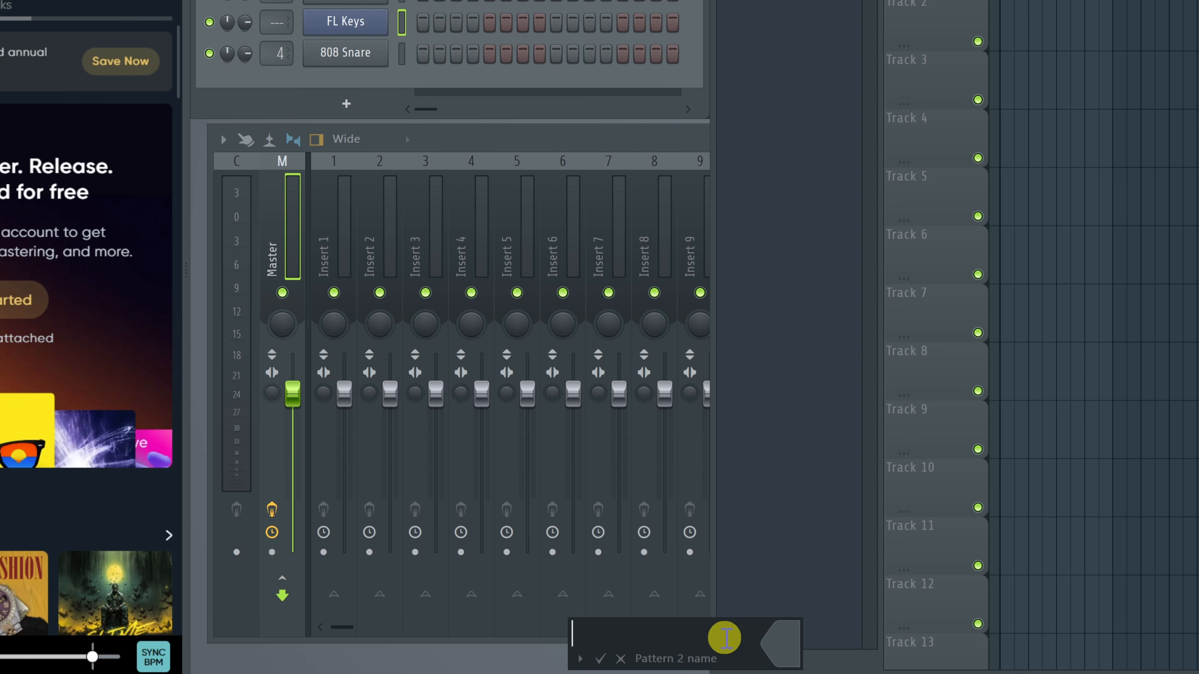
type("Chords")
key("Return")
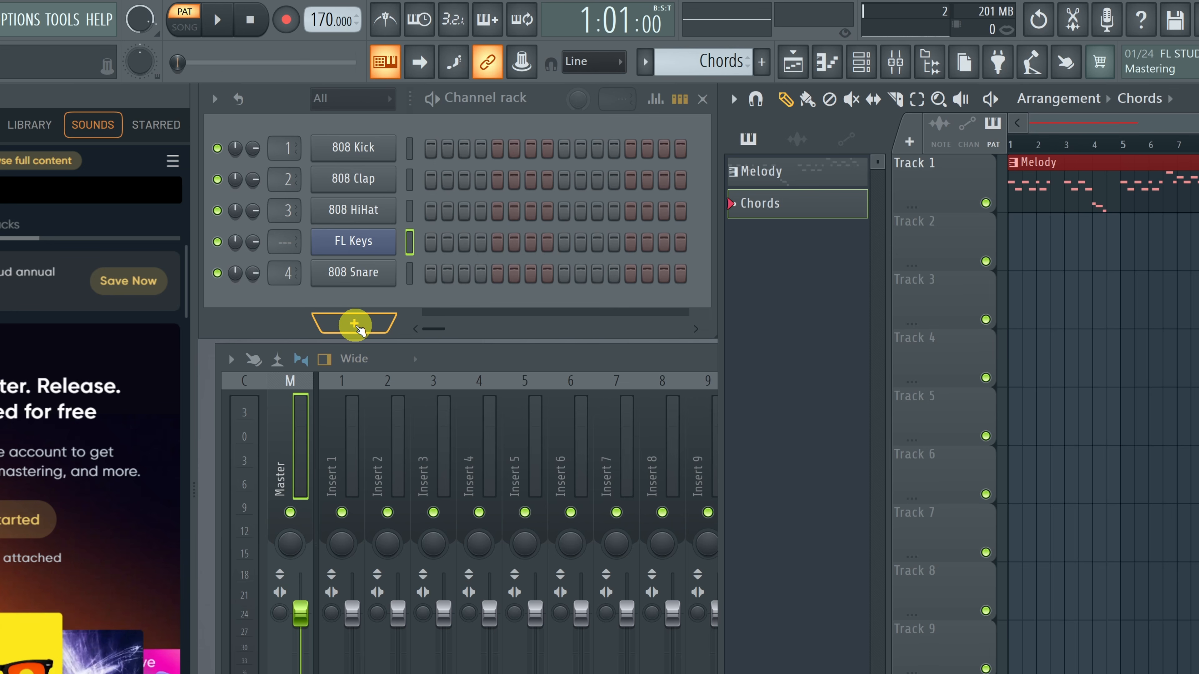
Step: Add a GMS synthesizer channel and load the Blue Velvet TE program from its Pads & Textures bank
left_click(355, 325)
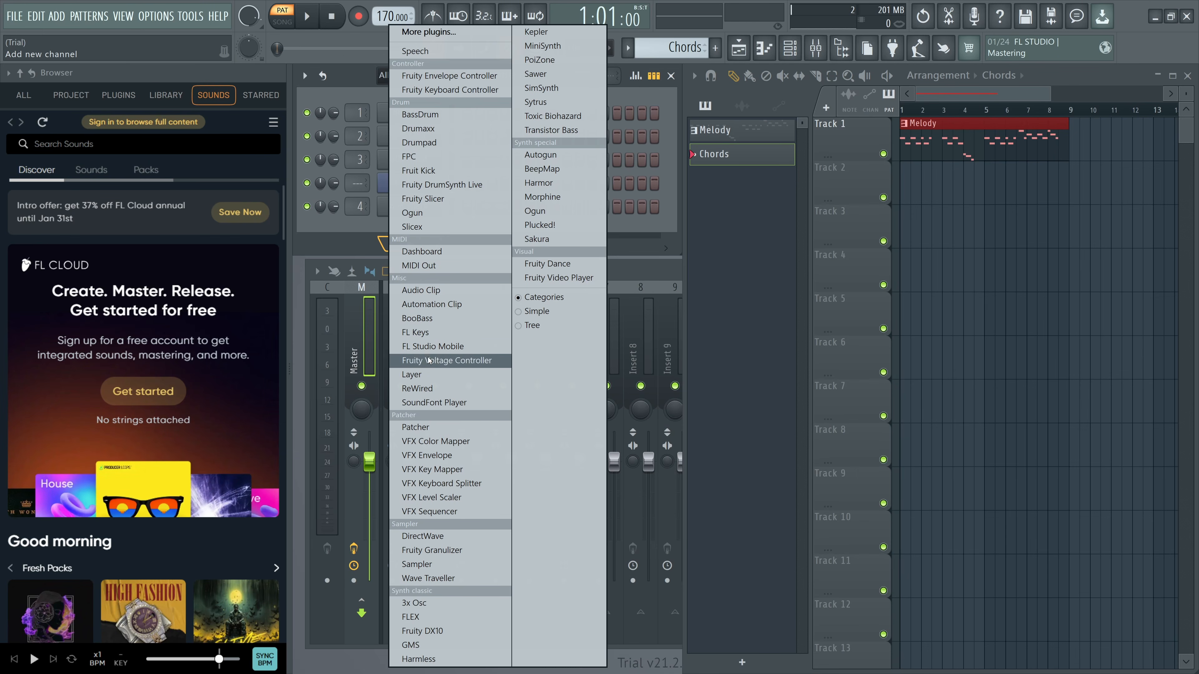
left_click(451, 640)
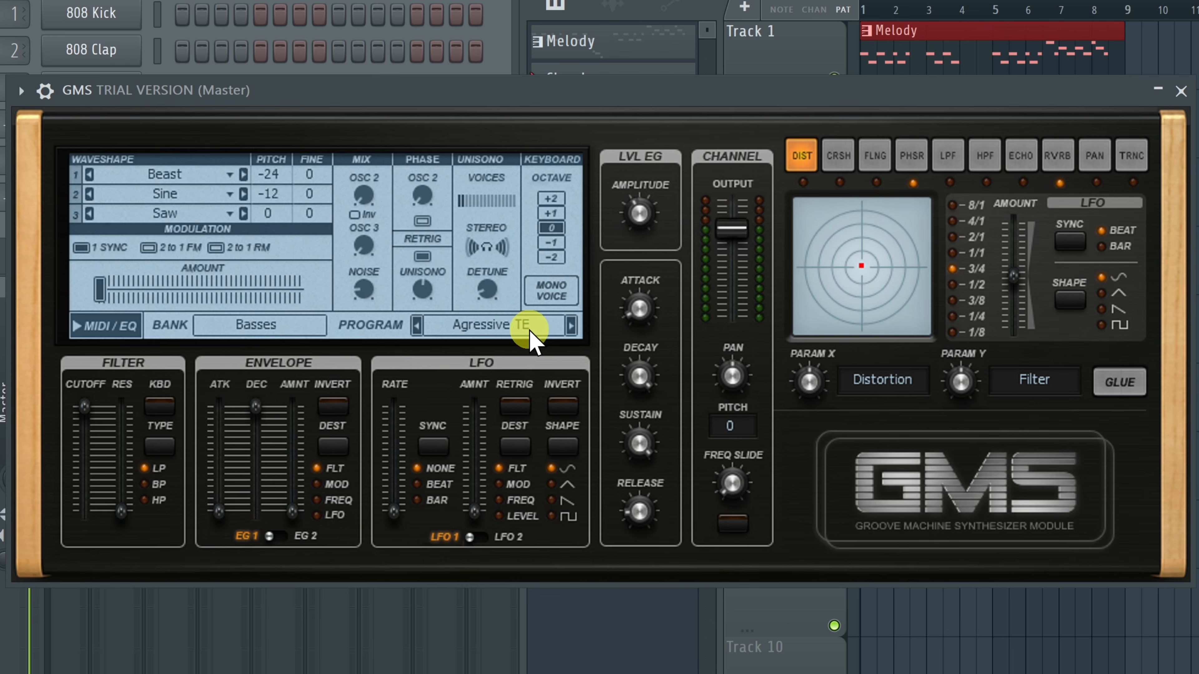
left_click(501, 325)
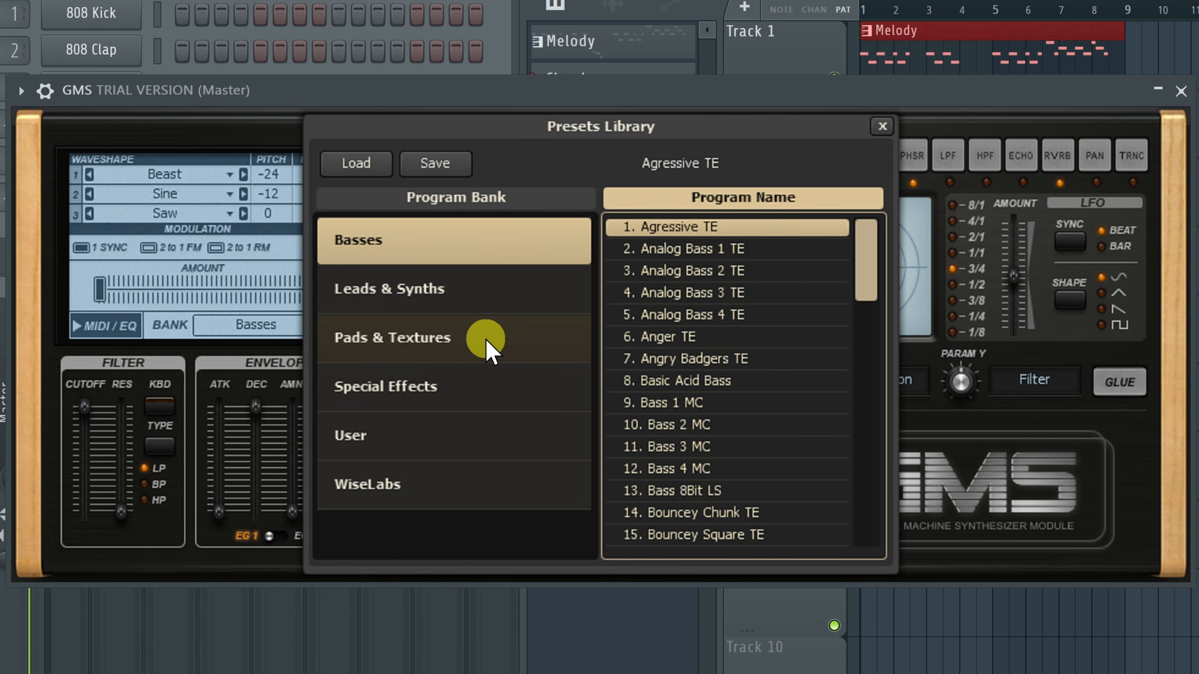
left_click(486, 340)
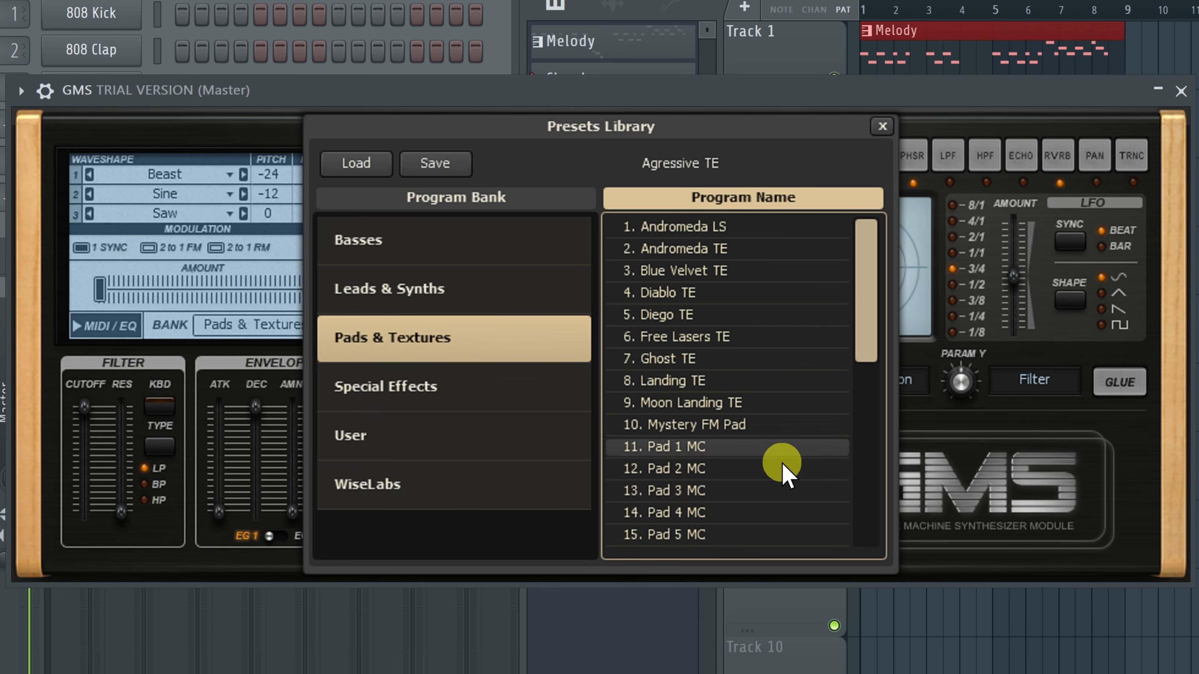
left_click(704, 278)
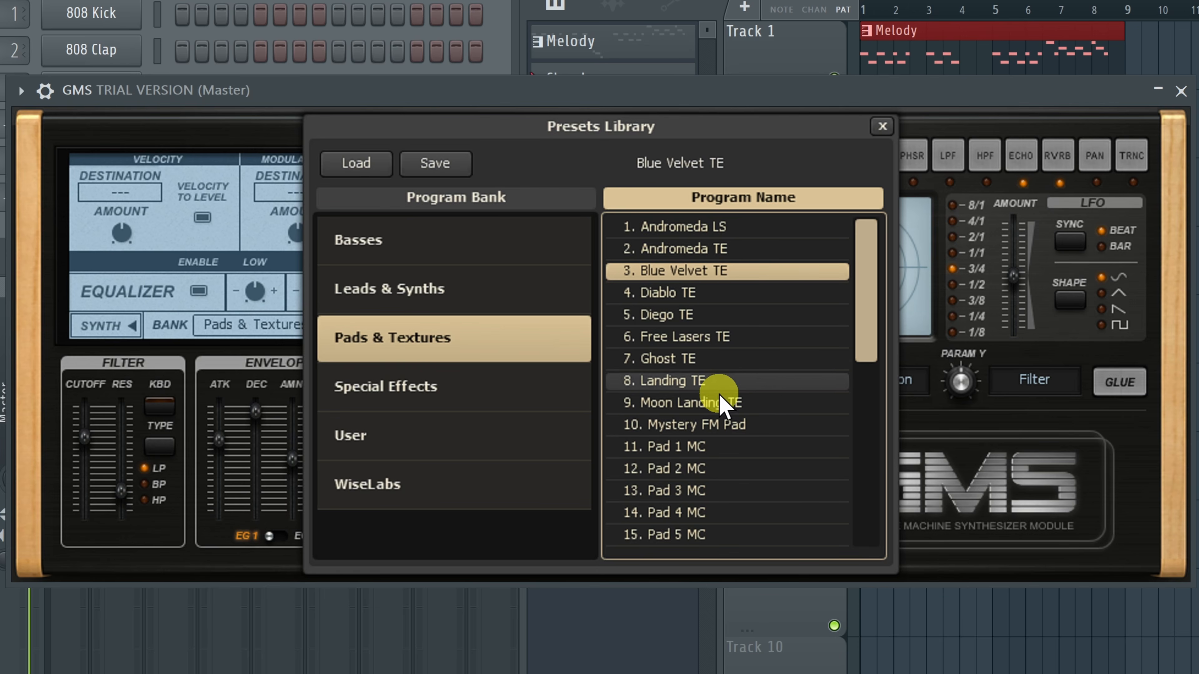
Step: Browse the Pads & Textures programs, load Pad 6 MC, and close the presets library and GMS window
scroll(722, 404, "down", 4)
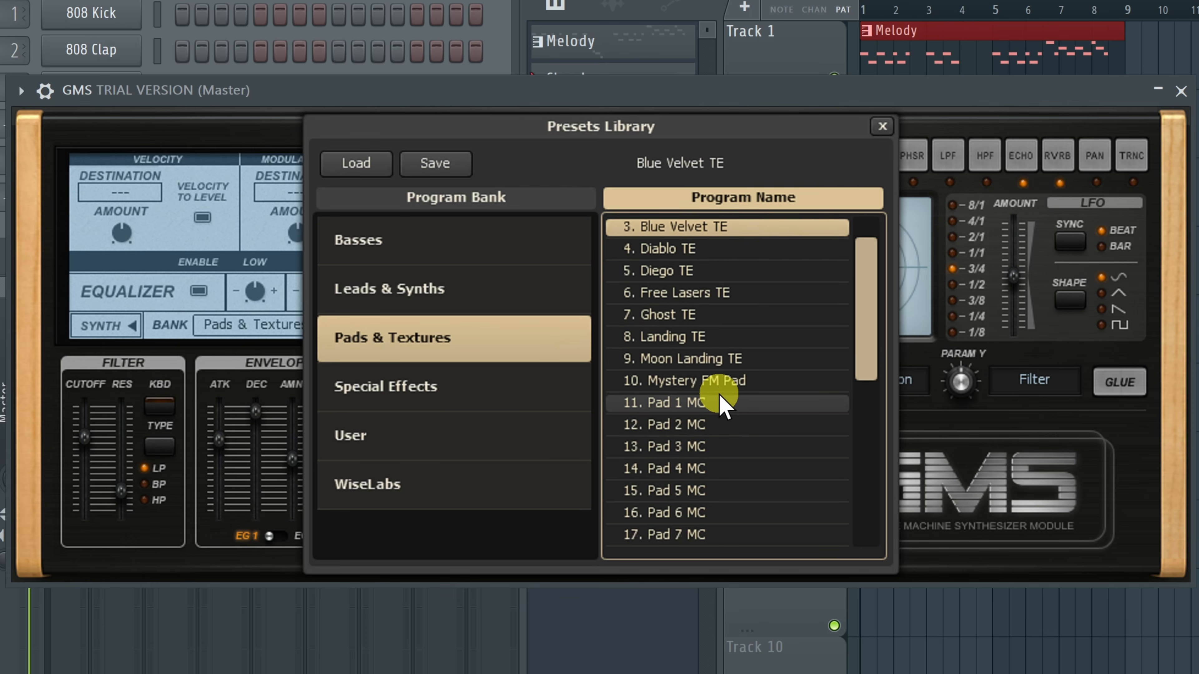
scroll(737, 440, "down", 6)
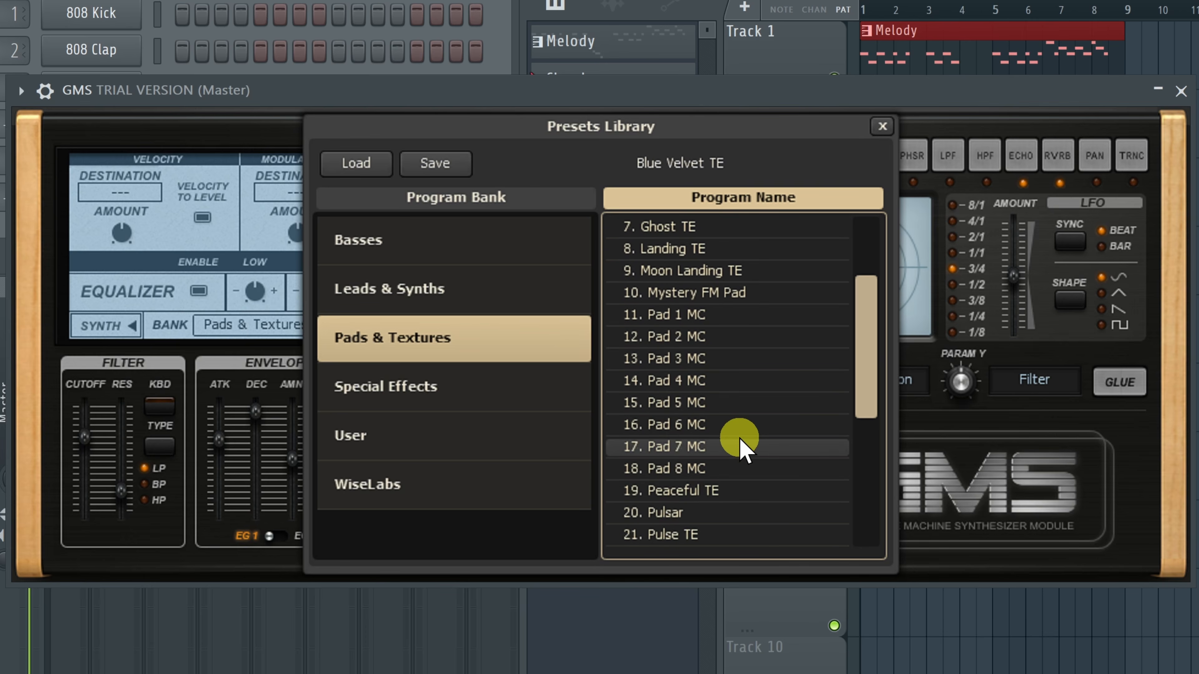
scroll(739, 440, "down", 9)
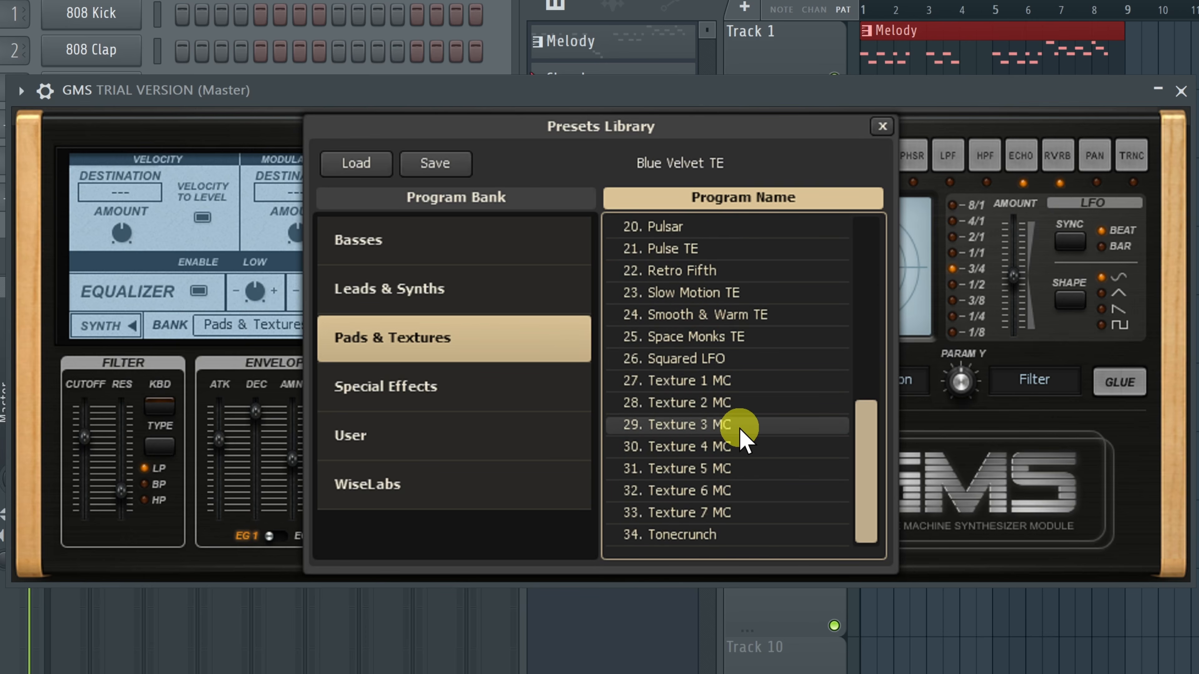
scroll(740, 433, "up", 5)
scroll(739, 424, "up", 7)
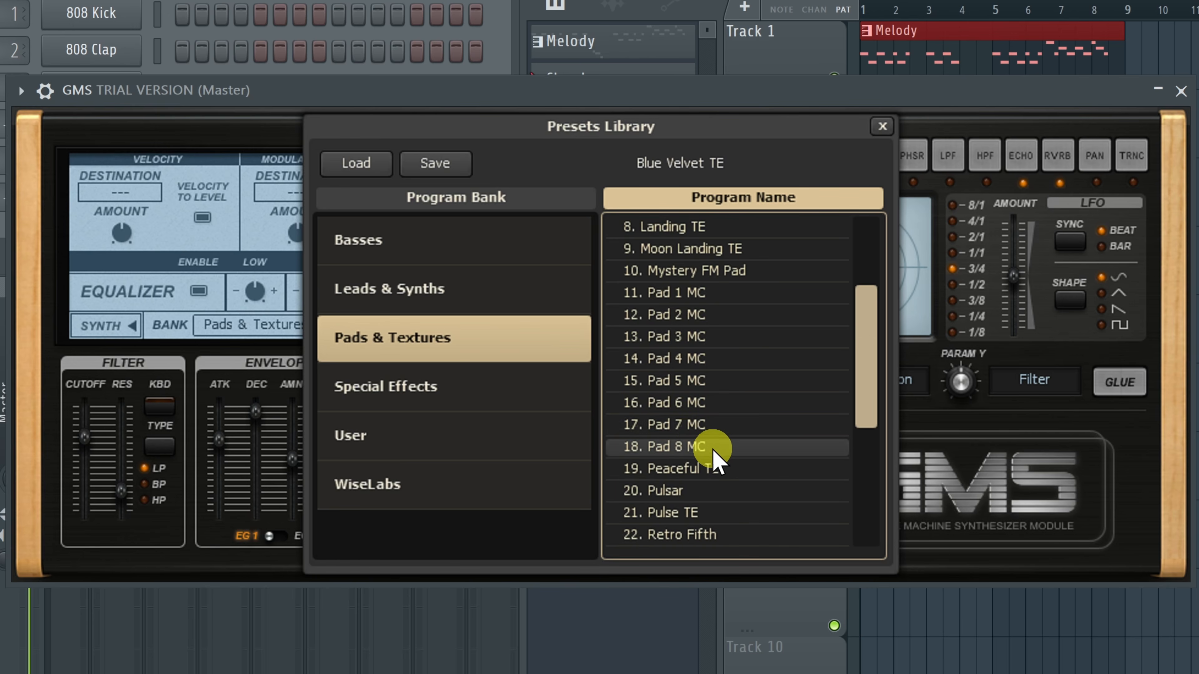
scroll(684, 428, "up", 5)
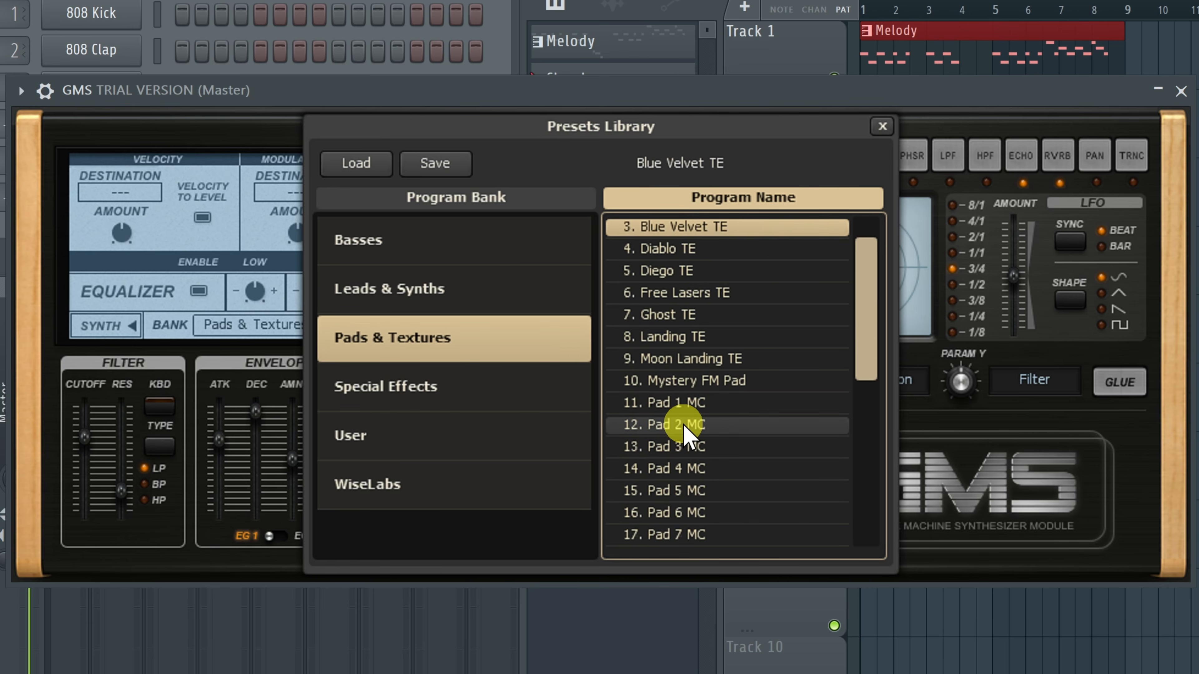
scroll(687, 427, "down", 5)
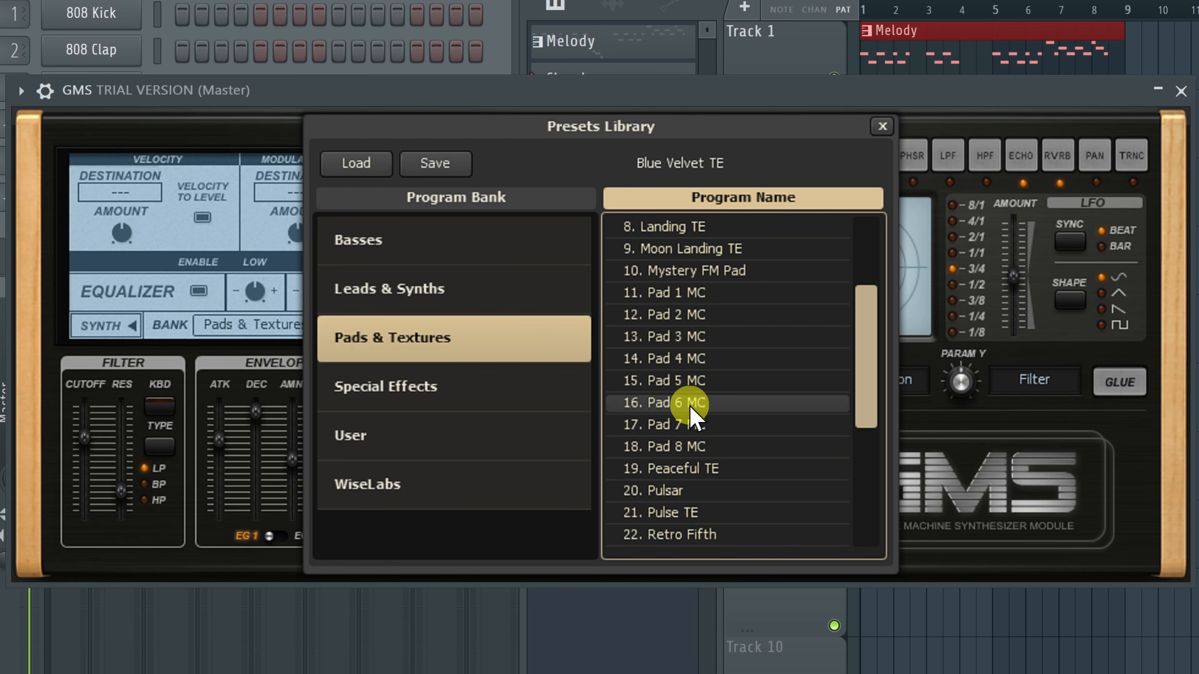
left_click(683, 407)
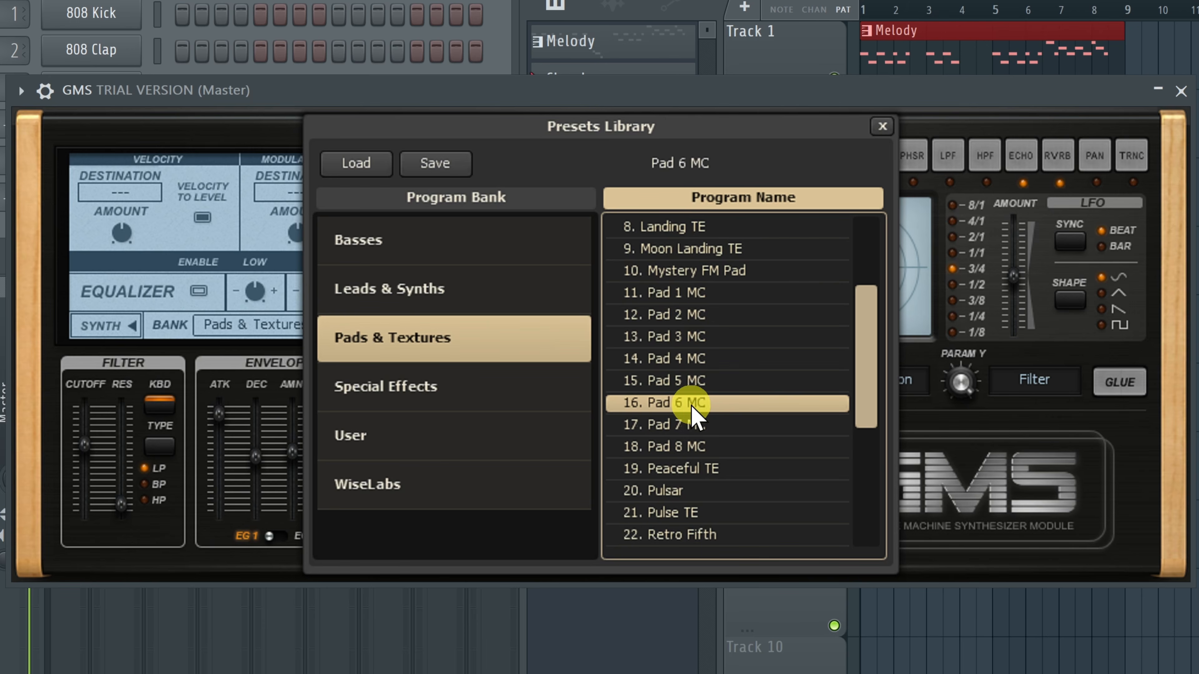
left_click(881, 126)
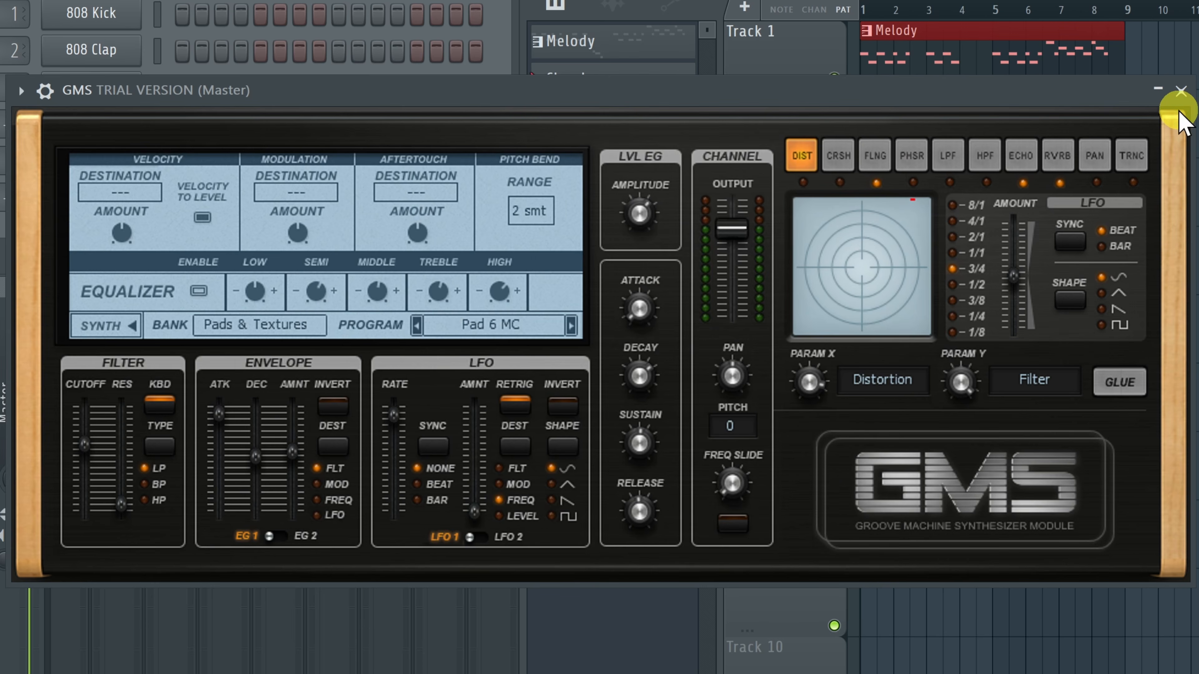
left_click(1180, 92)
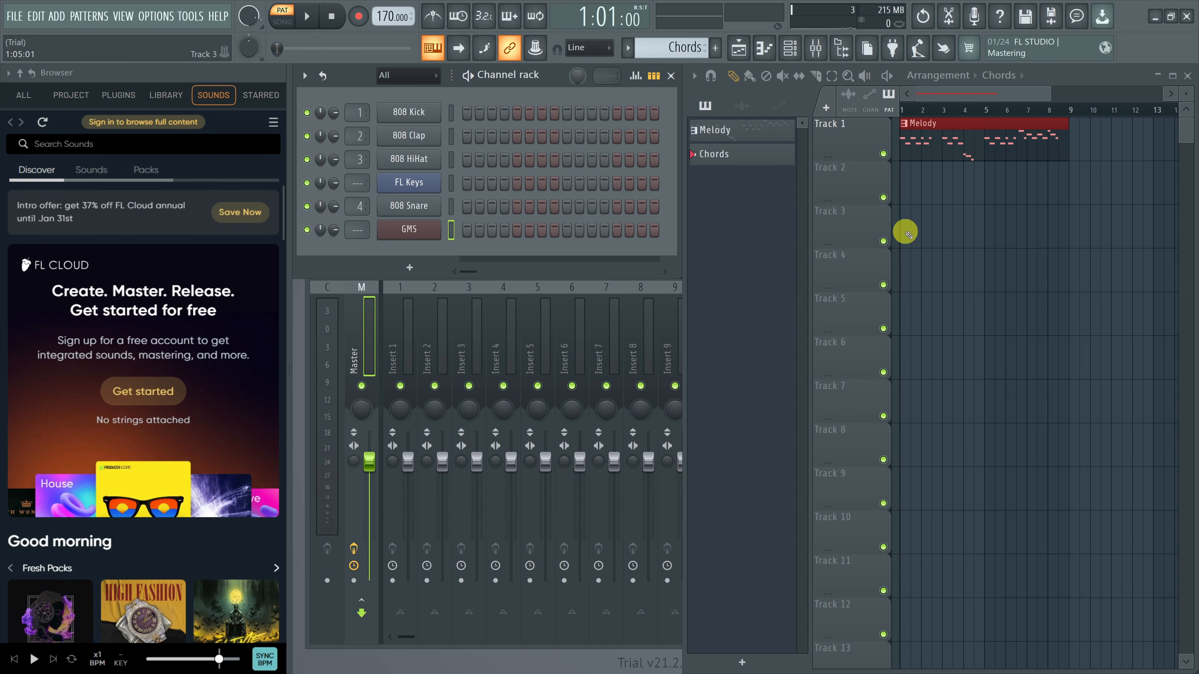
Step: Open the GMS channel's piano roll and draw a two-bar chord of C4, E4 and G4 starting at bar 1
right_click(414, 229)
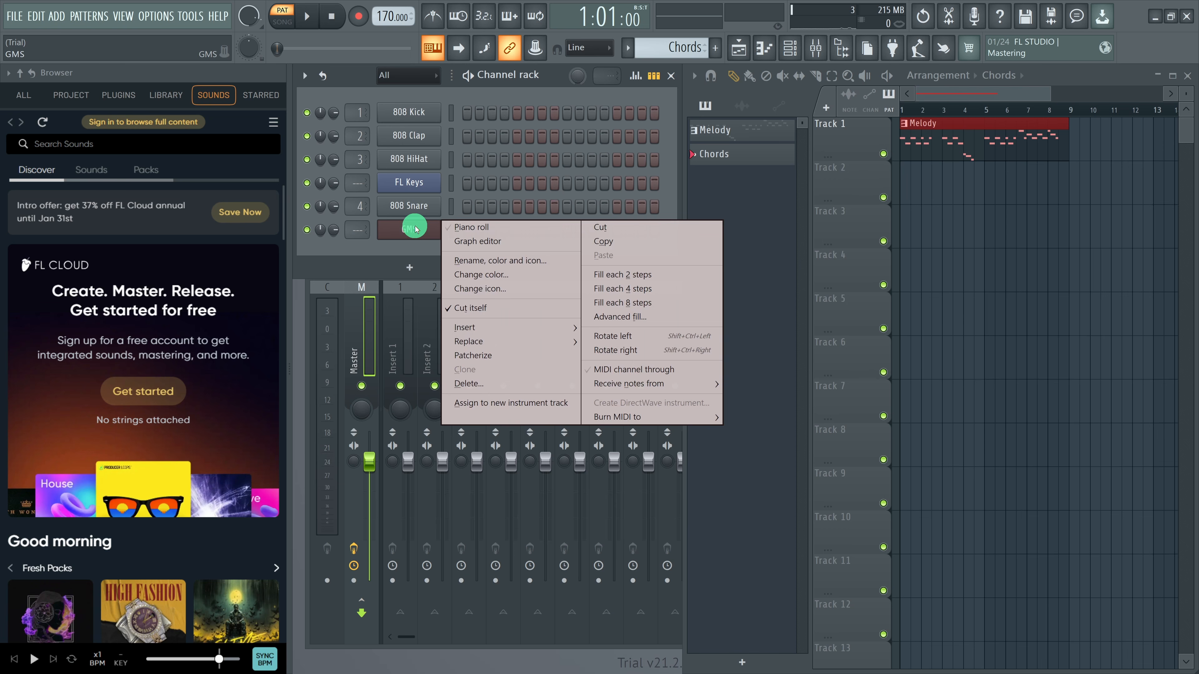
left_click(486, 228)
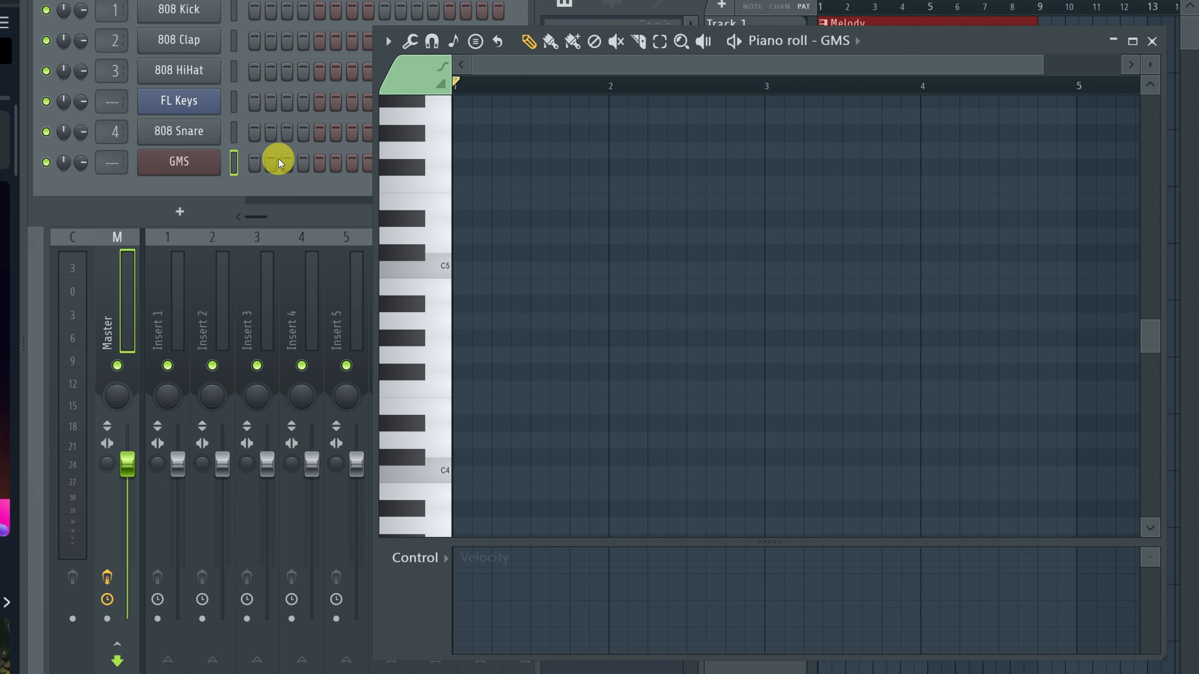
left_click(458, 271)
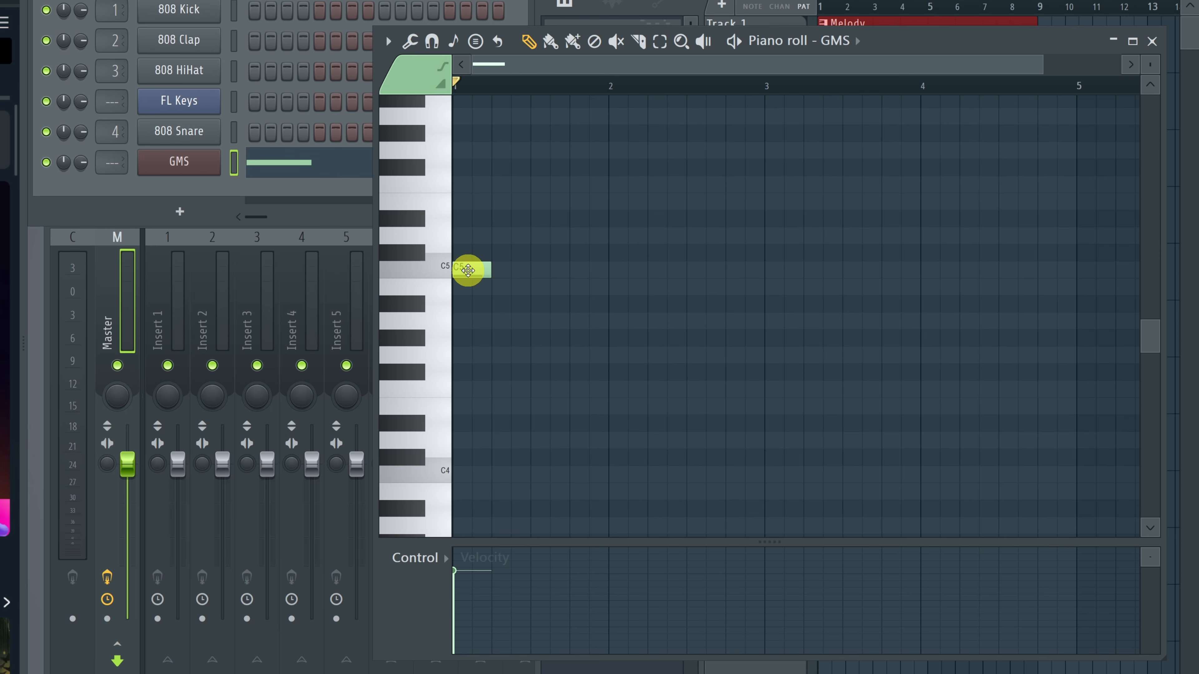
left_click_drag(468, 270, 464, 477)
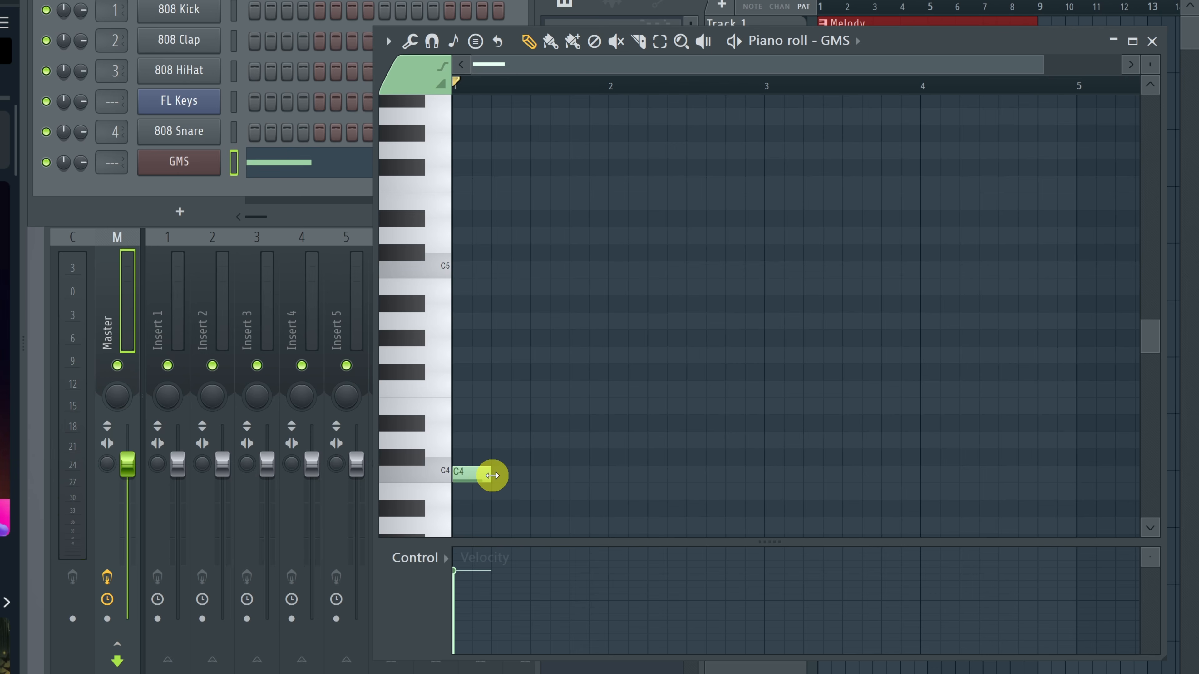
left_click_drag(492, 476, 764, 480)
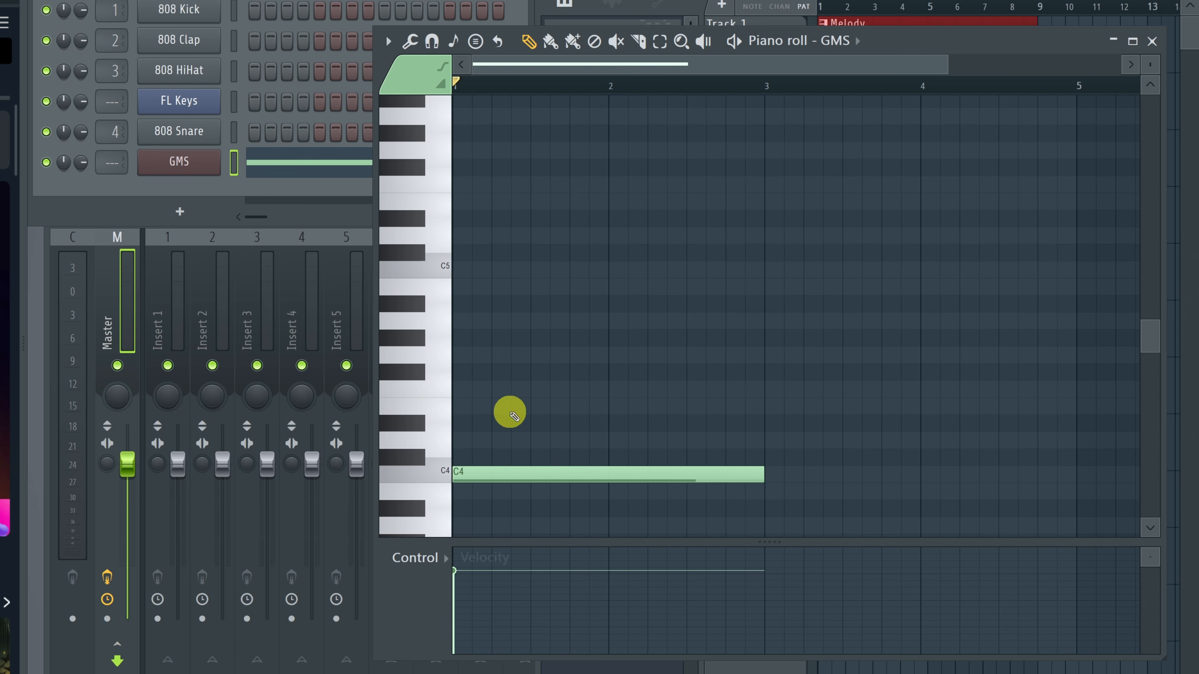
left_click(458, 405)
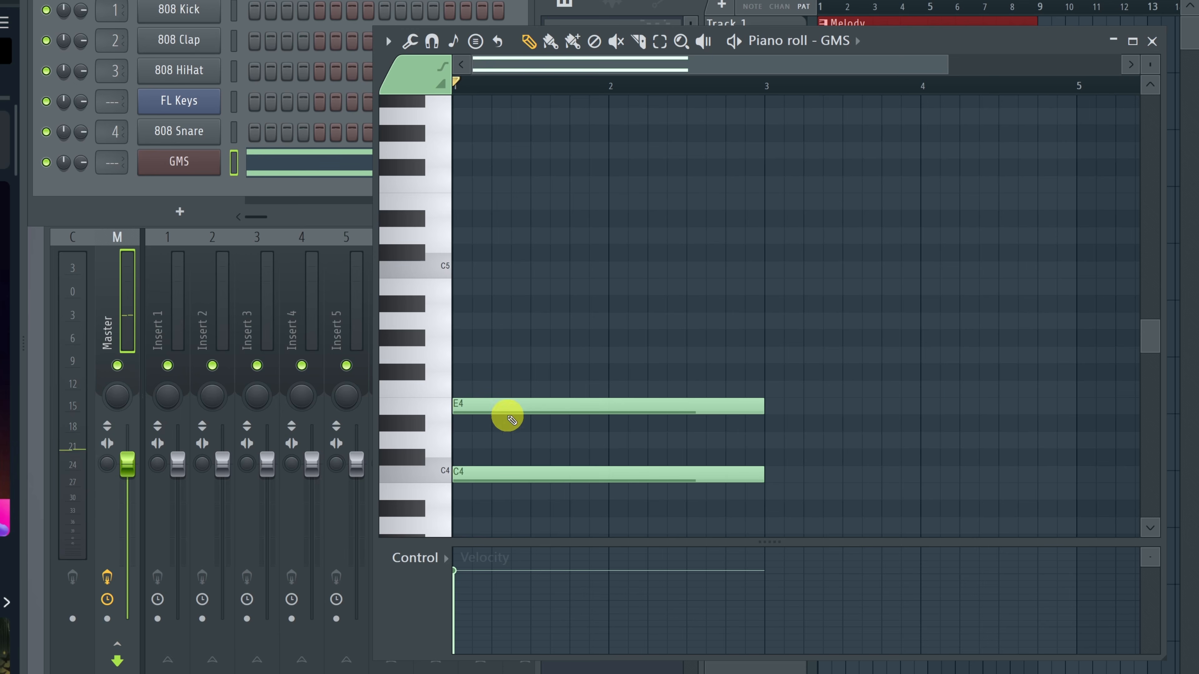
left_click(457, 354)
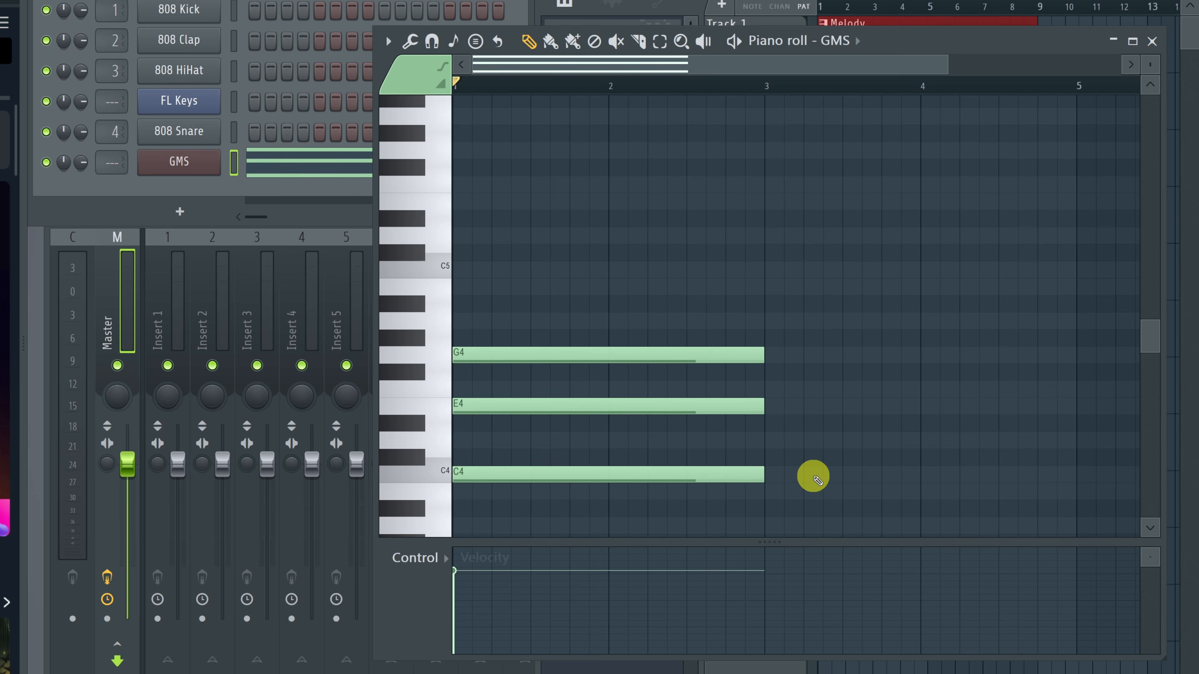
Step: Select the three chord notes, duplicate them at bars 3 and 5, and close the piano roll
left_click(660, 42)
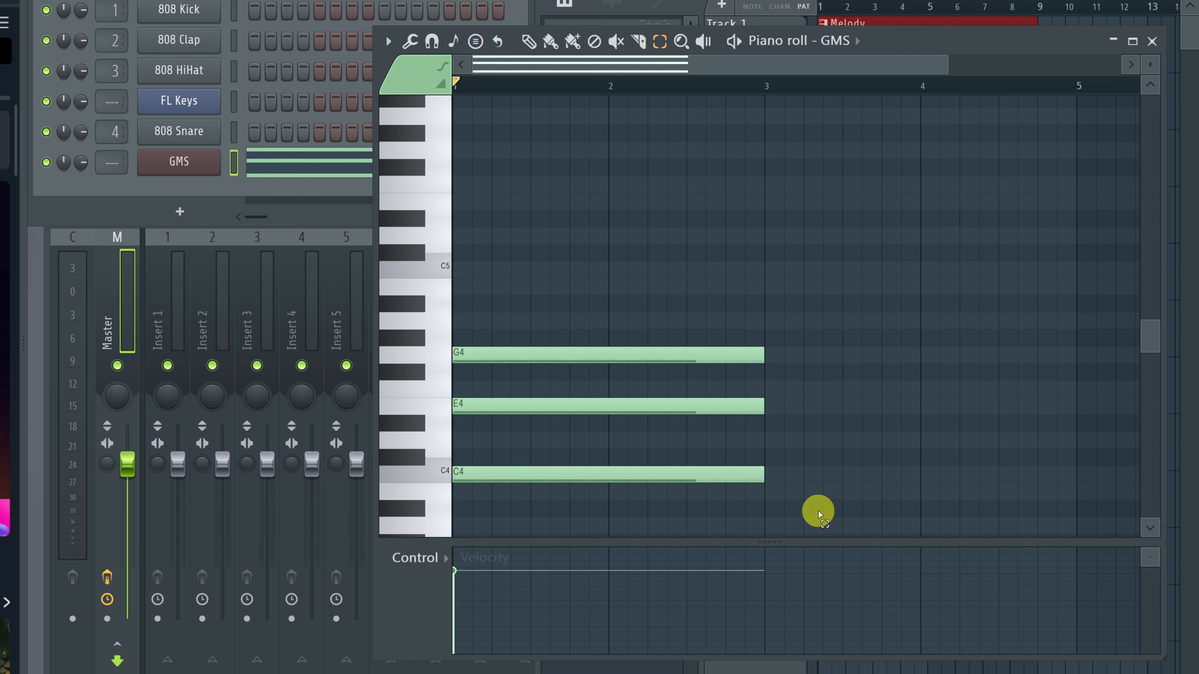
left_click_drag(812, 498, 588, 295)
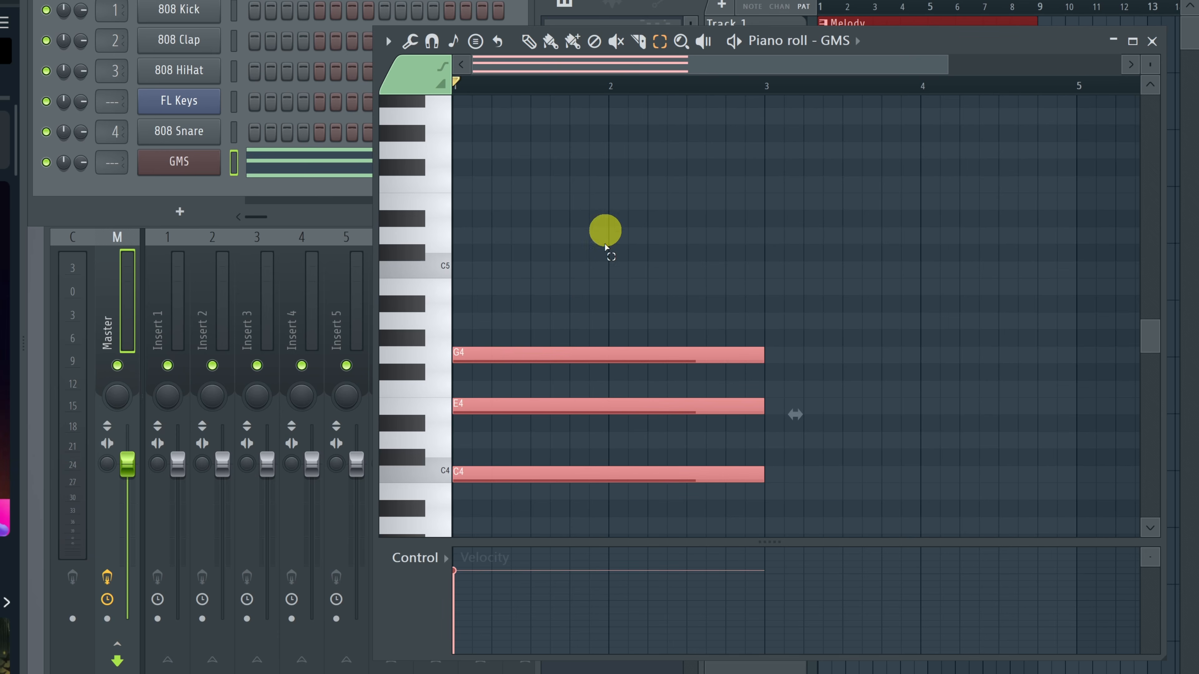
left_click(529, 41)
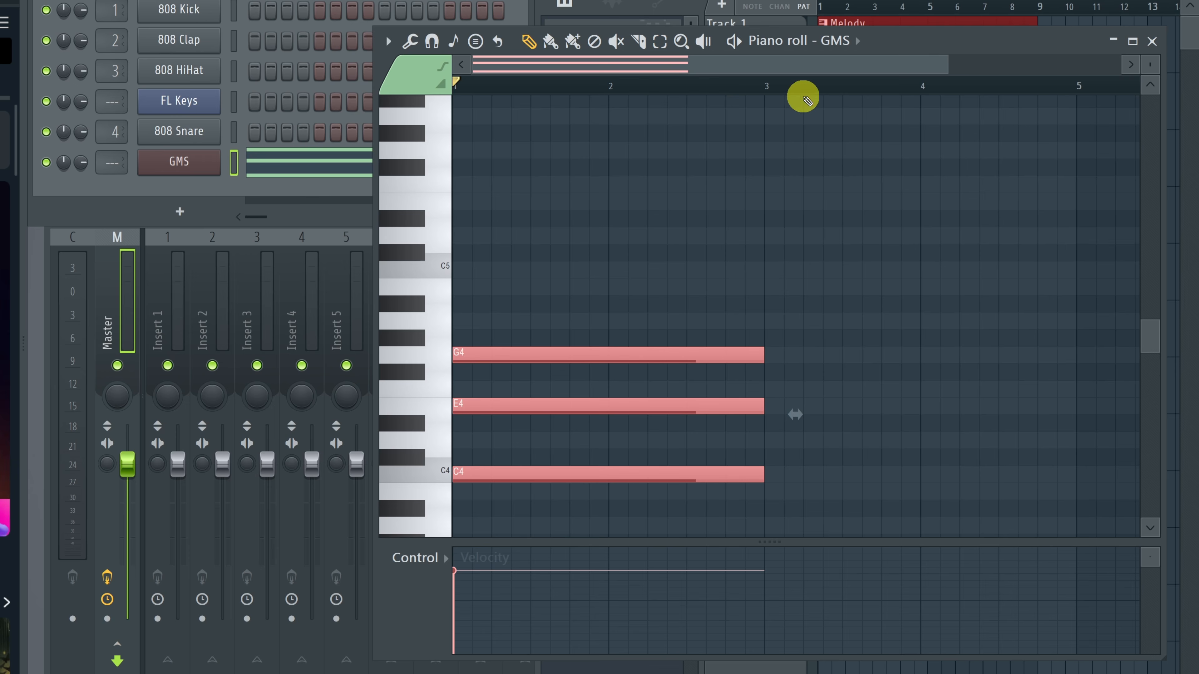
left_click(764, 84)
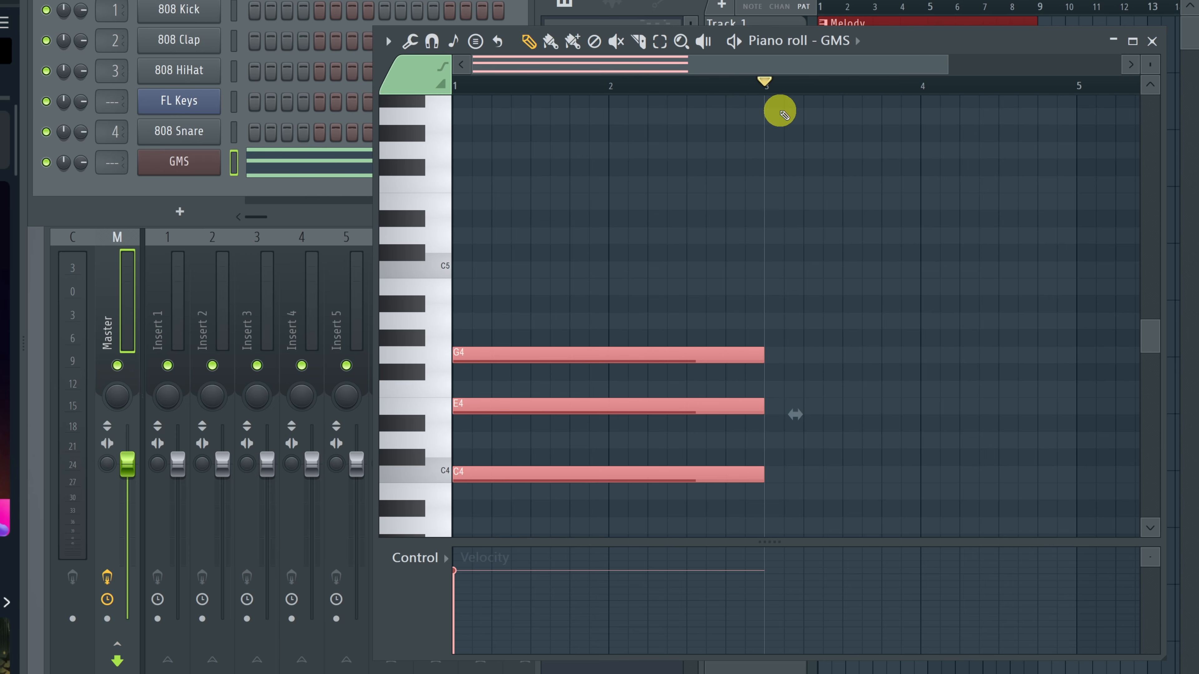
key("ctrl+b")
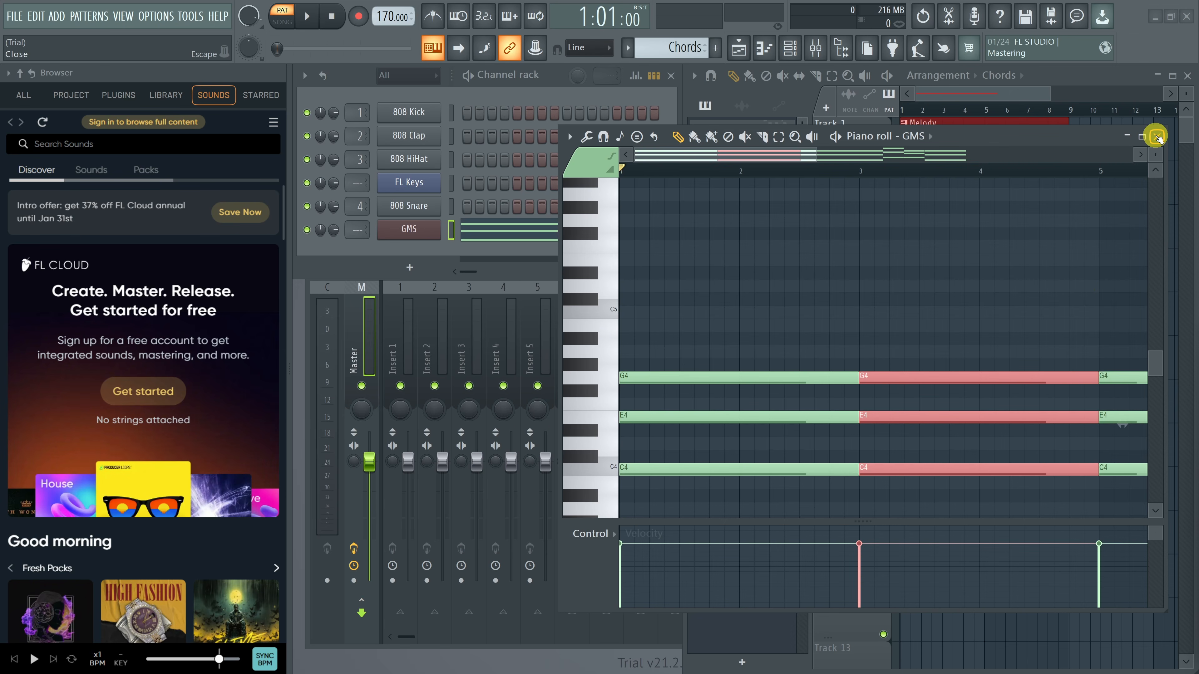
left_click(1158, 137)
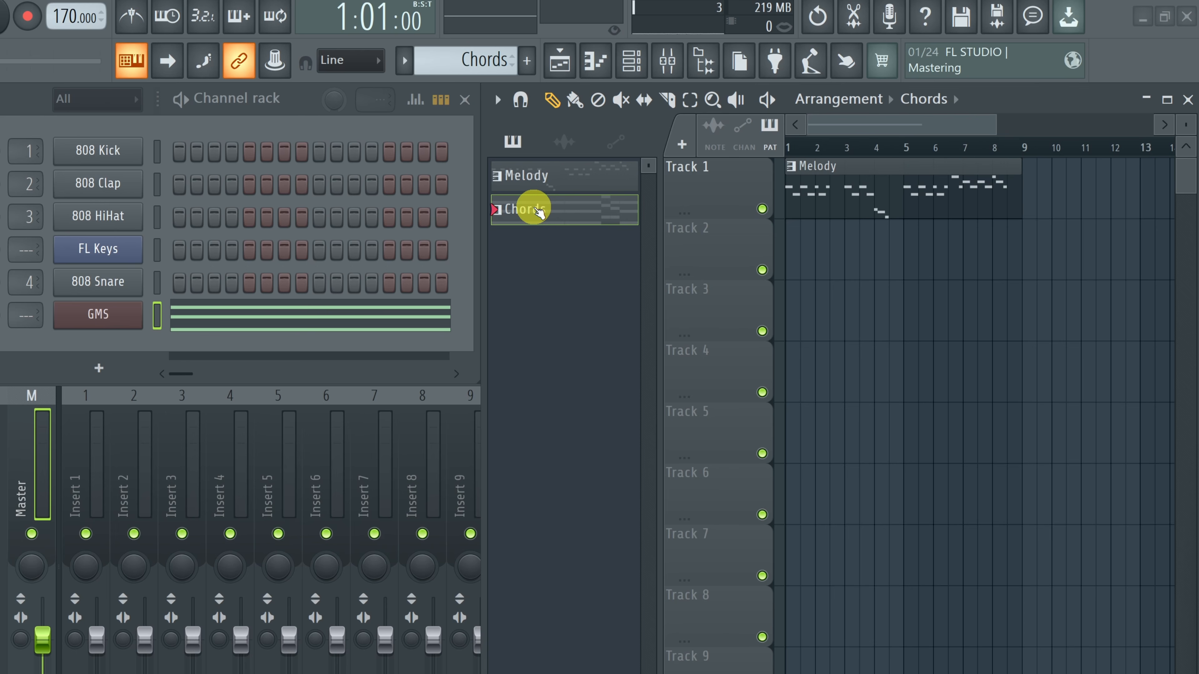
Step: Place the Chords pattern on playlist Track 2 at bar 1 and briefly play that pattern
left_click_drag(538, 212, 790, 245)
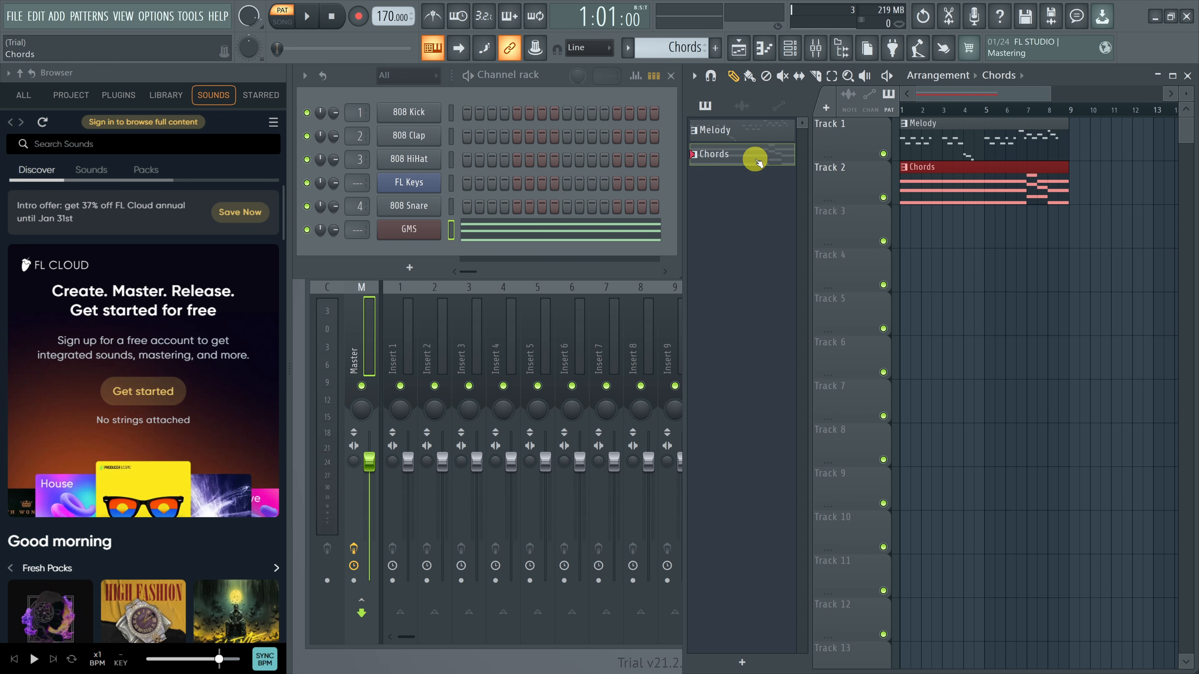
key("space")
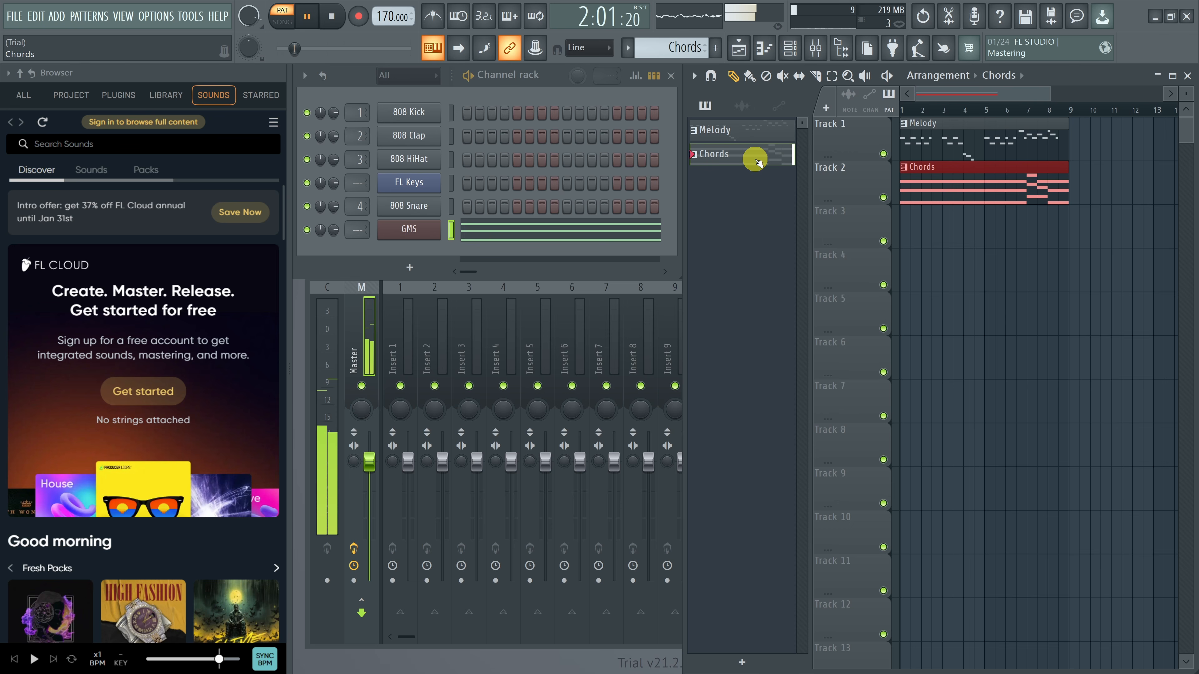
key("space")
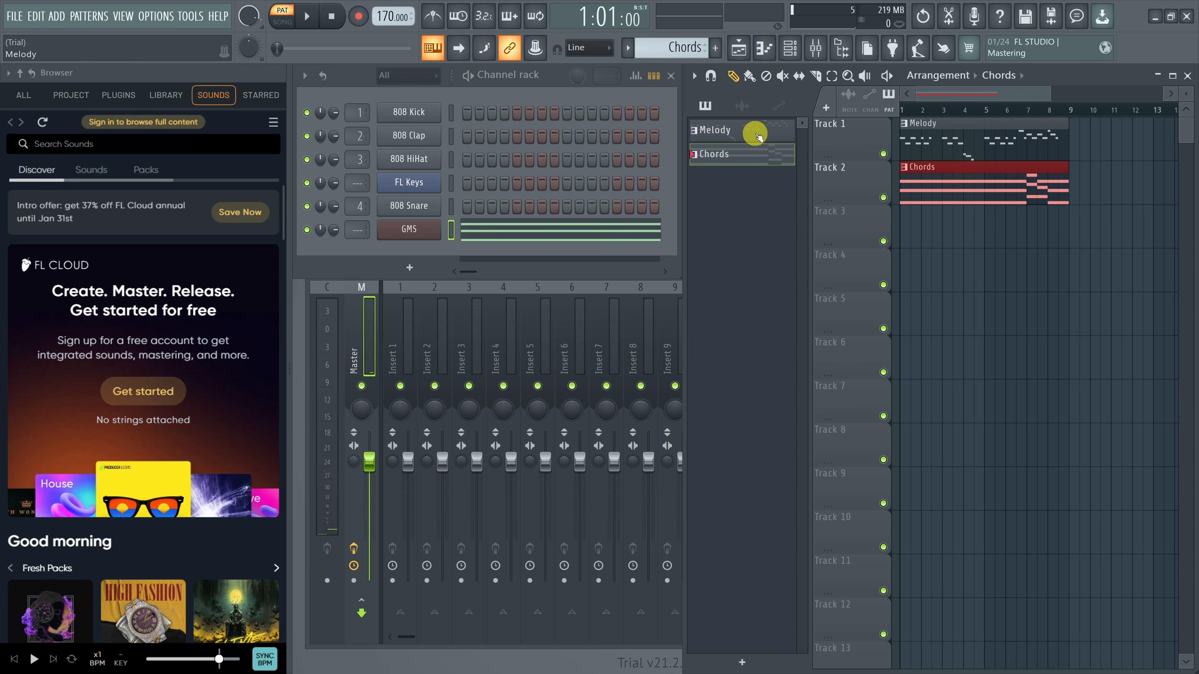
Step: Select the Melody pattern and briefly play it on its own
left_click(758, 134)
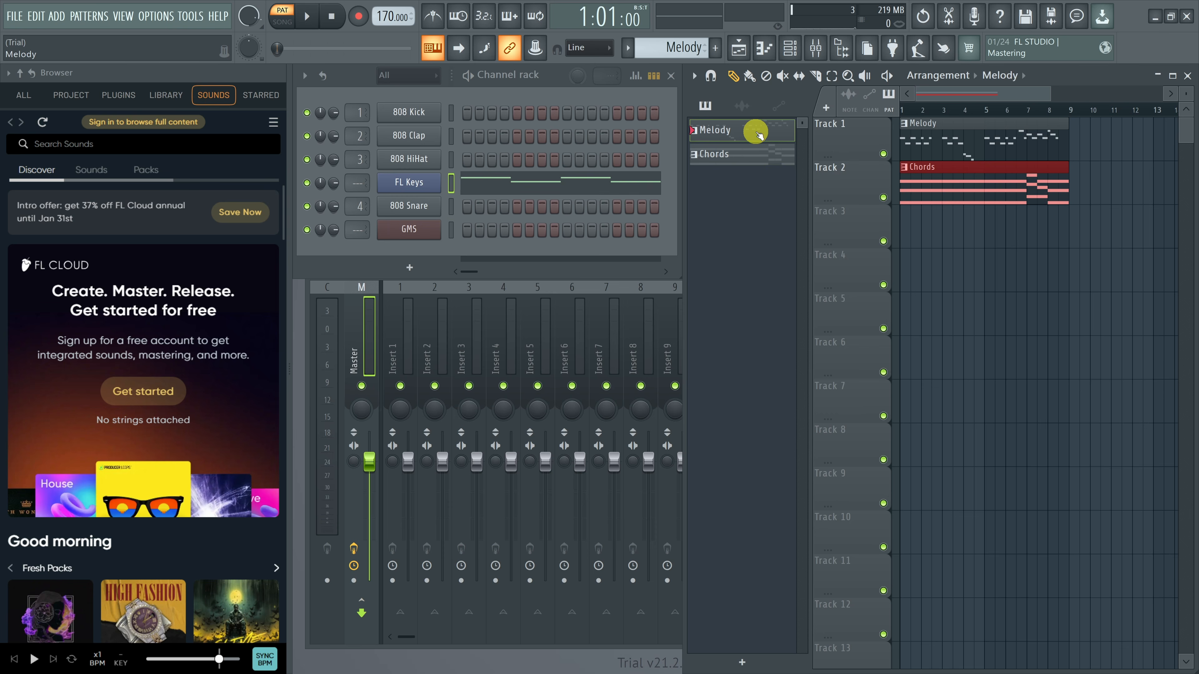
key("space")
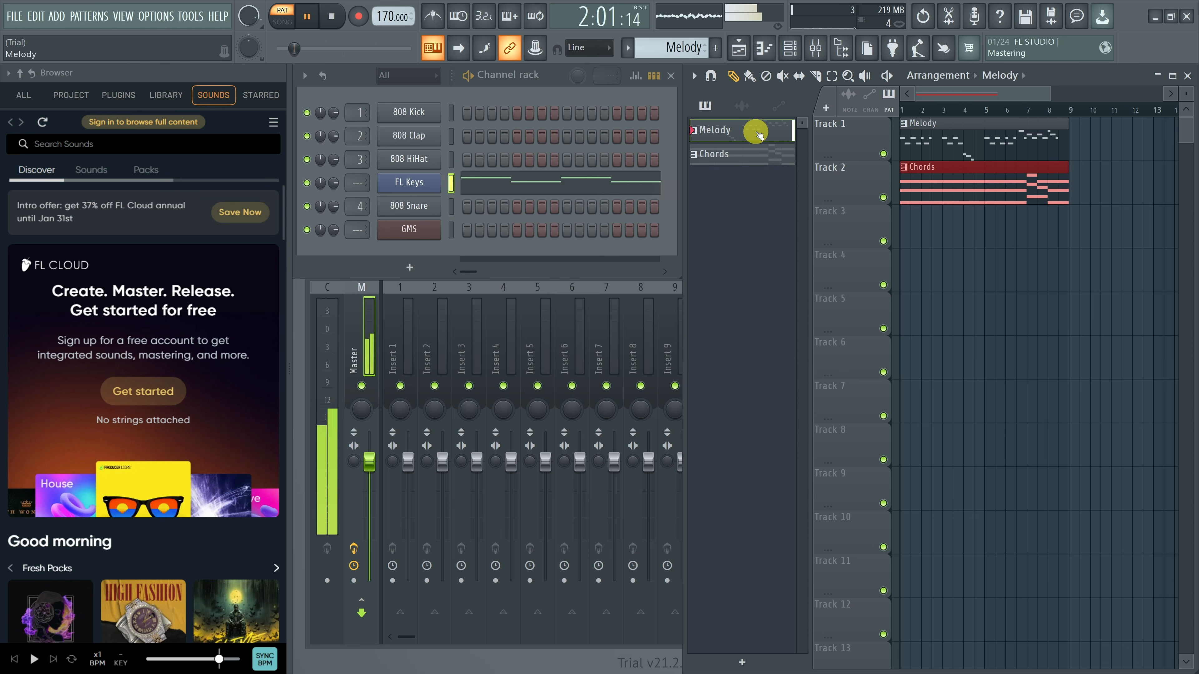
key("space")
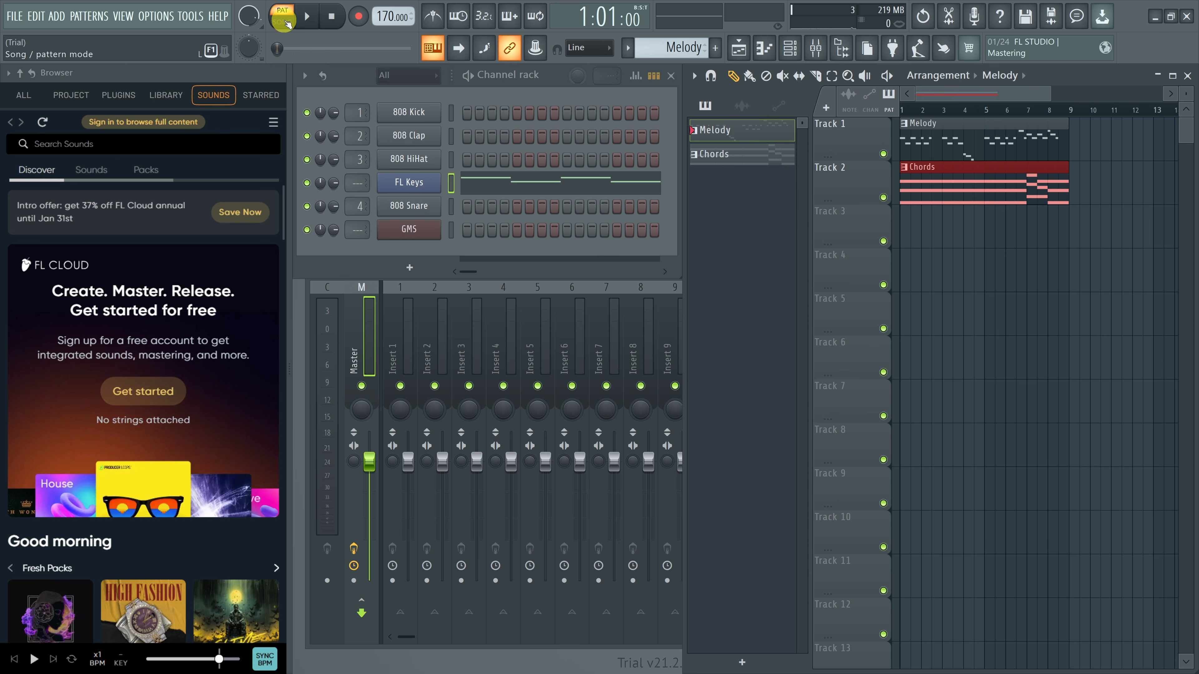
Step: Switch playback to song mode and play the Melody and Chords clips together
left_click(284, 22)
key("space")
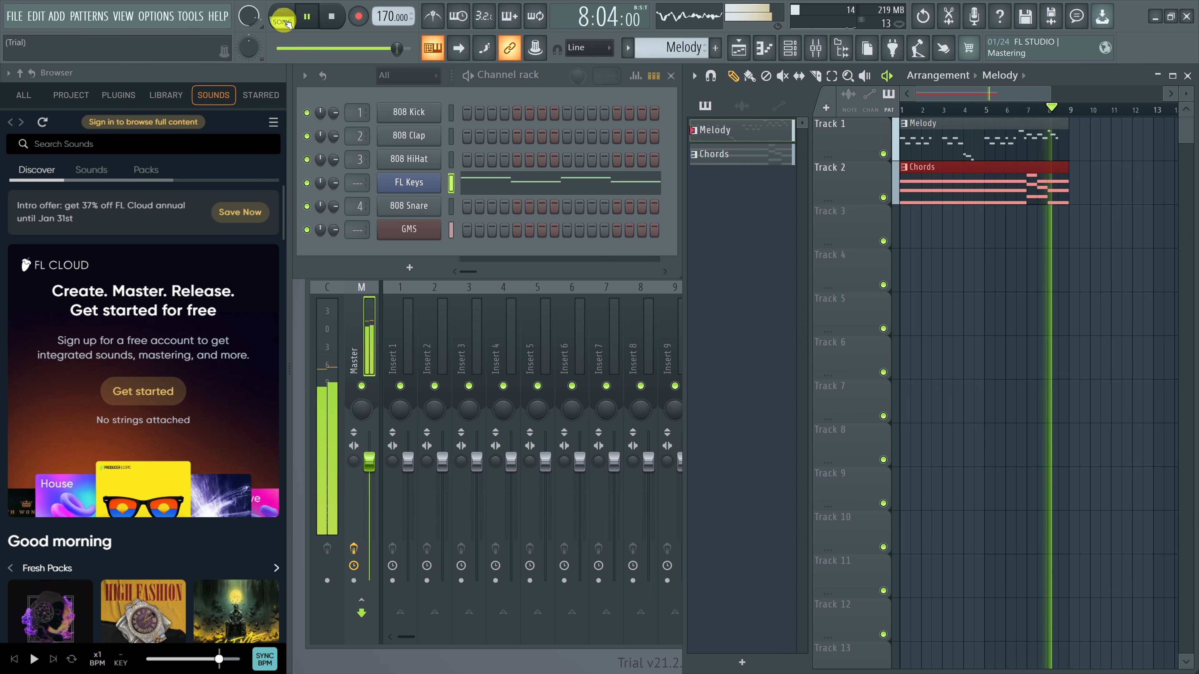
key("space")
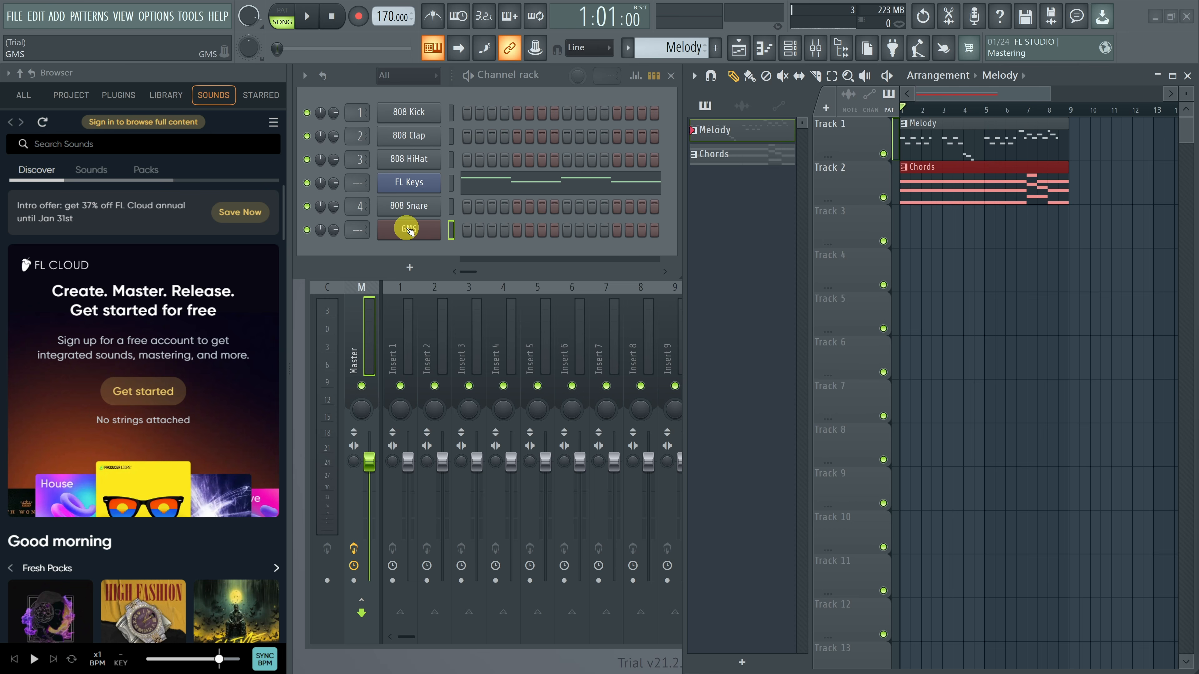
Step: Change the GMS channel's program to Smooth & Warm TE and play the song with it
left_click(409, 229)
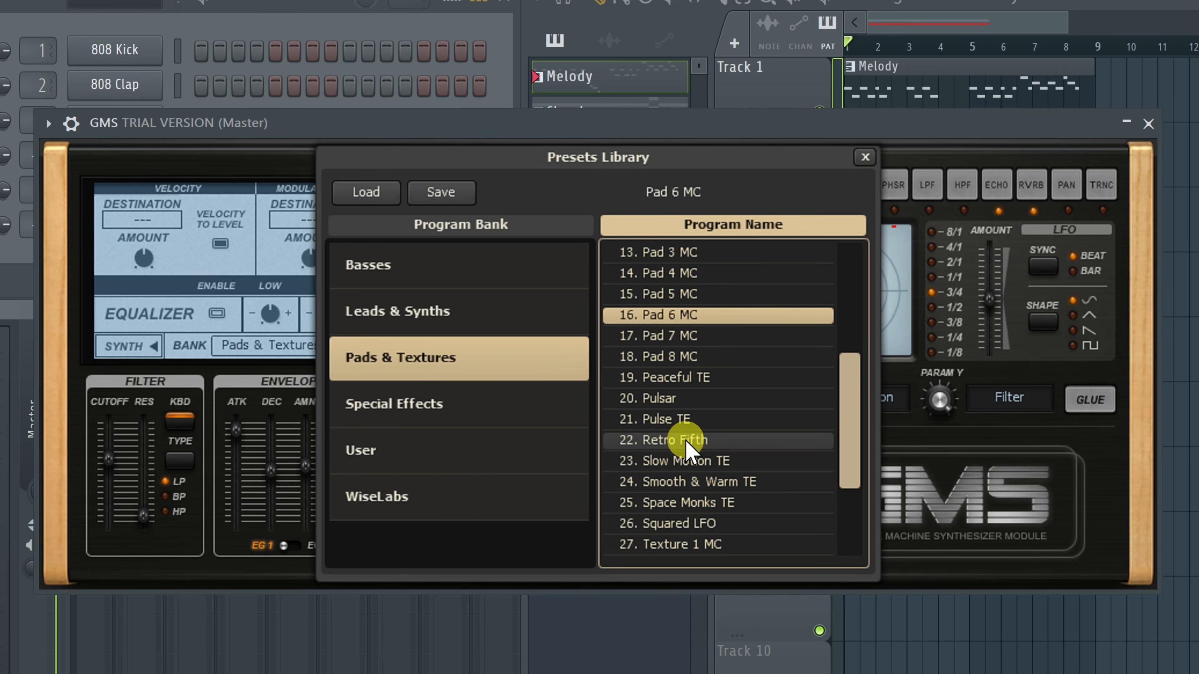
left_click(684, 489)
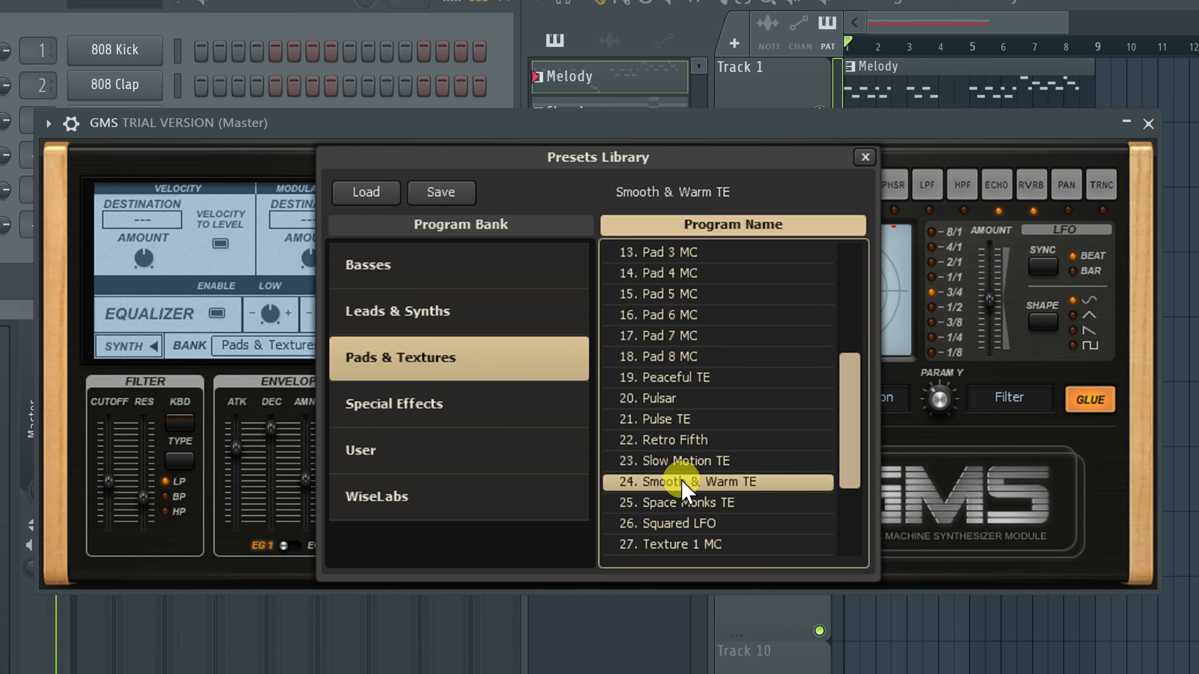
key("space")
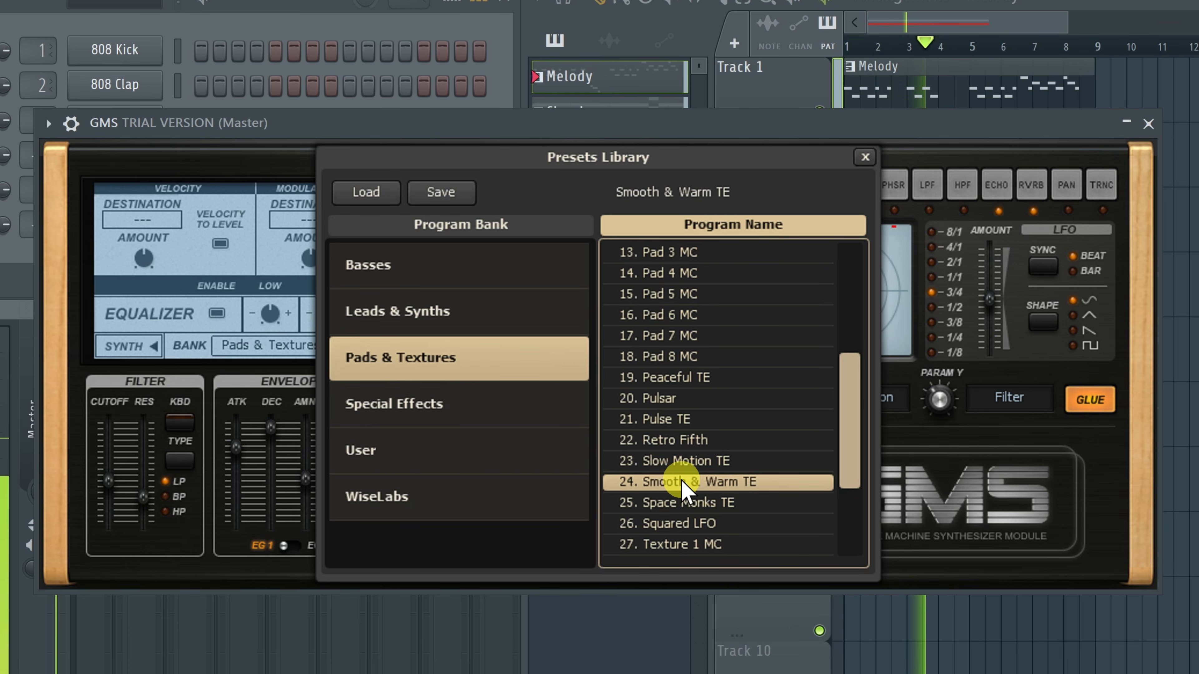
key("space")
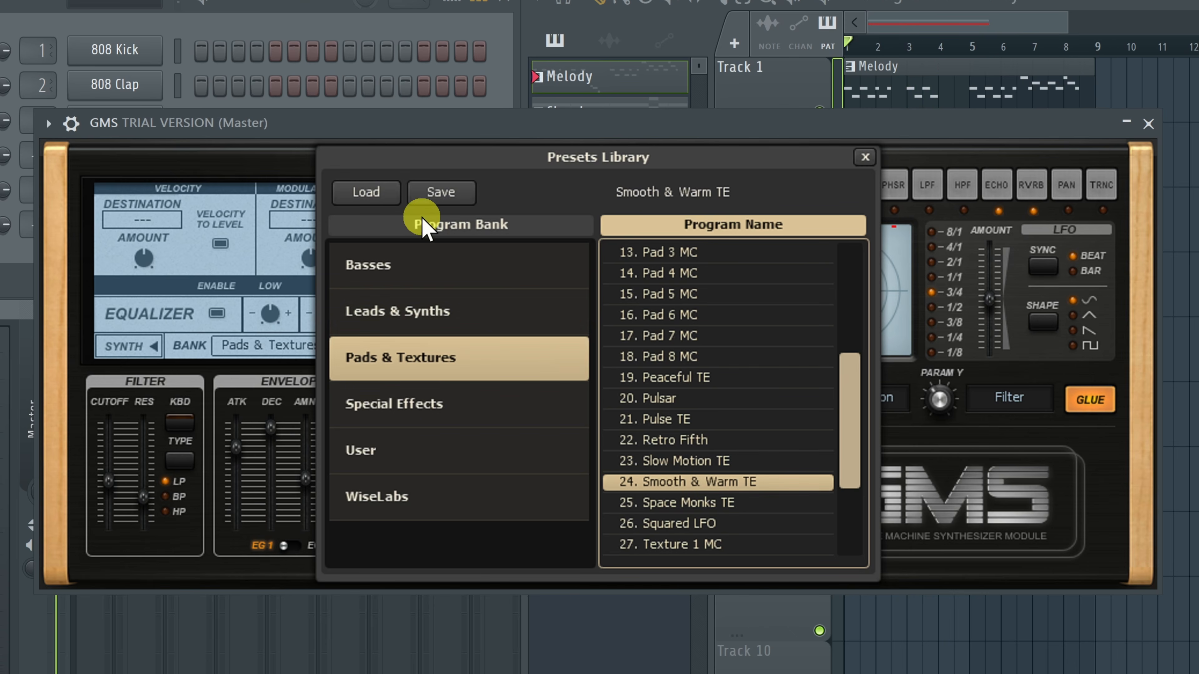
Step: Change the GMS channel's program to Funky Rhodes from the Leads & Synths bank and close the plugin window
left_click(492, 316)
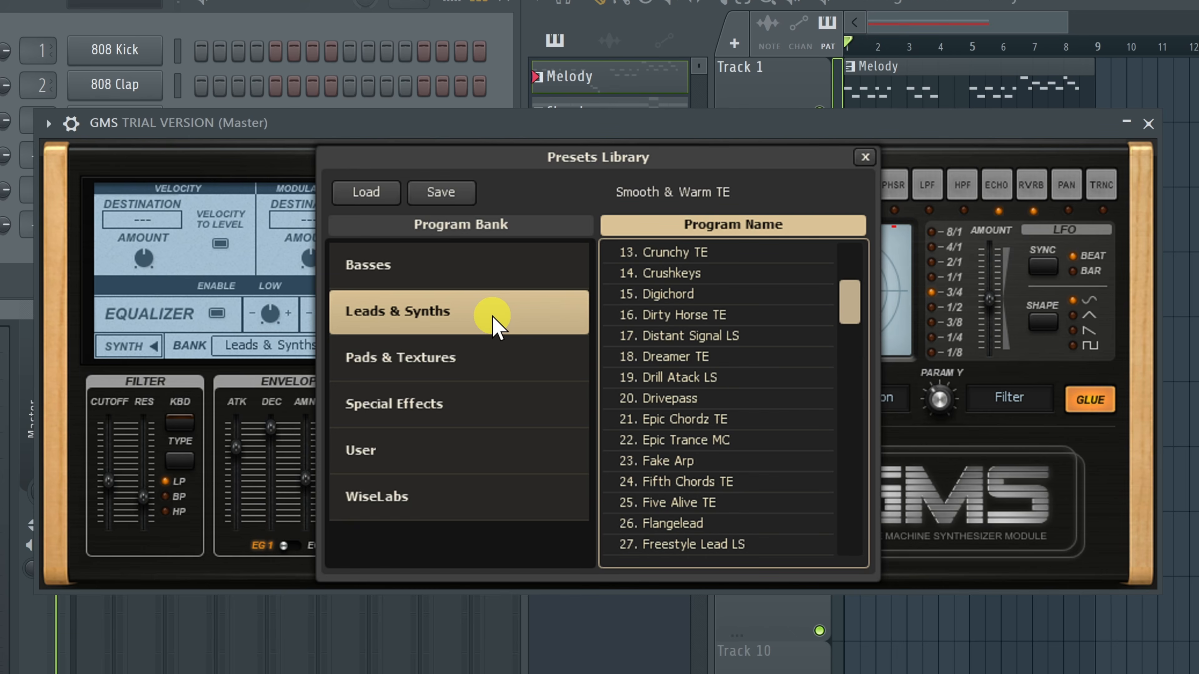
scroll(748, 423, "down", 2)
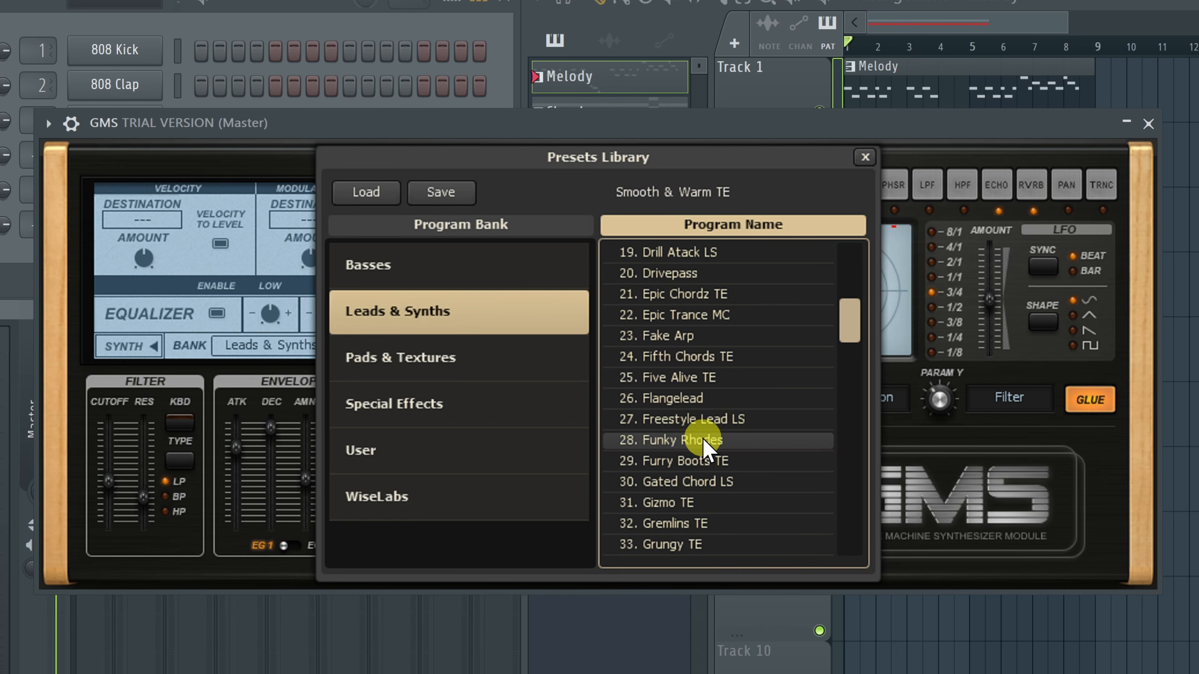
left_click(655, 440)
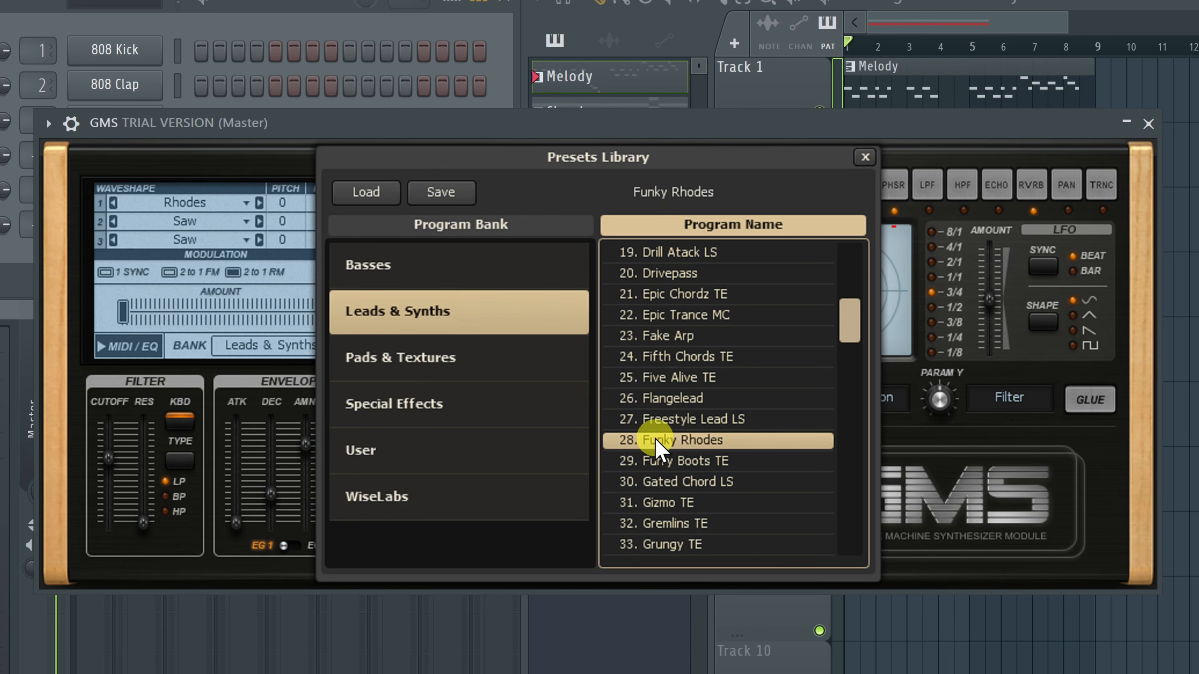
left_click(1149, 125)
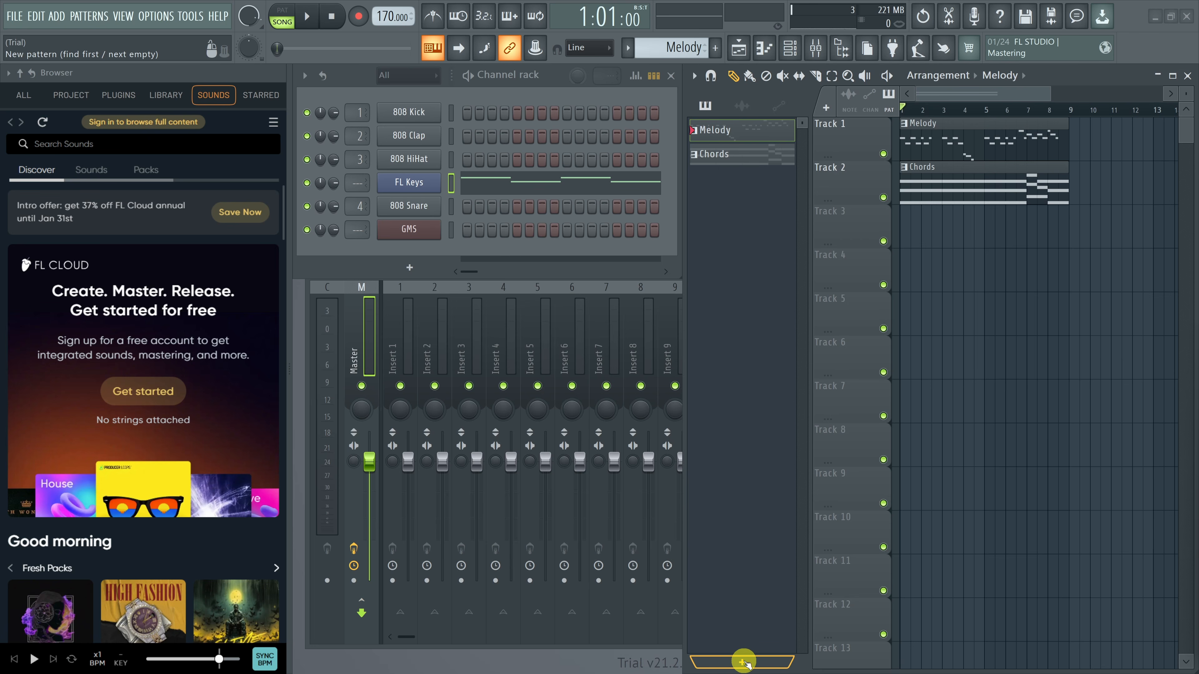
Step: Create a new pattern named Drums and place it on playlist Track 3 at bar 1
left_click(744, 662)
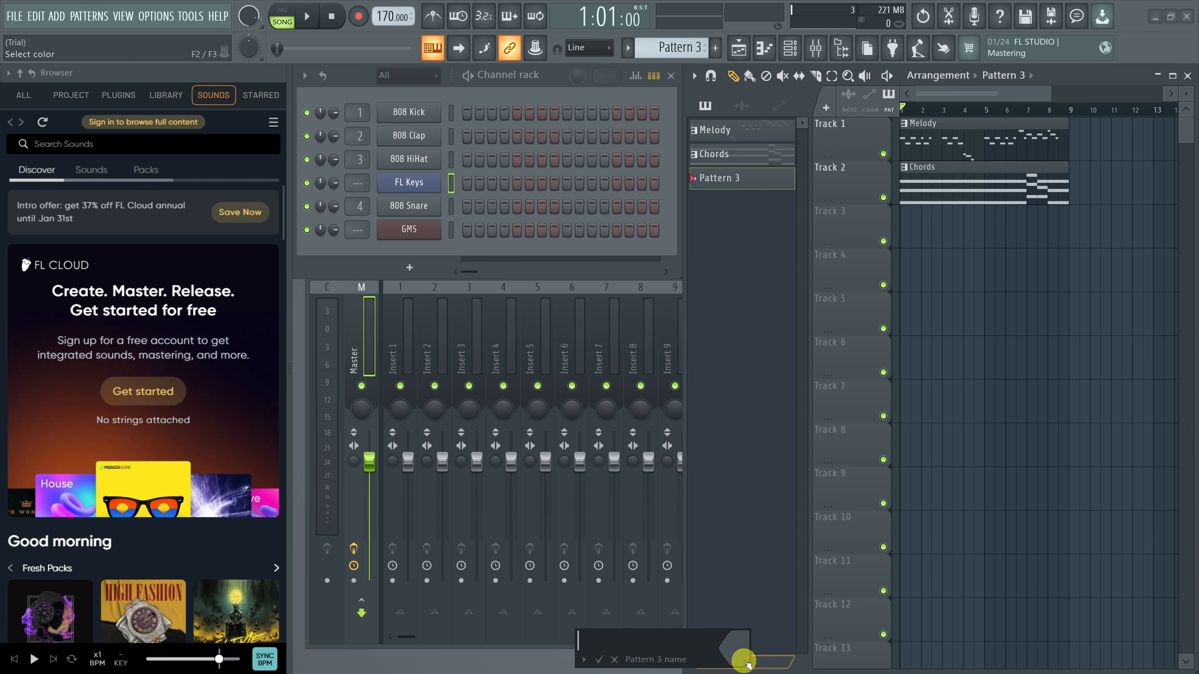
type("Drums")
key("Return")
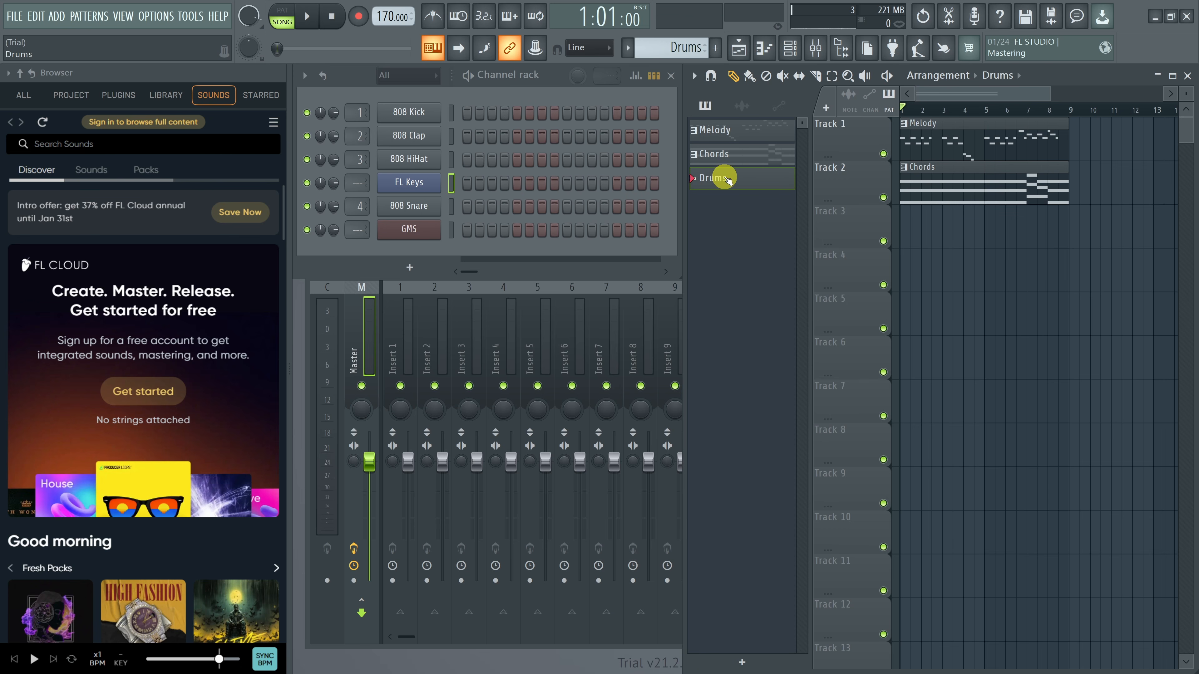
left_click_drag(718, 178, 903, 219)
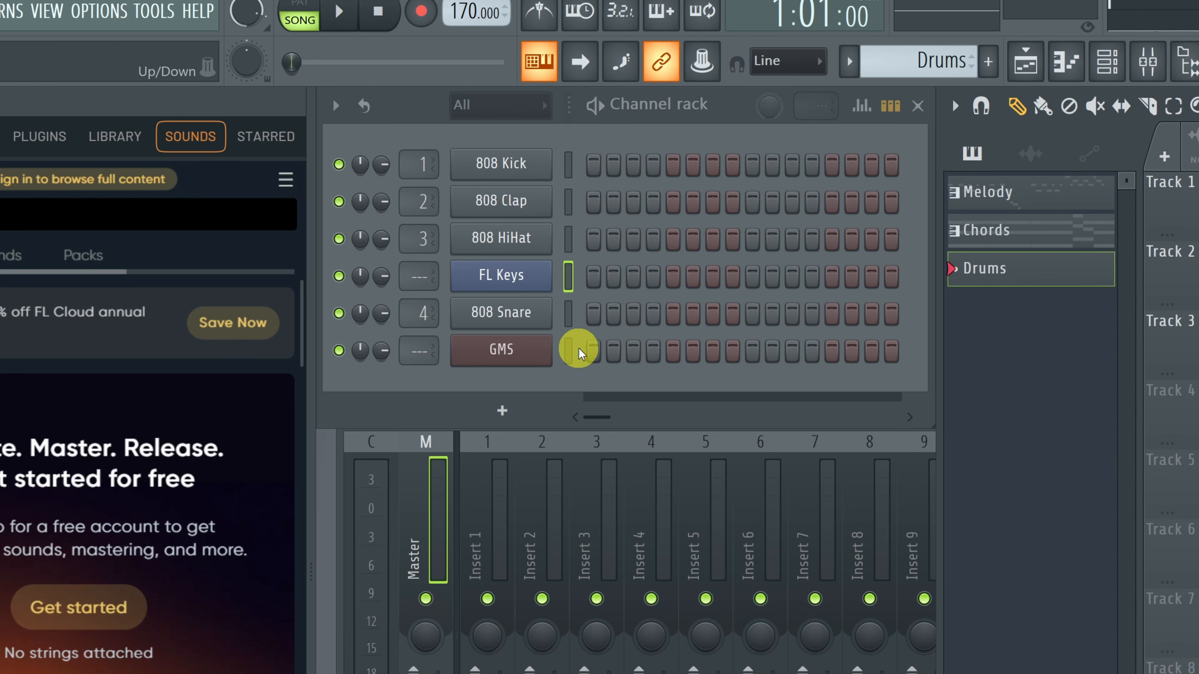
Step: Add an 808 Kick hit on step 1 and an 808 Snare hit on step 9, playing the song after each
left_click(593, 164)
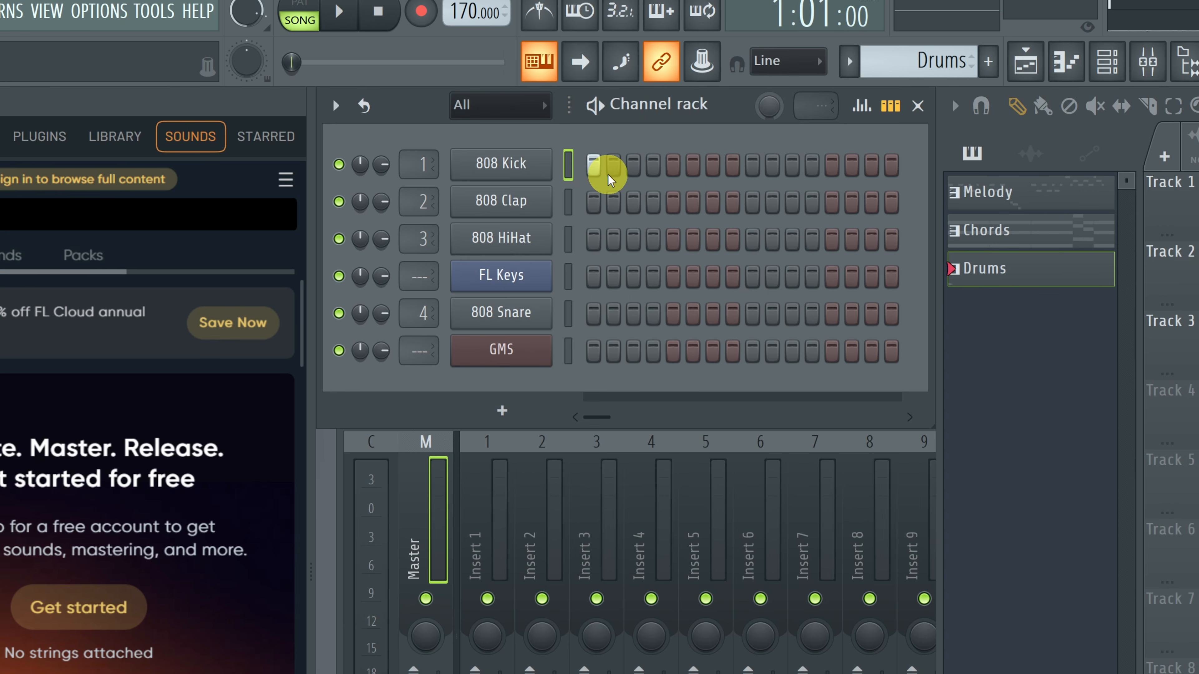
key("space")
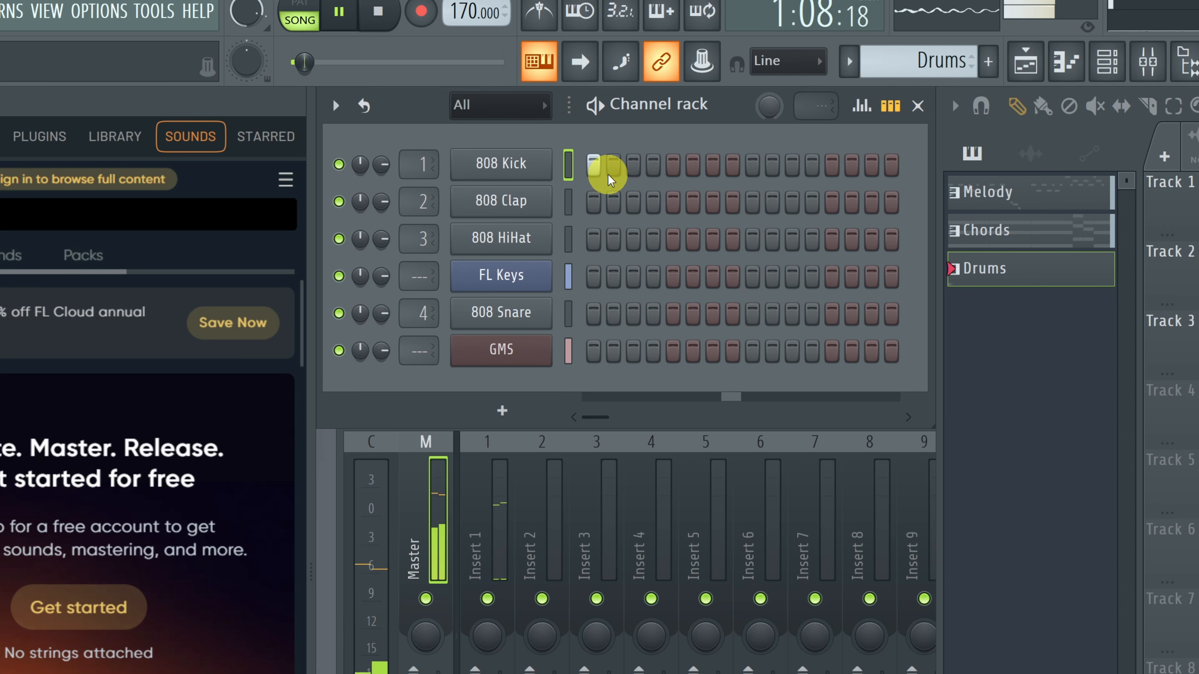
key("space")
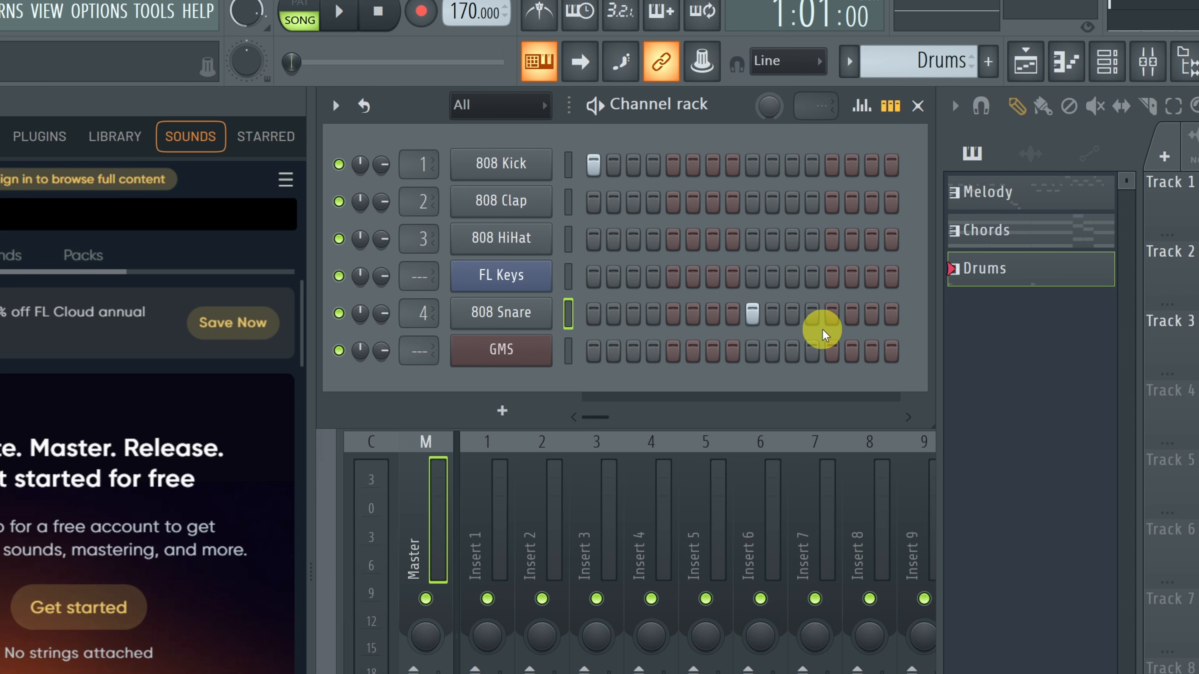
key("space")
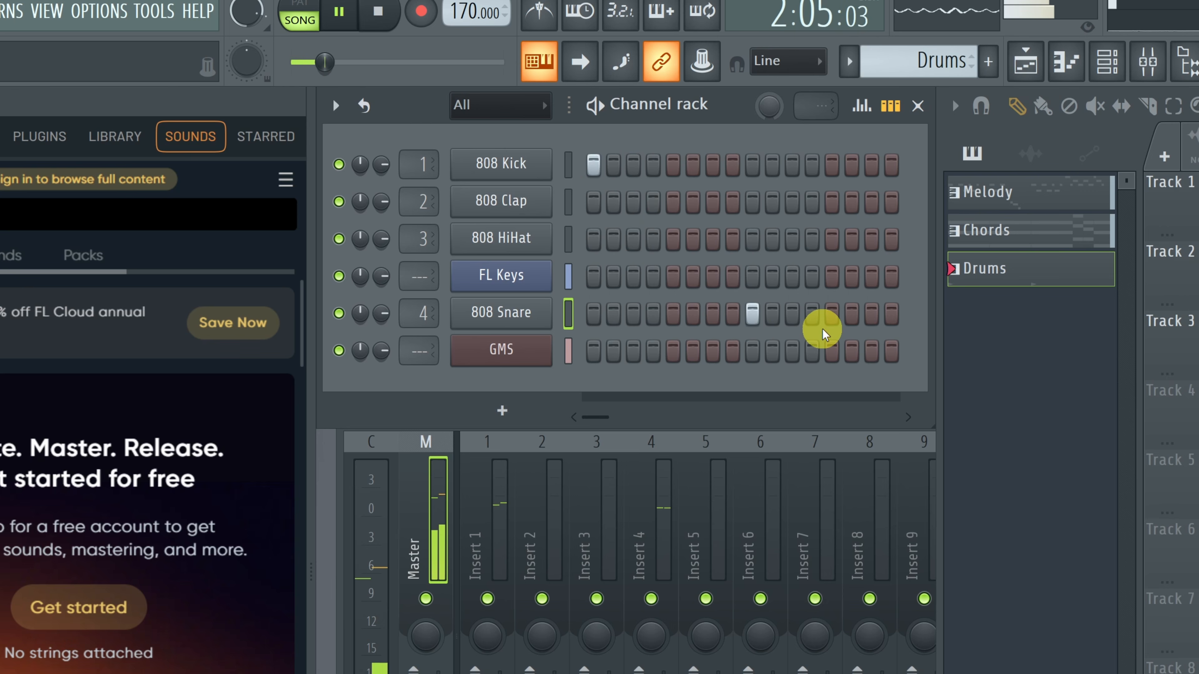
key("space")
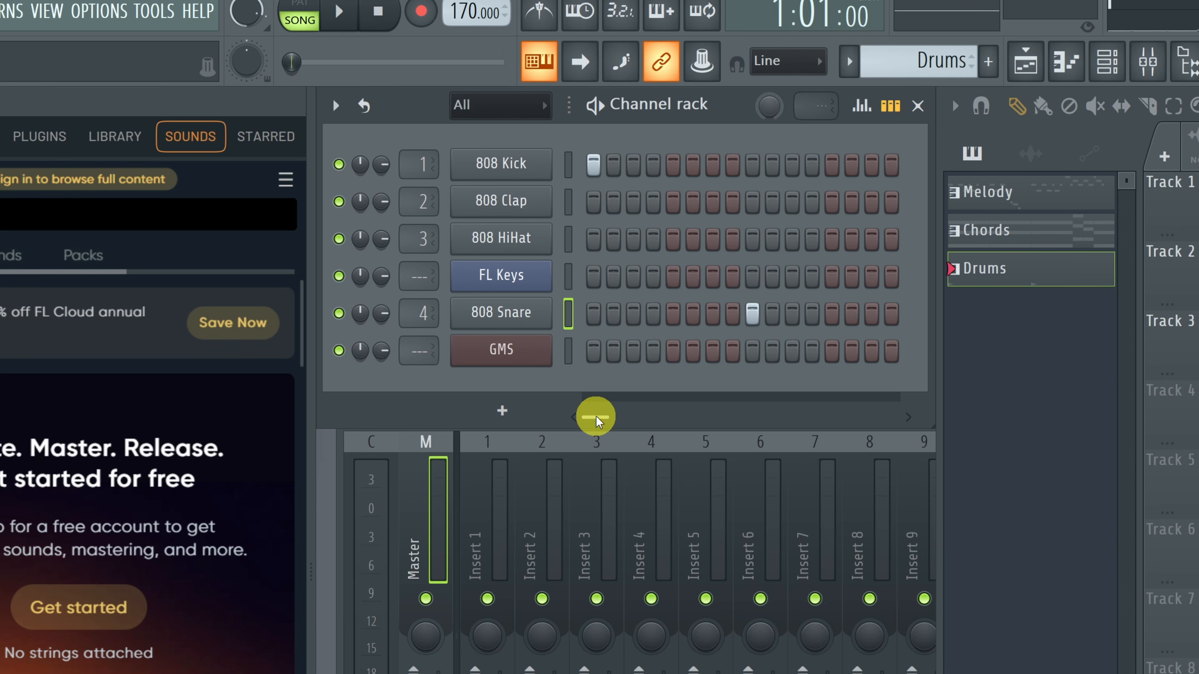
Step: Extend the Drums pattern with an 808 Kick hit on step 17, play the song, and add an 808 Snare hit on step 25
left_click_drag(596, 416, 596, 417)
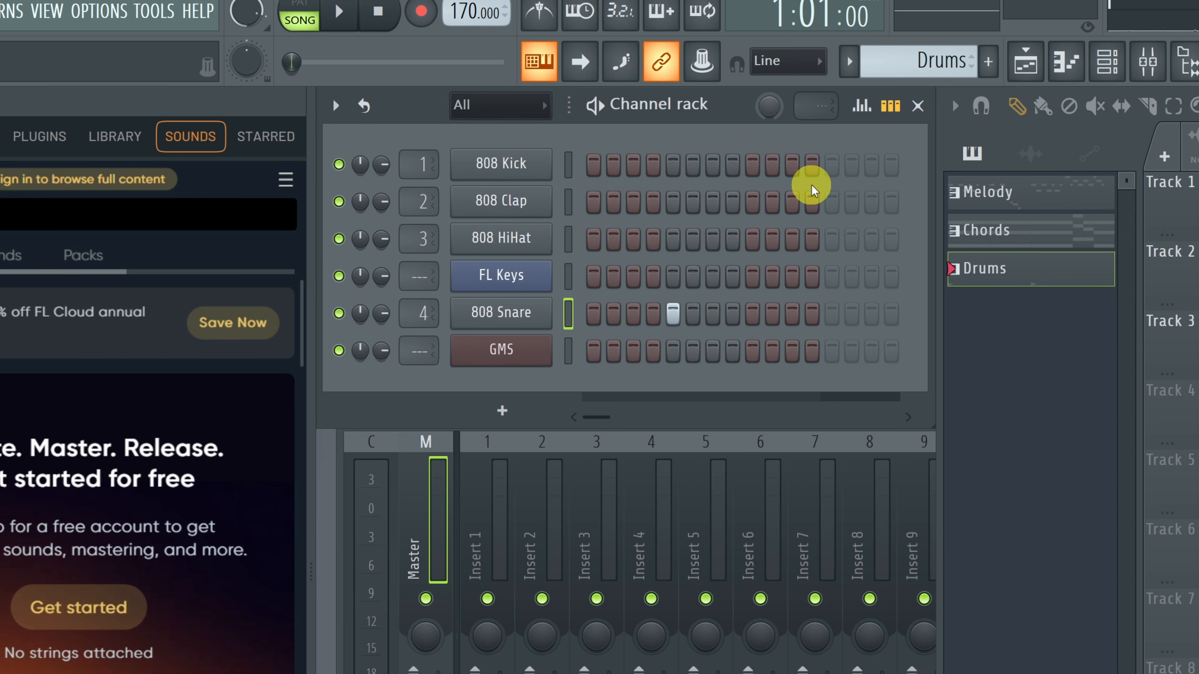
left_click(832, 164)
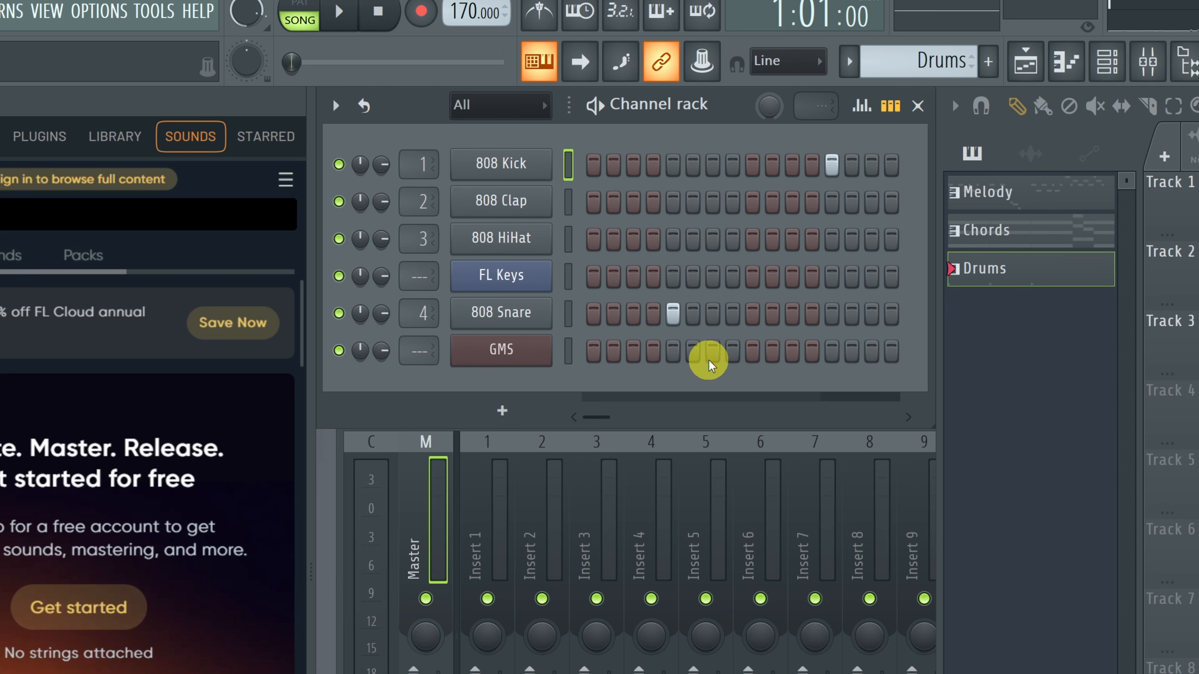
key("space")
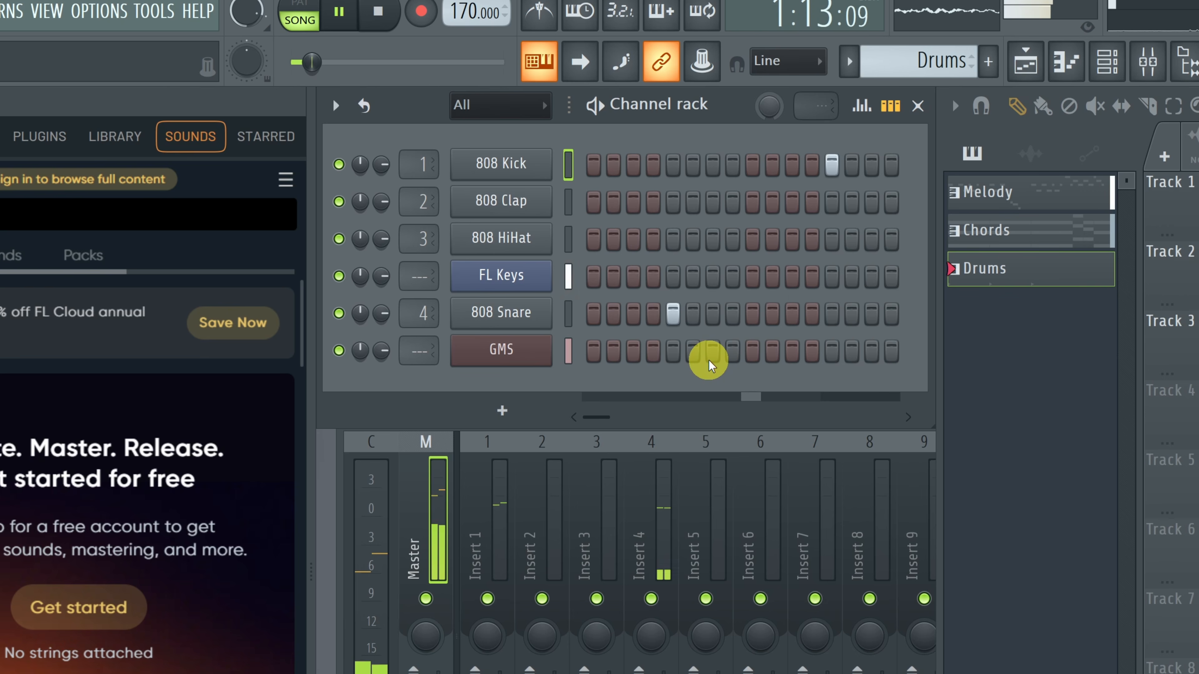
key("space")
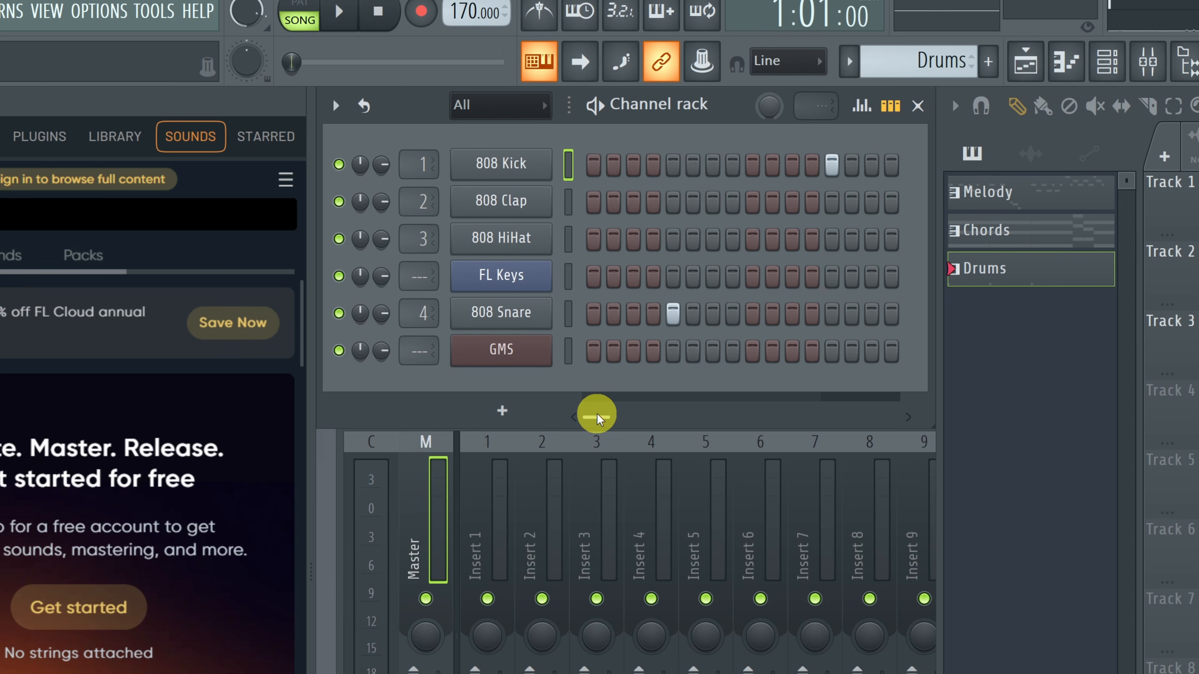
scroll(596, 413, "left", 1)
scroll(597, 413, "right", 1)
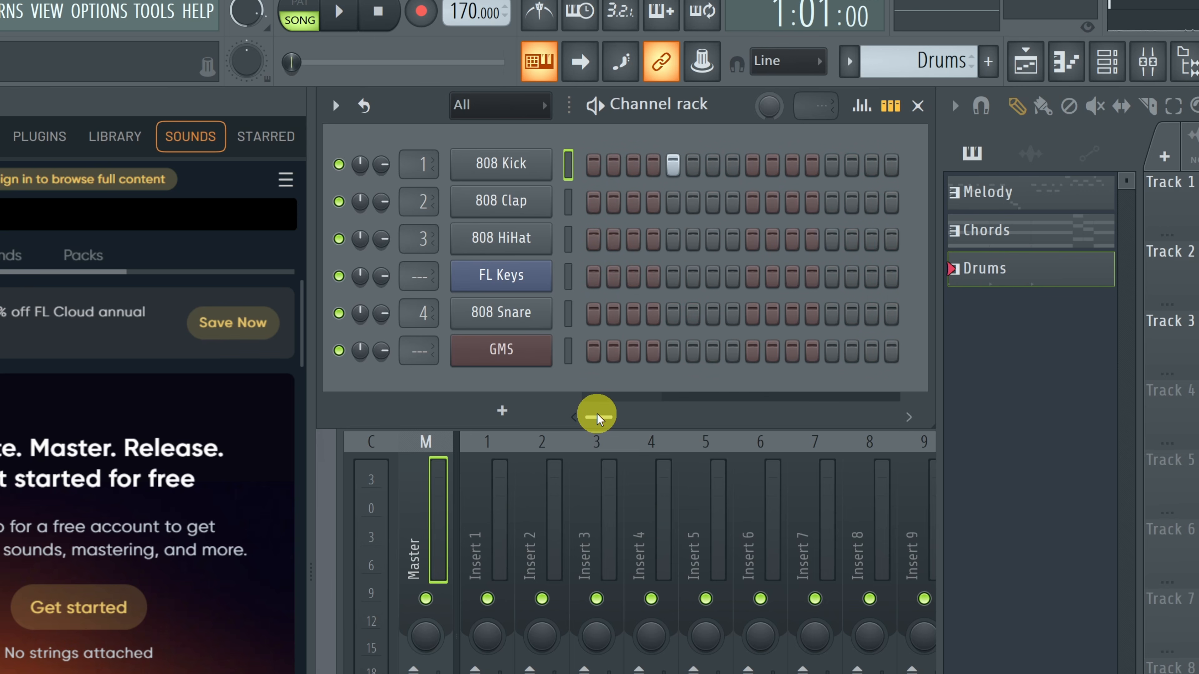
left_click(832, 313)
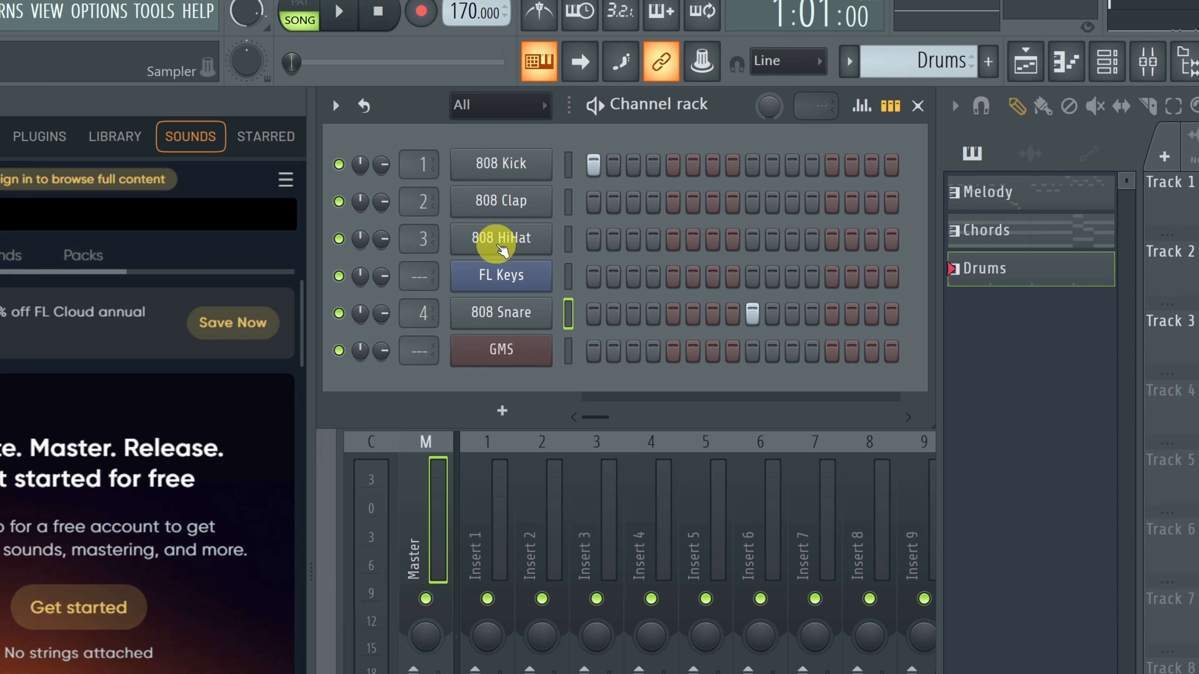
Step: Try filling the 808 HiHat channel every 2 steps and play the song with it
right_click(527, 241)
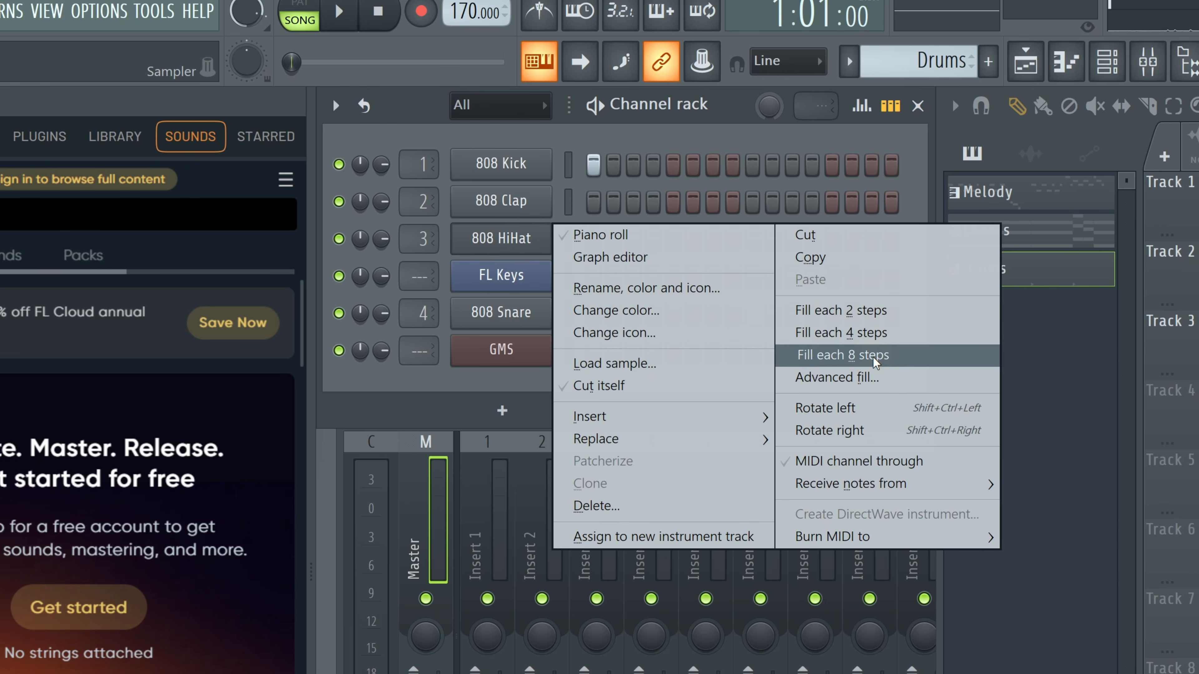
left_click(871, 311)
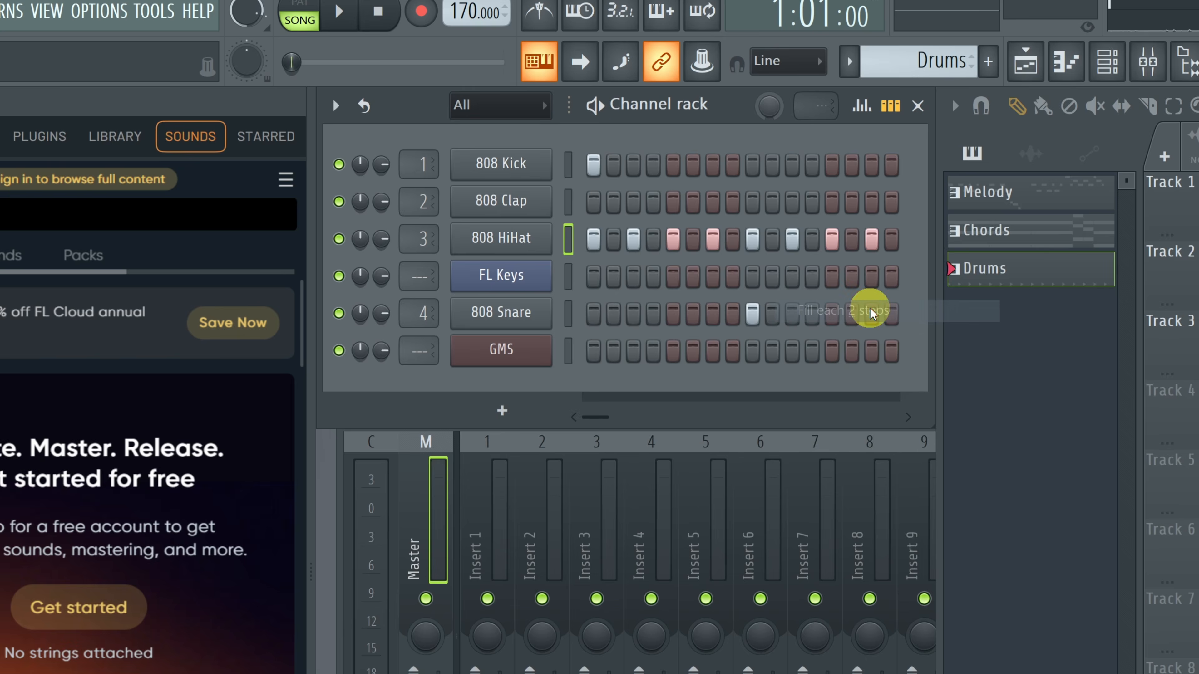
key("space")
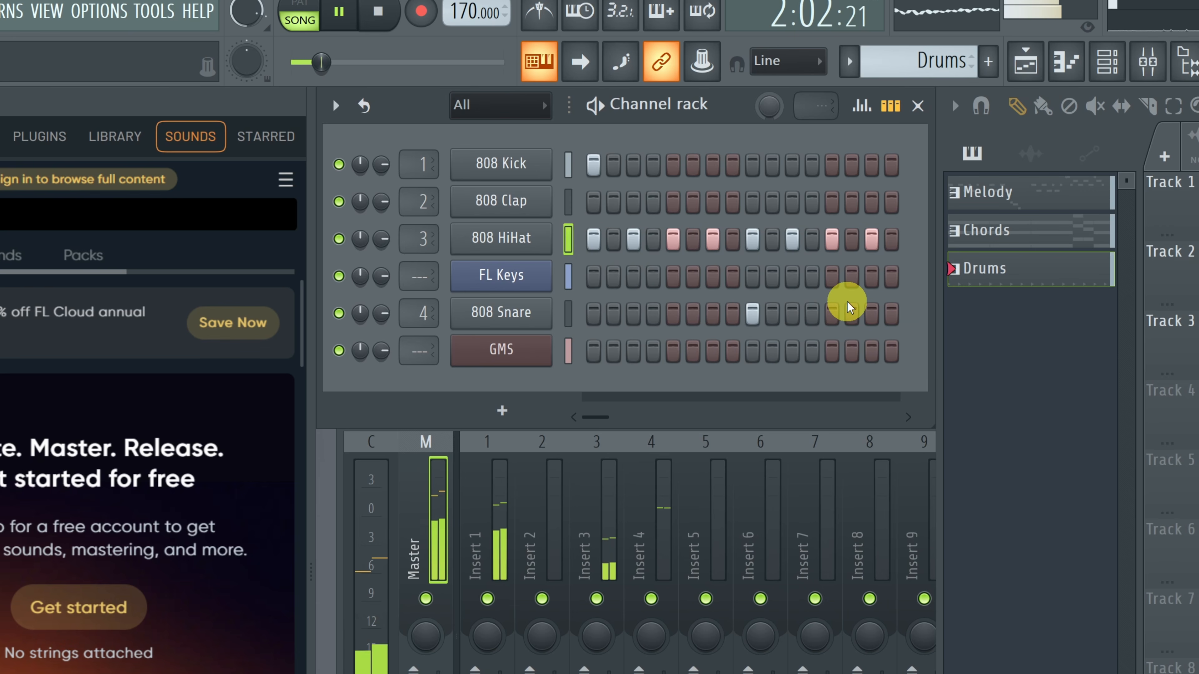
key("space")
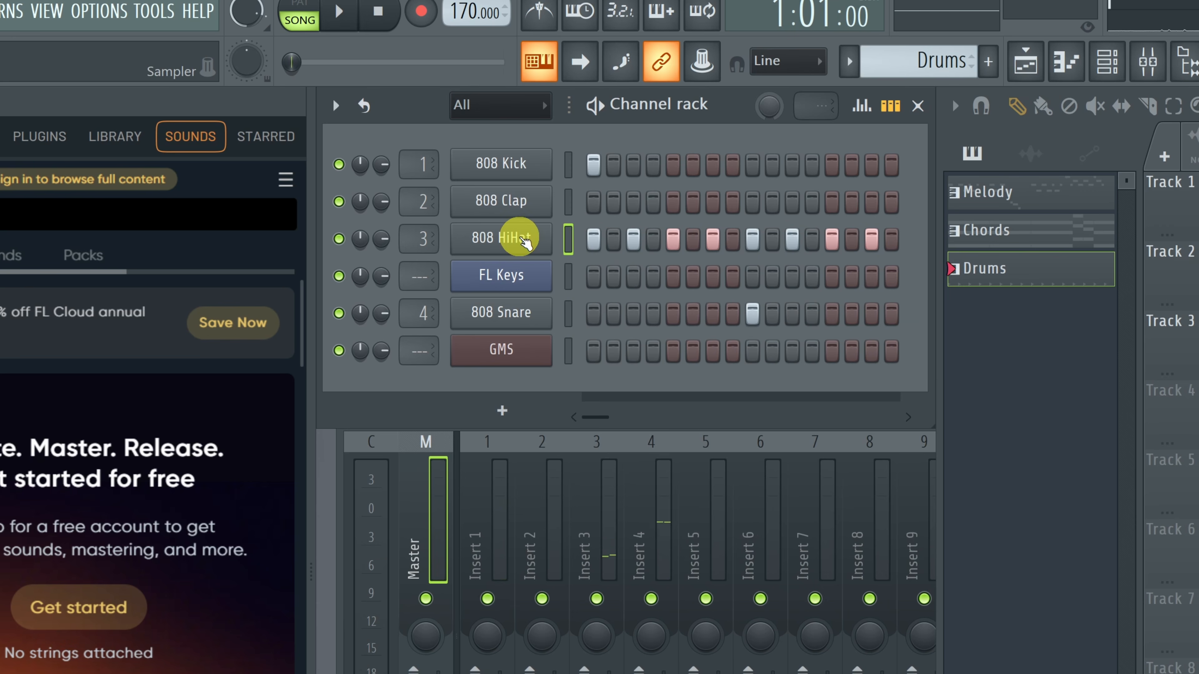
Step: Fill the 808 HiHat channel every 4 steps and play the song with it
right_click(525, 241)
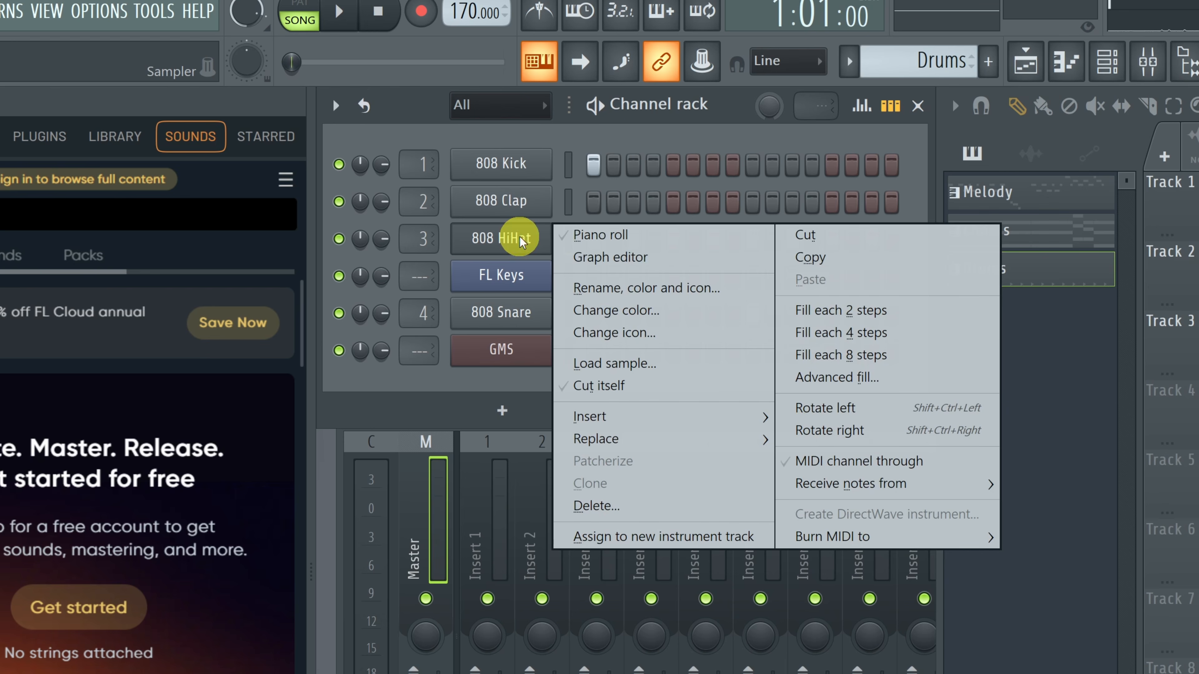
left_click(848, 333)
key("space")
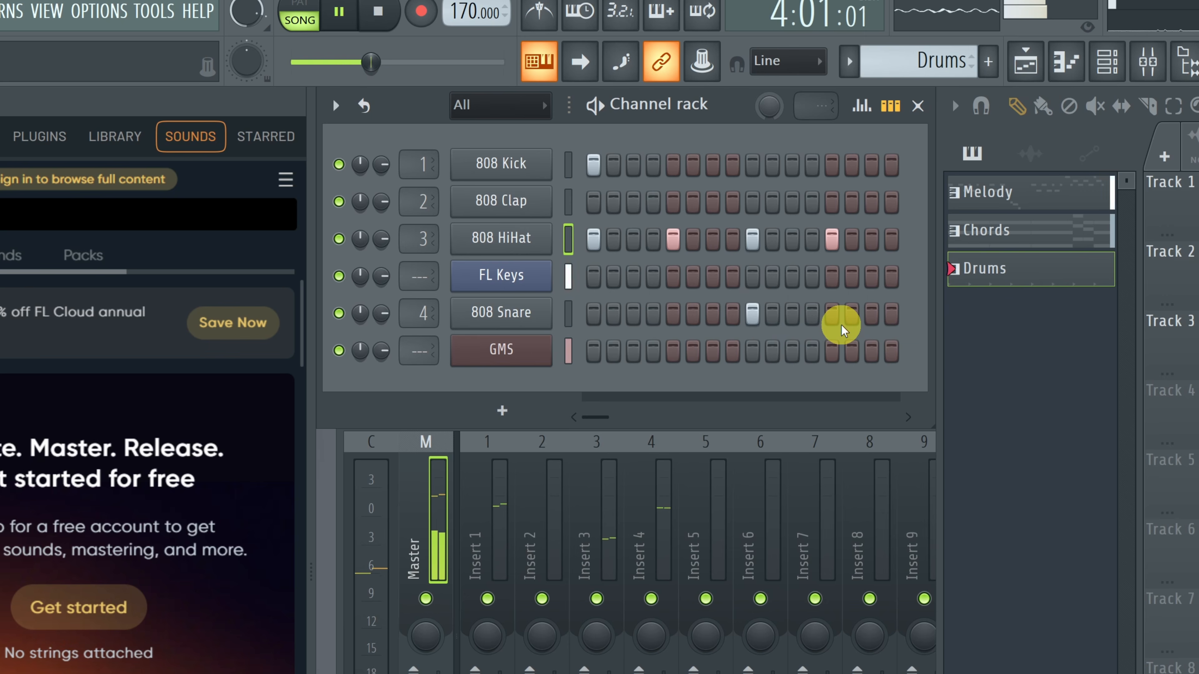
key("space")
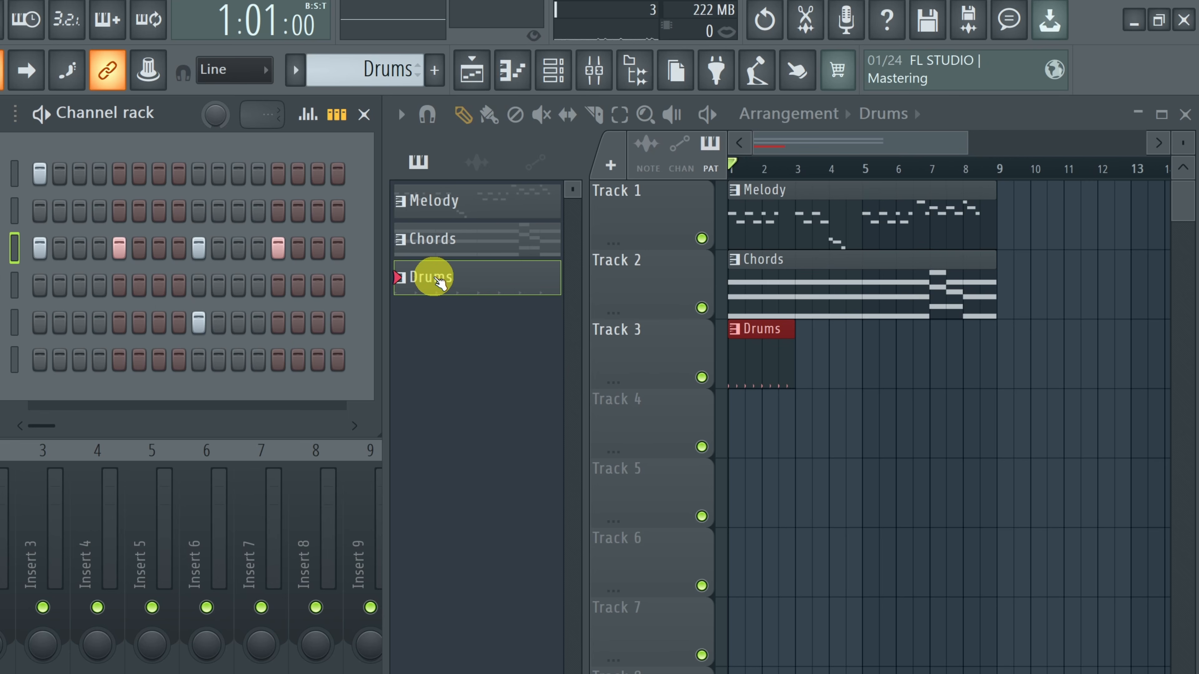
Step: Place three more Drums clips on playlist Track 3 at bars 3, 5 and 7
left_click_drag(440, 282, 803, 361)
left_click_drag(428, 276, 863, 348)
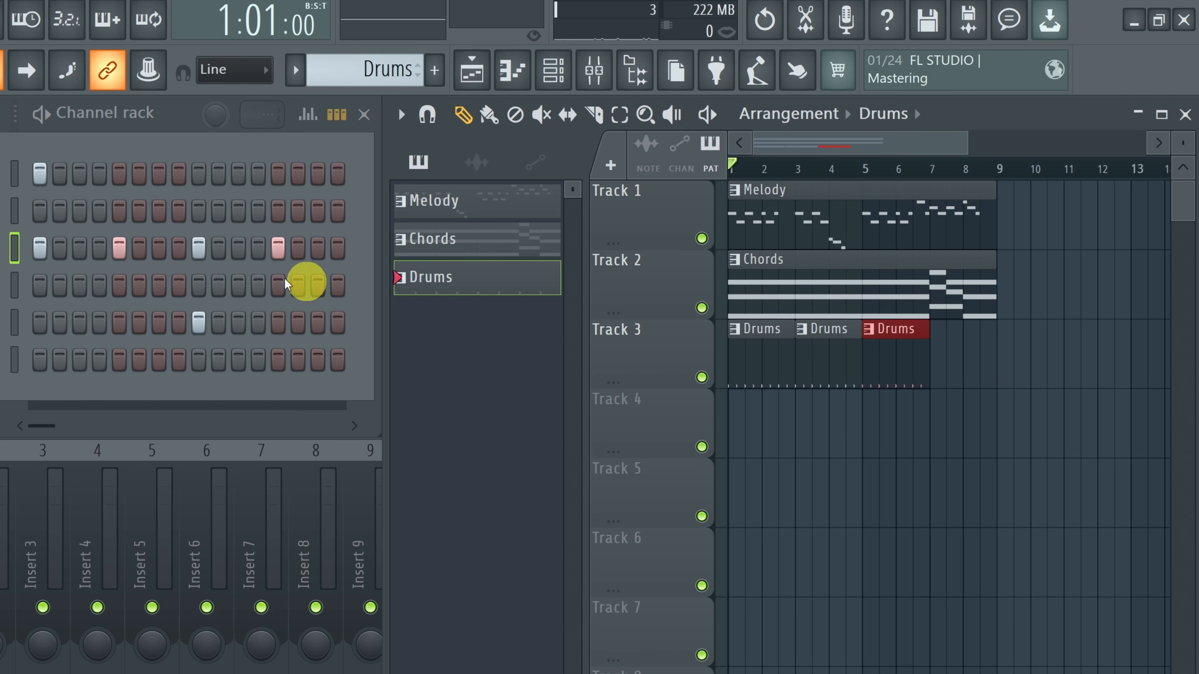
left_click_drag(428, 284, 932, 351)
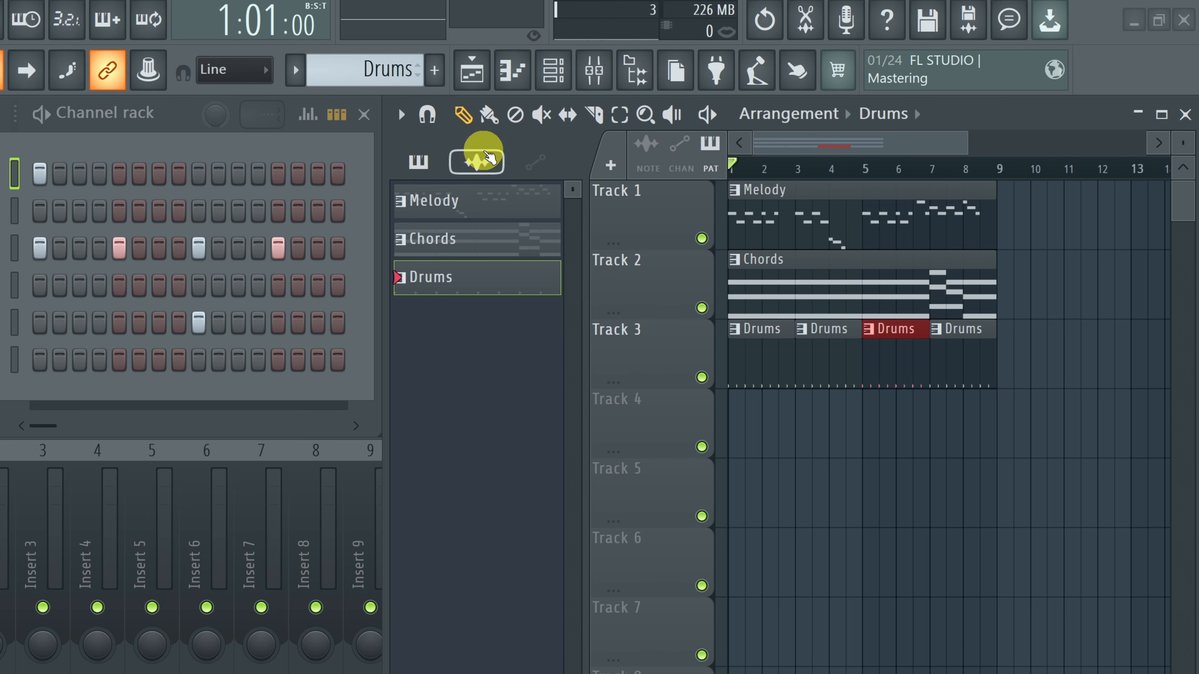
Step: Paint a row of repeated Drums clips along playlist Track 4 with the Paint tool, and remove them again
left_click(489, 115)
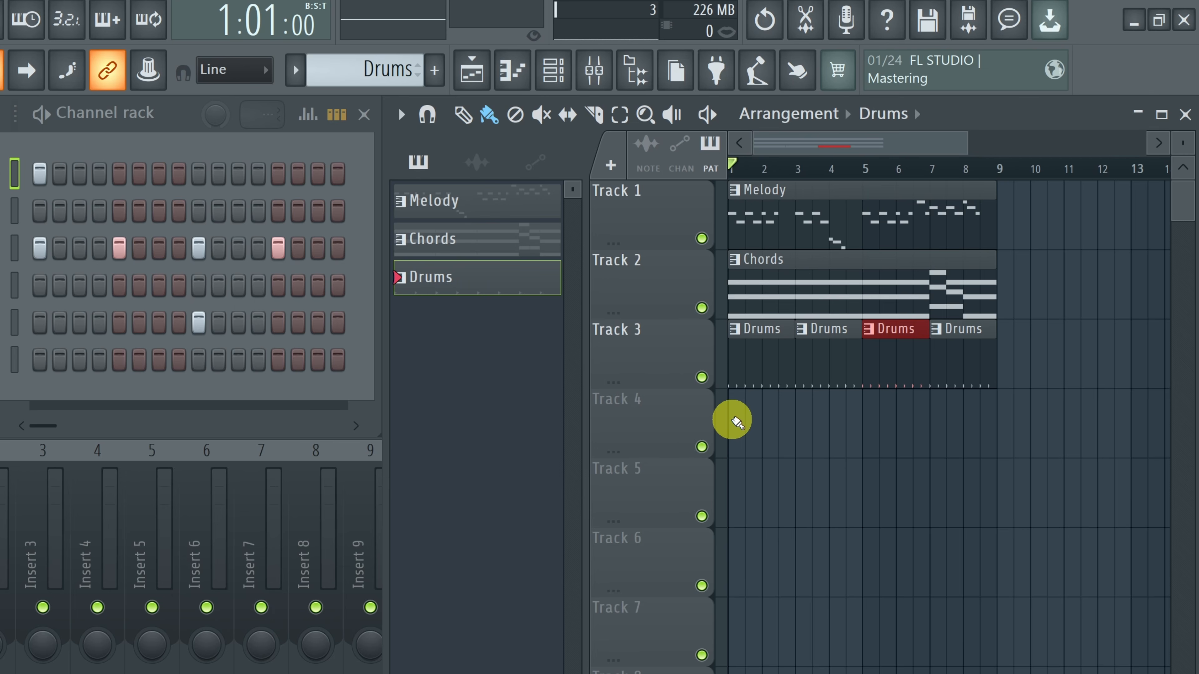
left_click_drag(735, 422, 1146, 427)
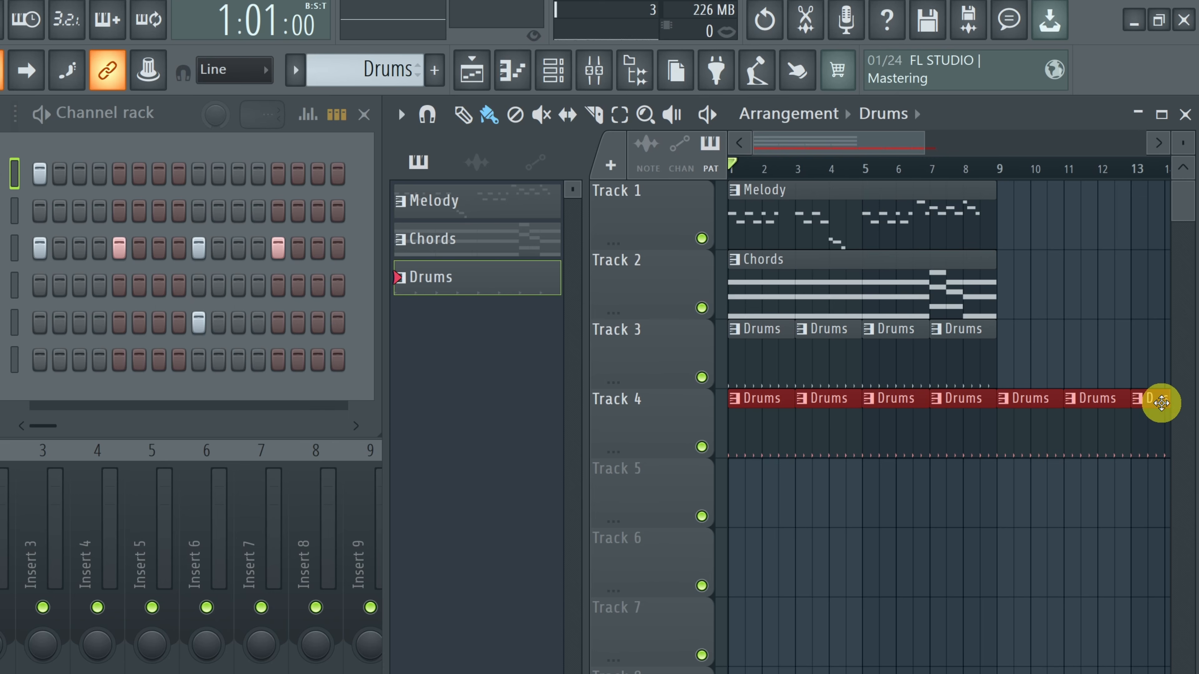
left_click_drag(1160, 402, 746, 418)
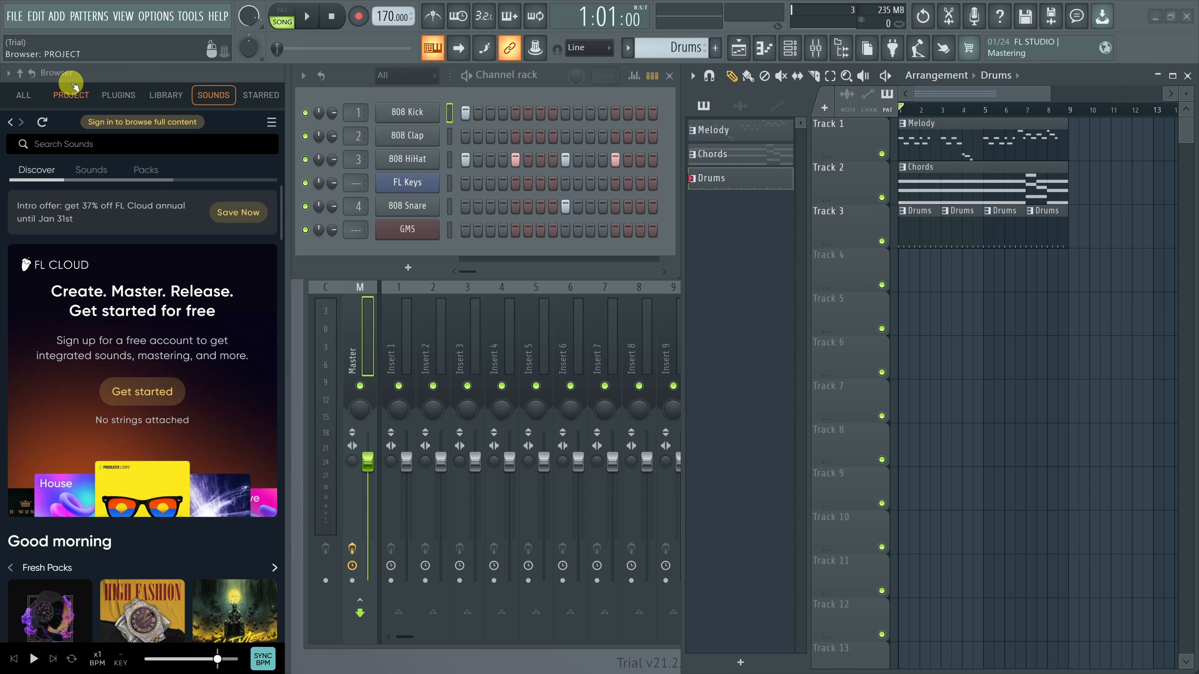
Step: Open the Snares folder of the Drums sample pack in the browser's full listing
left_click(24, 96)
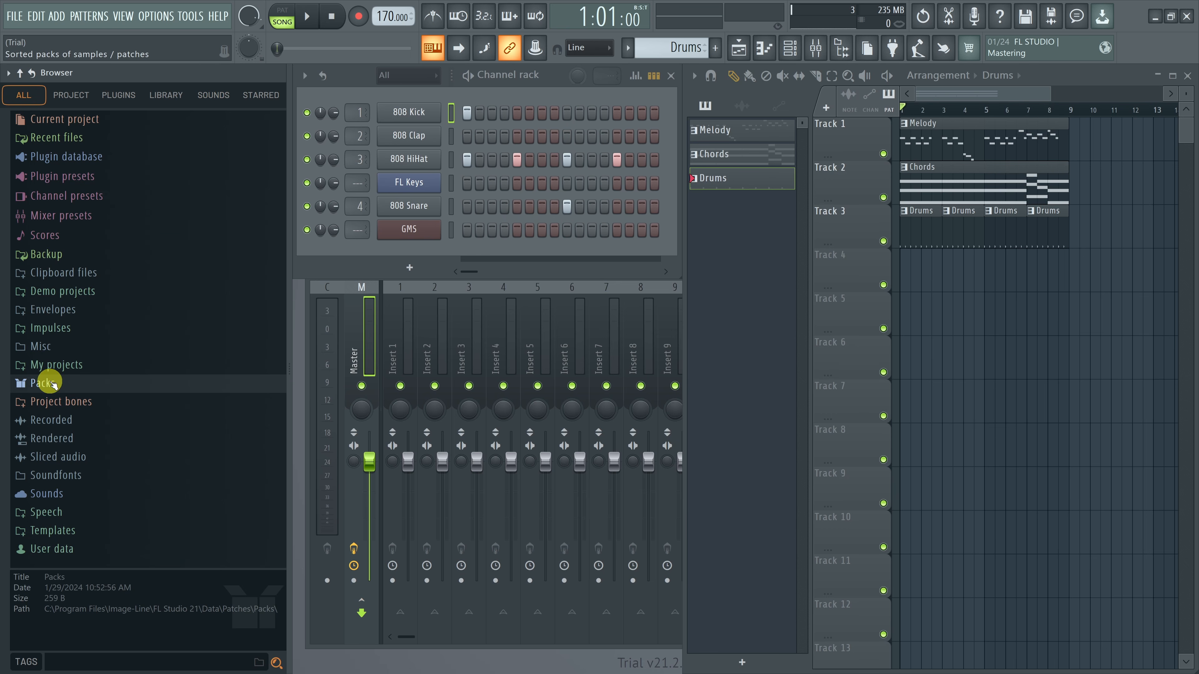
left_click(45, 383)
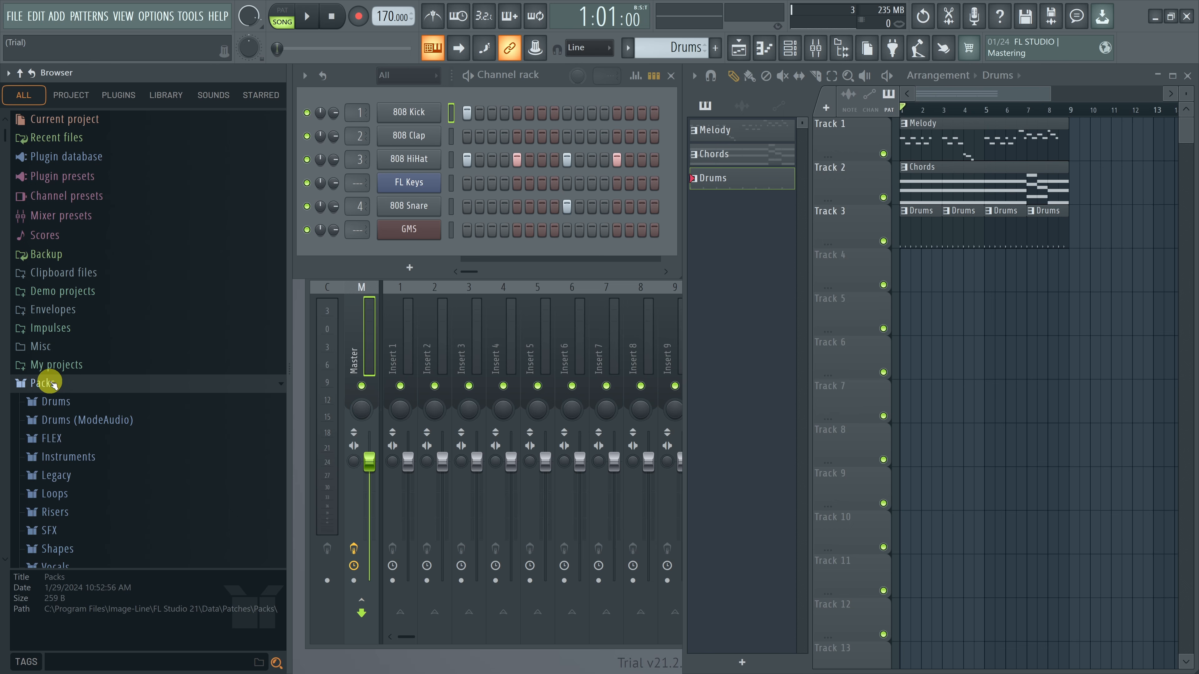
scroll(50, 383, "down", 3)
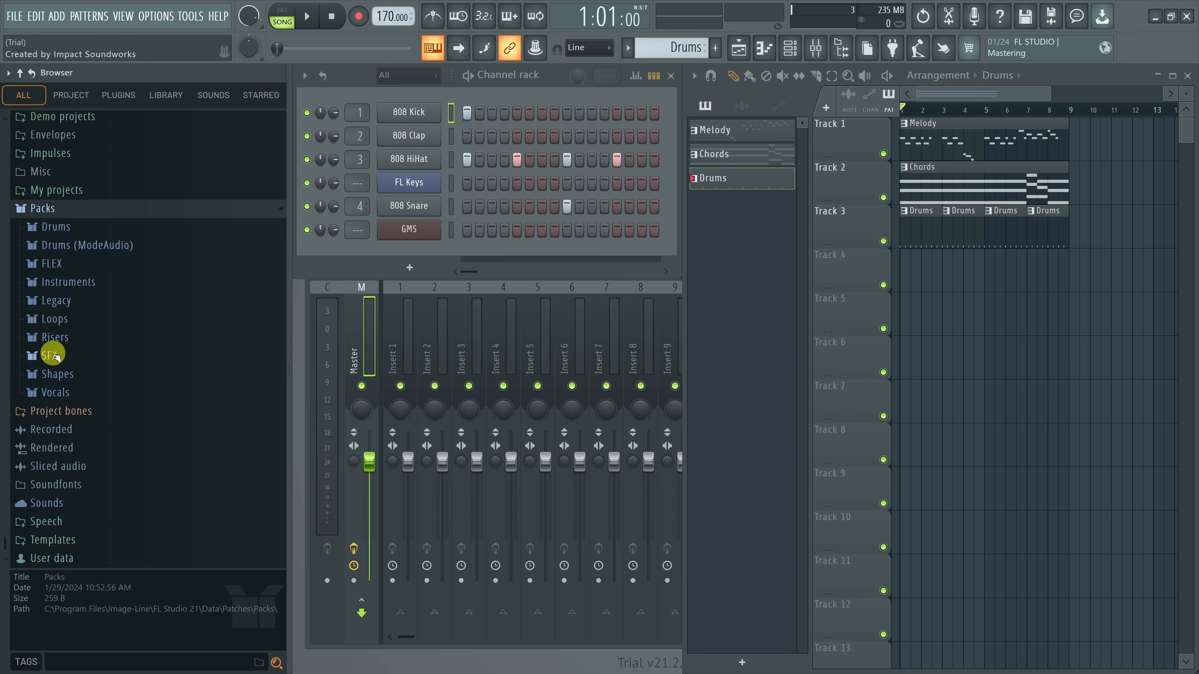
left_click(55, 227)
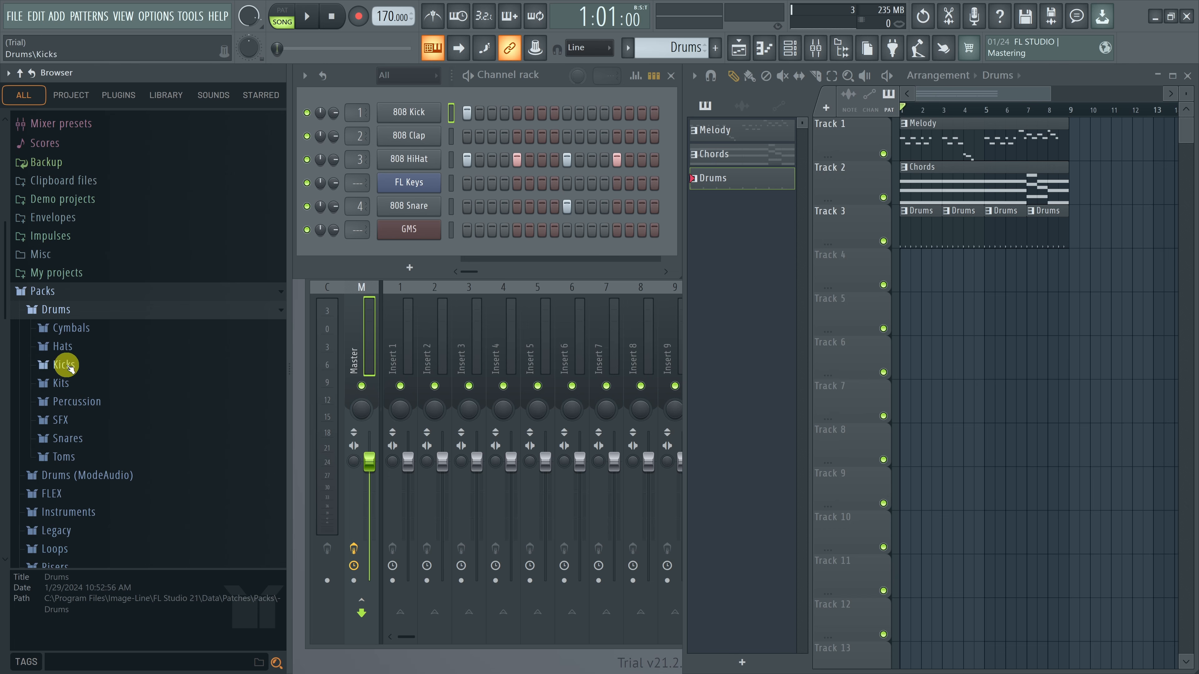
left_click(71, 439)
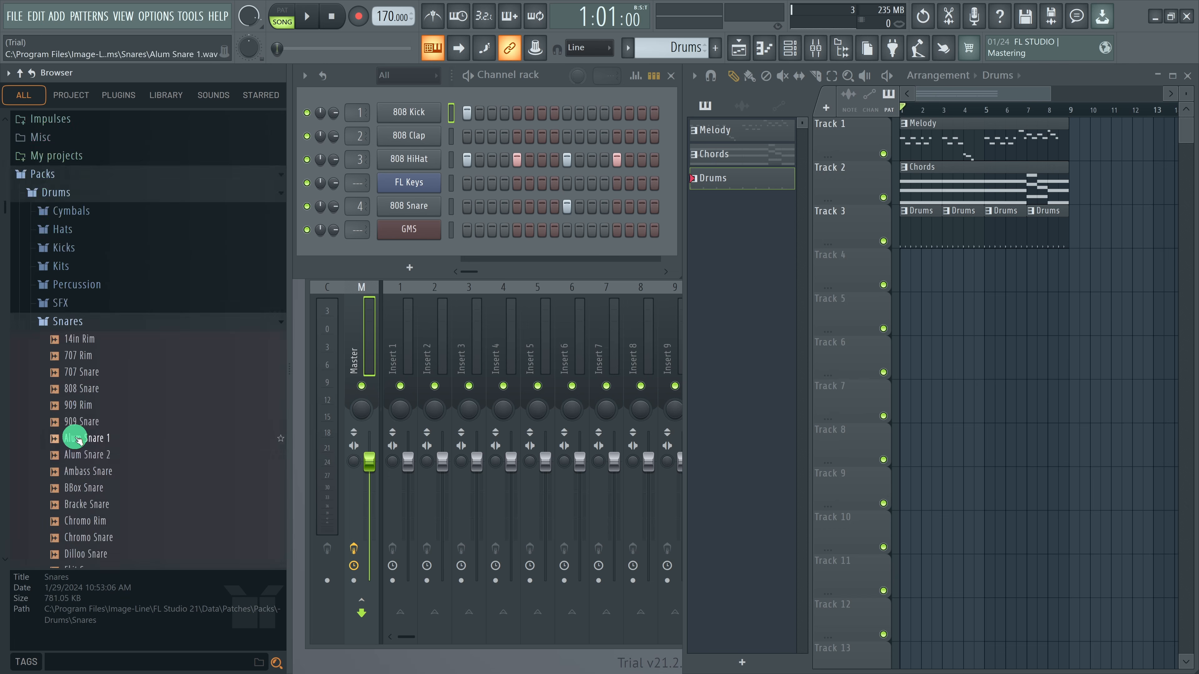
Step: Preview the Alum Snare 1 and Ambass Snare samples in the Snares folder
scroll(76, 307, "down", 2)
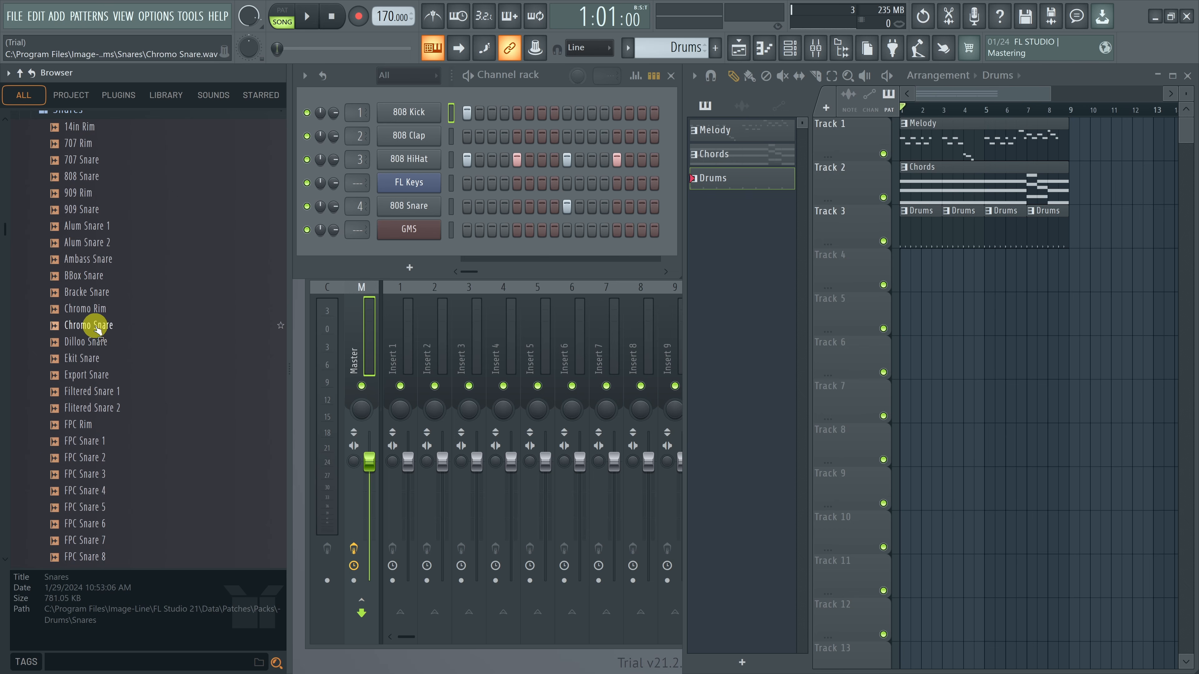
scroll(97, 328, "up", 2)
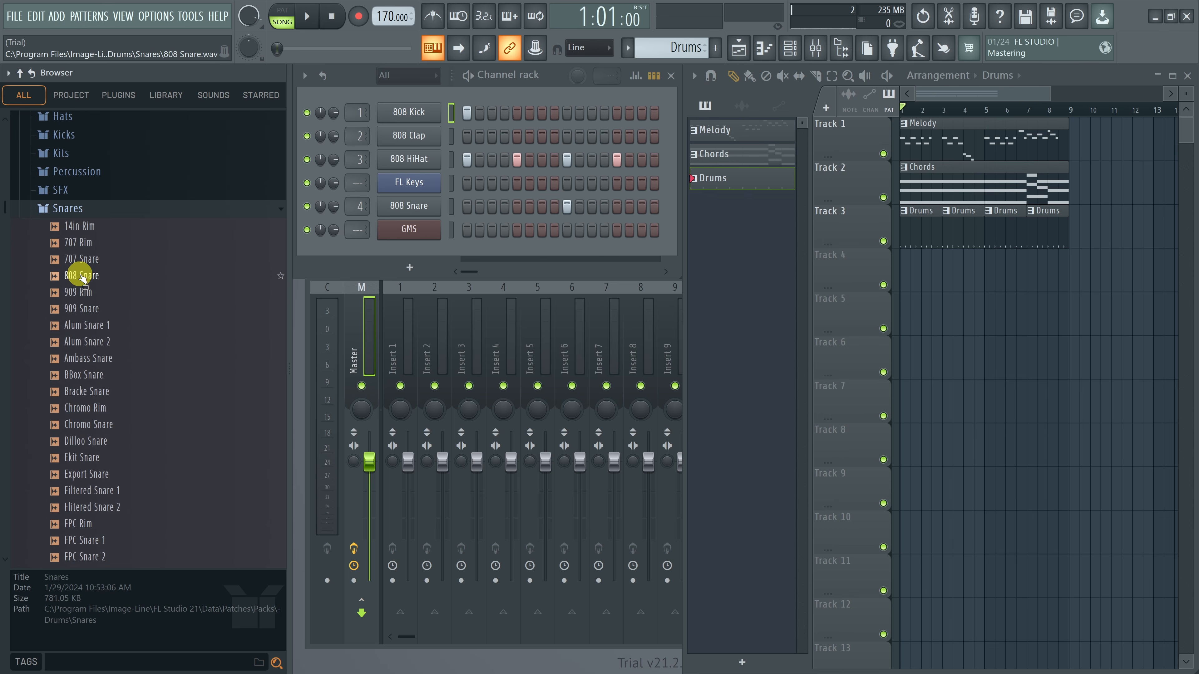
left_click(84, 325)
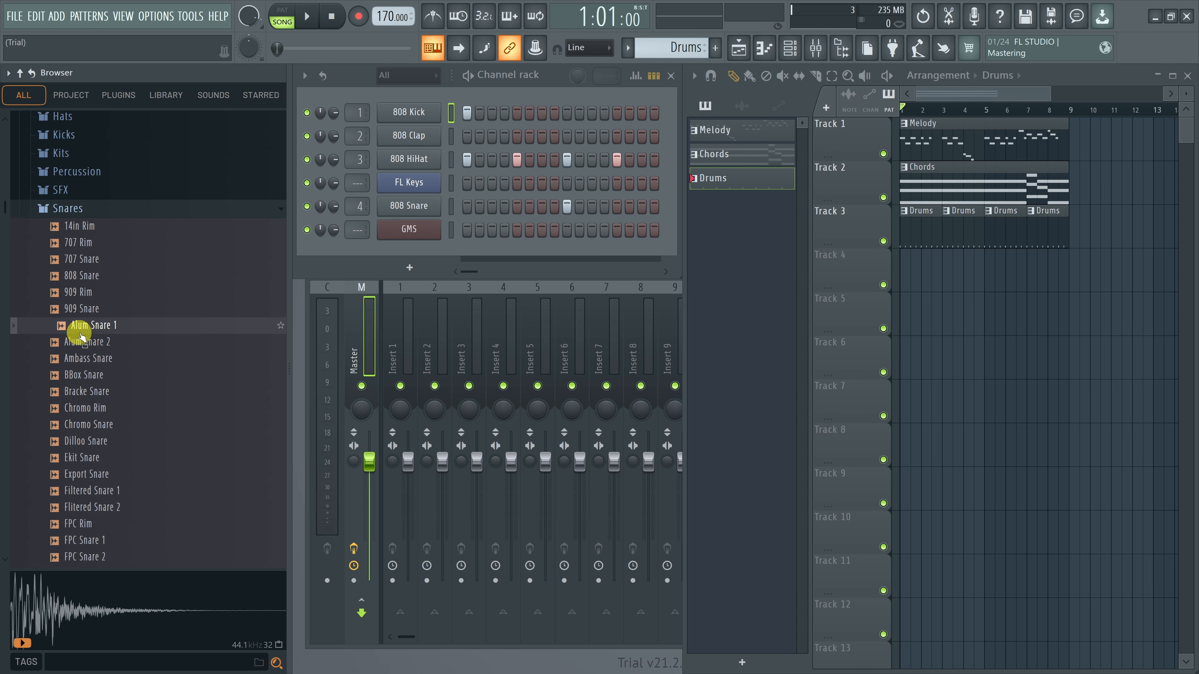
left_click(78, 359)
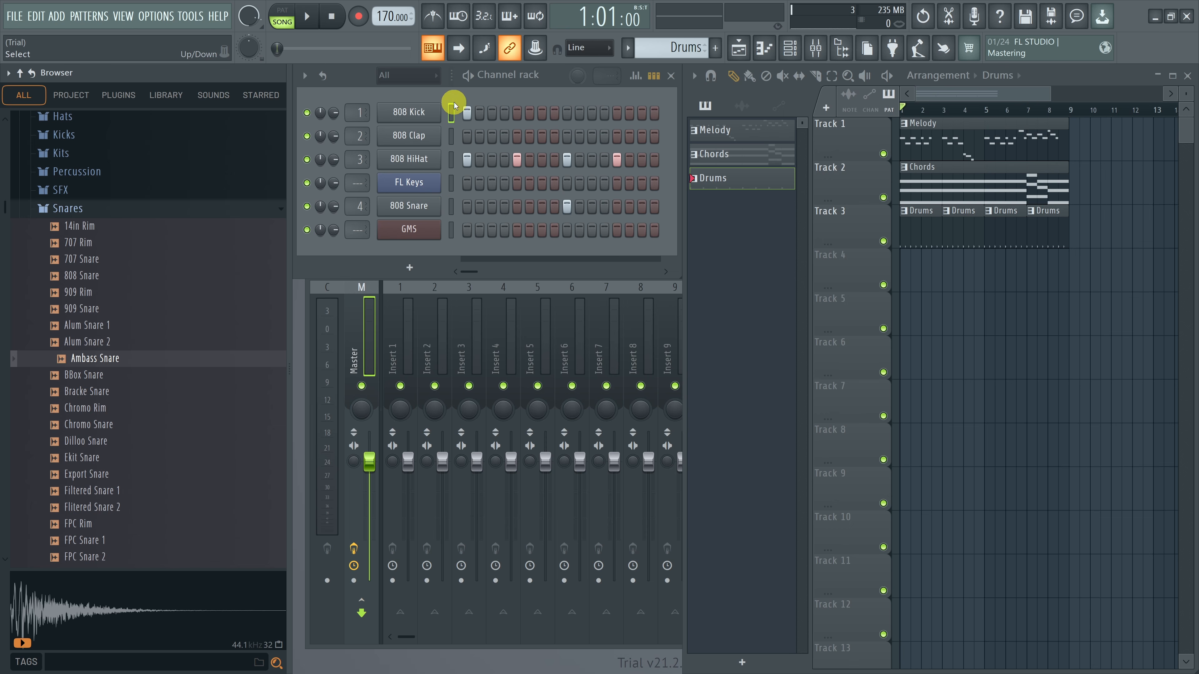
Step: Replace the 808 Snare channel's sample with Ambass Snare from the Snares folder
left_click(450, 208)
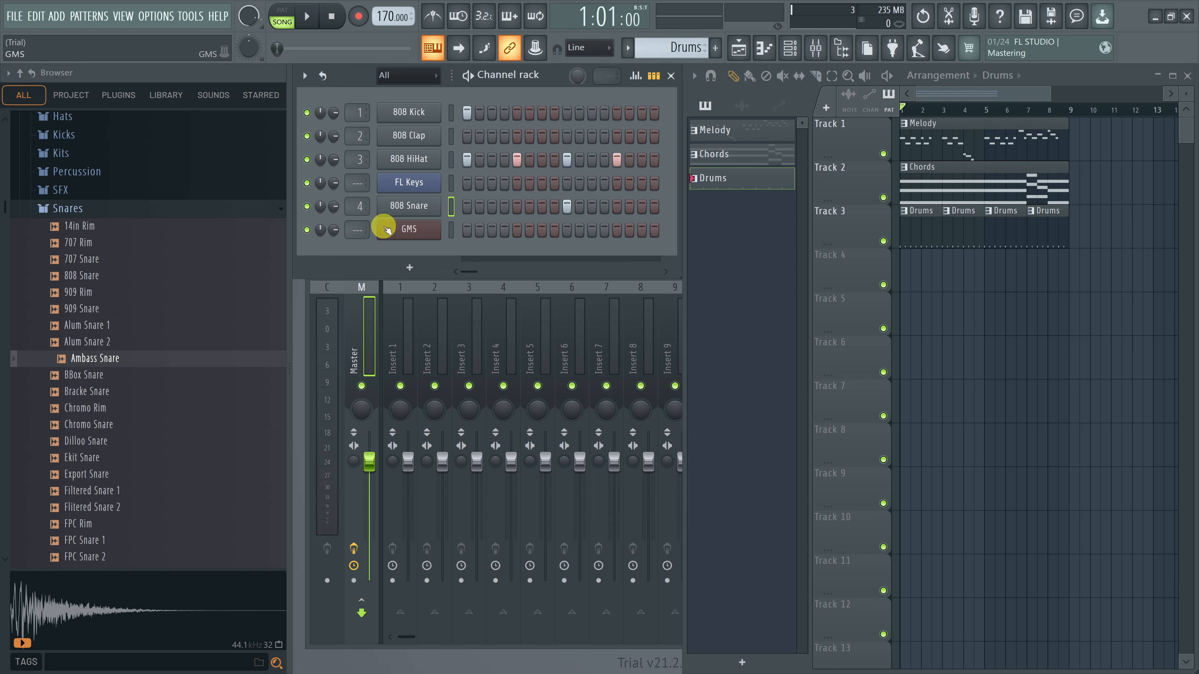
right_click(84, 361)
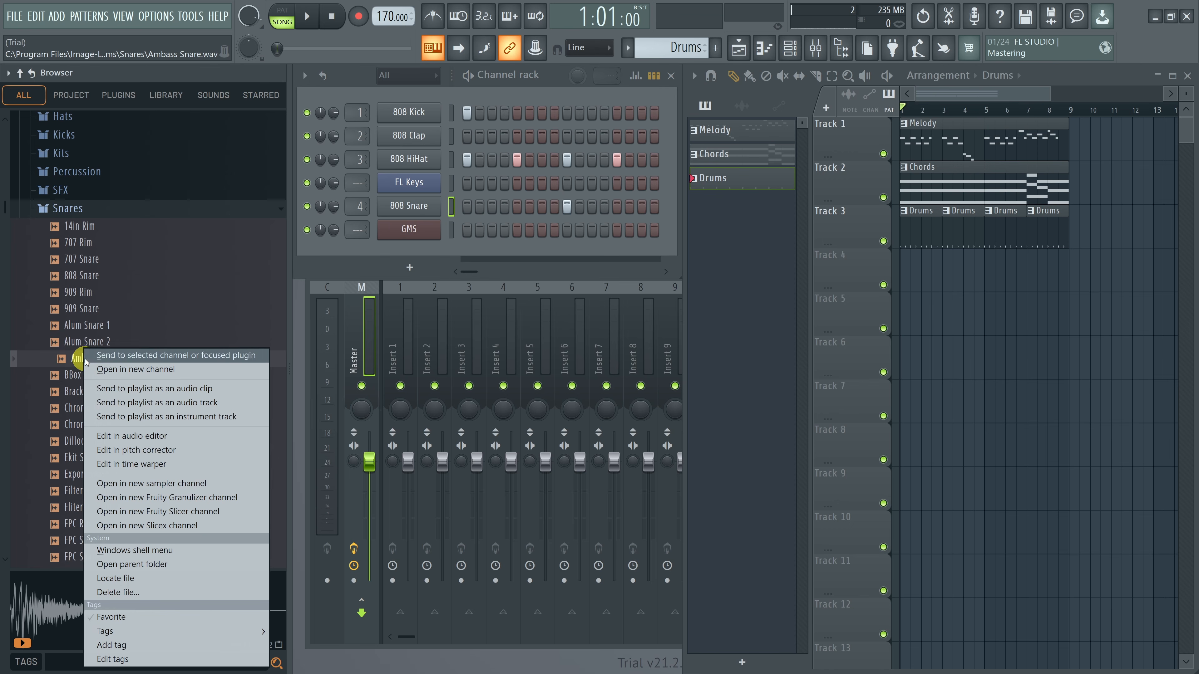
left_click(125, 355)
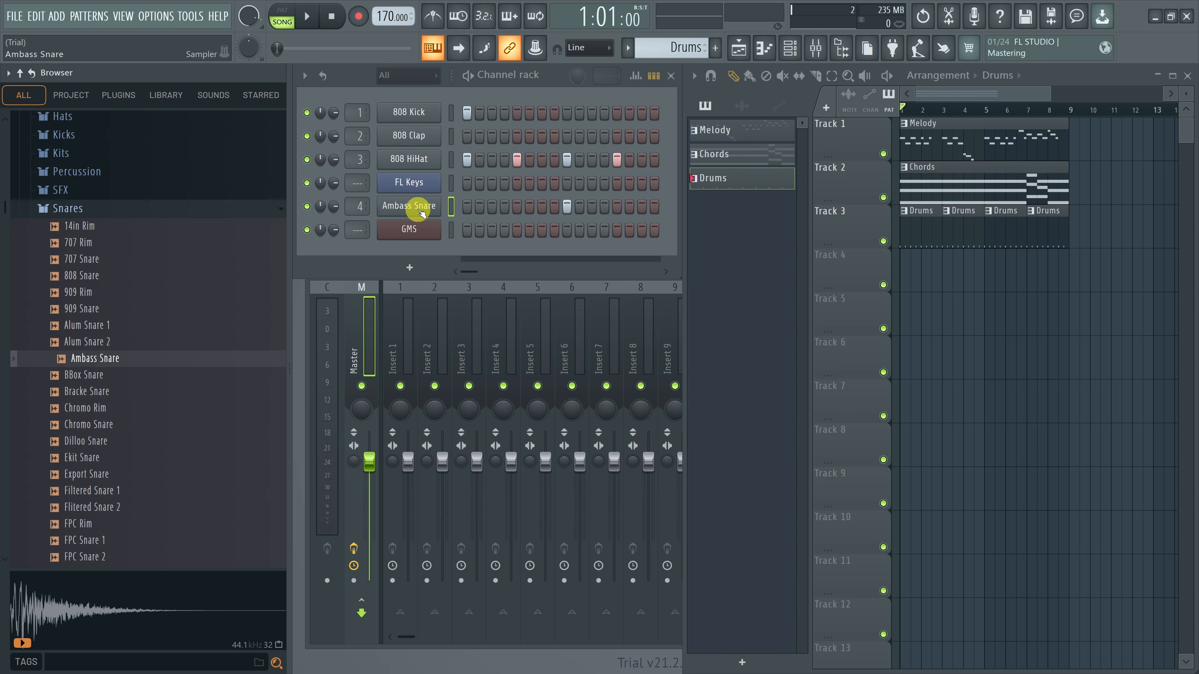
Step: Play the Drums pattern on its own and the whole song to hear the replaced snare
left_click(282, 14)
key("space")
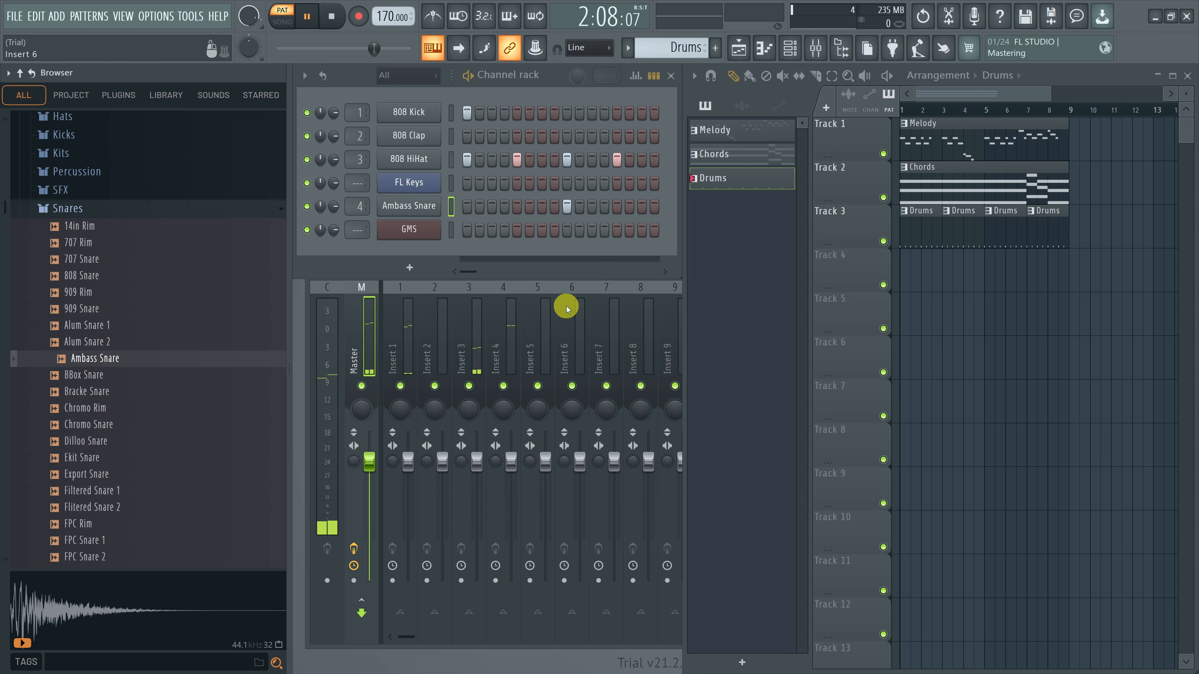
key("space")
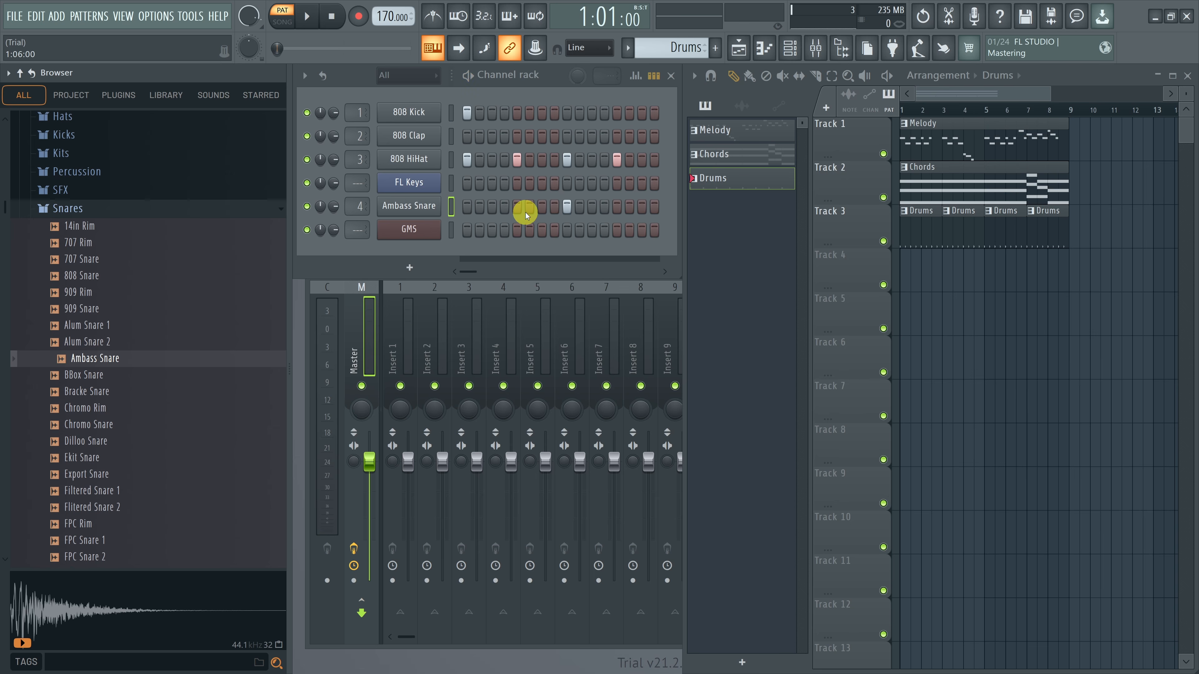
left_click(285, 21)
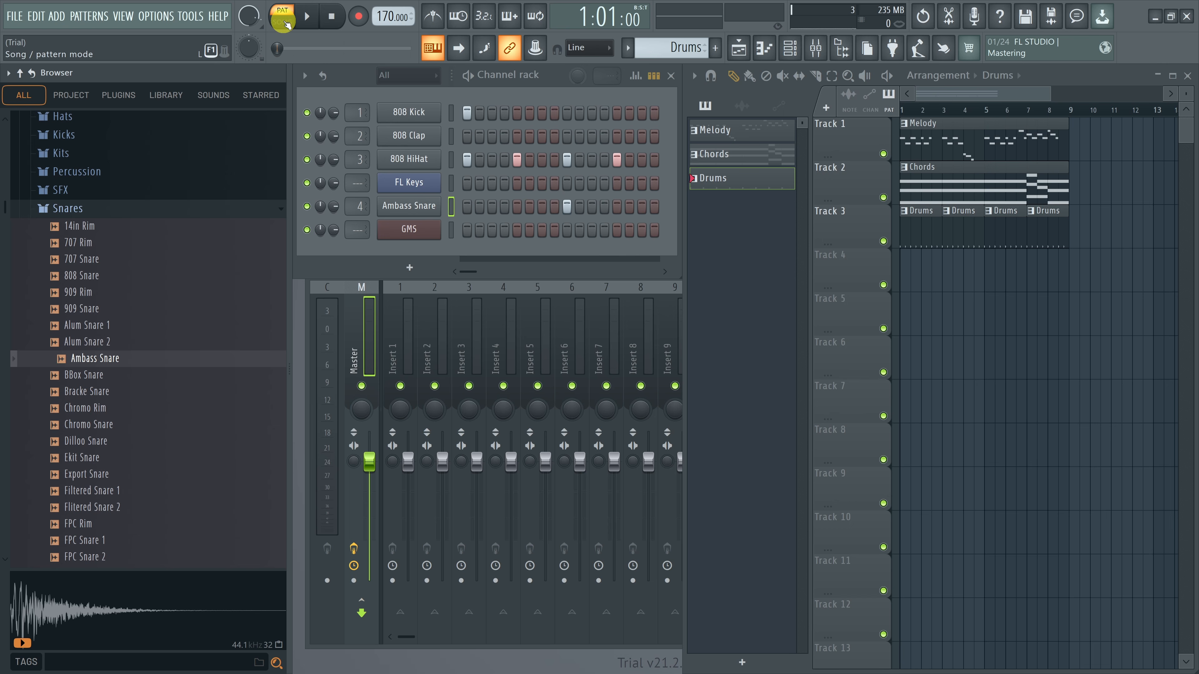
left_click(286, 22)
key("space")
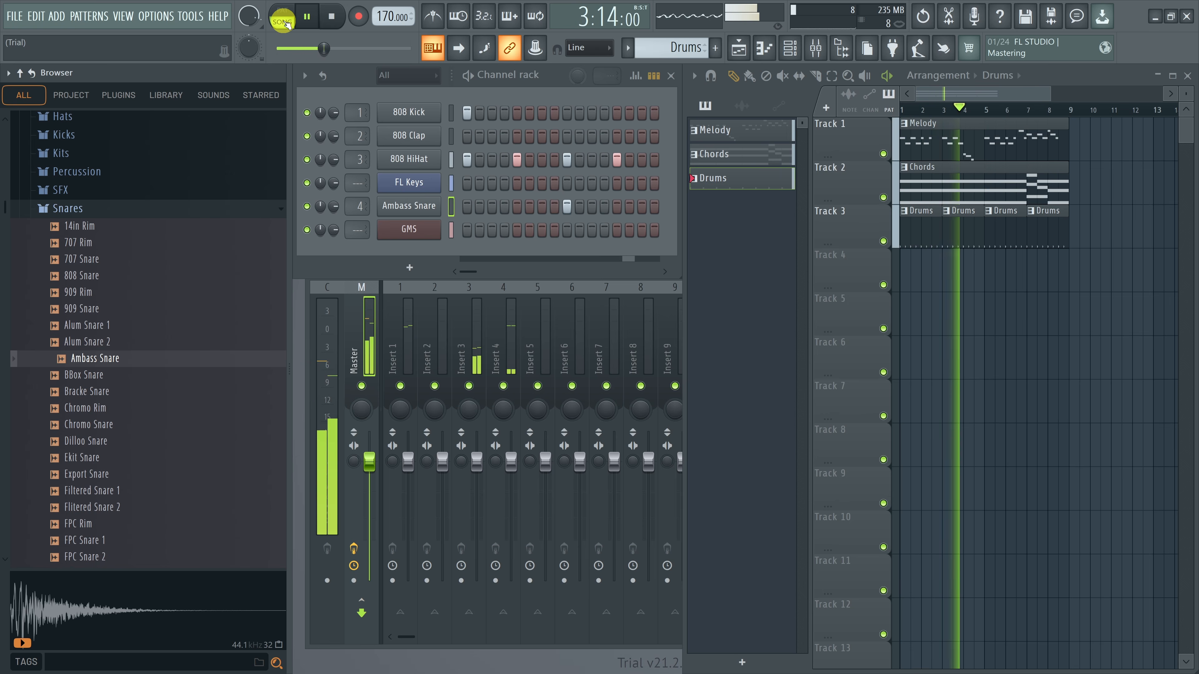
key("space")
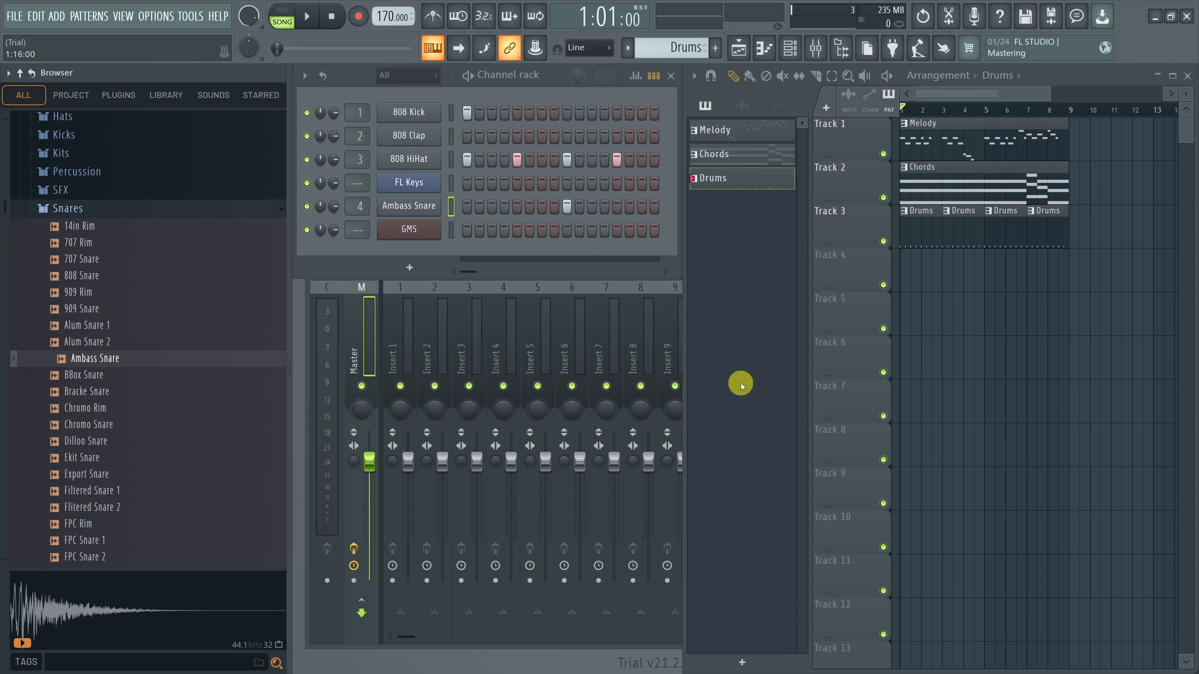
Step: Create a new pattern named Bass and place a clip of it at bar 1 of playlist Track 4
left_click(743, 662)
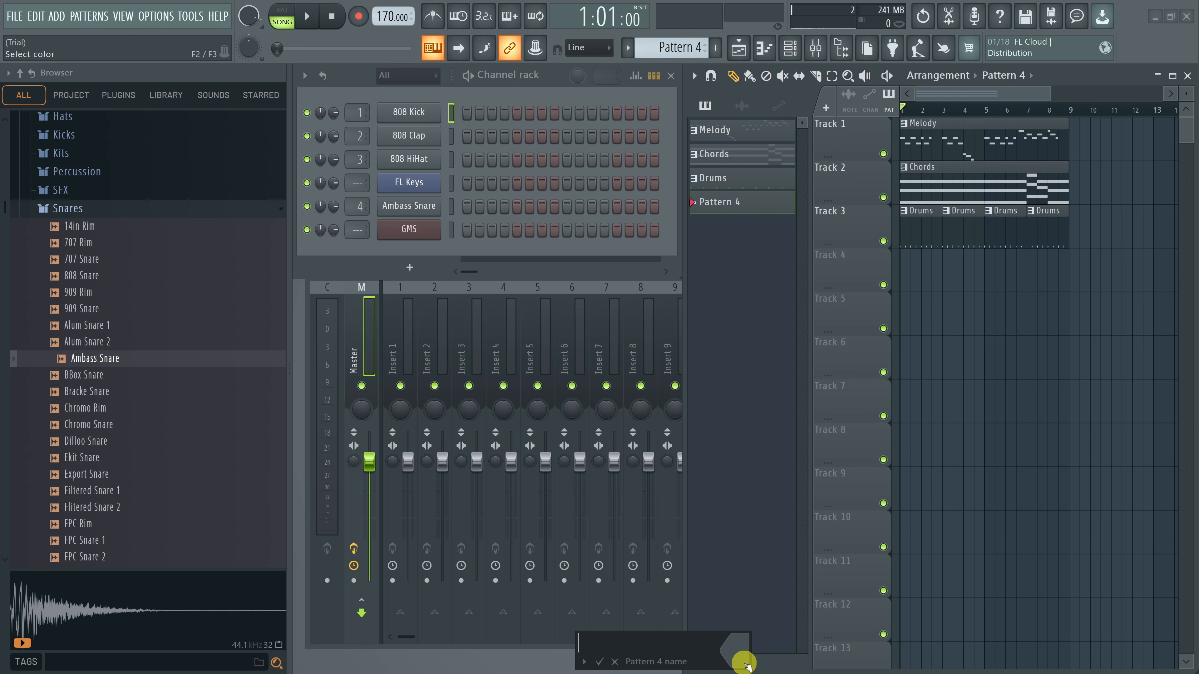
type("Bass")
key("Return")
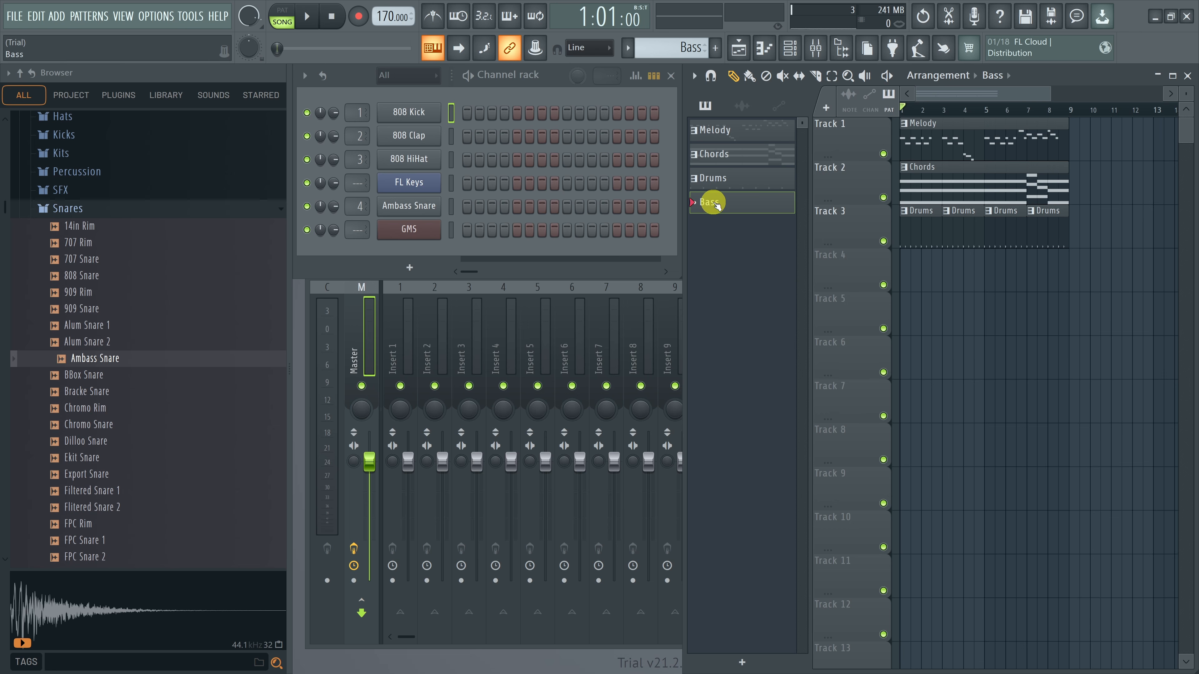
left_click_drag(716, 204, 902, 275)
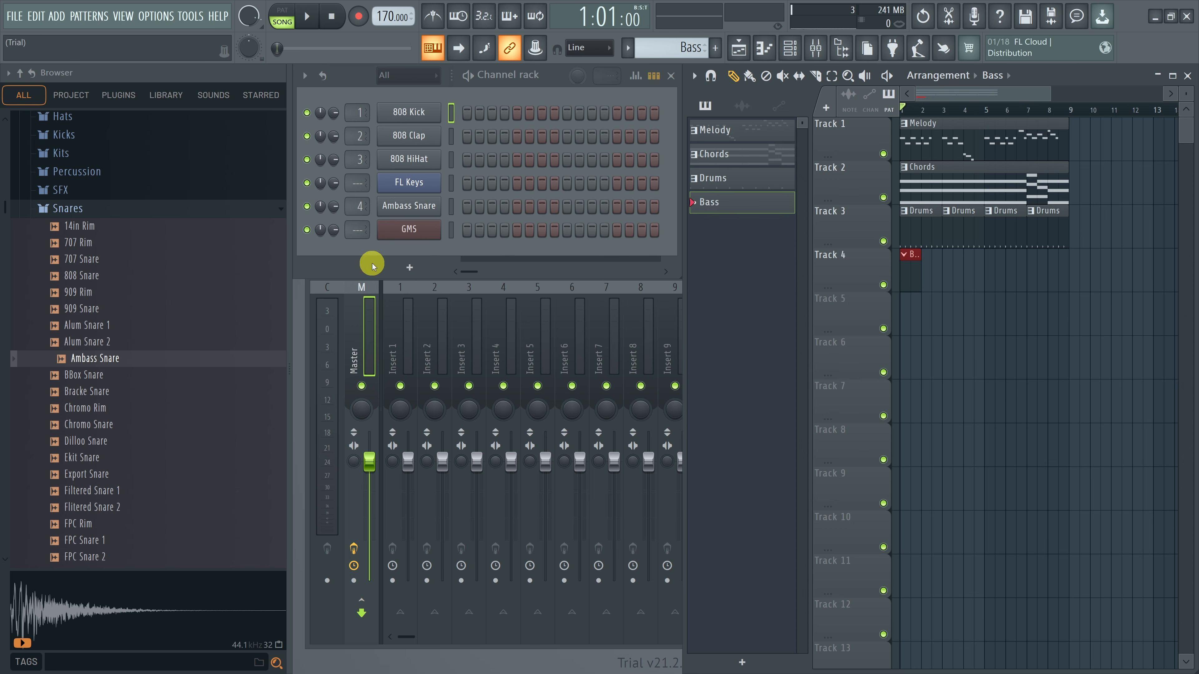
Step: Add a BooBass instrument channel for the Bass pattern and open its piano roll
left_click(410, 268)
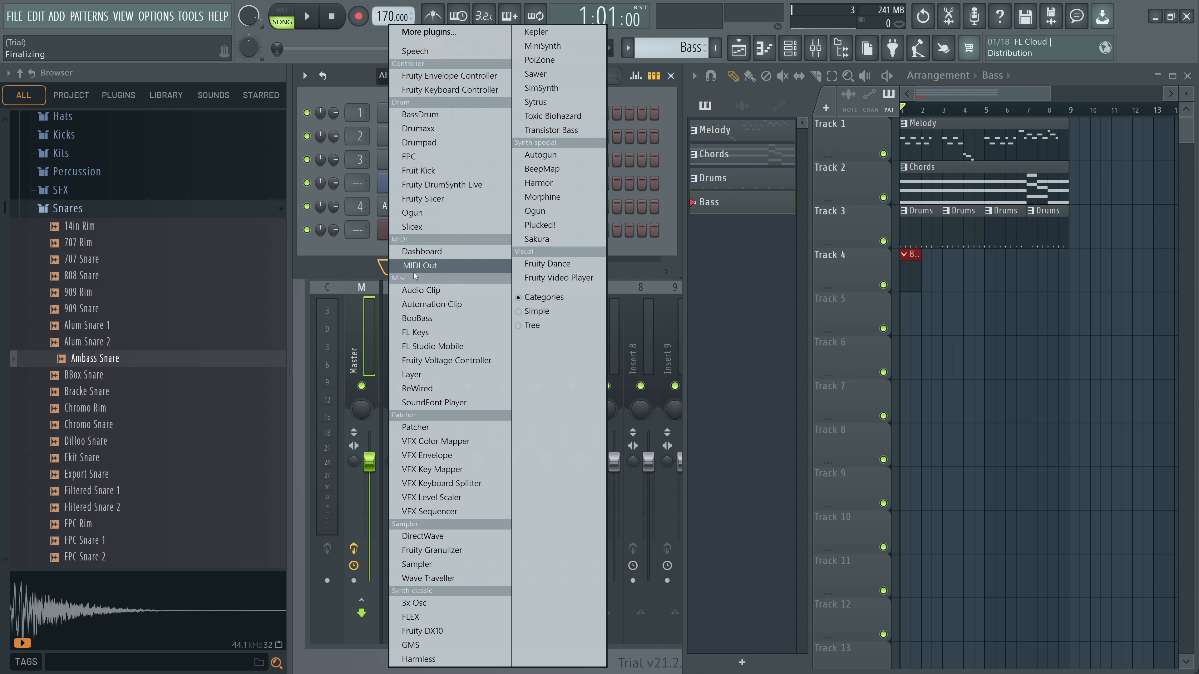
left_click(420, 319)
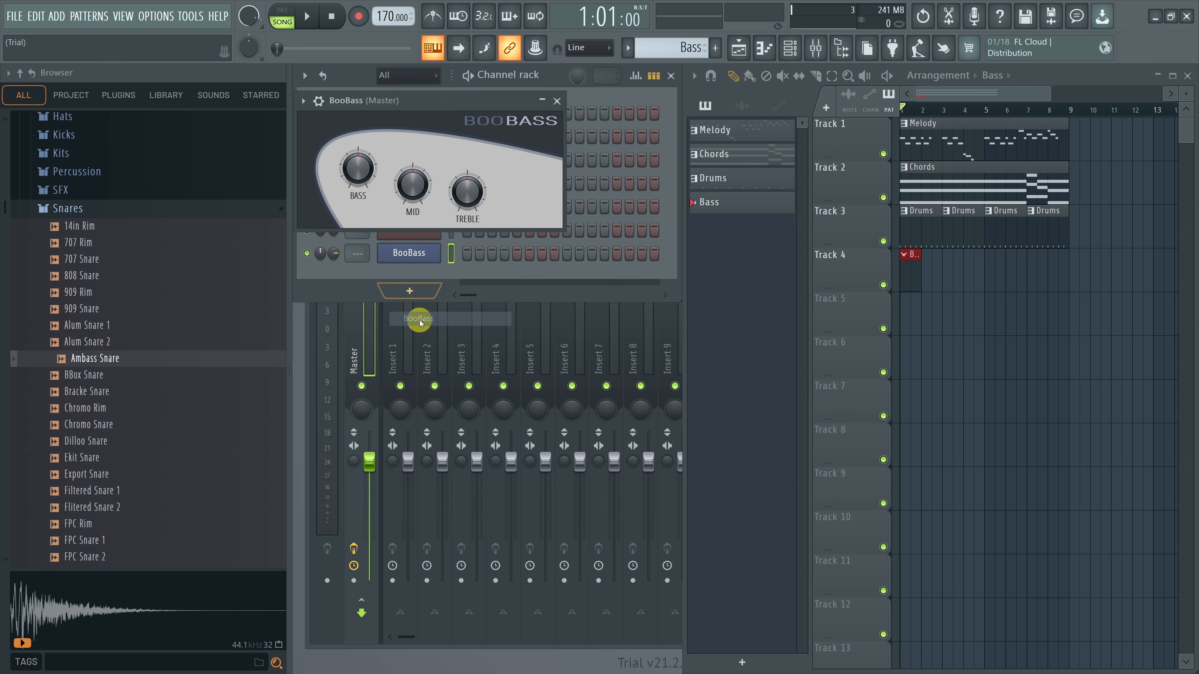
left_click(557, 102)
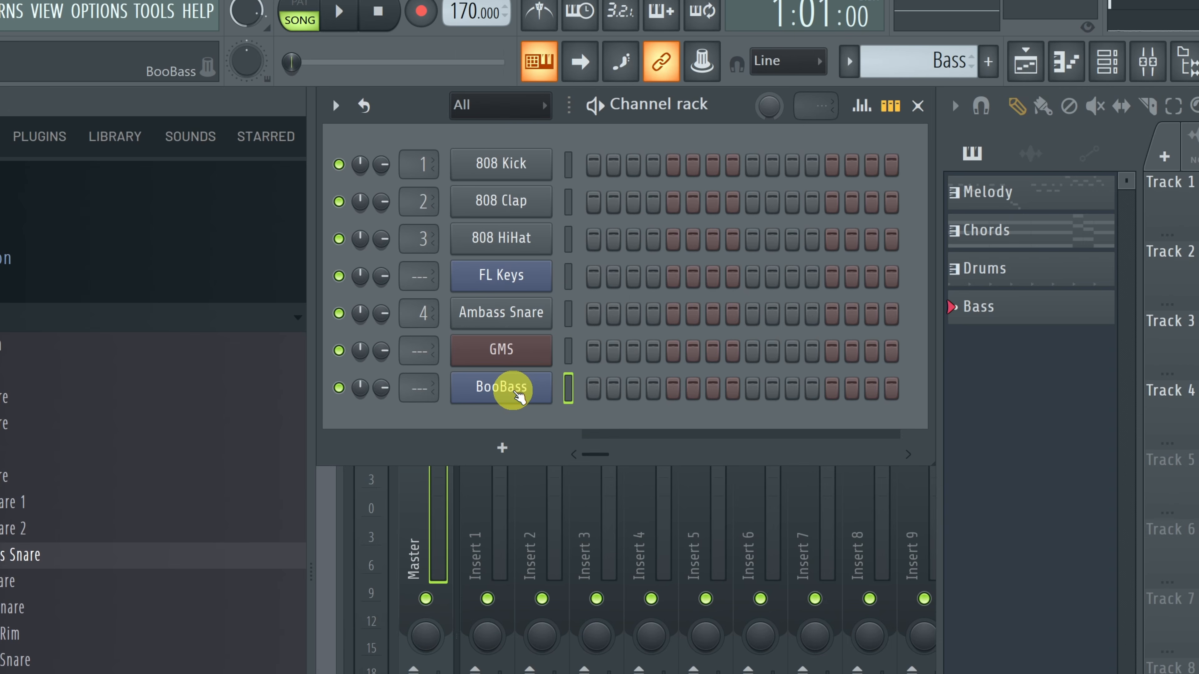
right_click(518, 396)
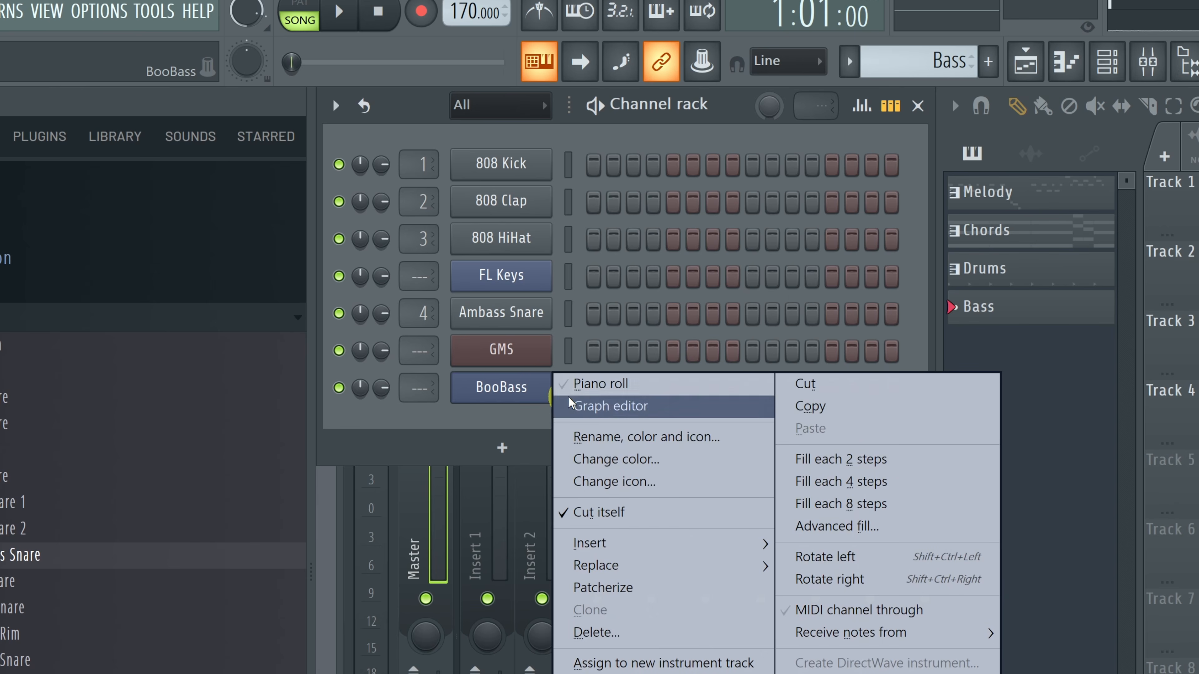
left_click(623, 388)
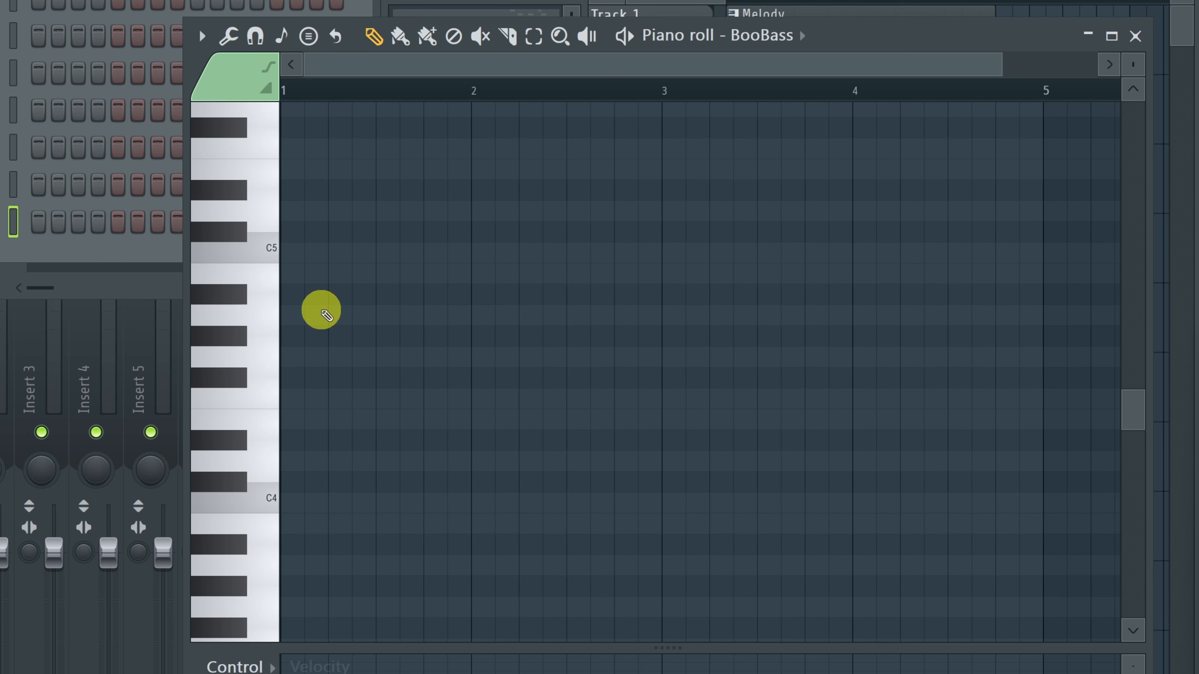
Step: Try out a few BooBass notes using the computer's typing keyboard as a piano
key("e")
key("v")
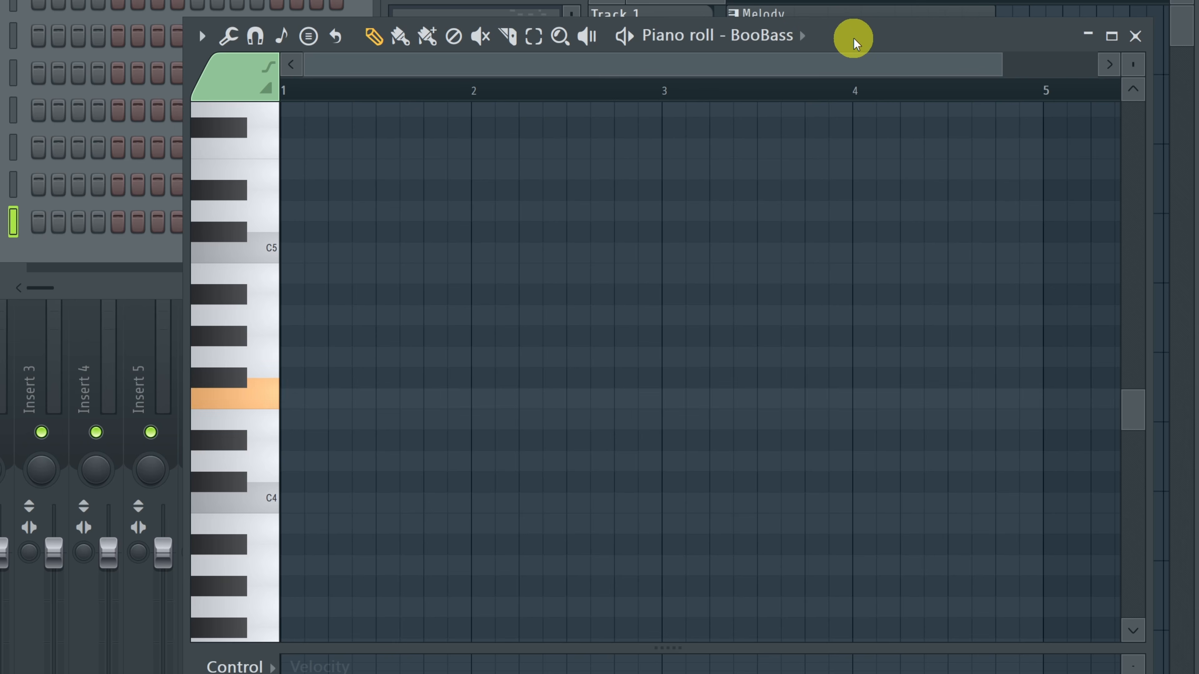
key("n")
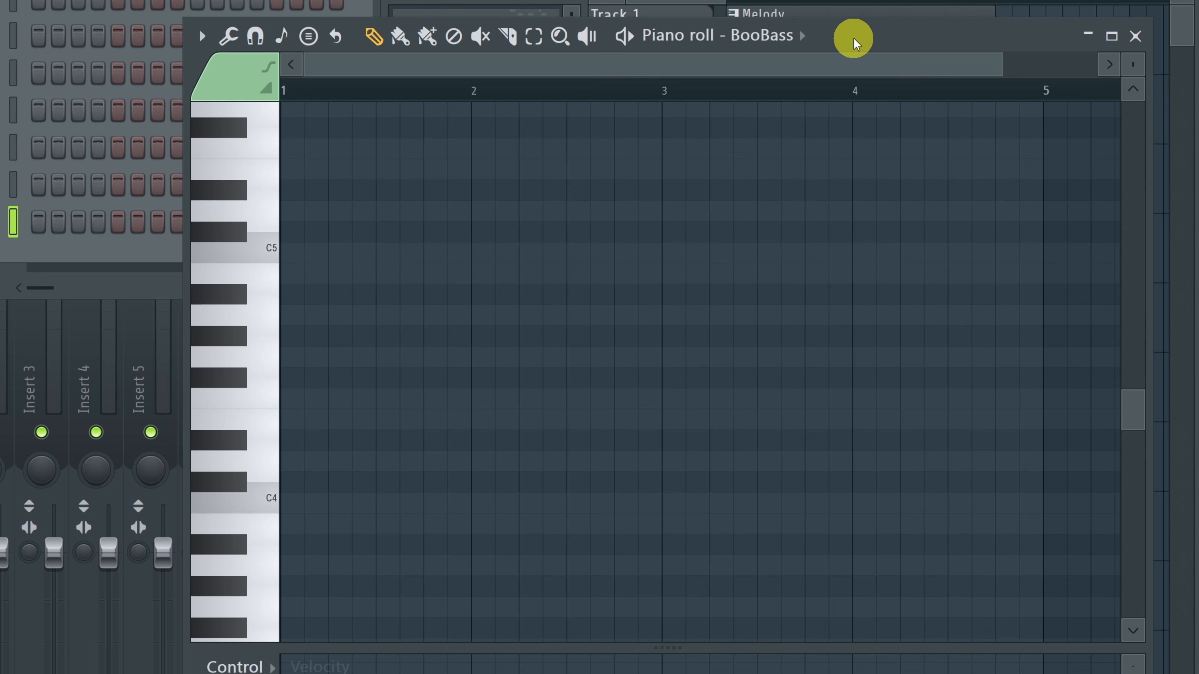
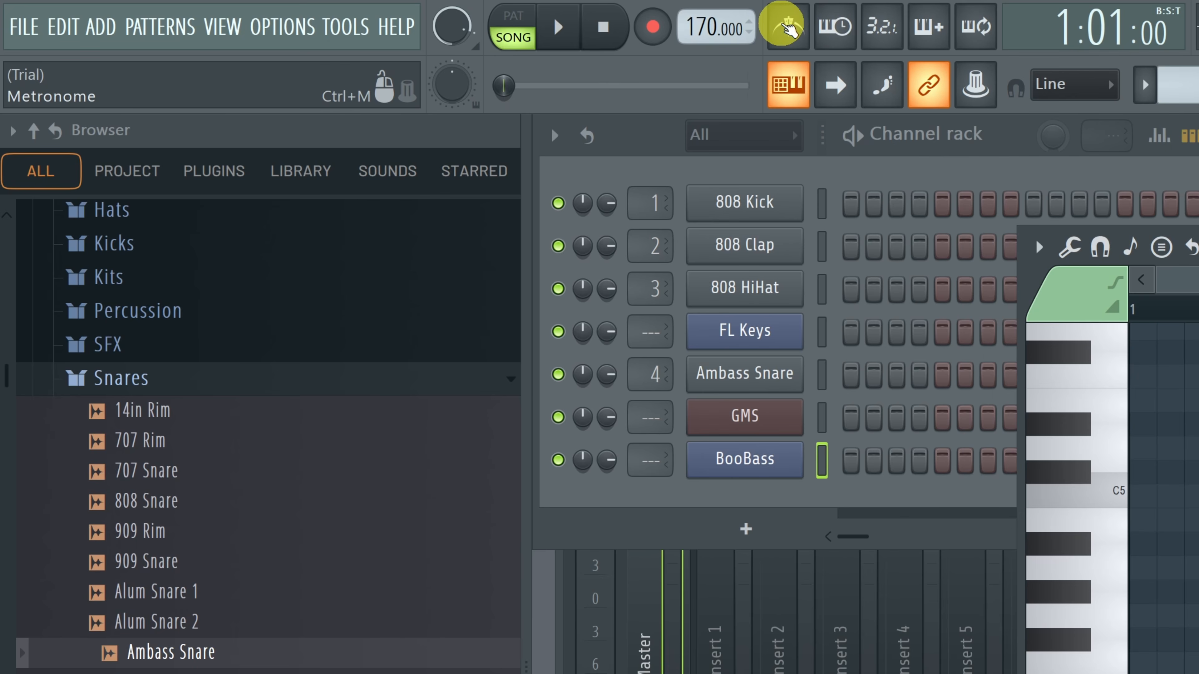
Step: Enable the metronome and the countdown before recording, and arm recording for Everything
left_click(787, 28)
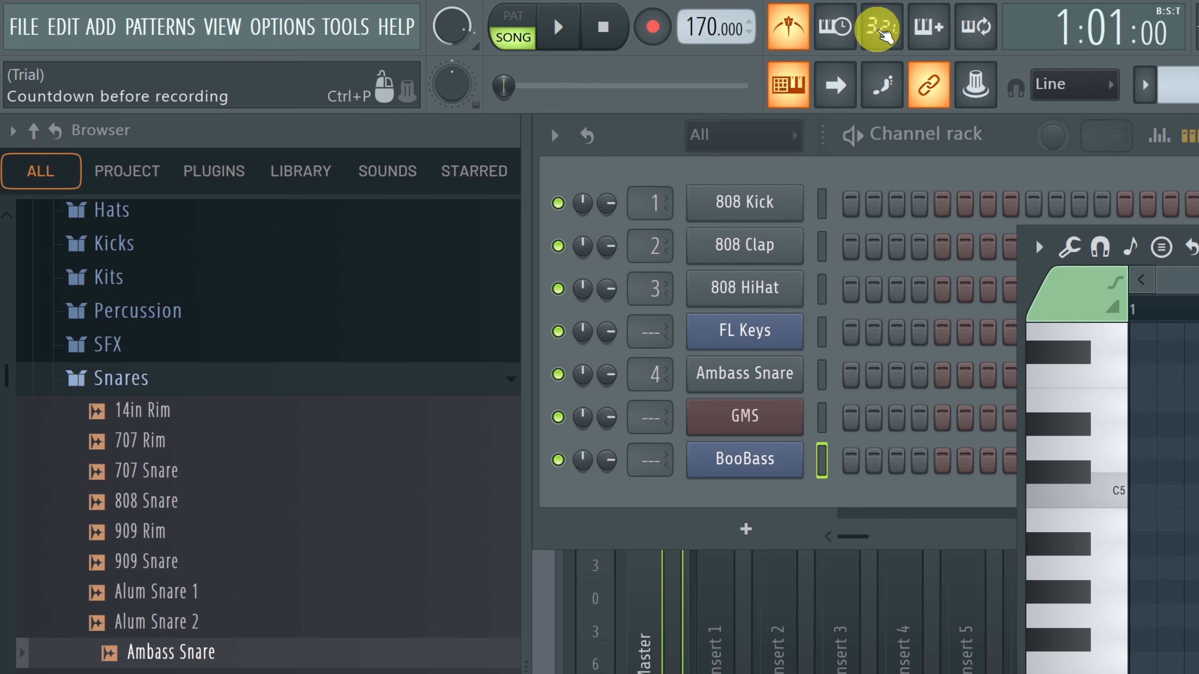
left_click(881, 29)
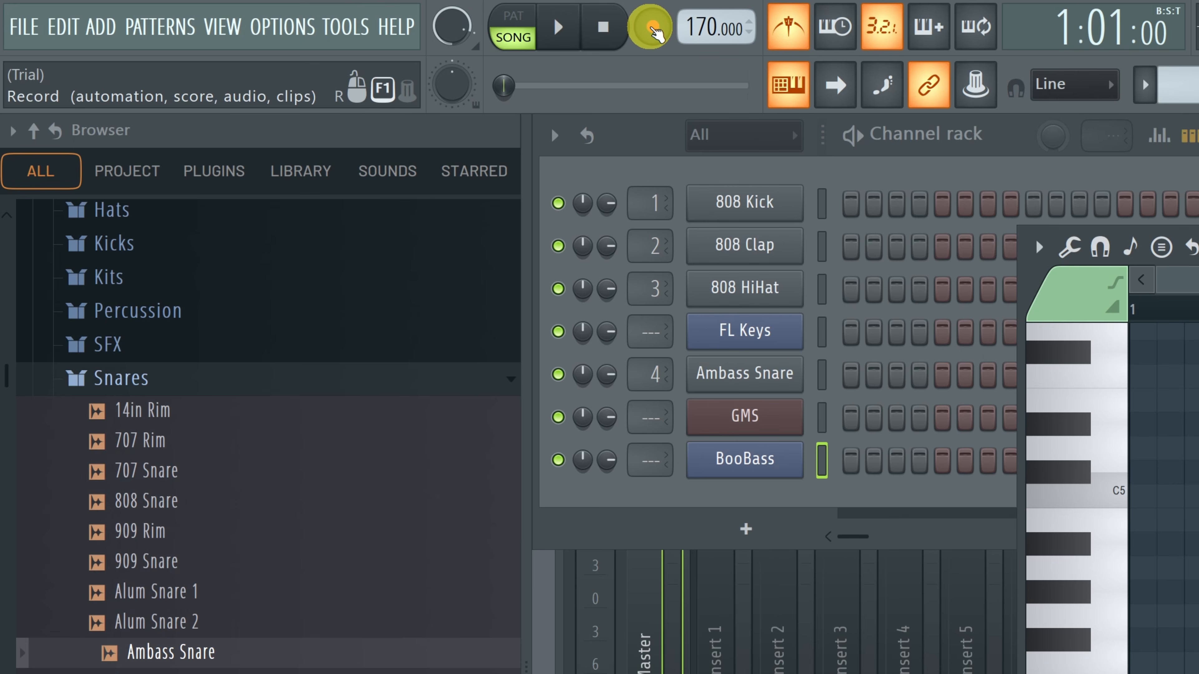
left_click(652, 29)
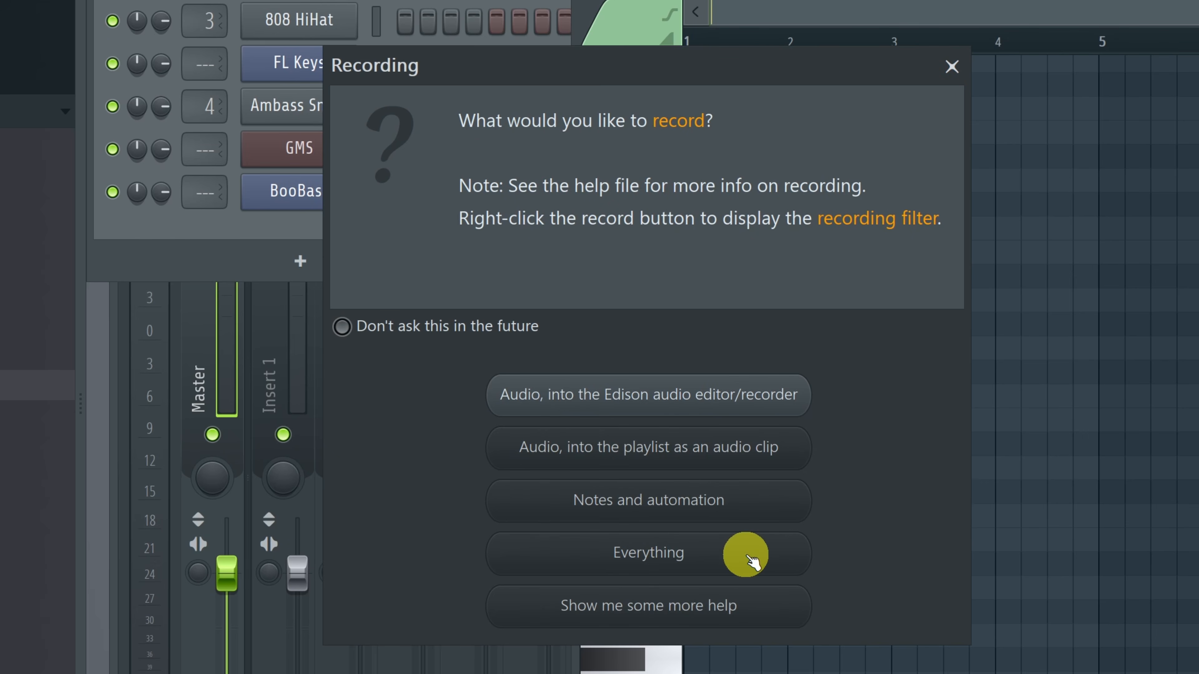
left_click(751, 560)
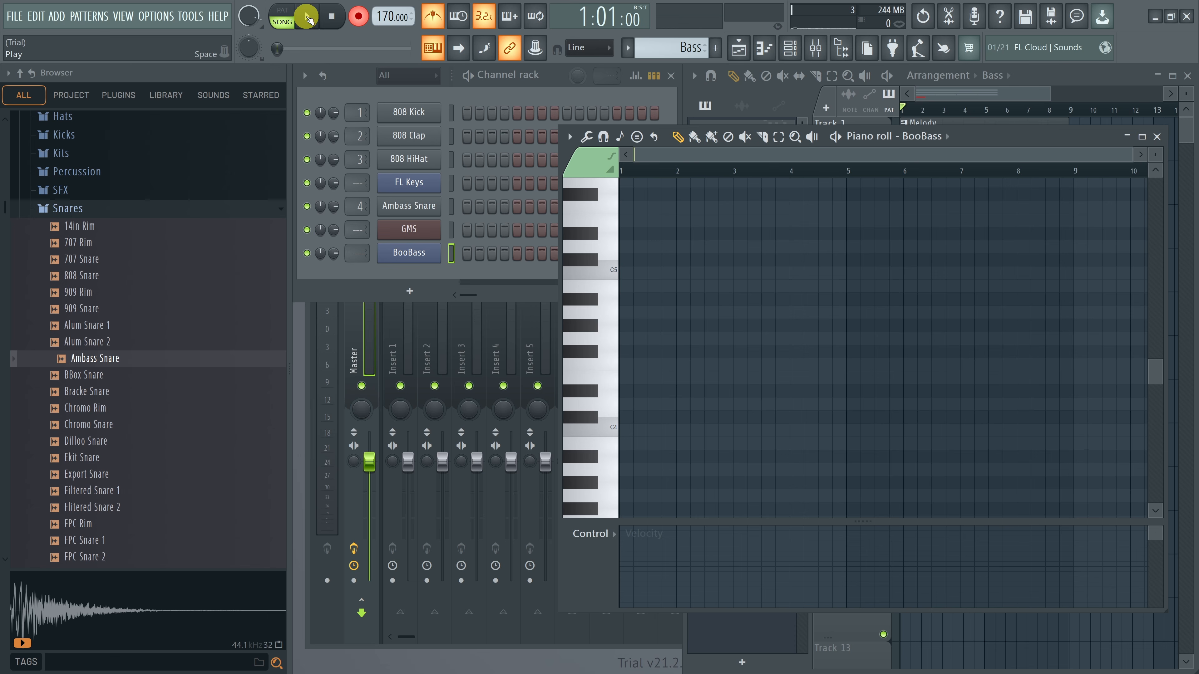
Step: Record a BooBass line over the song, playing C5, G4, A4 three times and ending with D5, G4, C5, and disarm recording
left_click(307, 17)
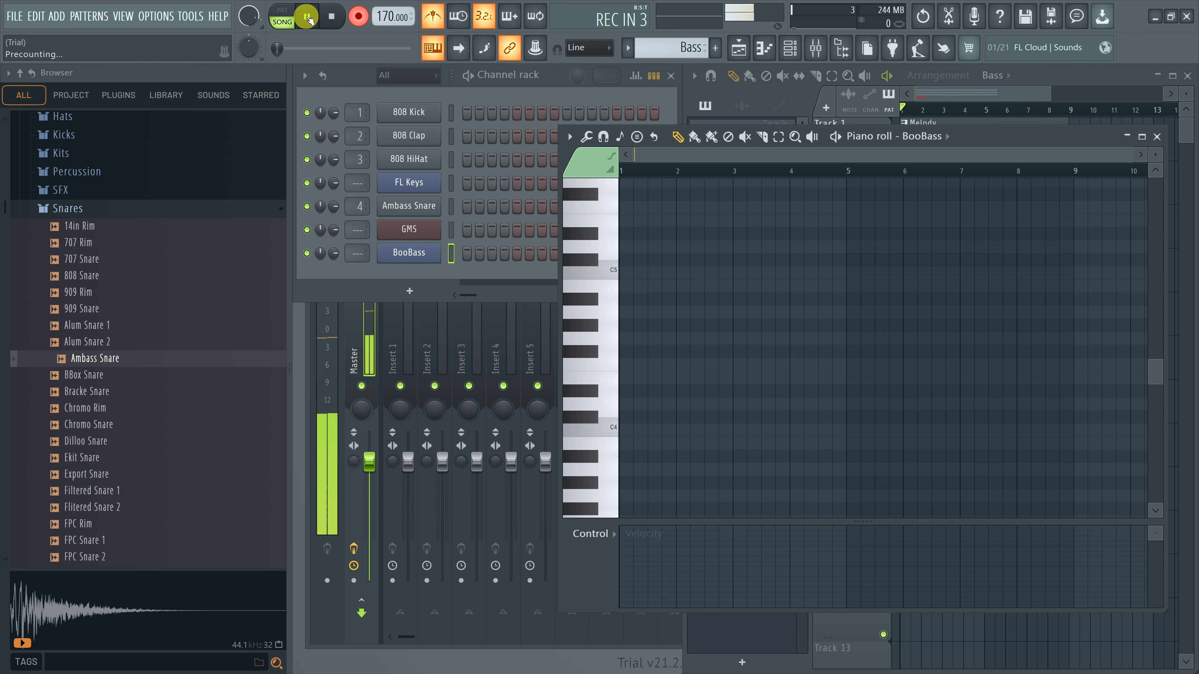
key("q")
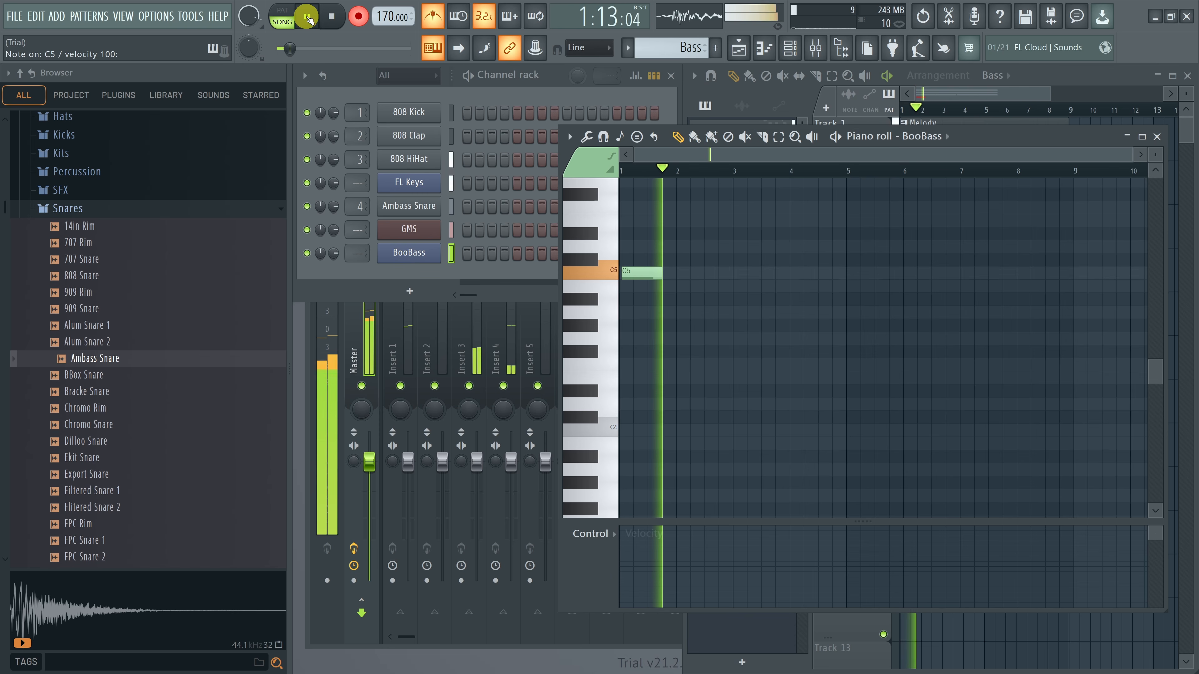
key("b")
key("n")
key("q")
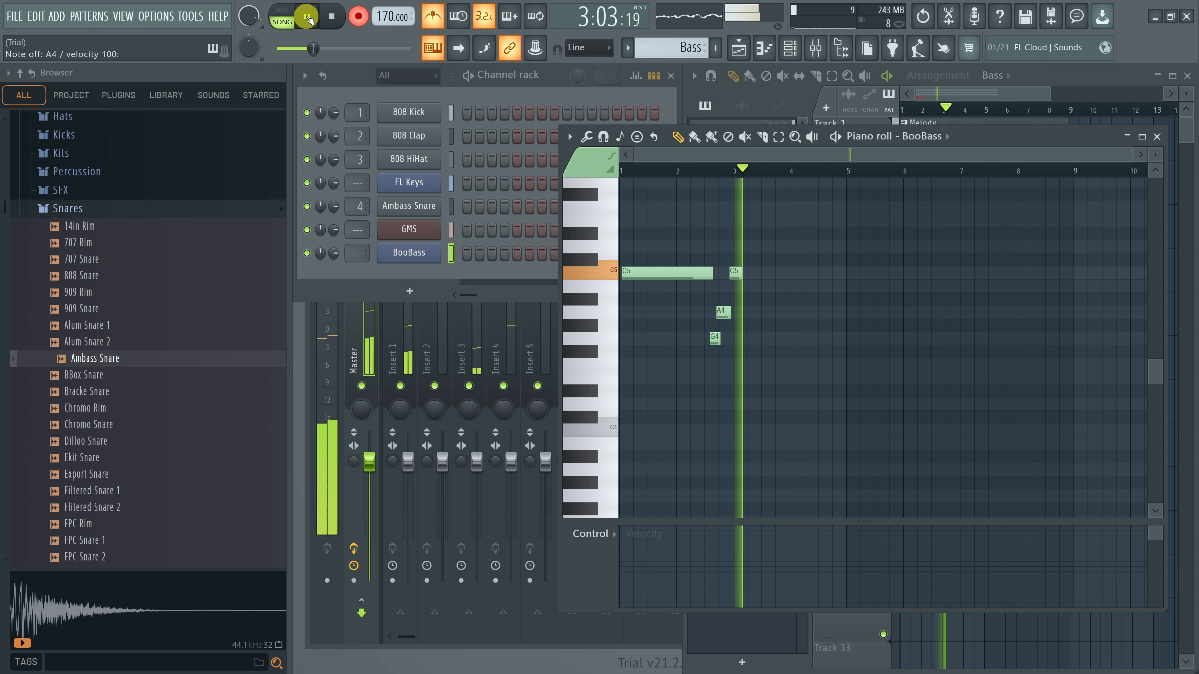
key("b")
key("n")
key("q")
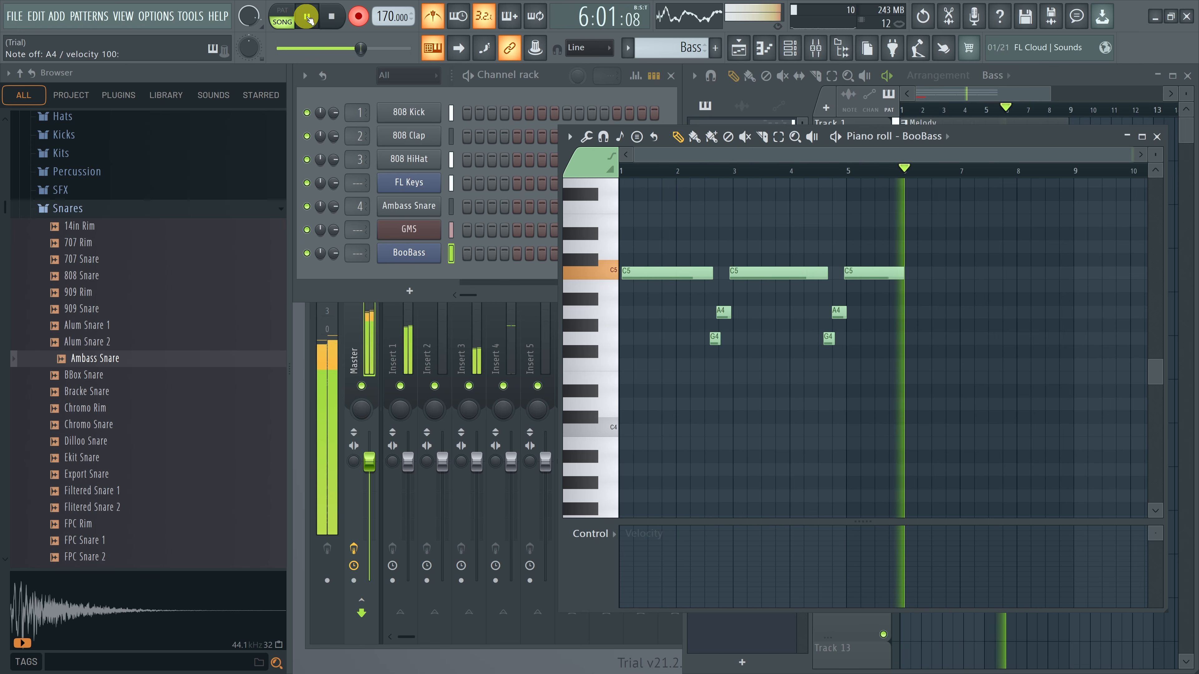
key("b")
key("n")
key("w")
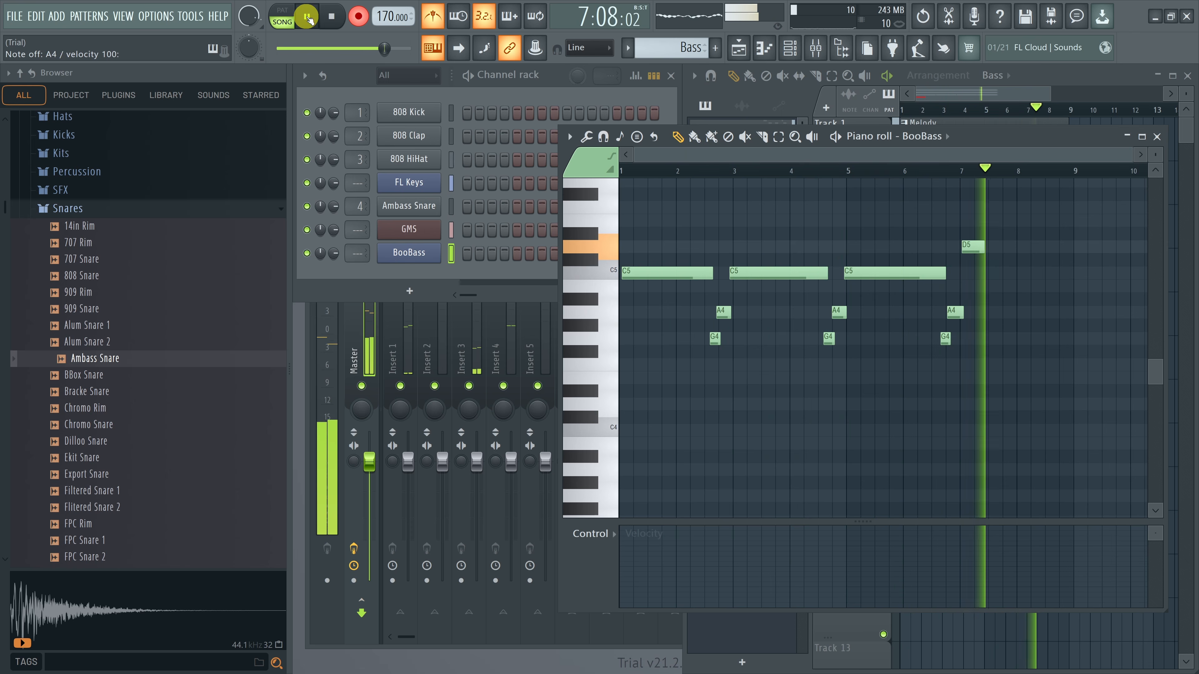
key("b")
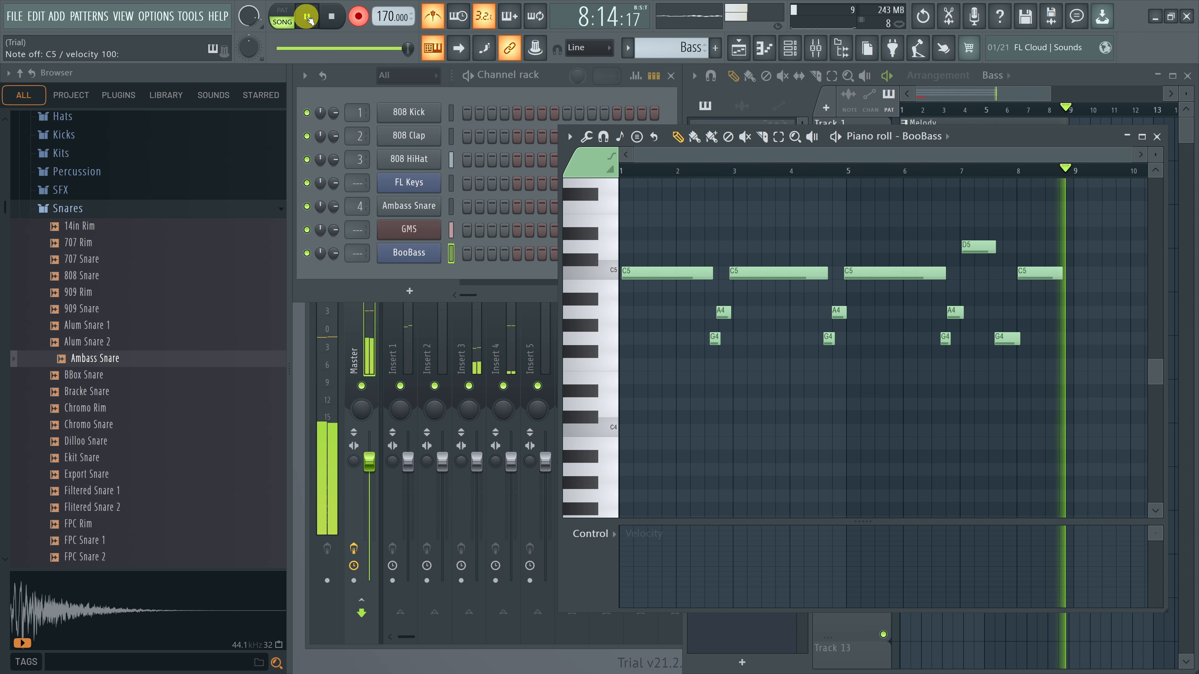
key("space")
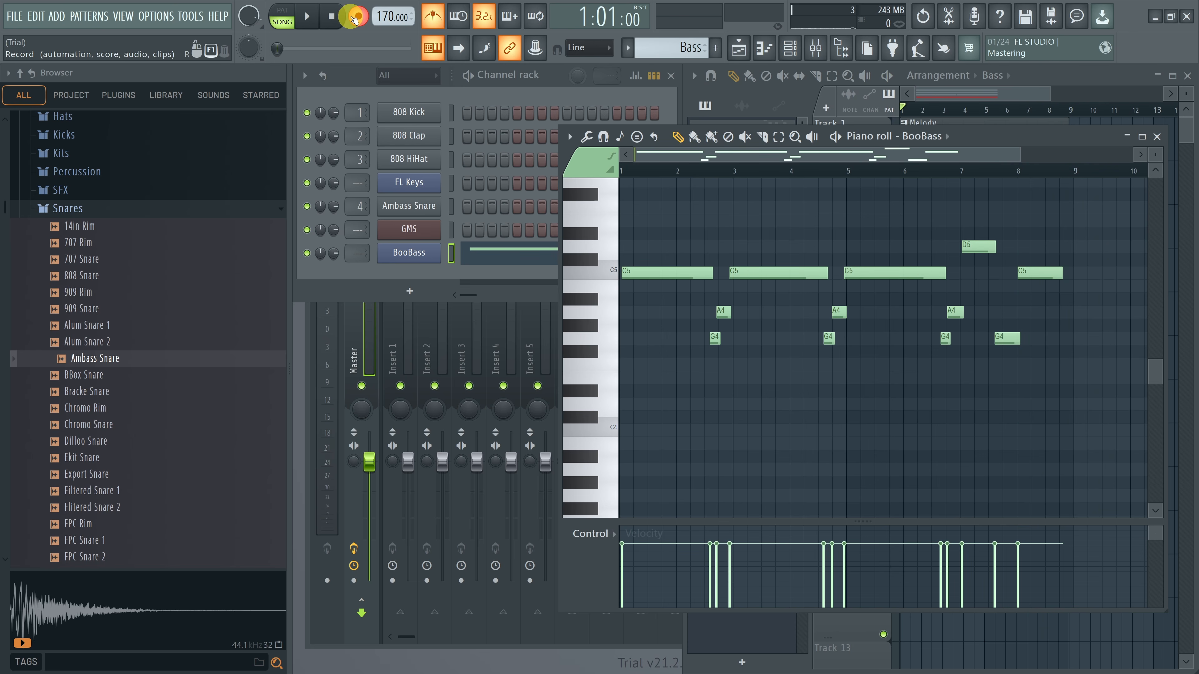
left_click(359, 18)
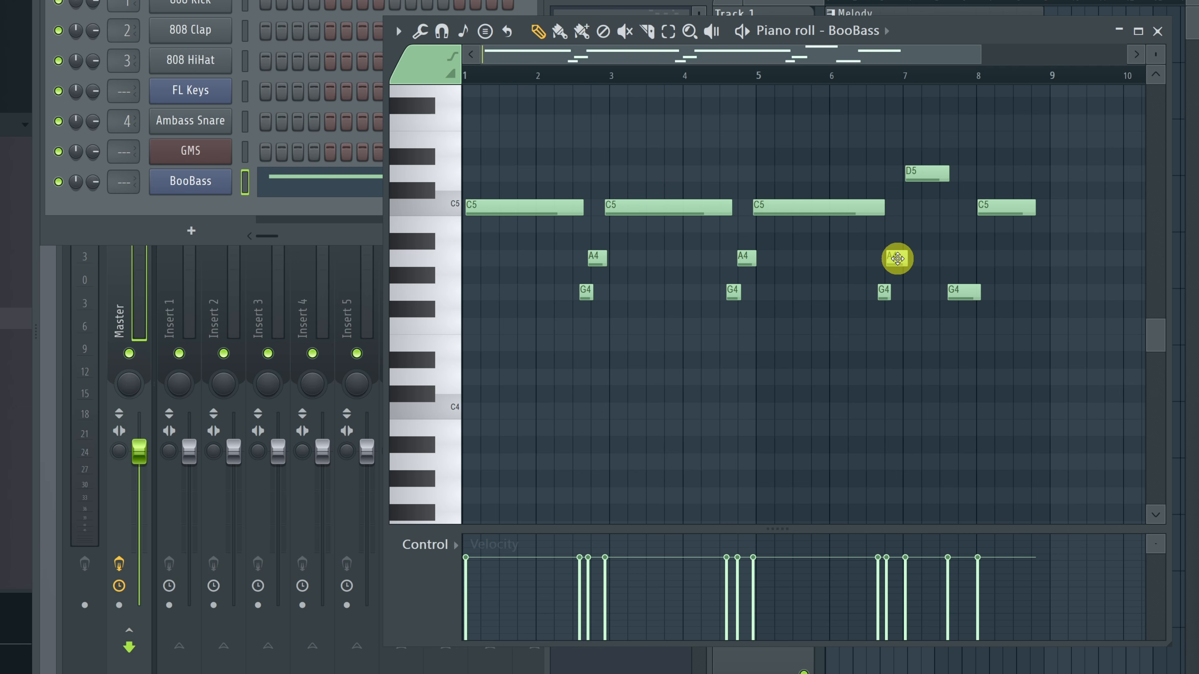
Step: Delete the third G4 and A4 pair from the bass line and lengthen the third C5 to just before the D5
right_click(896, 260)
right_click(882, 290)
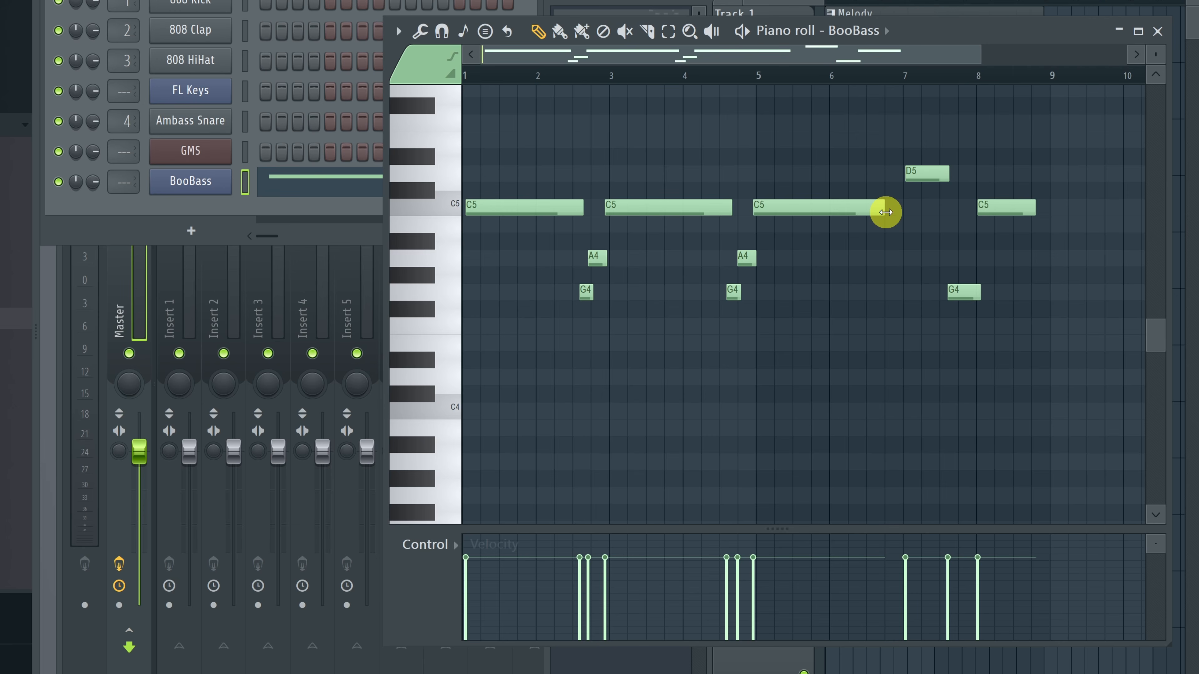
left_click_drag(886, 212, 900, 213)
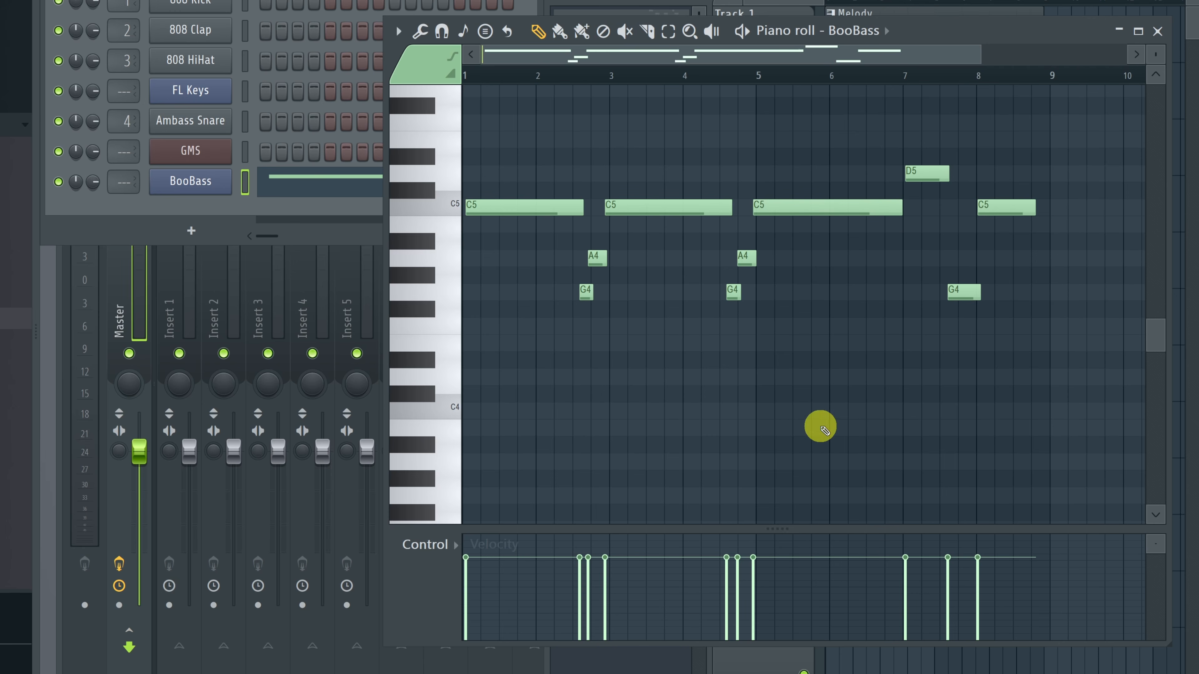
Step: Move the first C5 bass note to the exact start of bar 1 and close the piano roll
left_click_drag(524, 202, 518, 204)
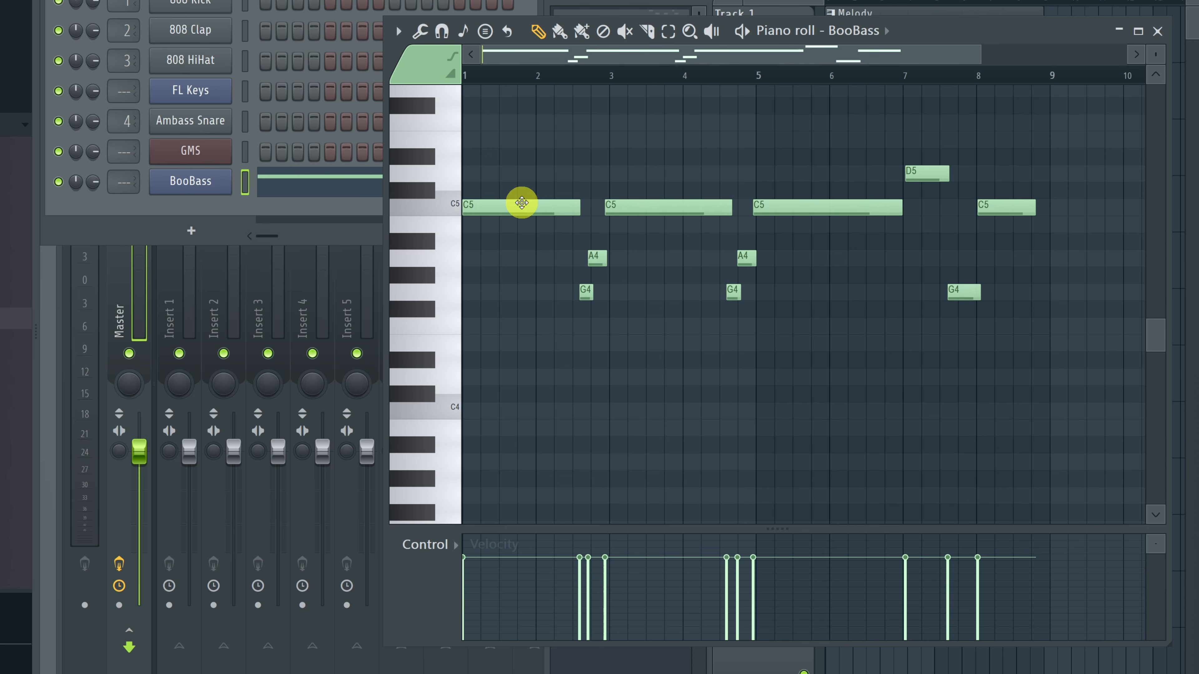
left_click(1157, 31)
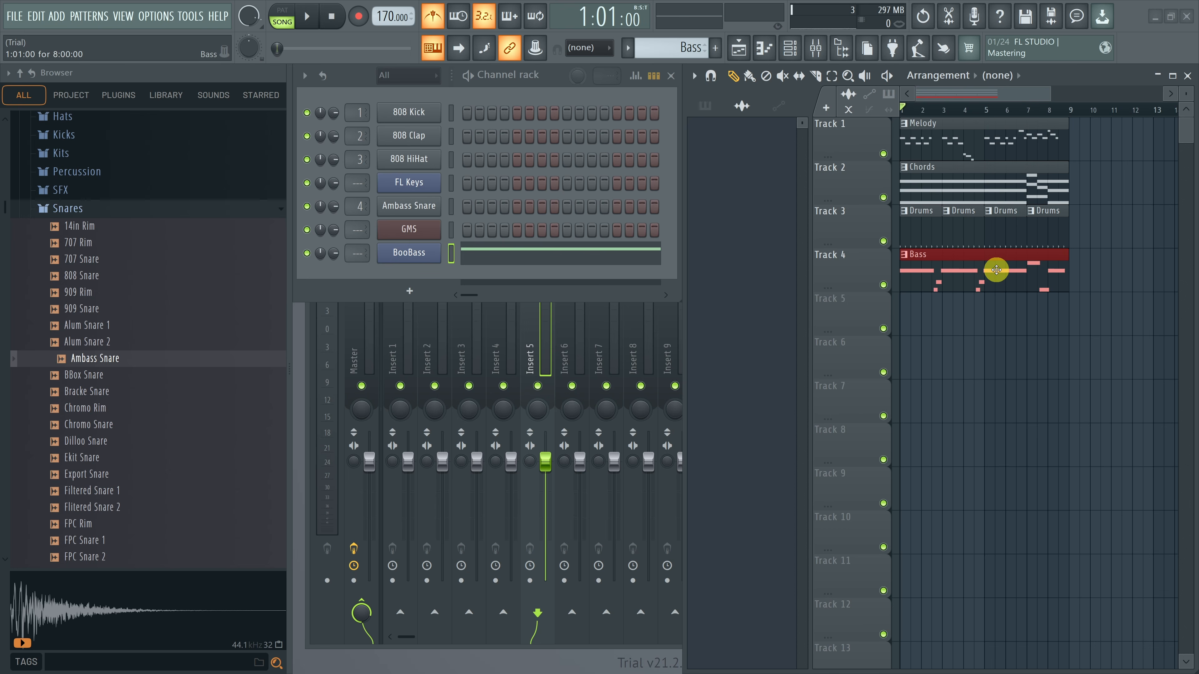
Step: Set the FL Studio ASIO input to Desktop Microphone (RØDE VideoMic GO II) and the output to Headphones (Bose QC35 II), and close the settings
left_click(150, 18)
left_click(150, 60)
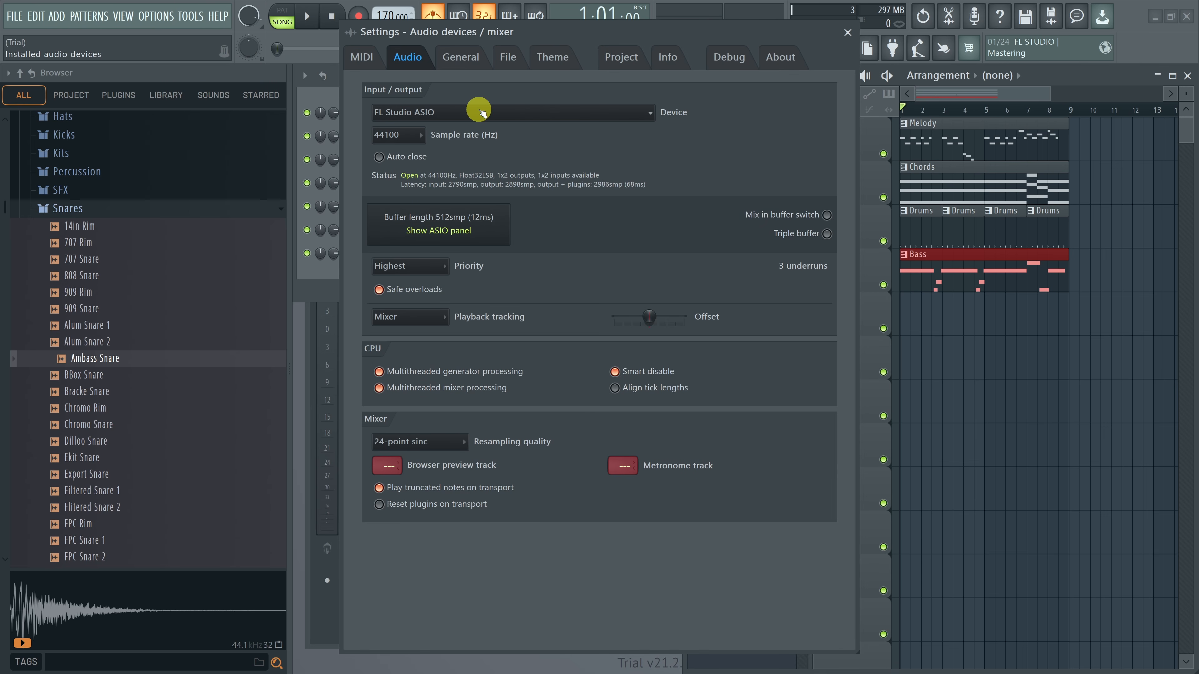
left_click(475, 229)
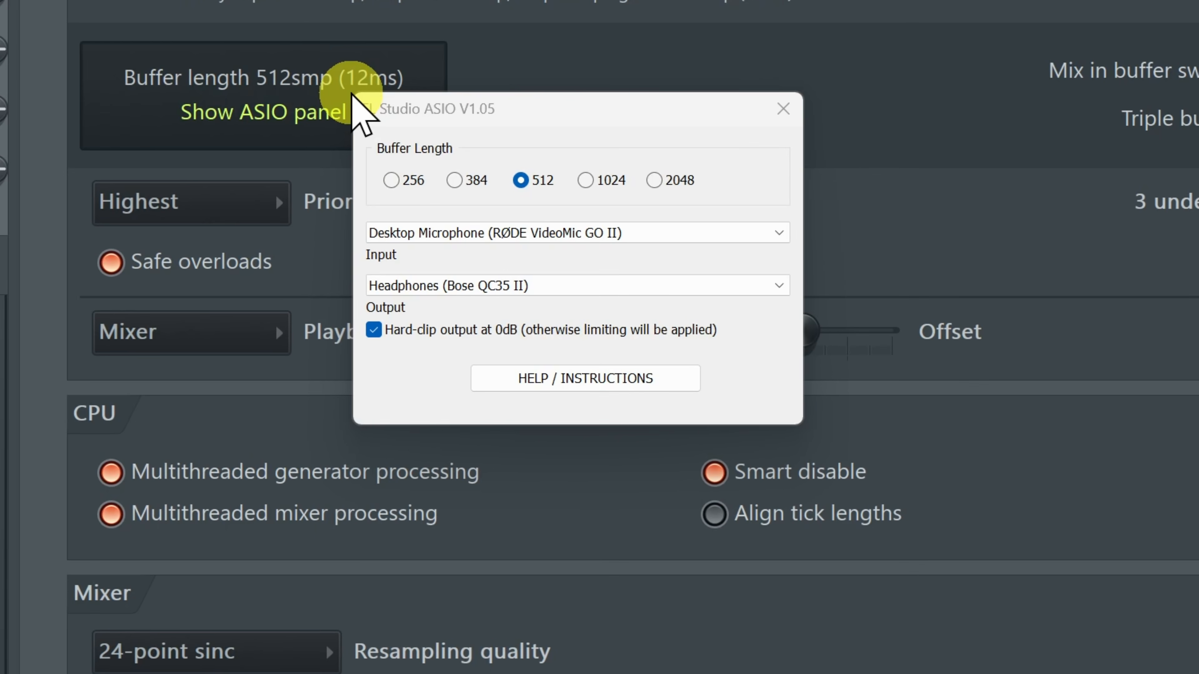
left_click(641, 231)
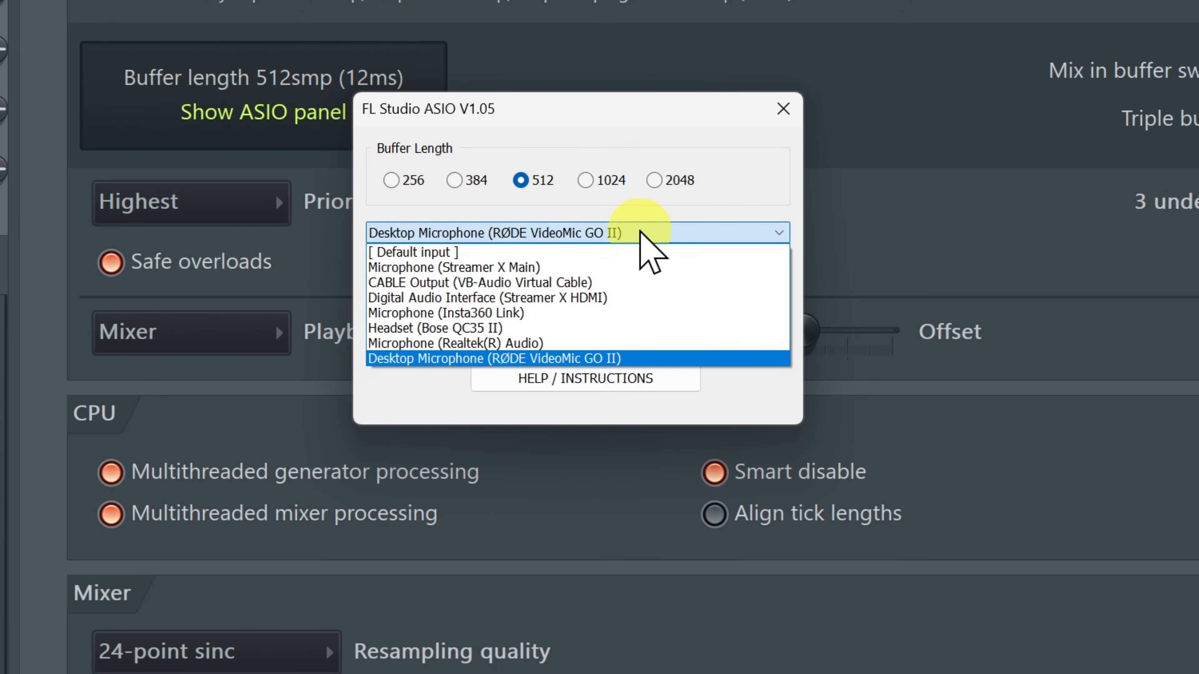
left_click(542, 357)
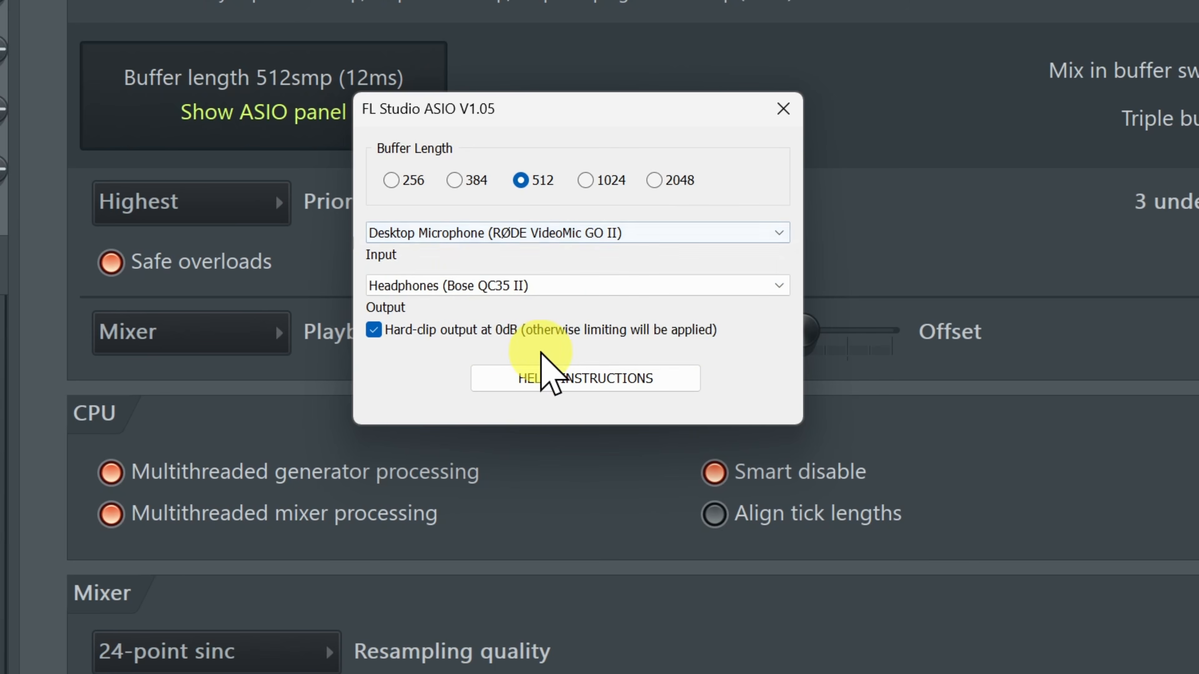
left_click(584, 284)
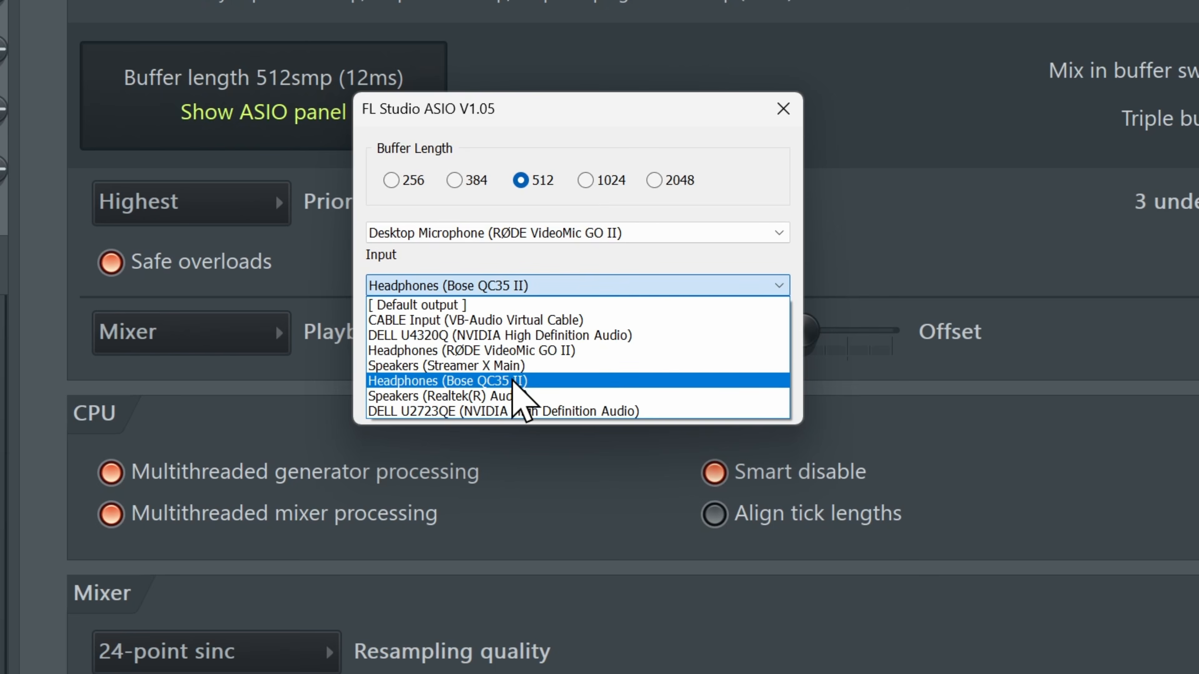
left_click(571, 284)
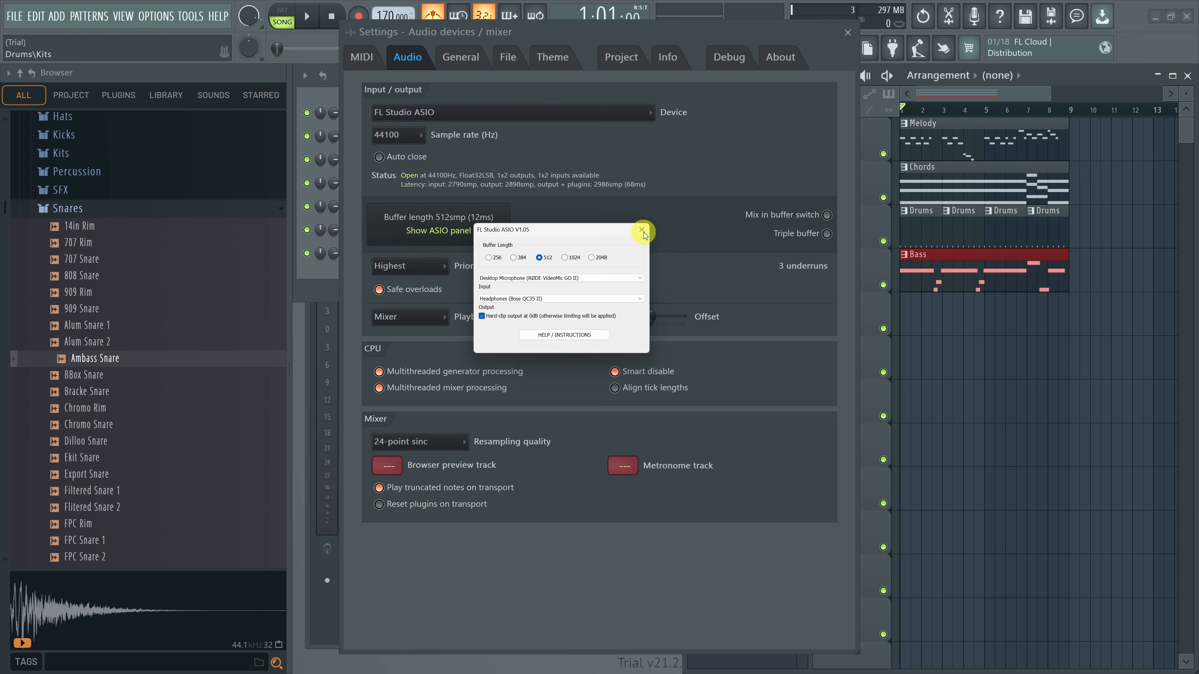
left_click(783, 108)
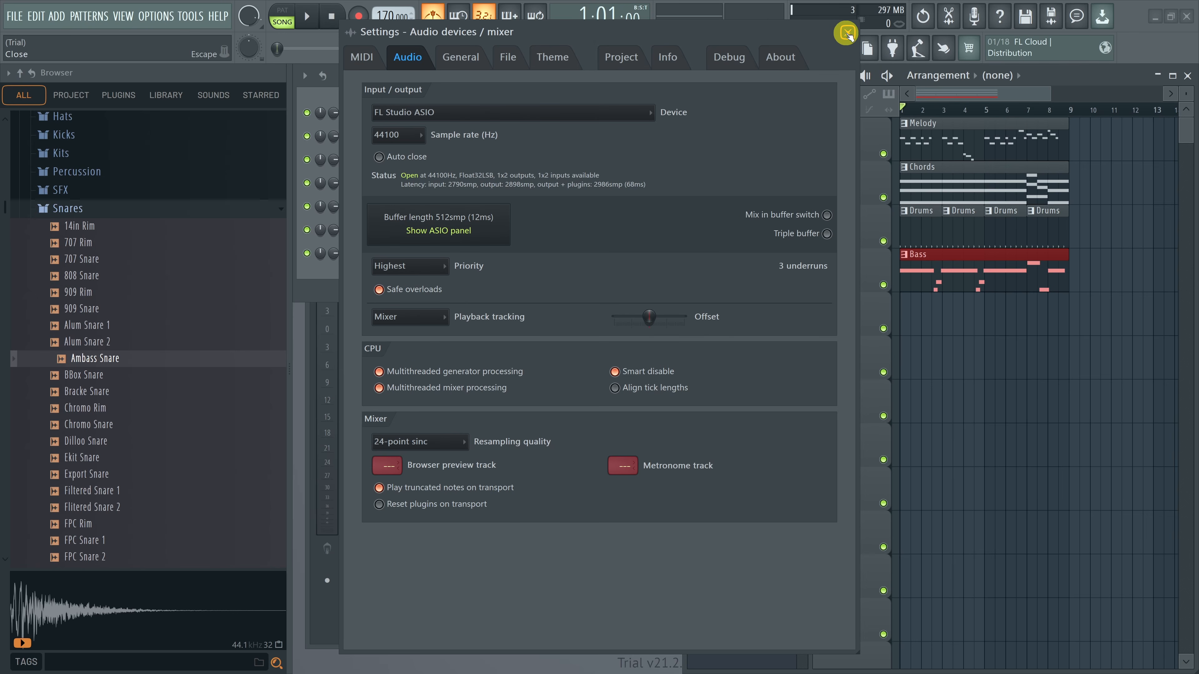
left_click(848, 33)
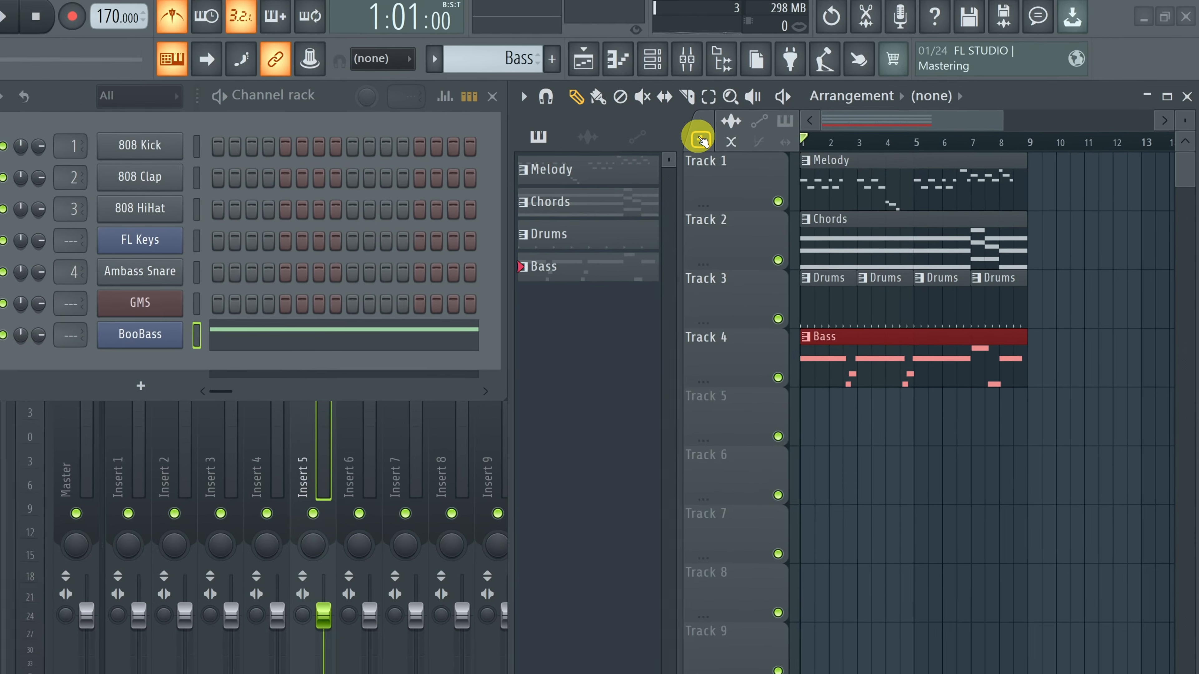
Step: Add an audio track below the Bass track in the playlist and set its input to mono In 1
left_click(825, 108)
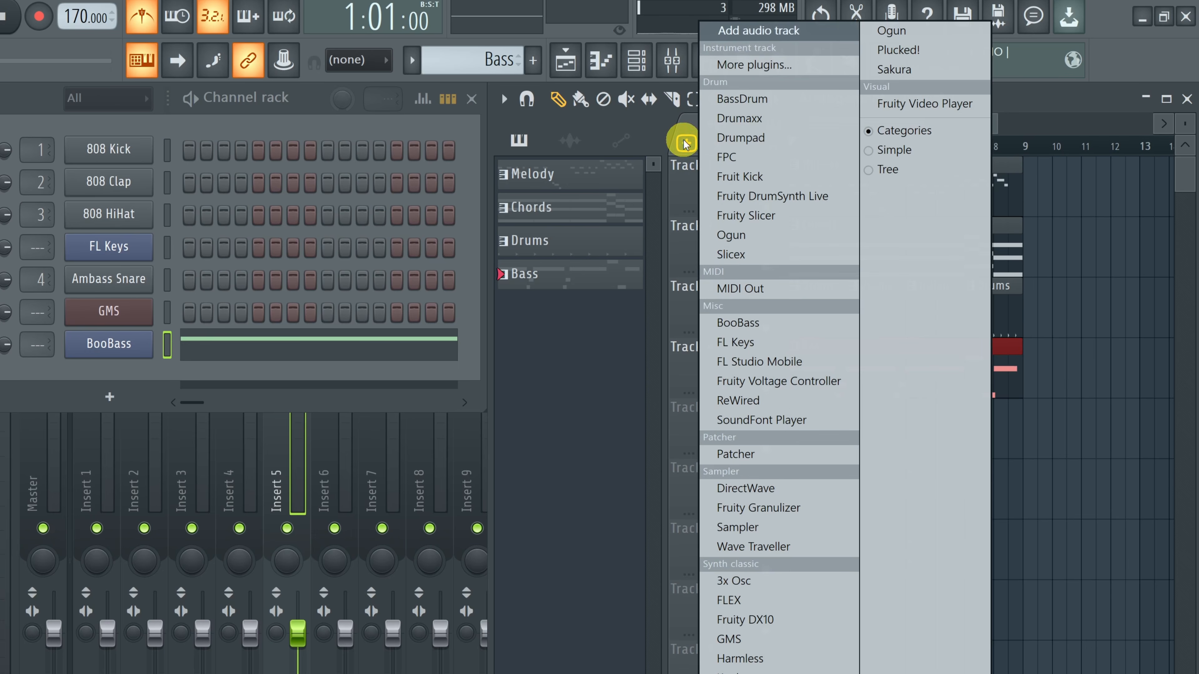
left_click(739, 33)
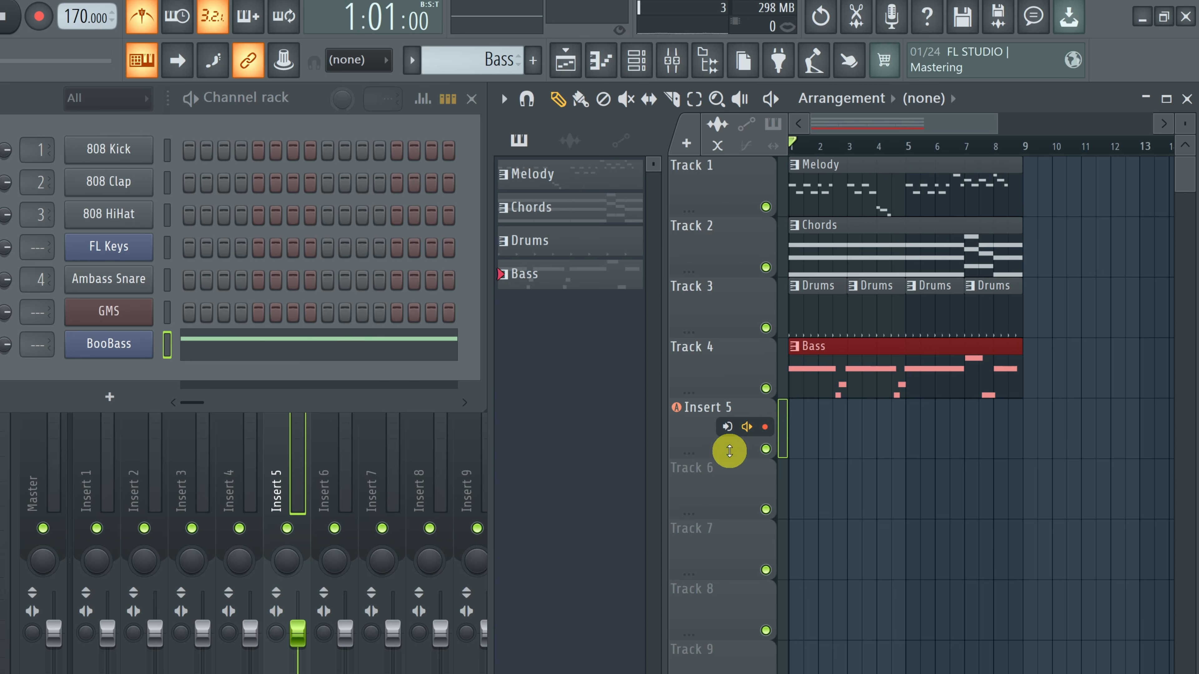
left_click(726, 428)
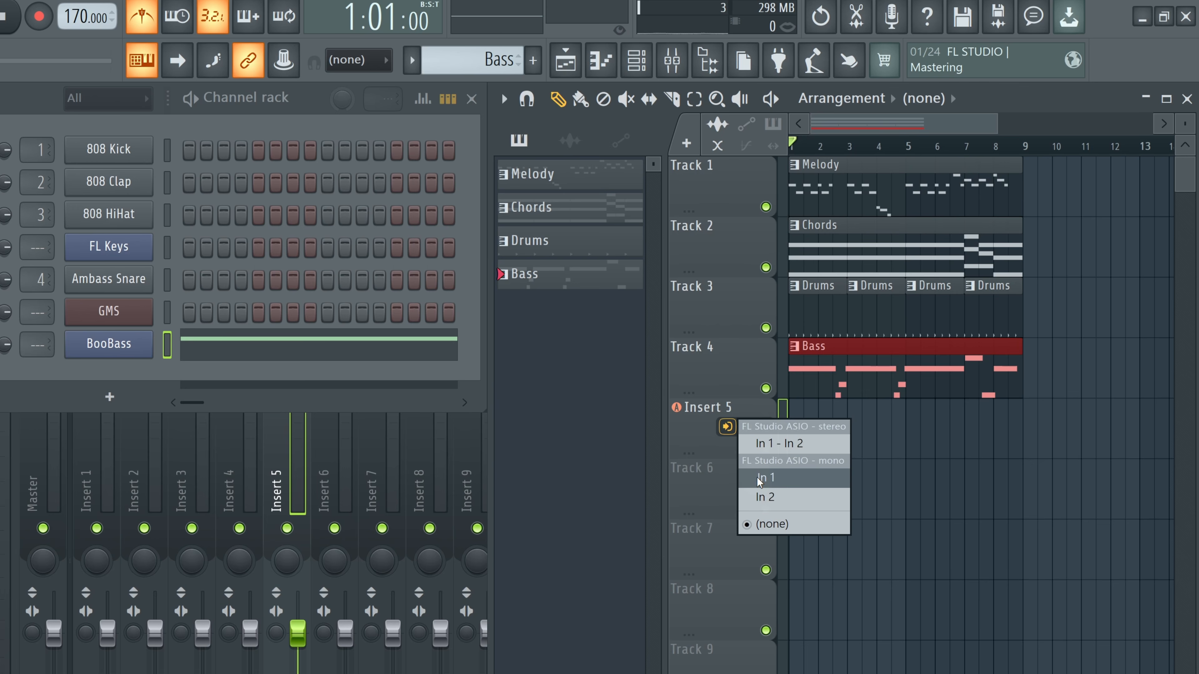
left_click(770, 480)
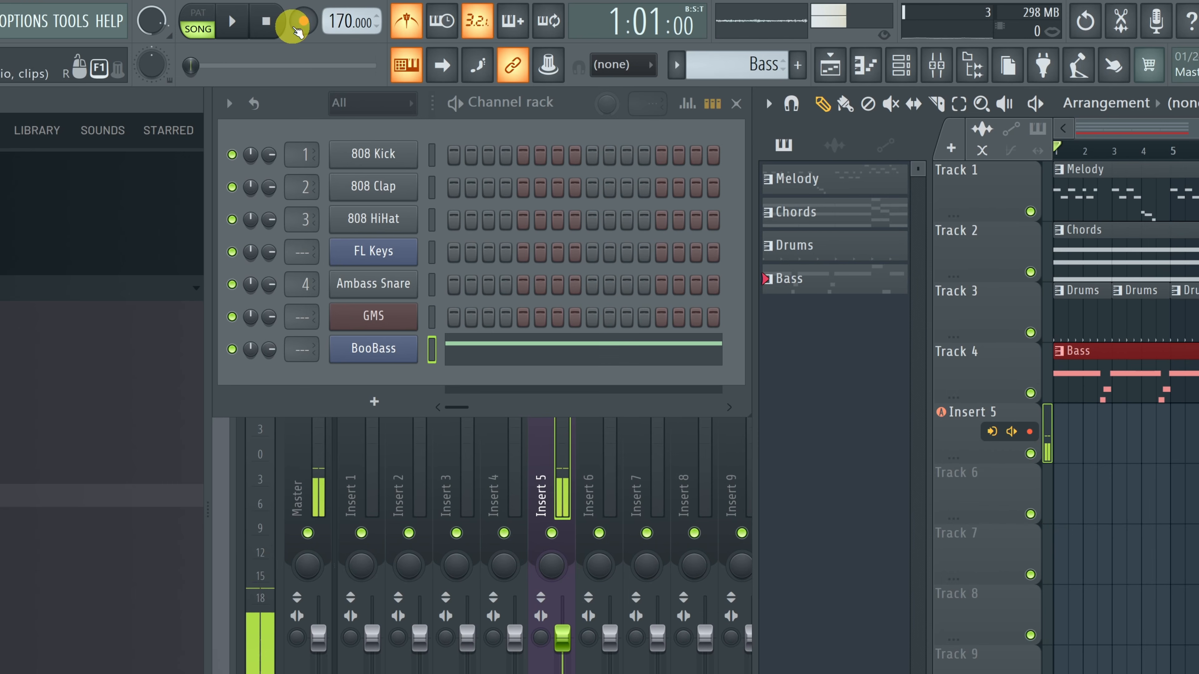
Step: Record a microphone take over the eight-bar song as an audio clip on the Insert 5 track, and disarm that track
left_click(304, 22)
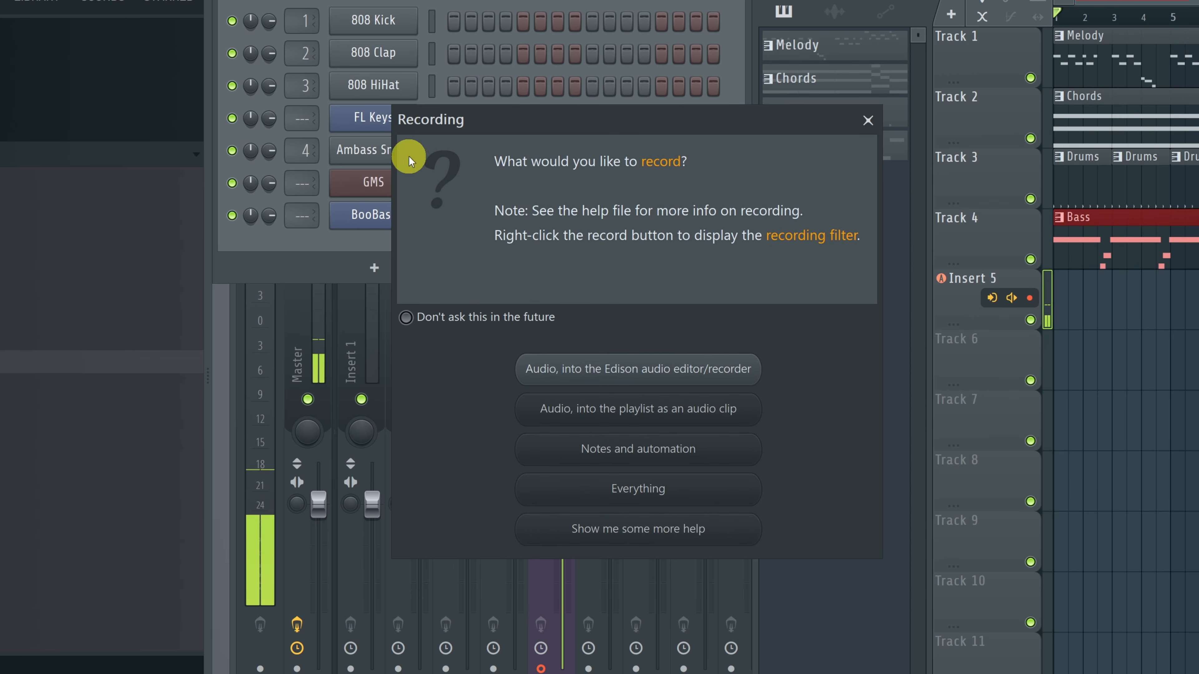
left_click(589, 554)
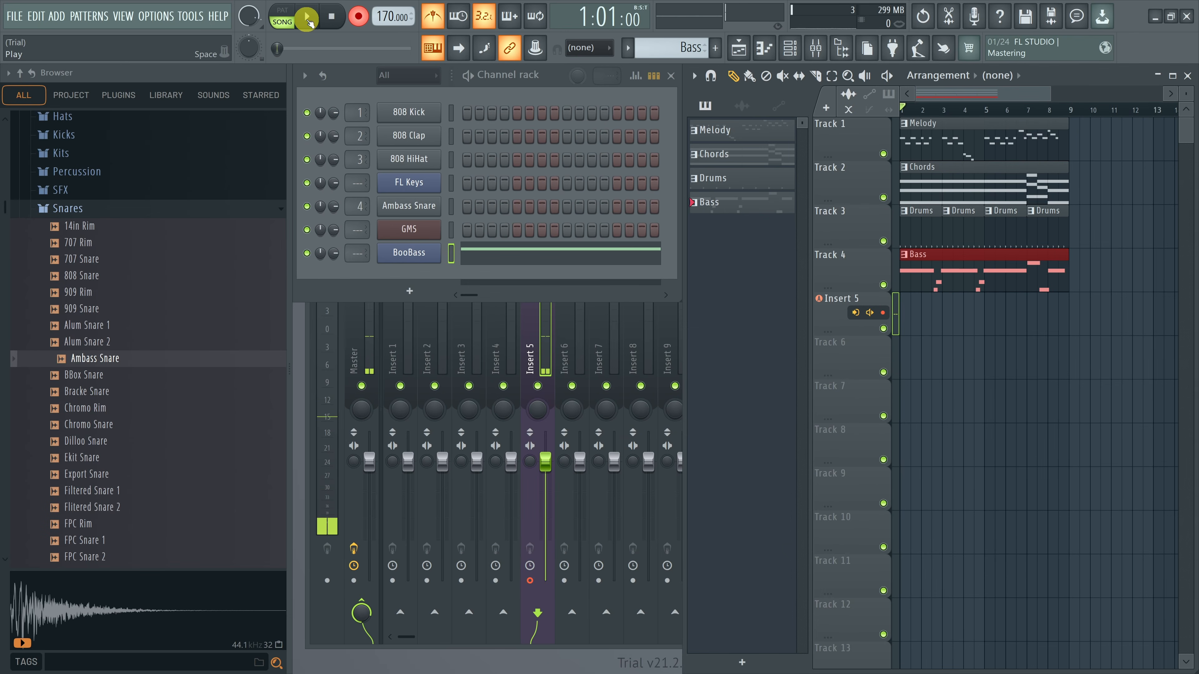
left_click(308, 19)
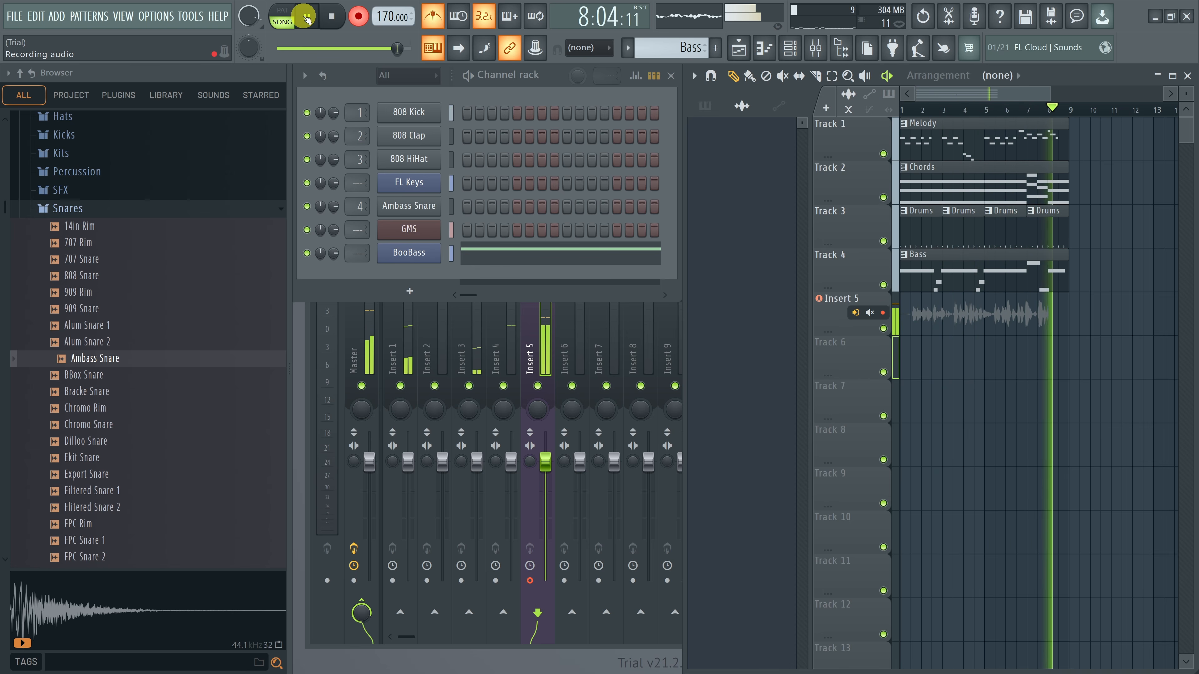
left_click(340, 19)
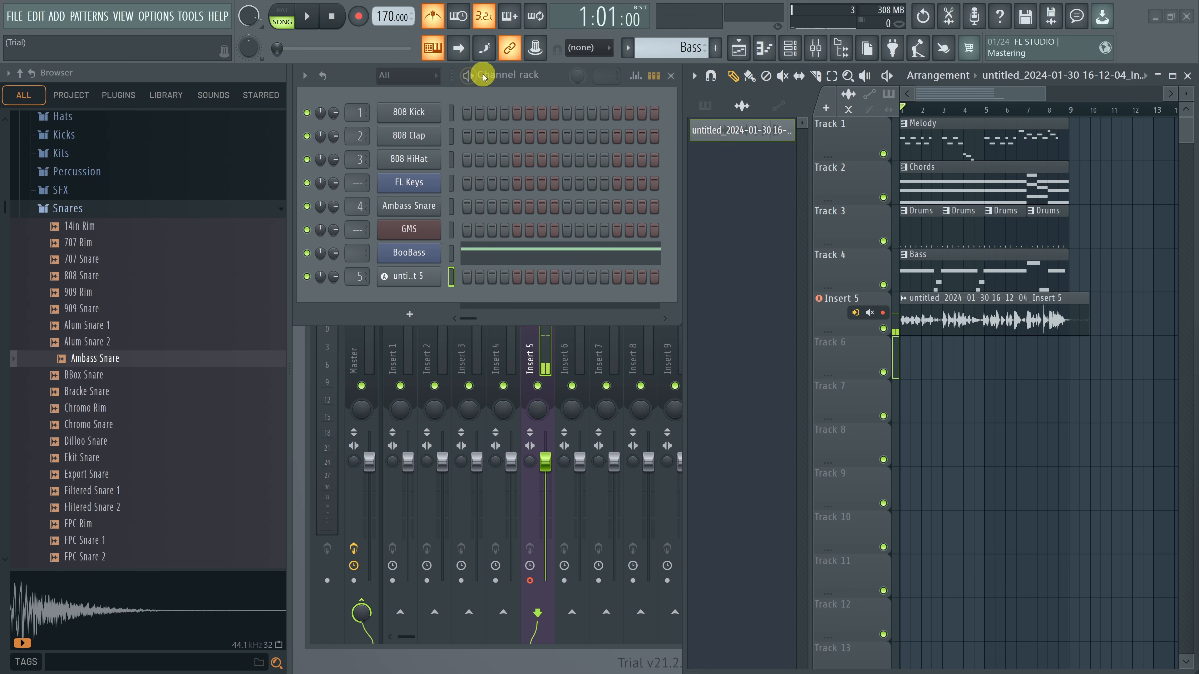
left_click(882, 312)
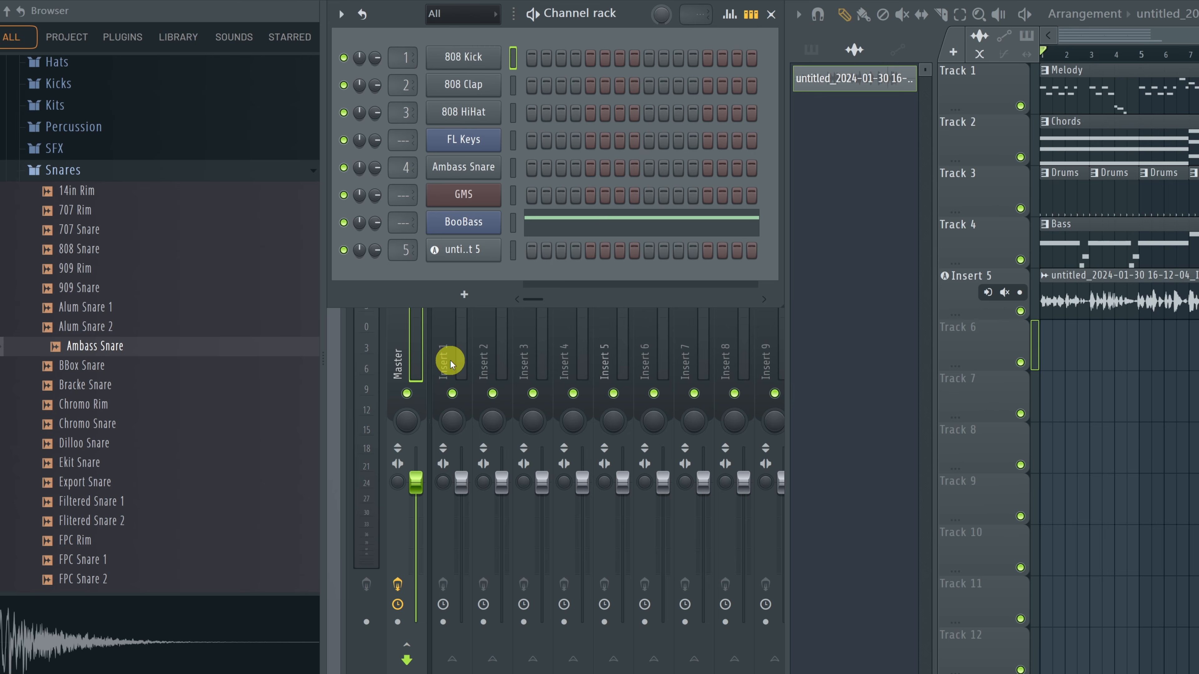
Step: Route the FL Keys channel to mixer track 7, GMS to track 8 and BooBass to track 9
left_click(447, 319)
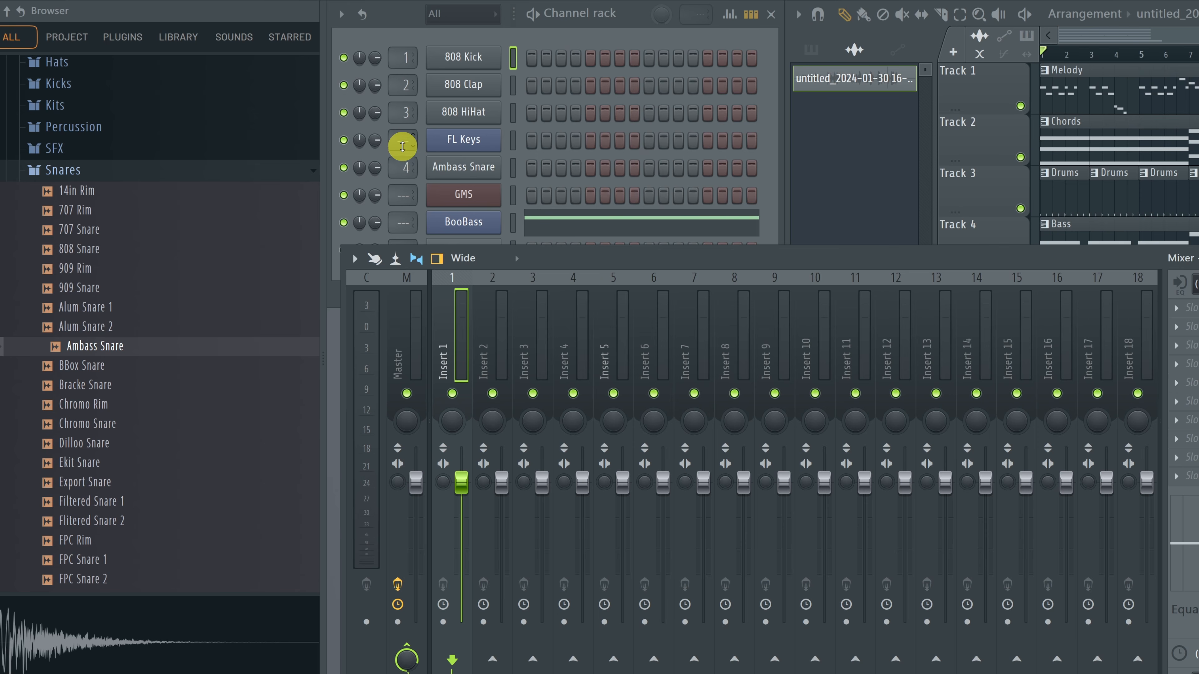
left_click_drag(403, 141, 407, 103)
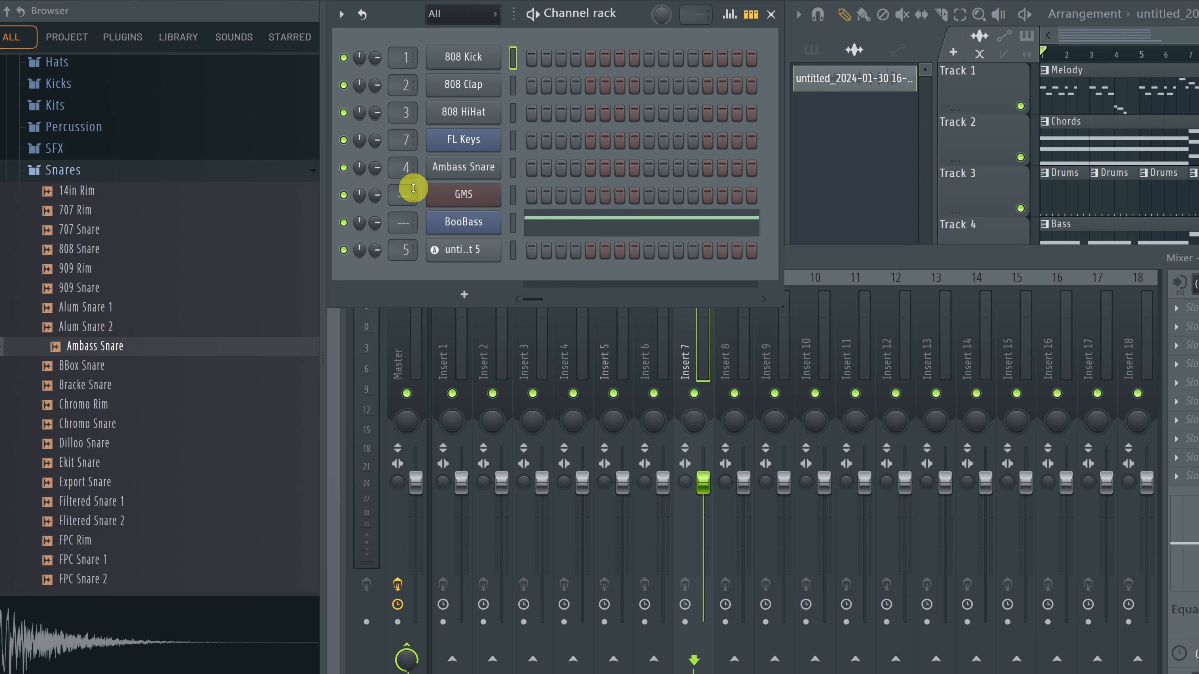
left_click_drag(405, 194, 408, 154)
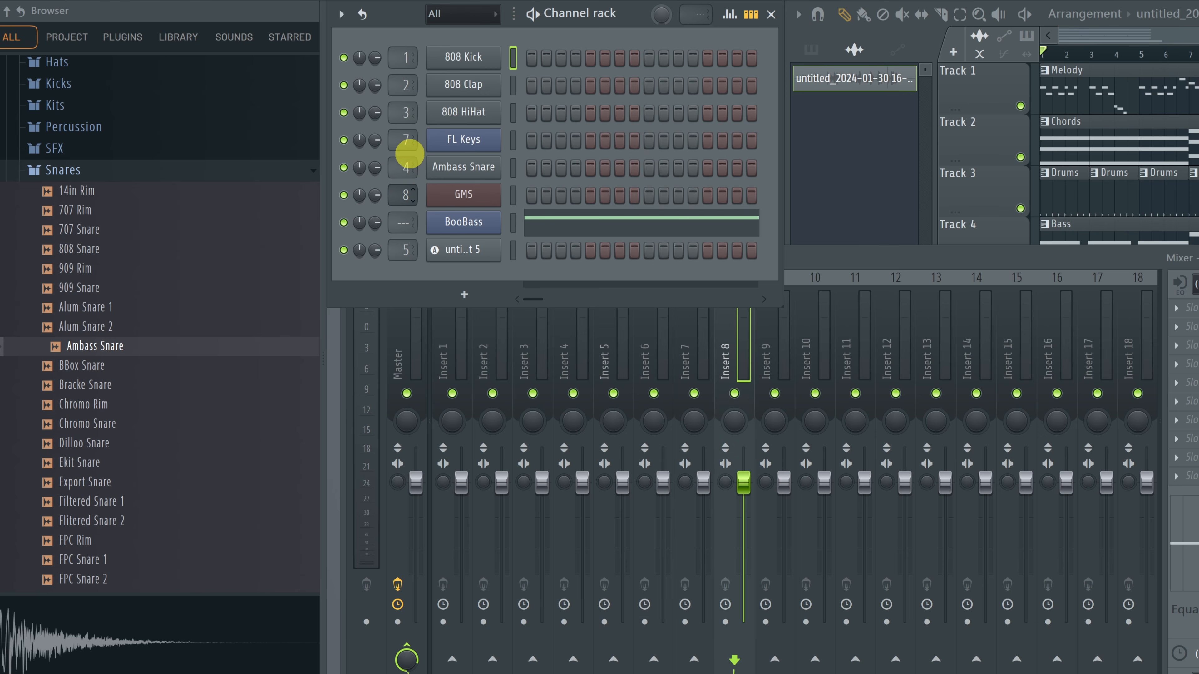
left_click_drag(410, 226, 415, 177)
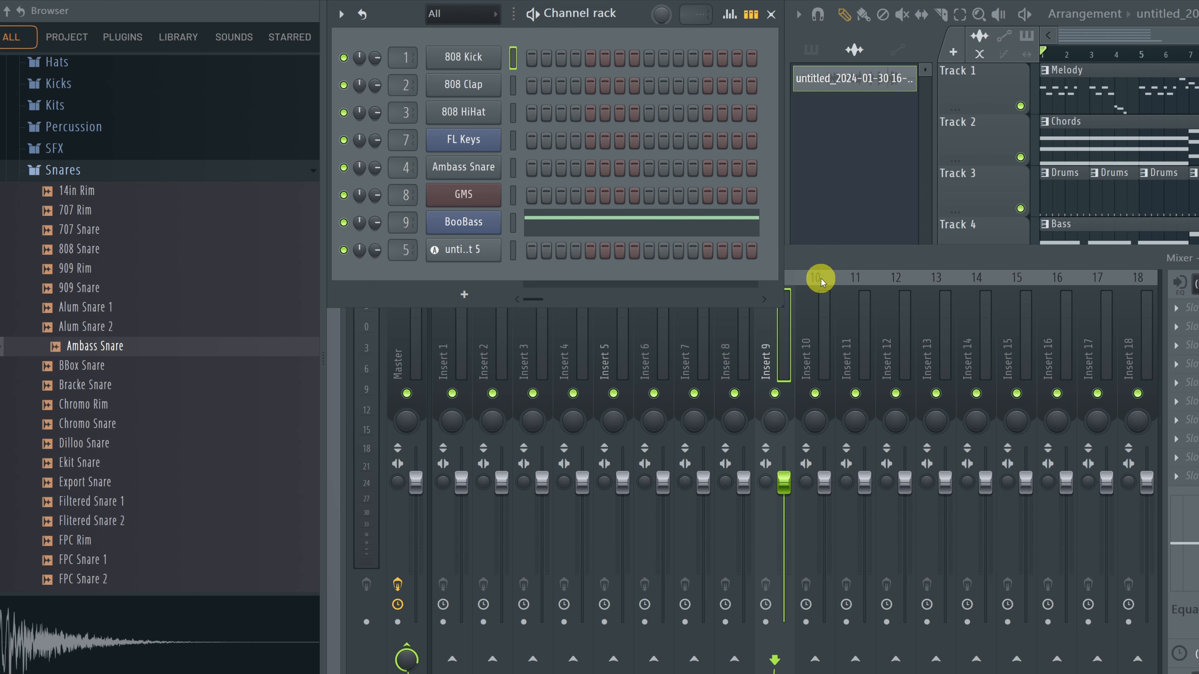
left_click(448, 385)
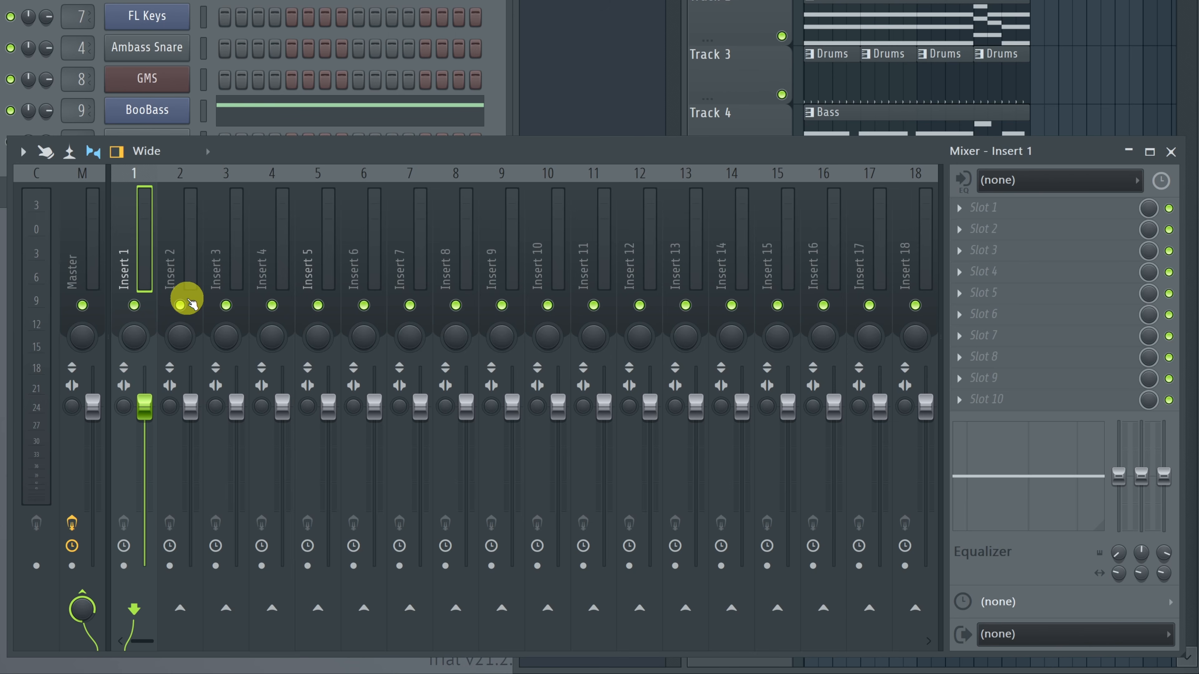
right_click(126, 269)
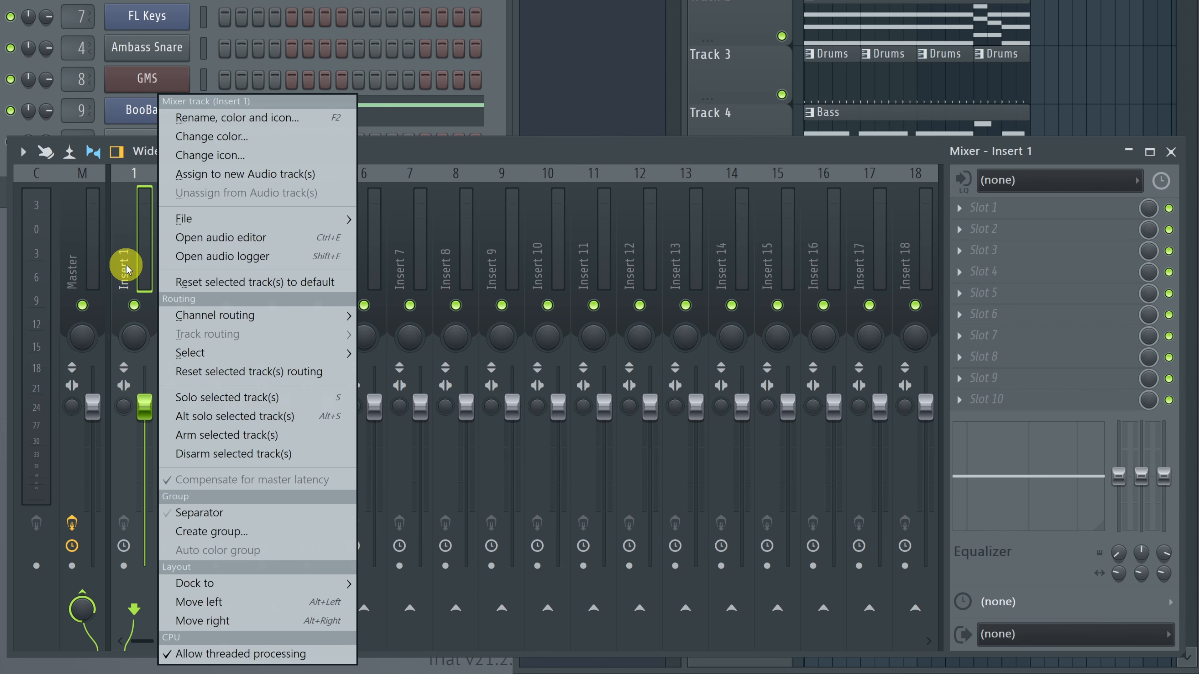
left_click(222, 118)
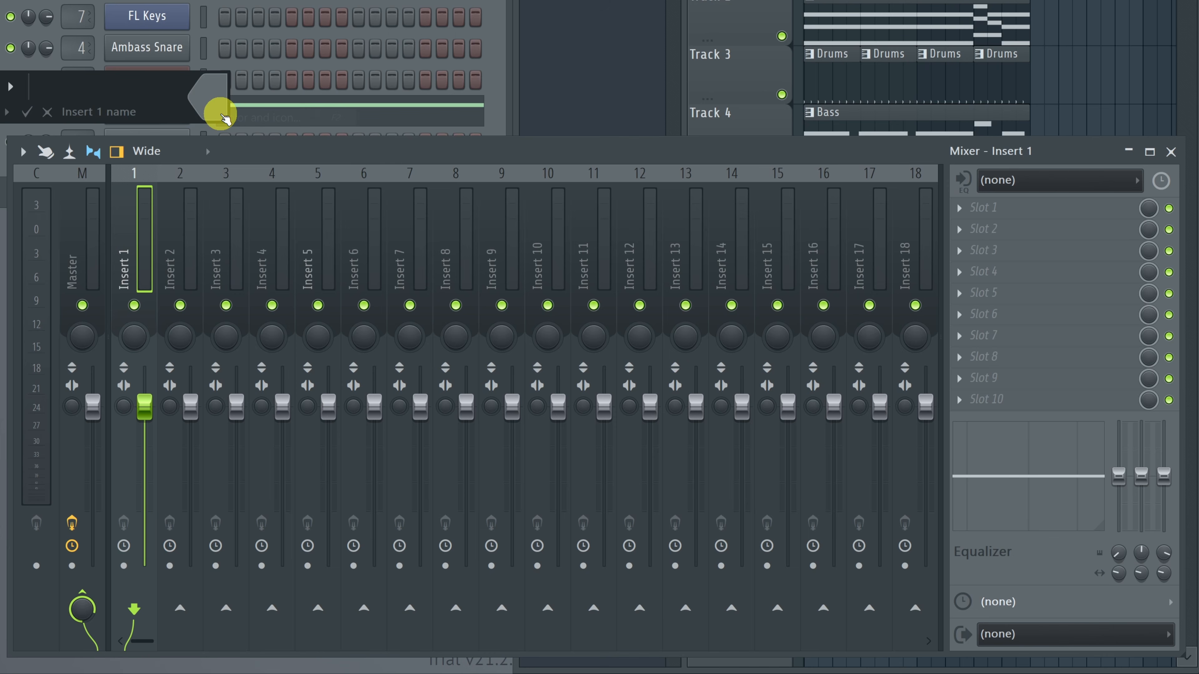
key("Escape")
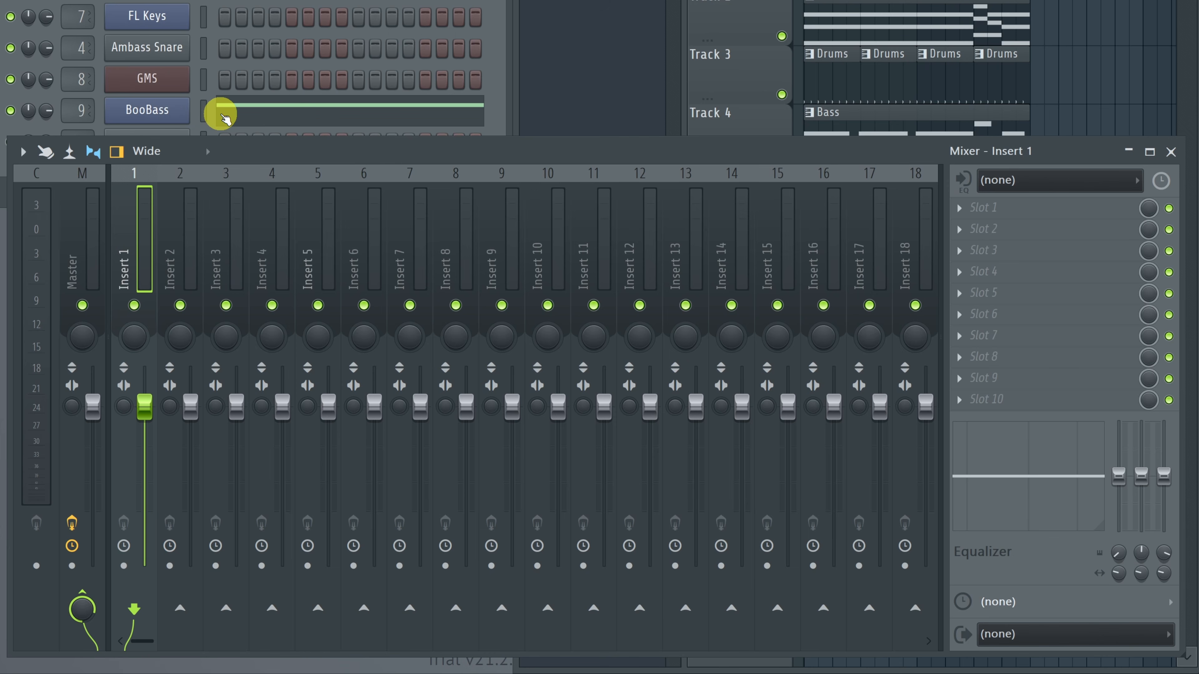
Step: Name the mixer tracks after their sources: 808 Kick, 808 Clap, 808 HiHat, Ambass Snare, Vocals, FL Keys, GMS and BooBass
double_click(133, 278)
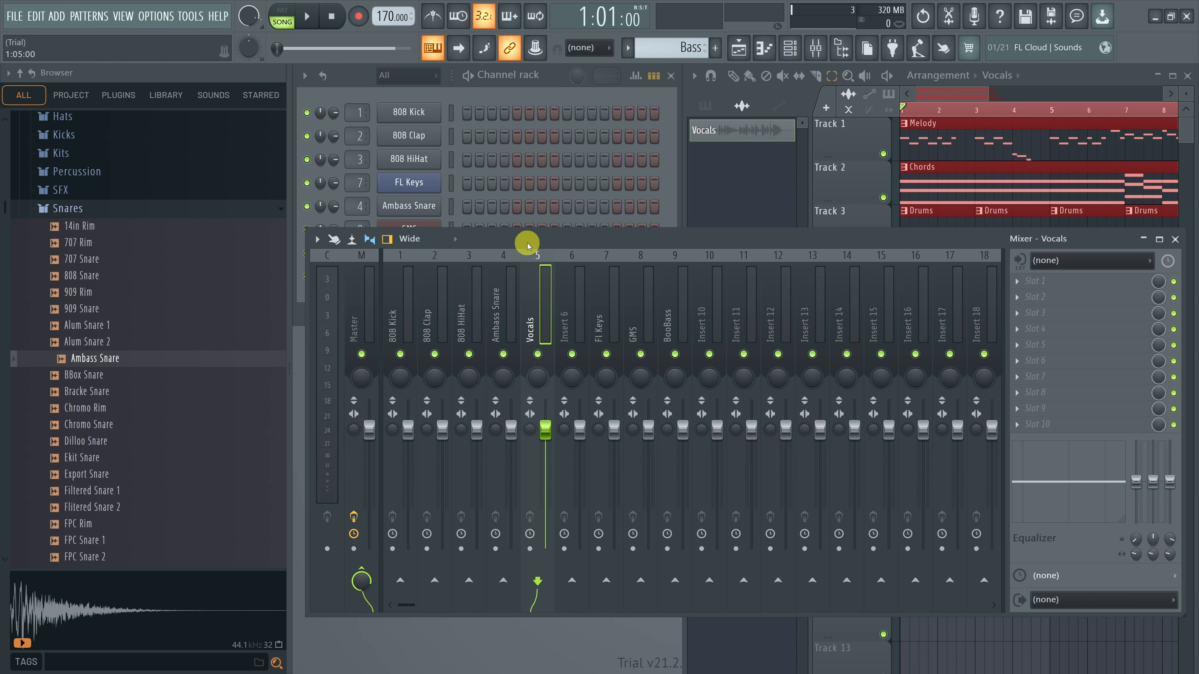
Step: Play the song and balance the mix by lowering the volume of the Vocals, FL Keys, GMS and BooBass mixer tracks
key("space")
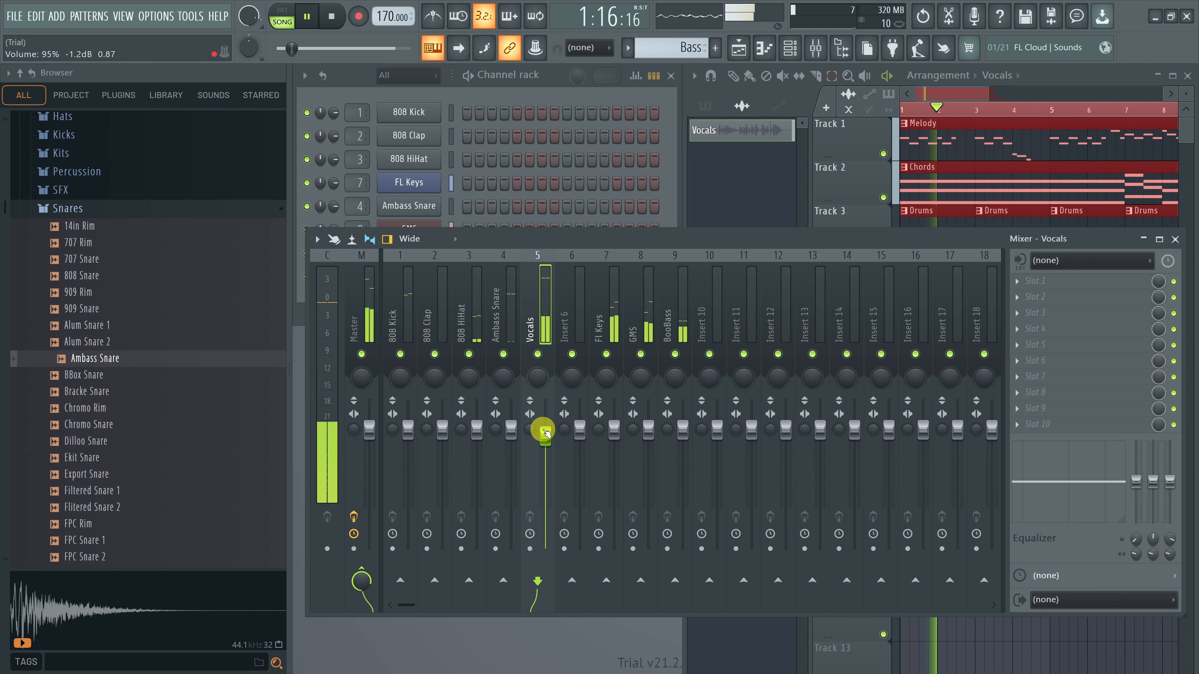
mouse_move(545, 432)
left_mouse_down()
mouse_move(532, 464)
mouse_move(550, 450)
left_mouse_up()
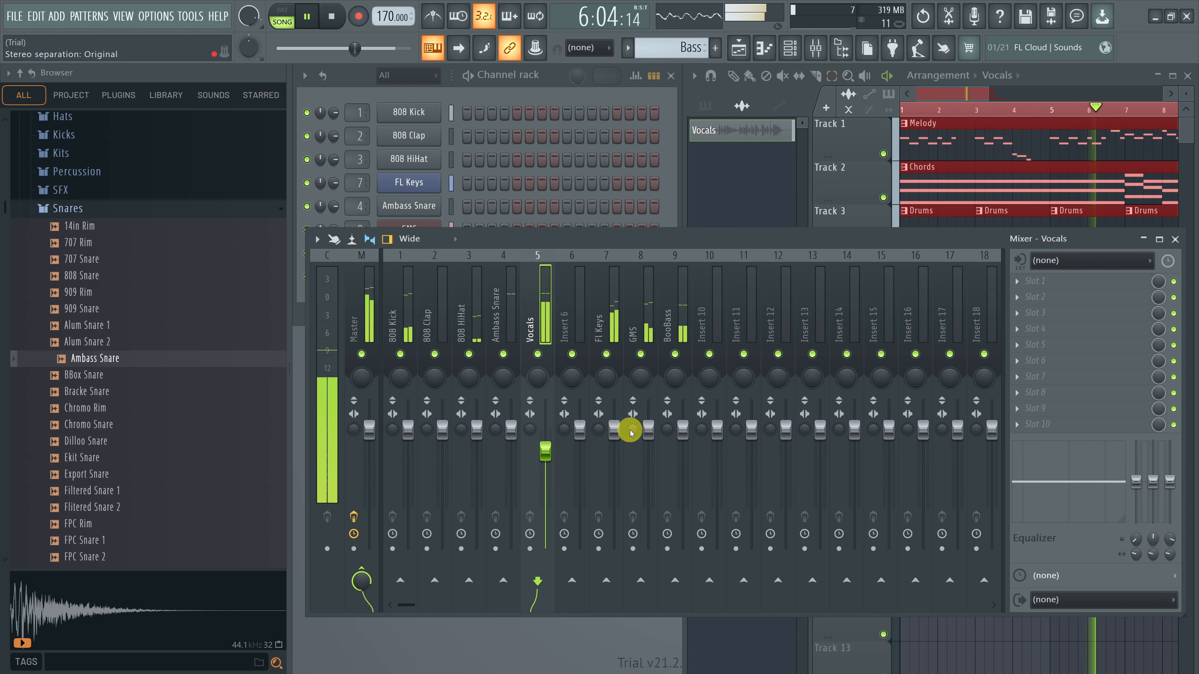
left_click_drag(621, 433, 616, 434)
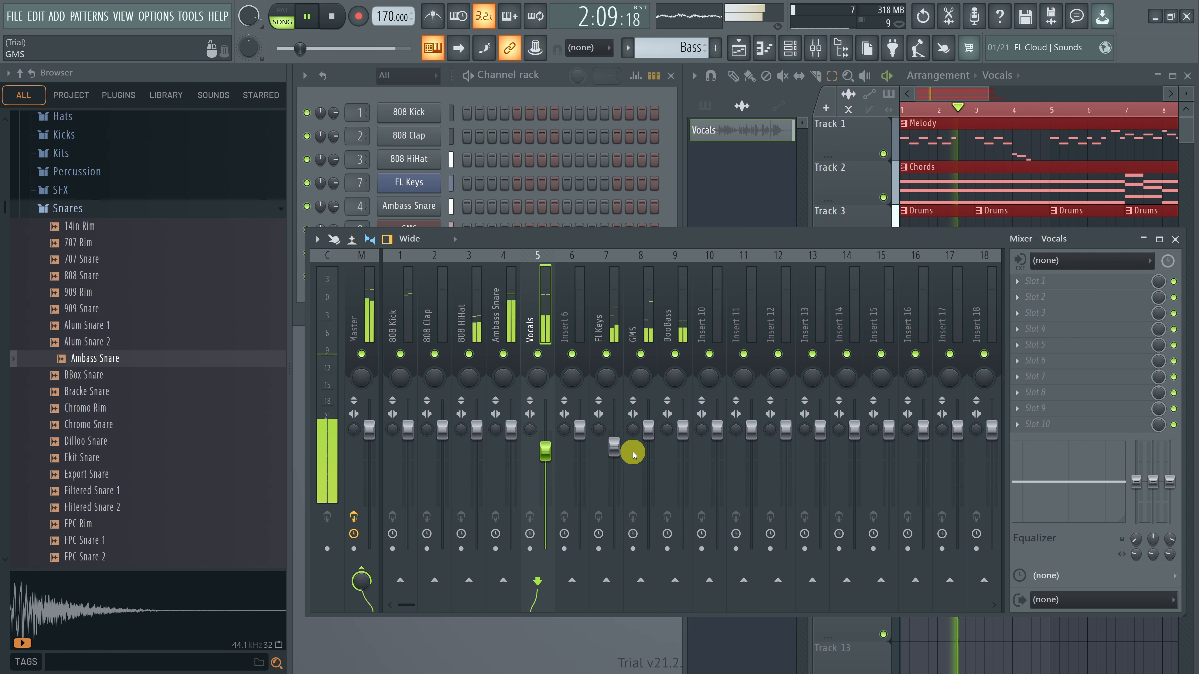
left_click_drag(618, 450, 614, 452)
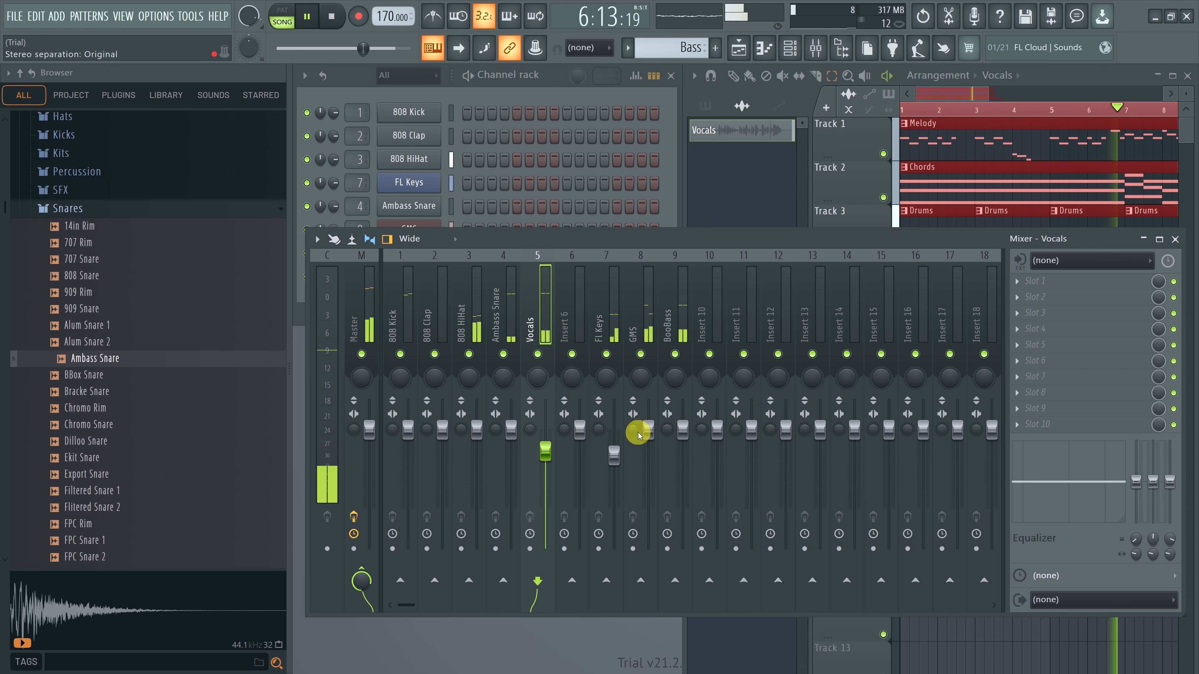
left_click_drag(648, 427, 684, 436)
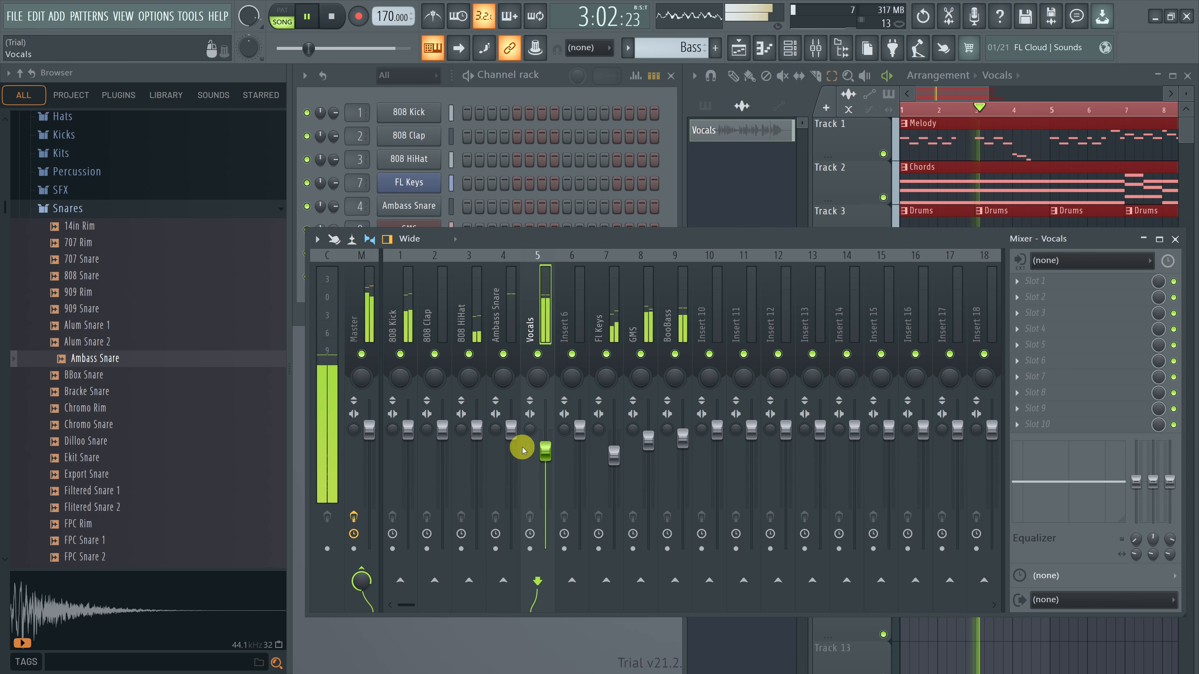
Step: Lower the Ambass Snare volume to about 91% and the Vocals to about 79% in the mixer, and stop playback
left_click_drag(548, 452, 548, 454)
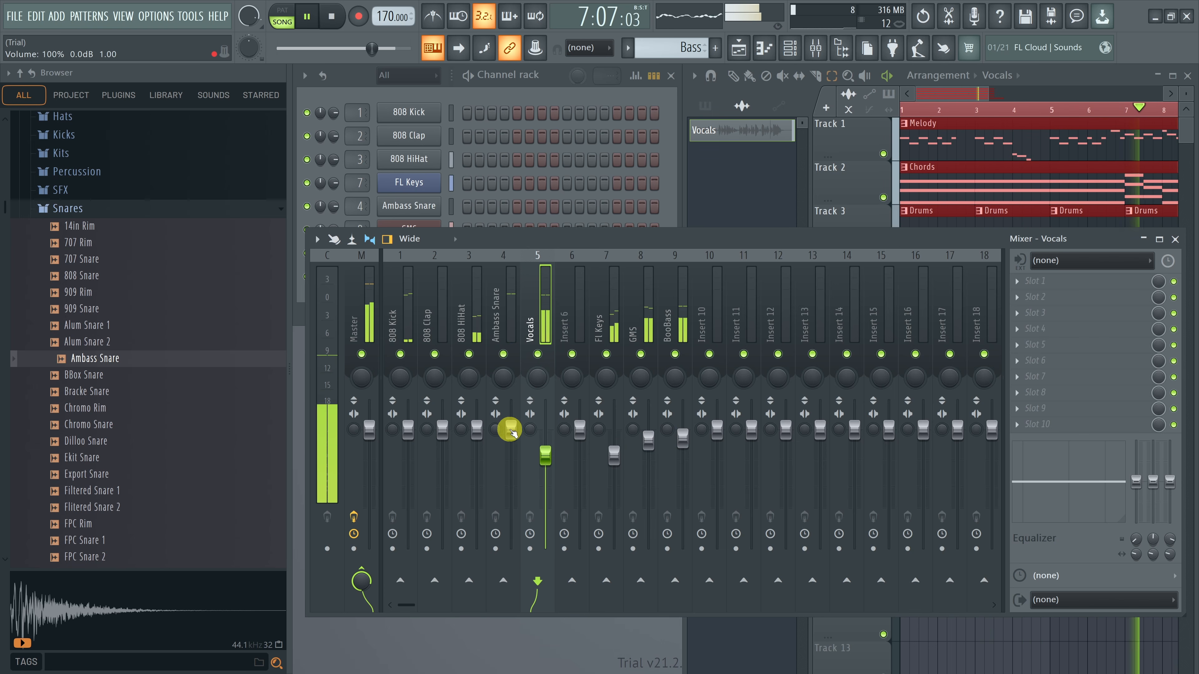
left_click_drag(515, 429, 516, 430)
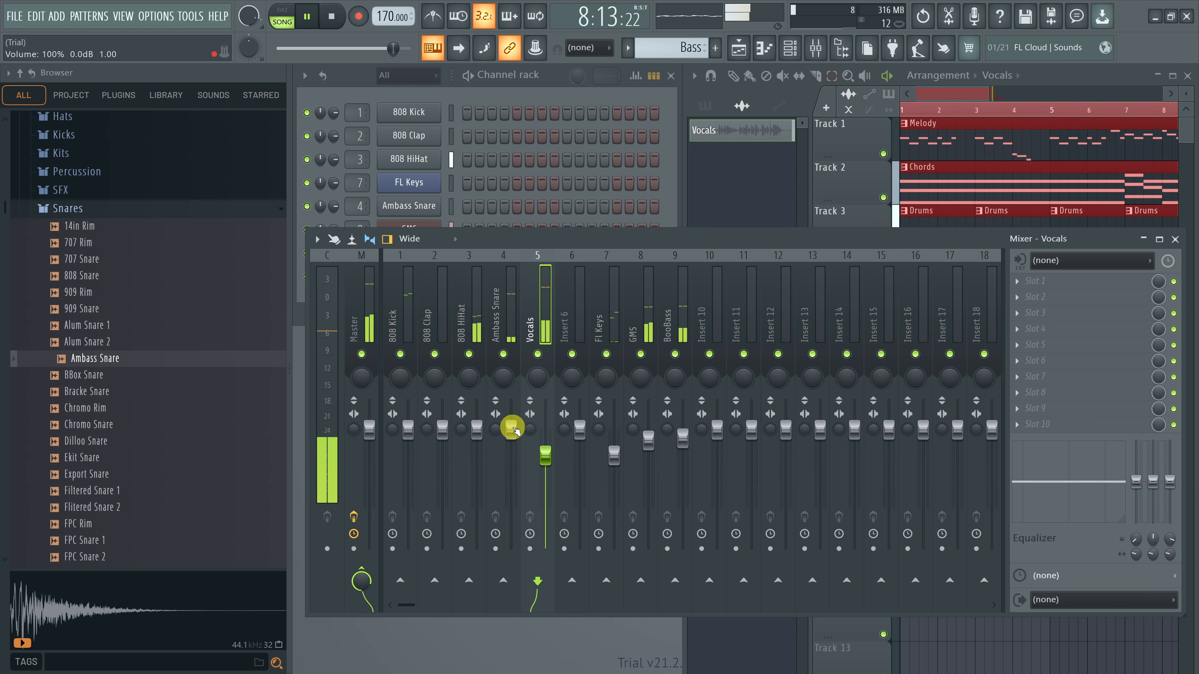
scroll(514, 430, "down", 3)
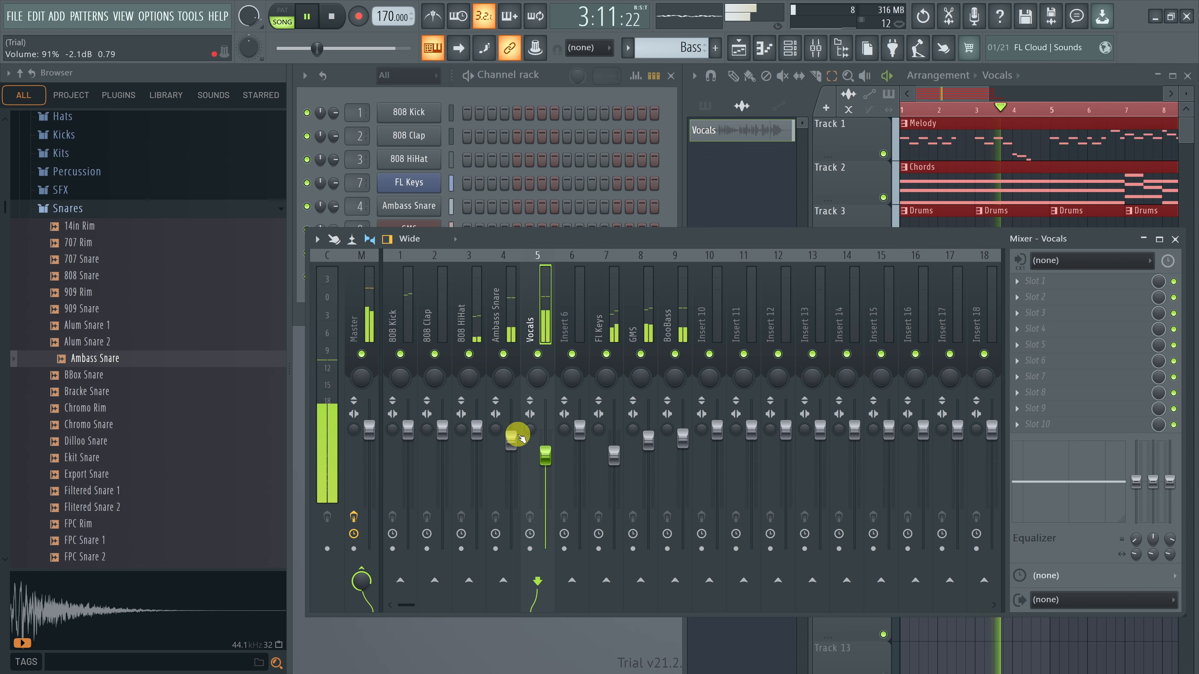
left_click_drag(537, 462, 551, 456)
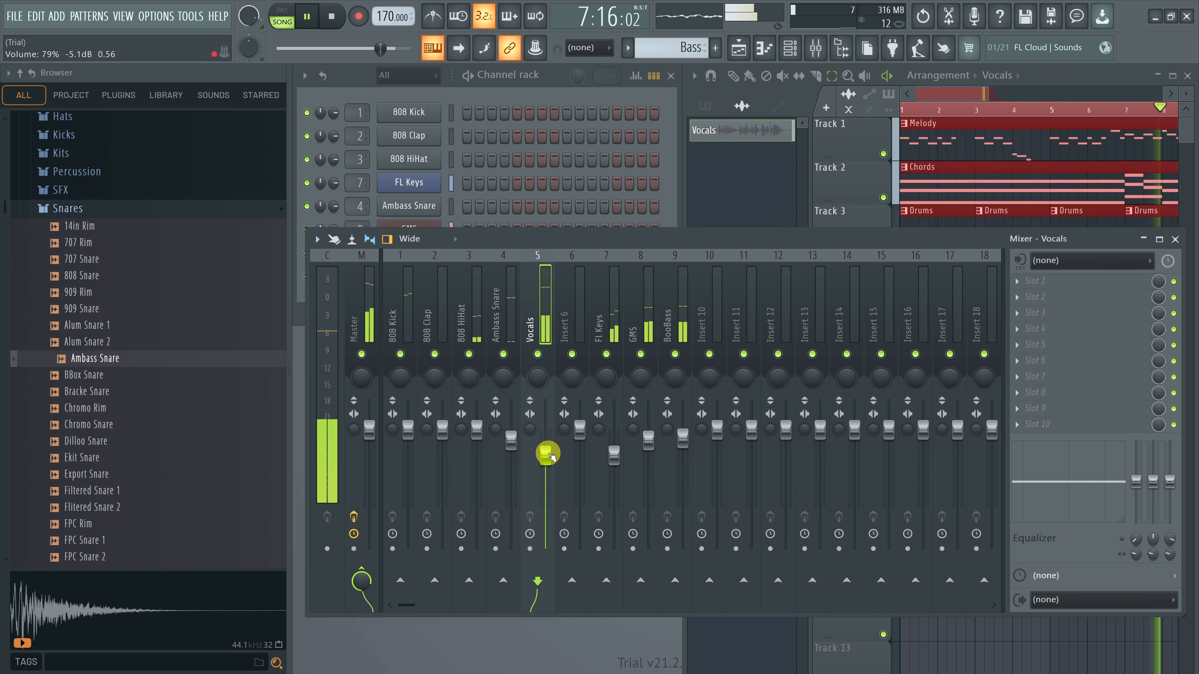
key("space")
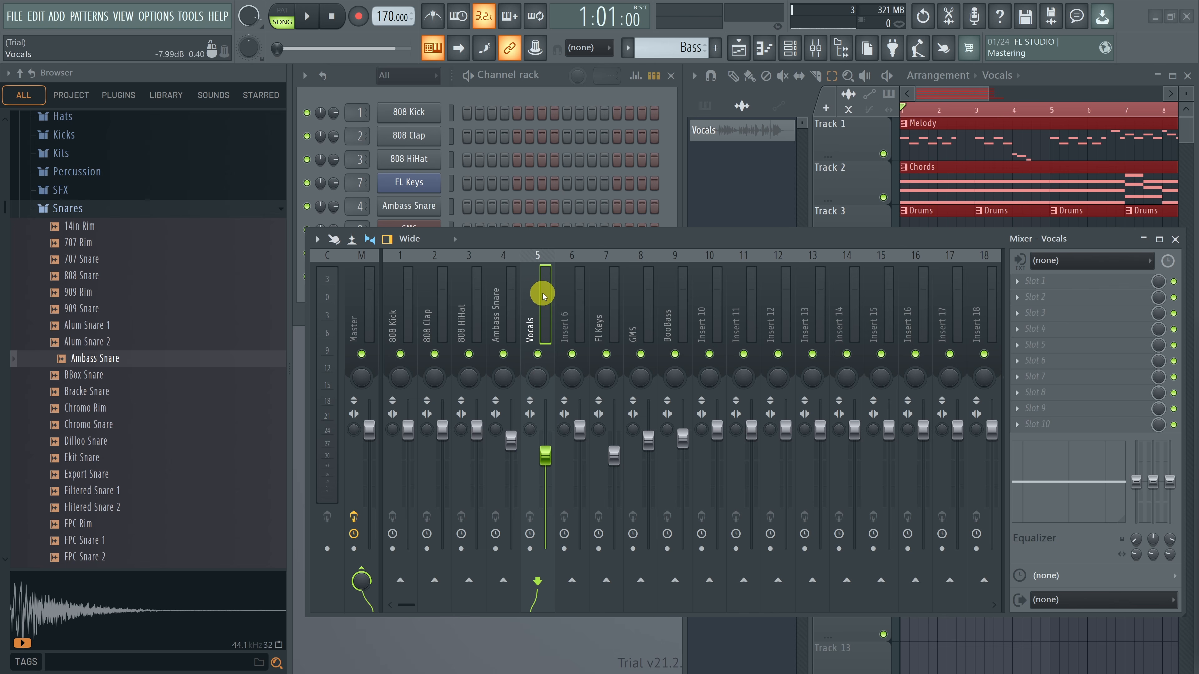
Step: Add Fruity Reeverb 2 to the first effect slot of the Vocals mixer track and apply its Small Studio preset
left_click(611, 311)
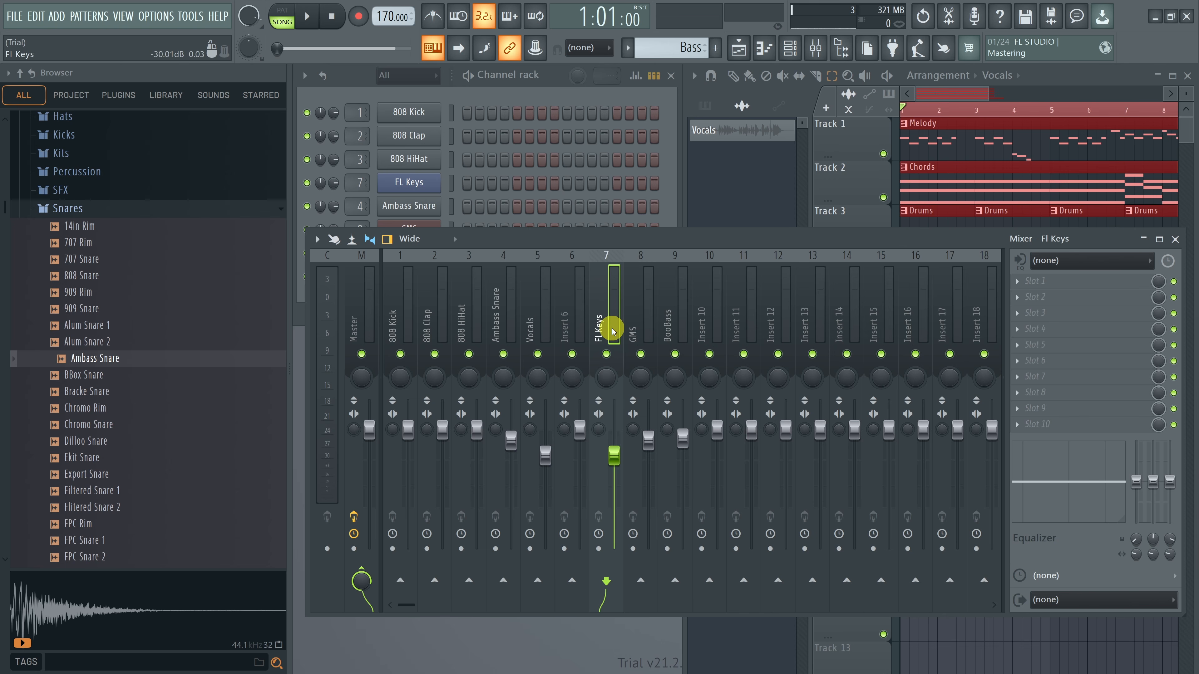
left_click(543, 325)
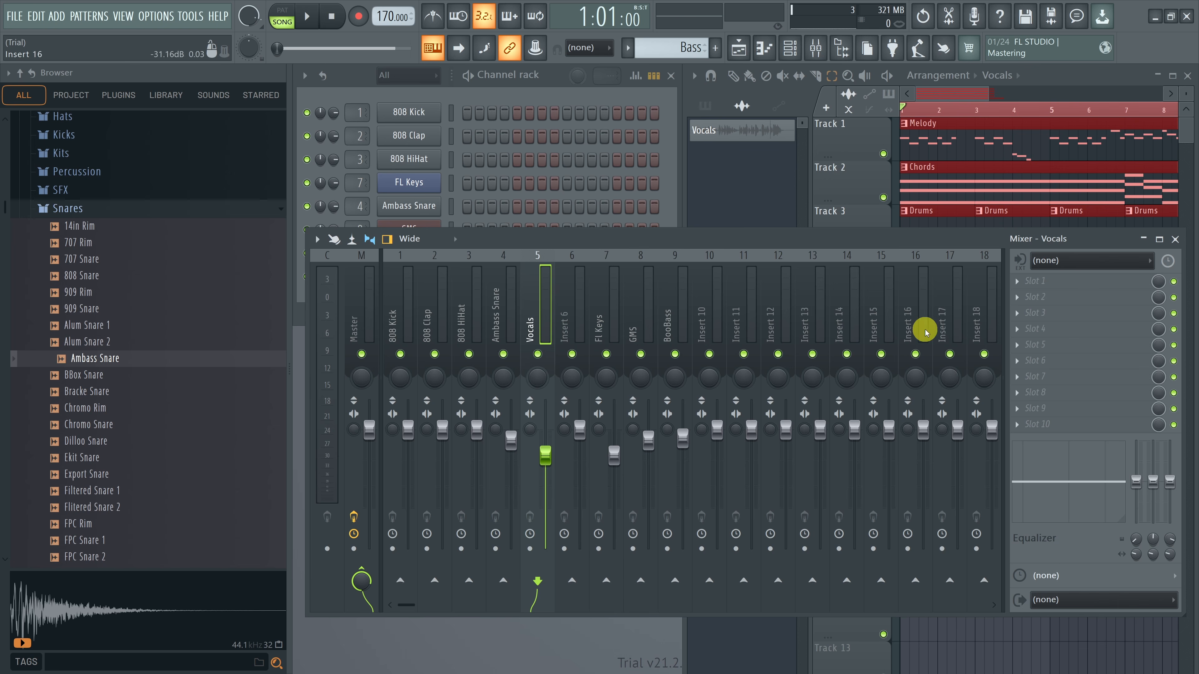
left_click(1020, 282)
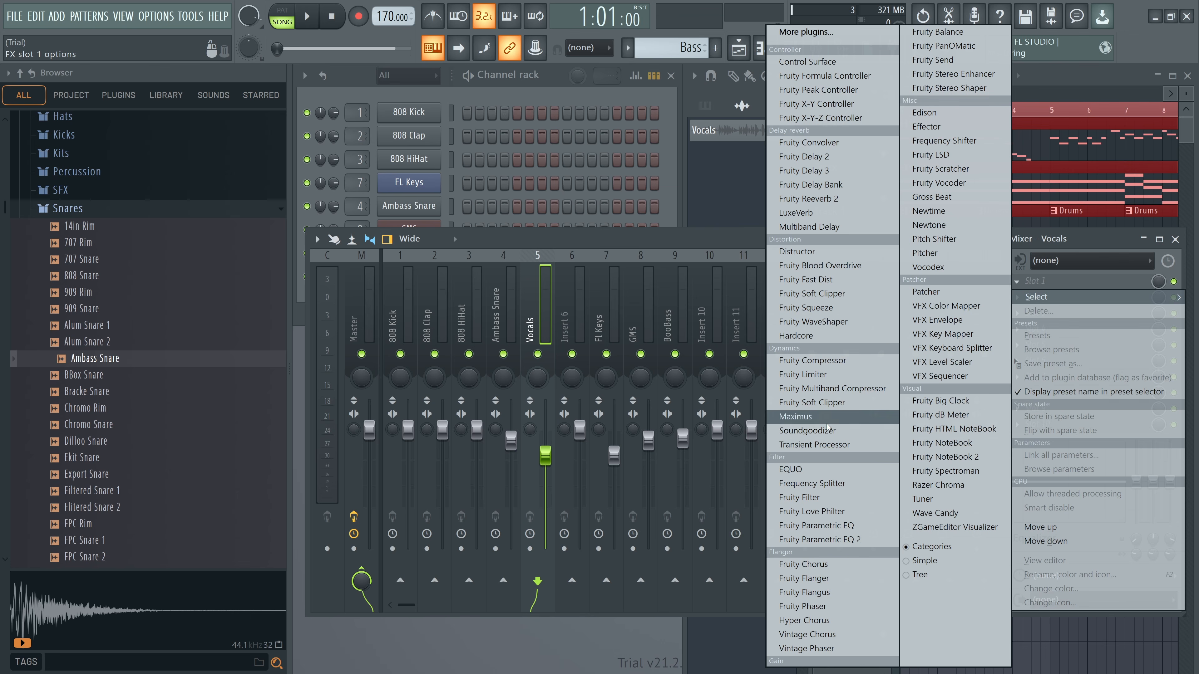
left_click(829, 199)
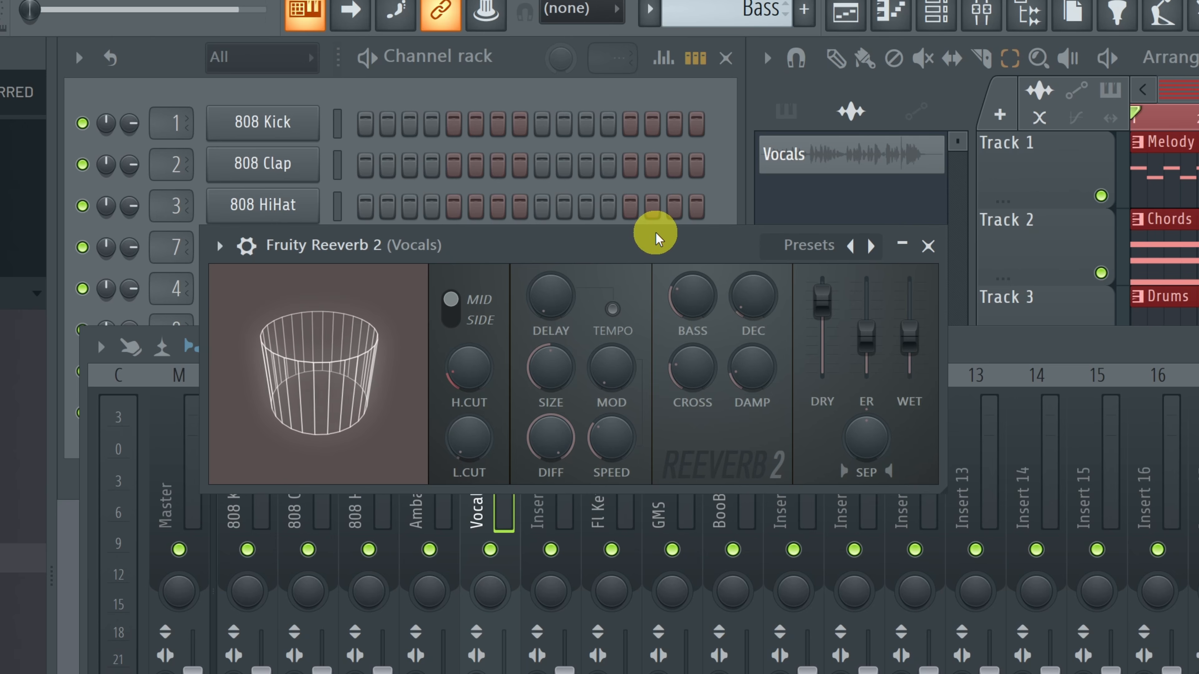
left_click(810, 246)
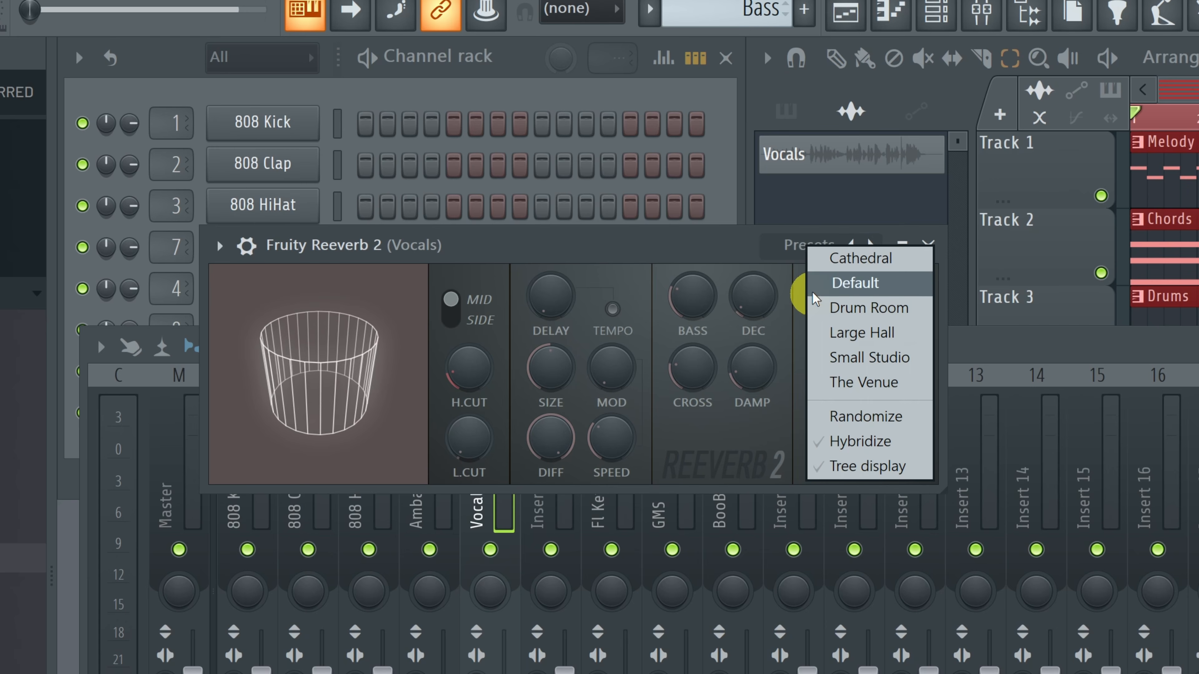
left_click(837, 365)
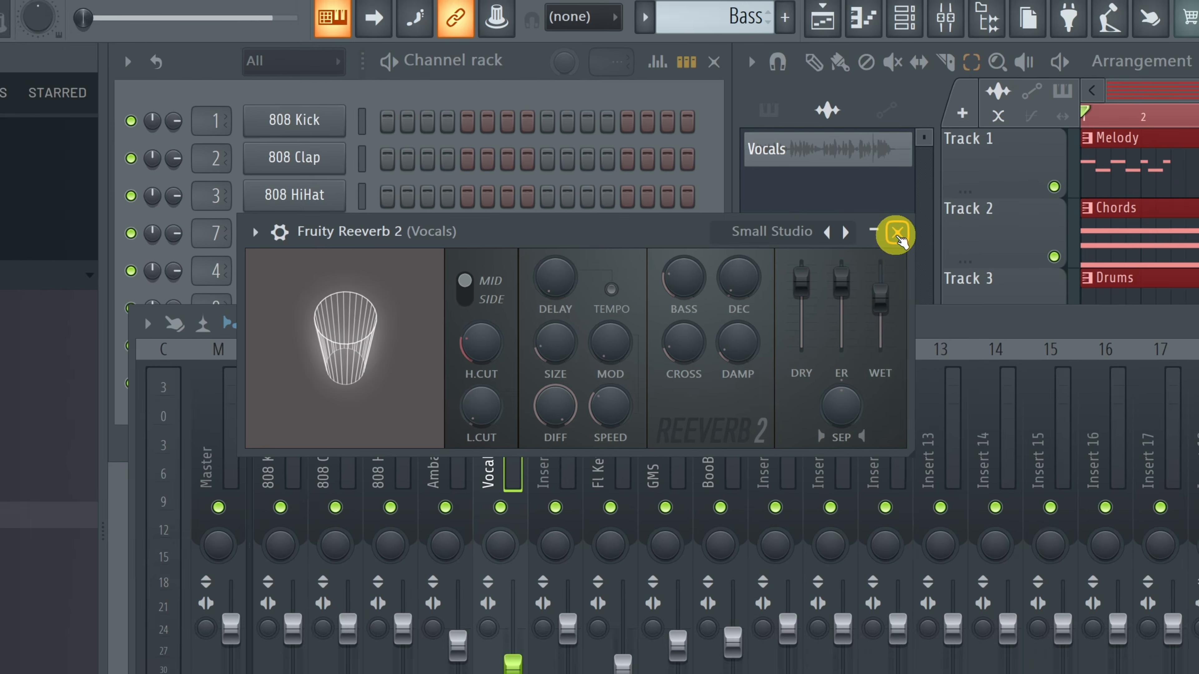
left_click(928, 245)
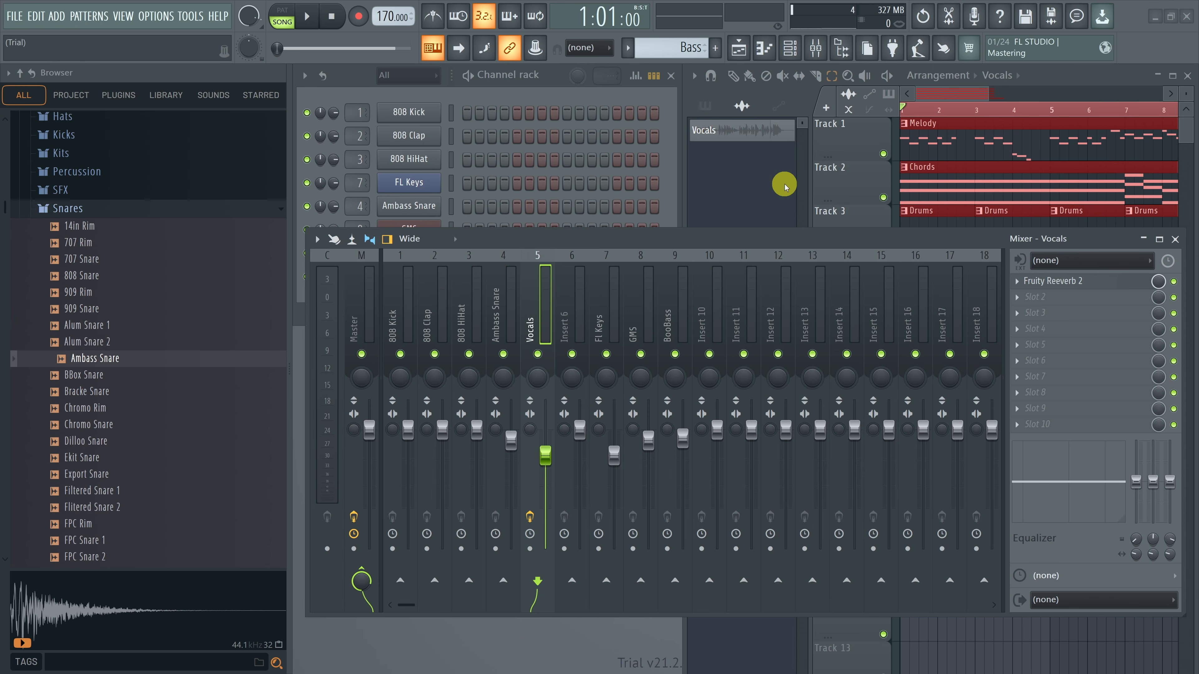
Step: Play the song to hear the Vocals track with reverb, and stop playback
left_click(784, 185)
key("space")
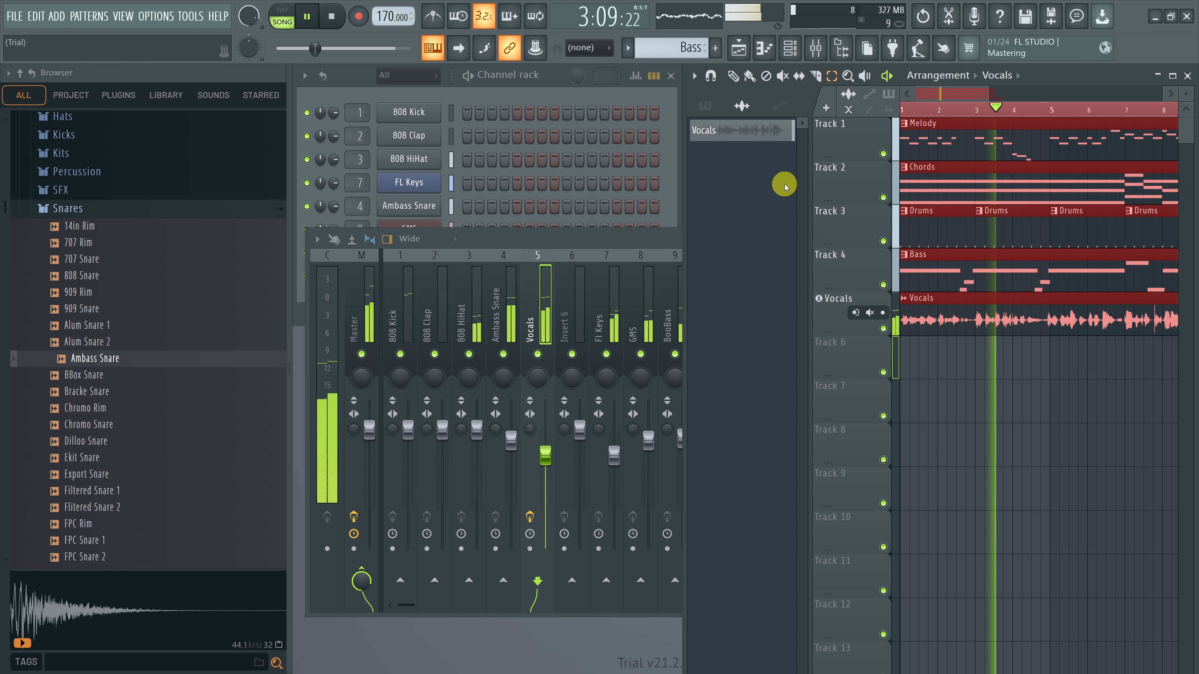
left_click(642, 241)
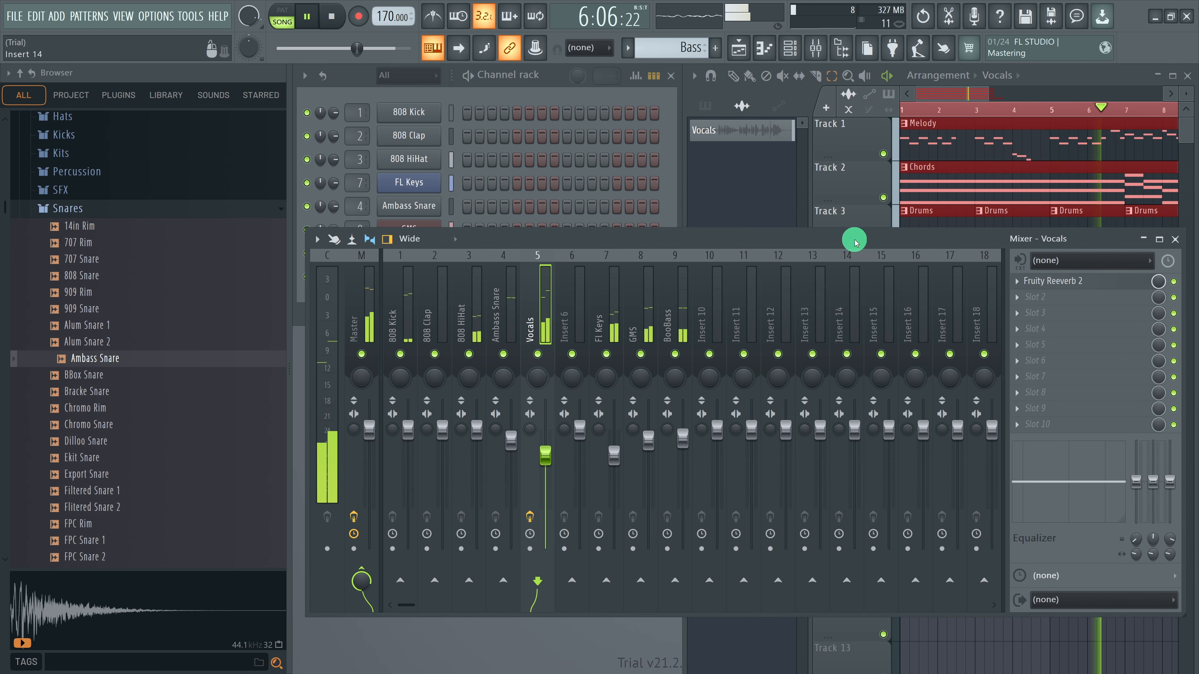
key("space")
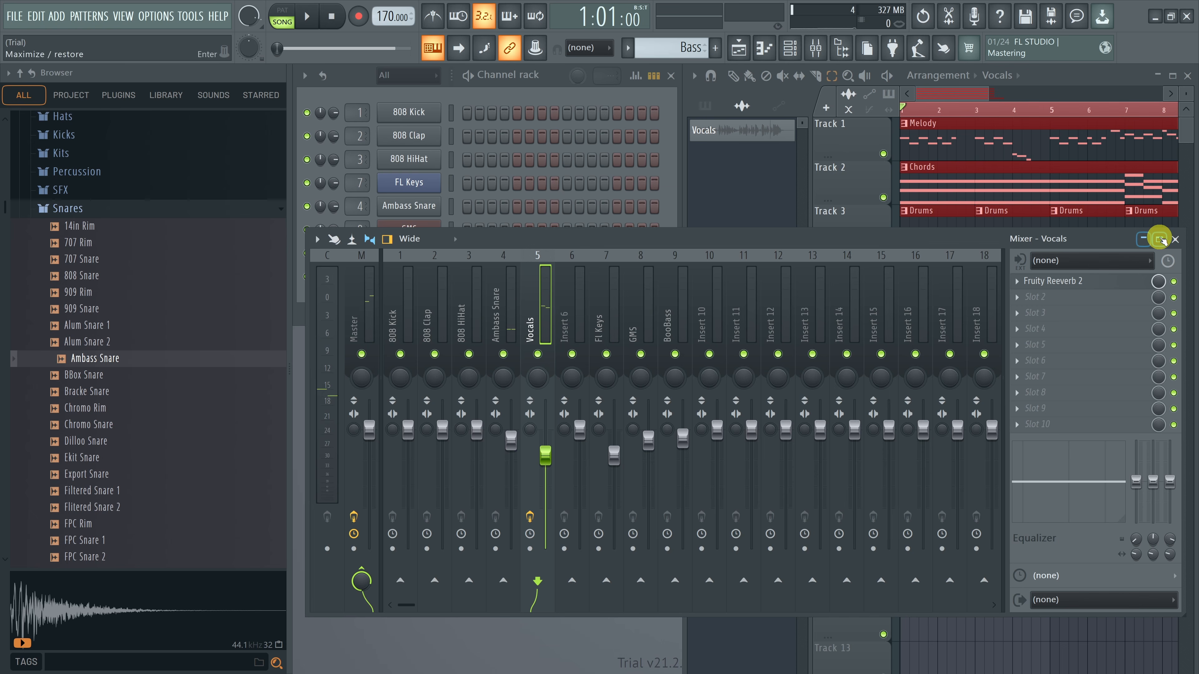
Step: Play the song with Fruity Reeverb 2 bypassed on the Vocals track, re-enable the effect and inspect its settings
left_click(1175, 282)
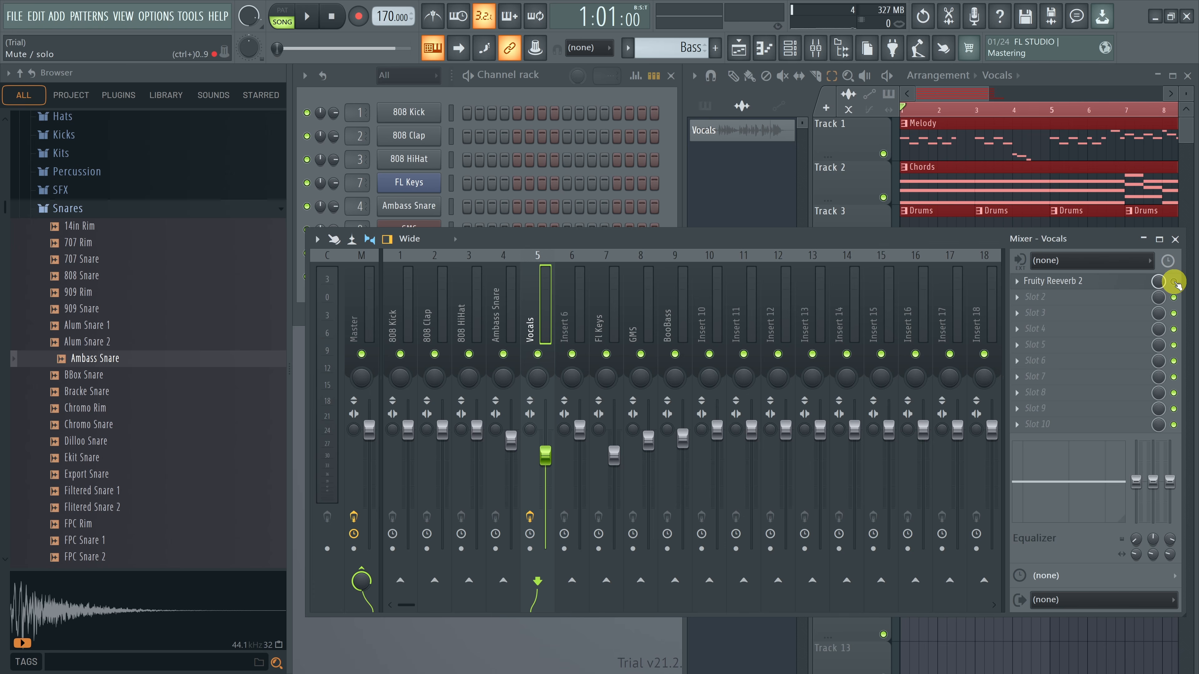
key("space")
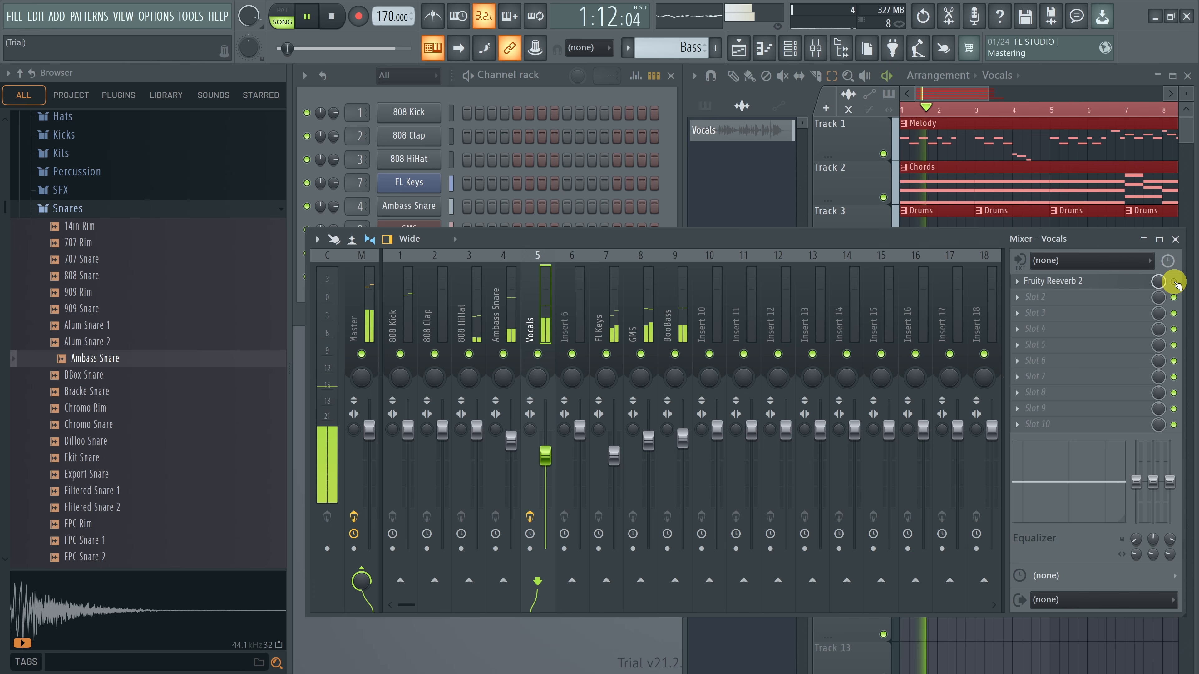
key("space")
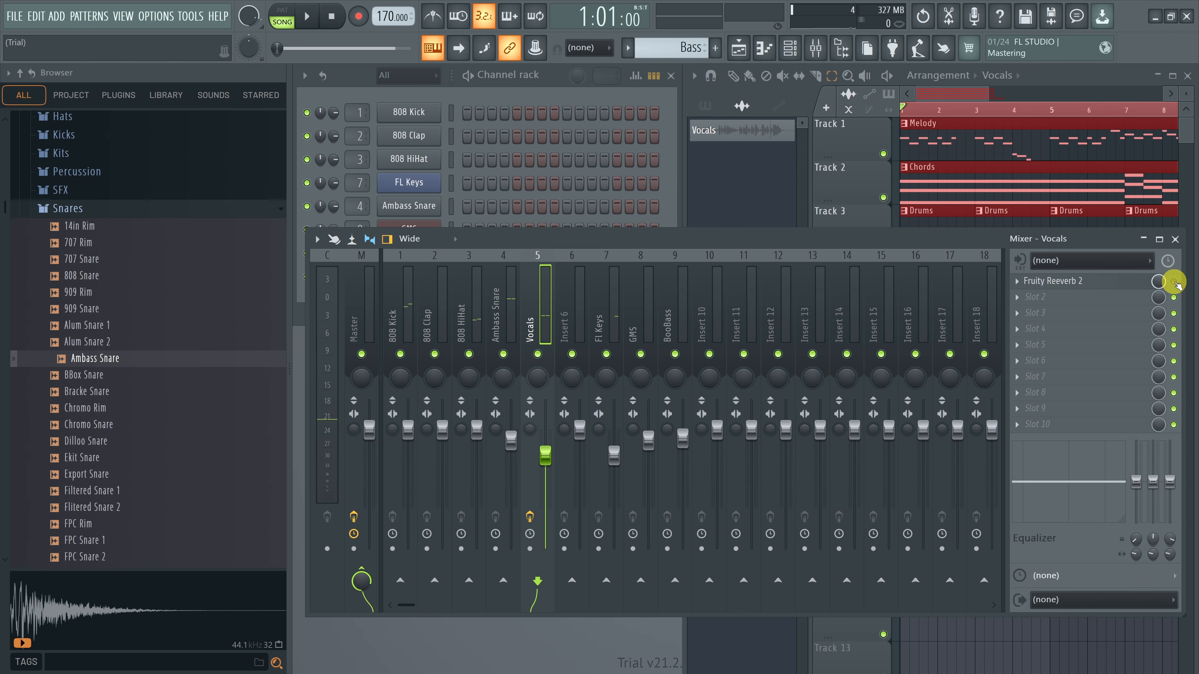
left_click(1174, 283)
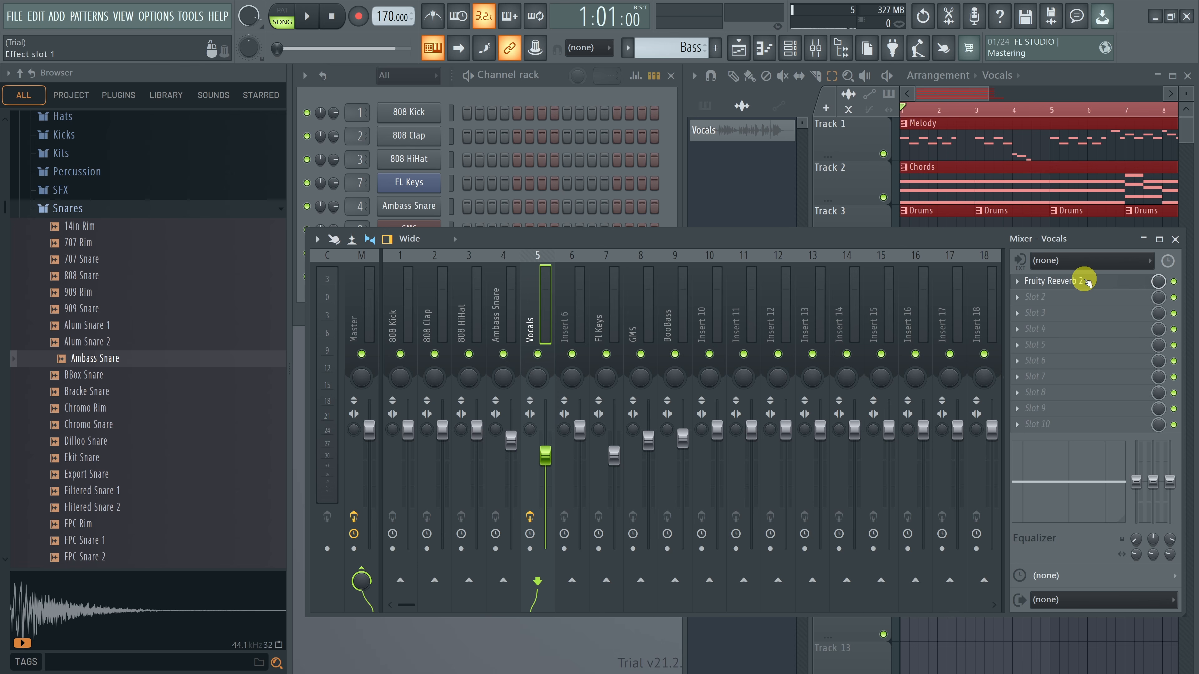
left_click(1096, 283)
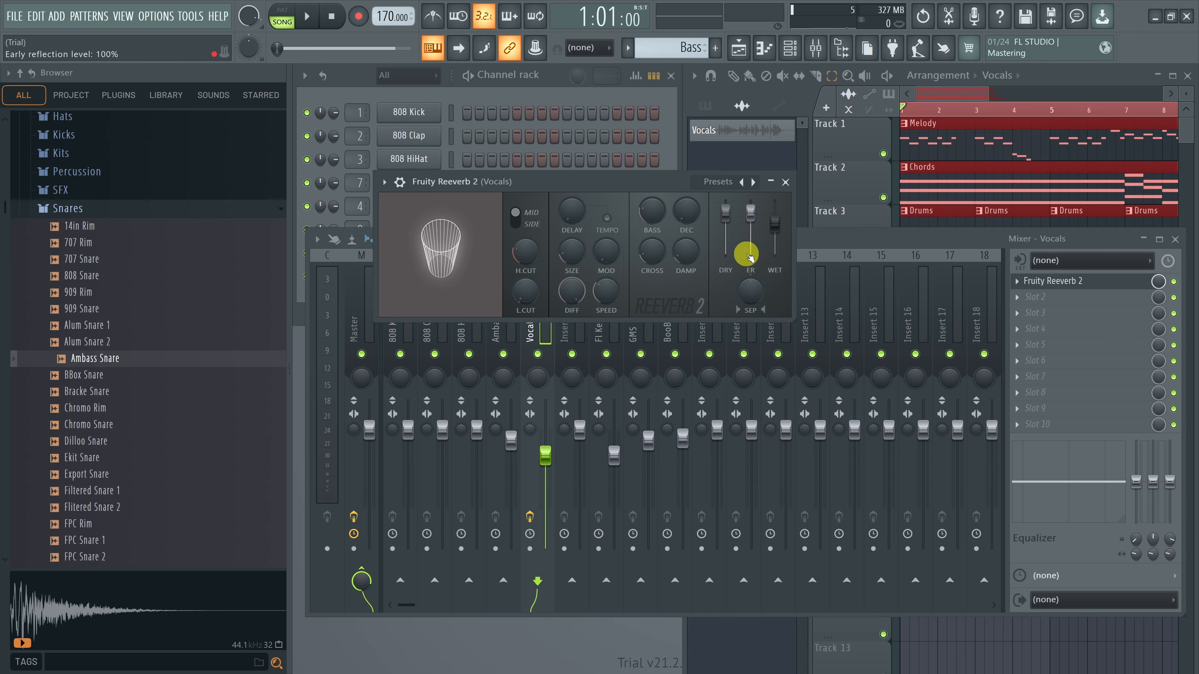
left_click(785, 183)
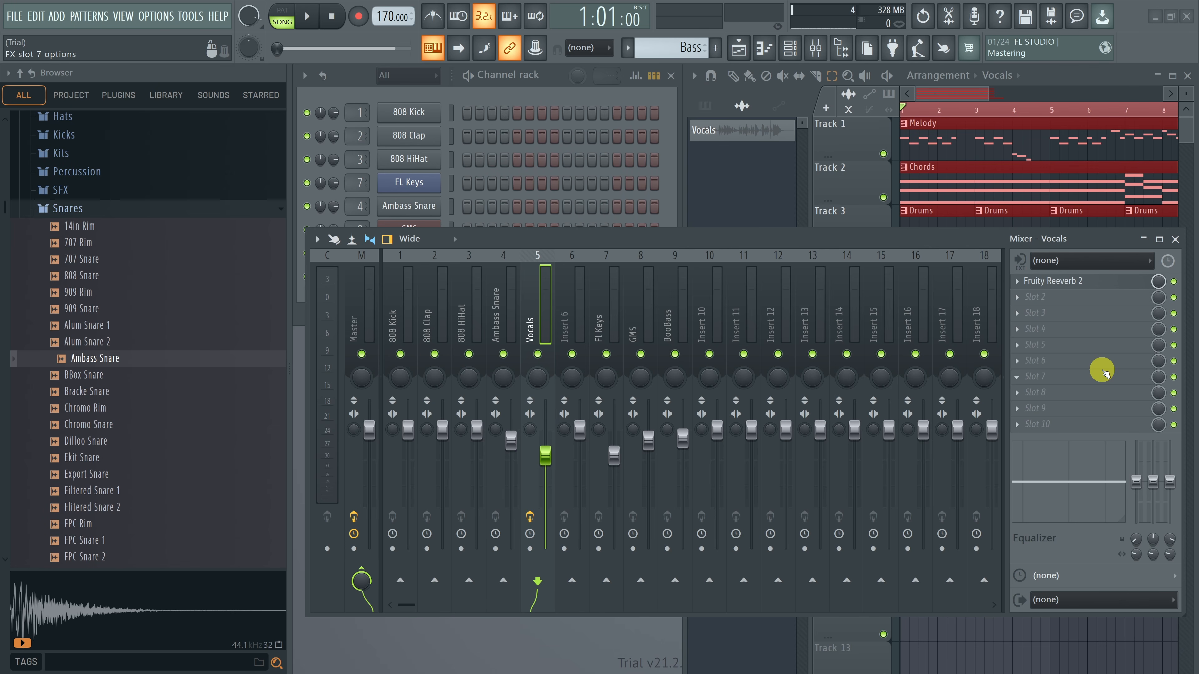
Step: Mute the 808 Kick, 808 Clap and 808 HiHat mixer tracks
left_click(401, 355)
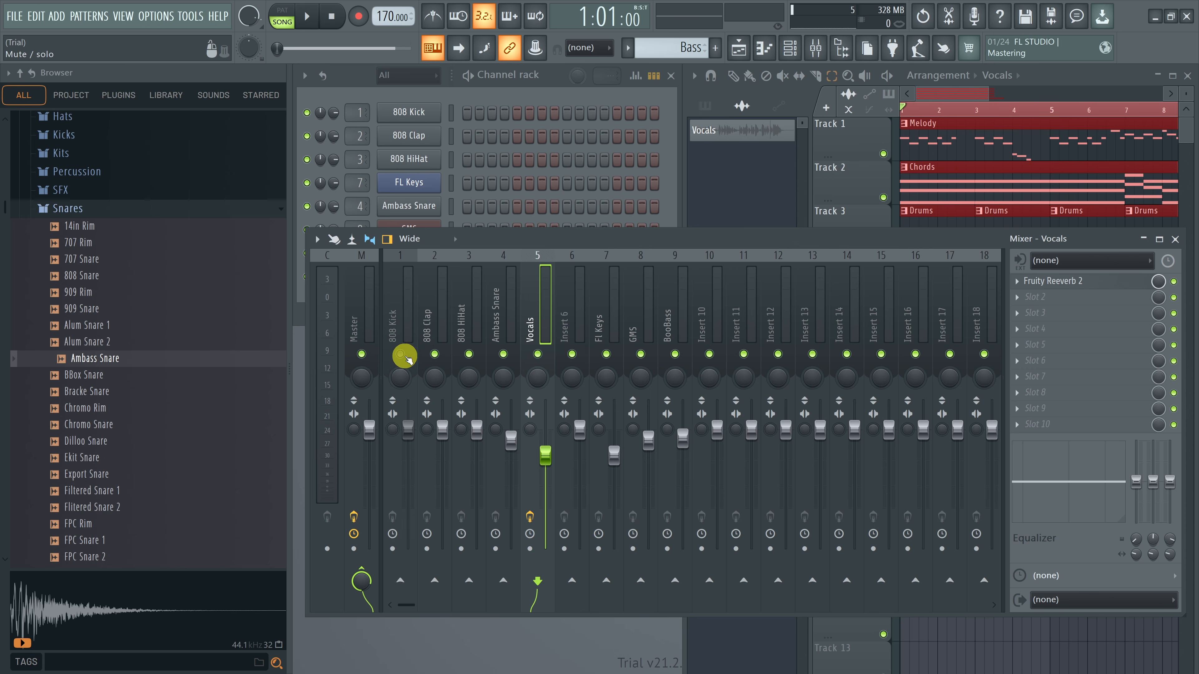
left_click(434, 354)
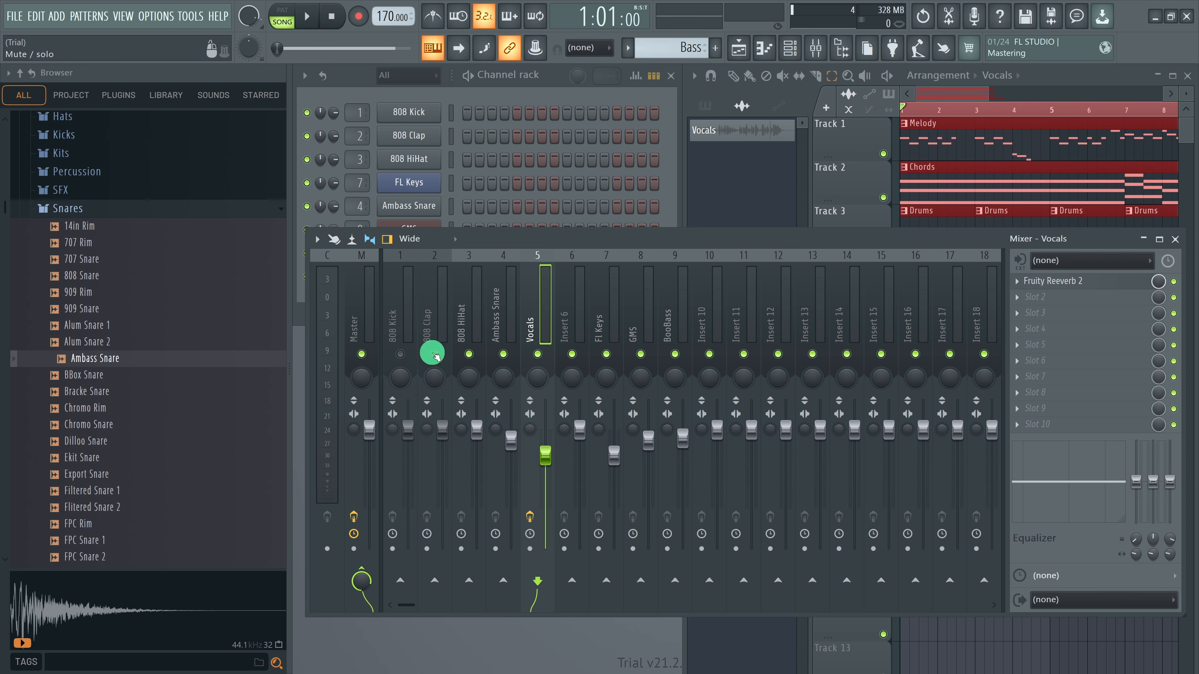
left_click(469, 355)
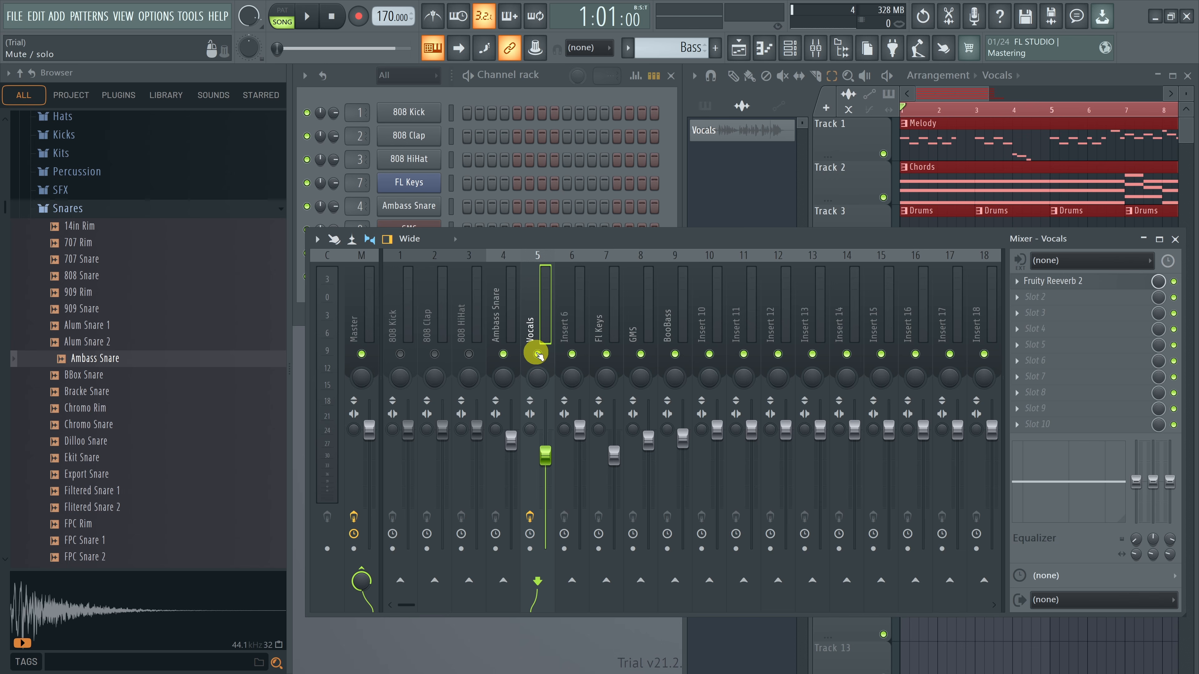
Step: Solo the Vocals mixer track, play the song to hear it alone, and restore all mixer tracks
key("ctrl+s")
right_click(537, 355)
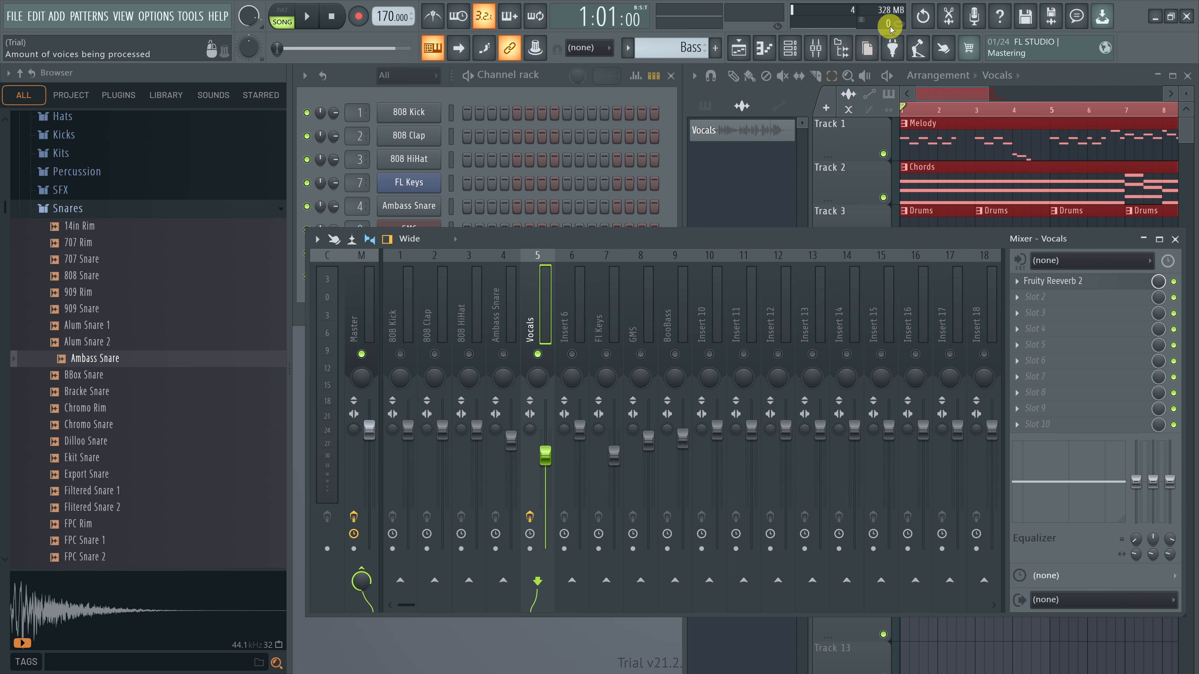
left_click(1031, 70)
key("space")
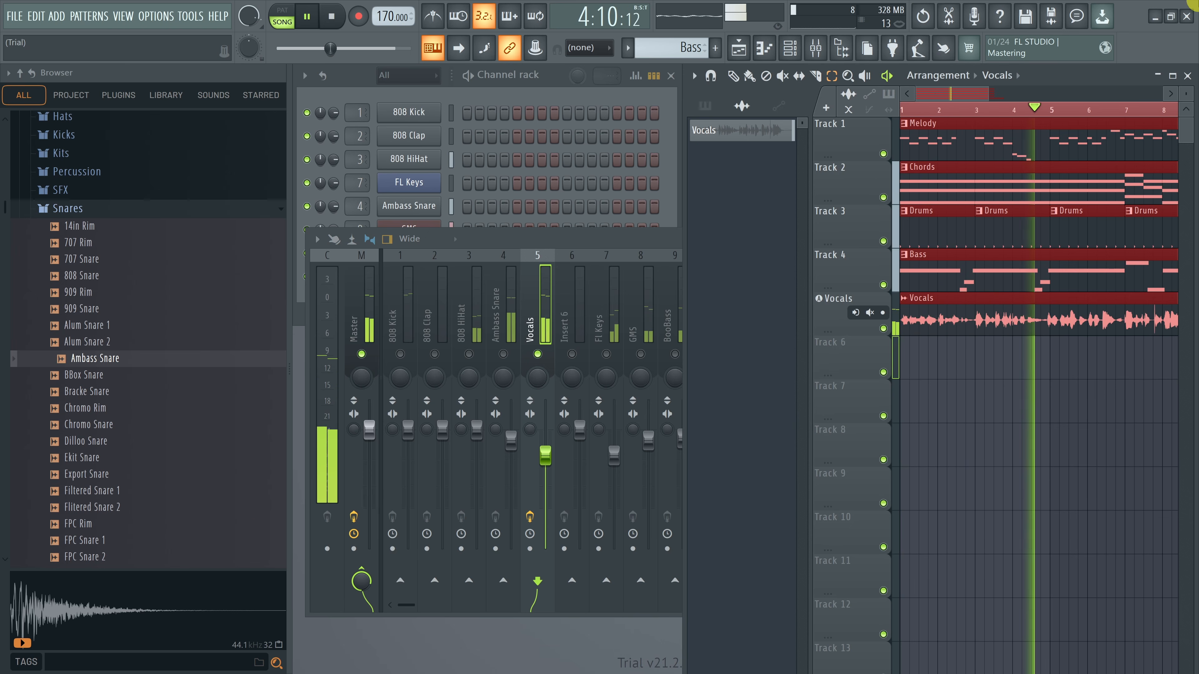
key("space")
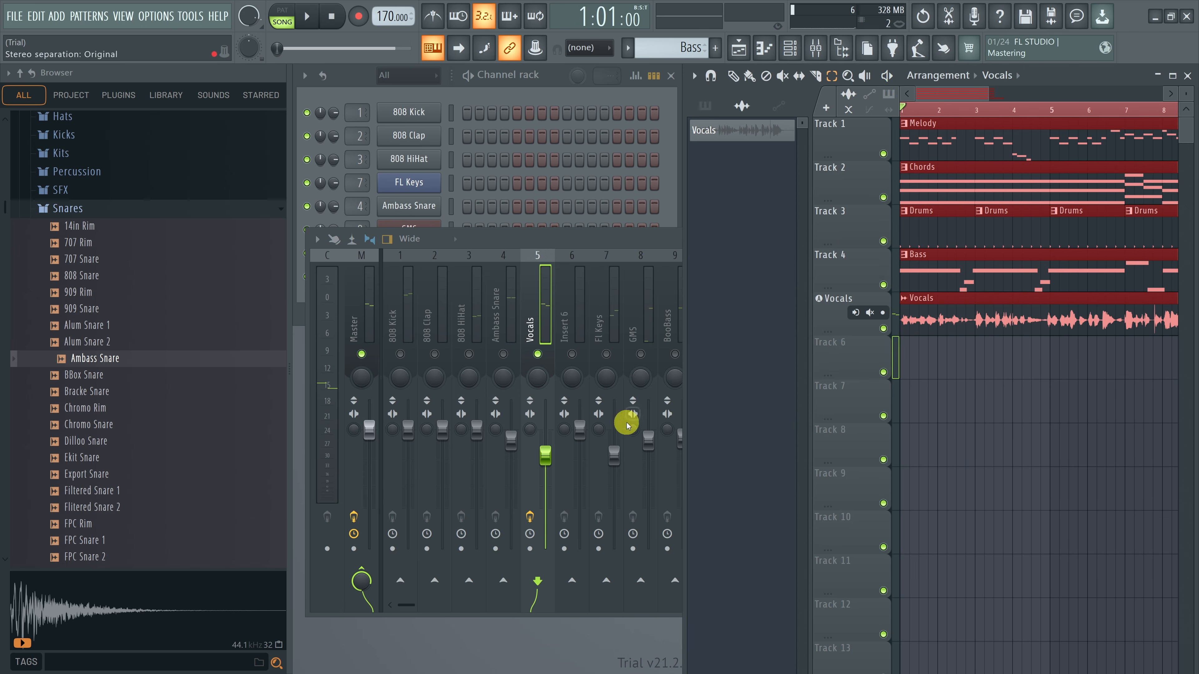
right_click(538, 355)
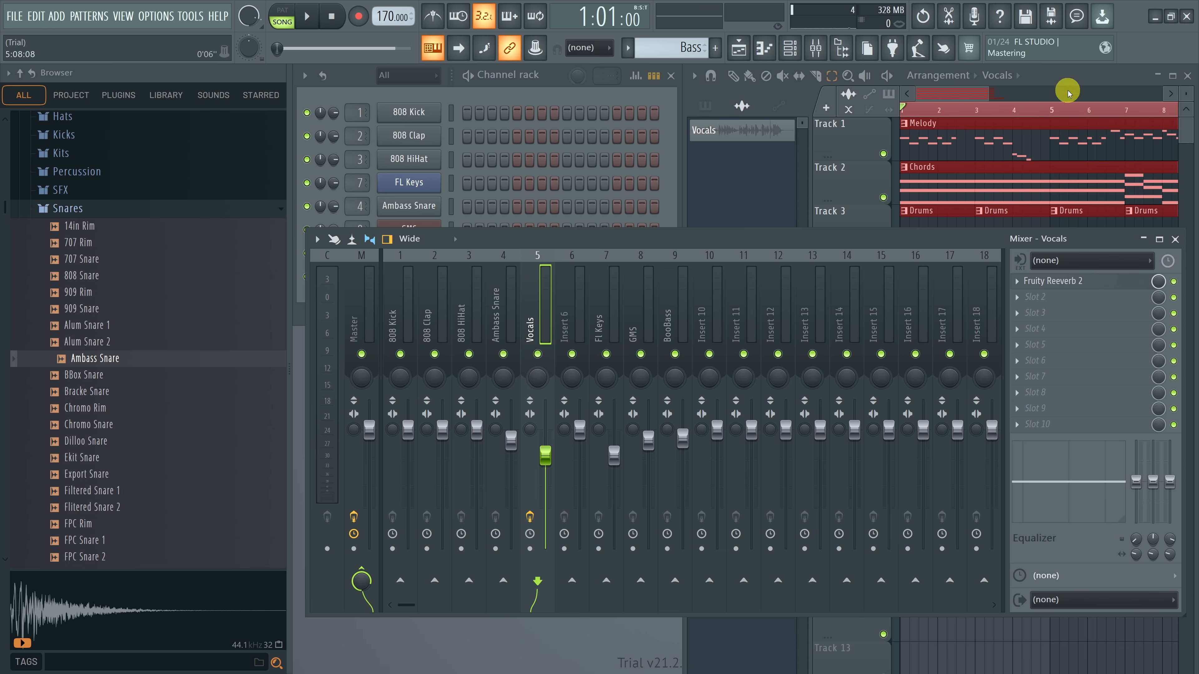
Step: Solo the Melody track in the playlist and turn its solo off again
right_click(884, 154)
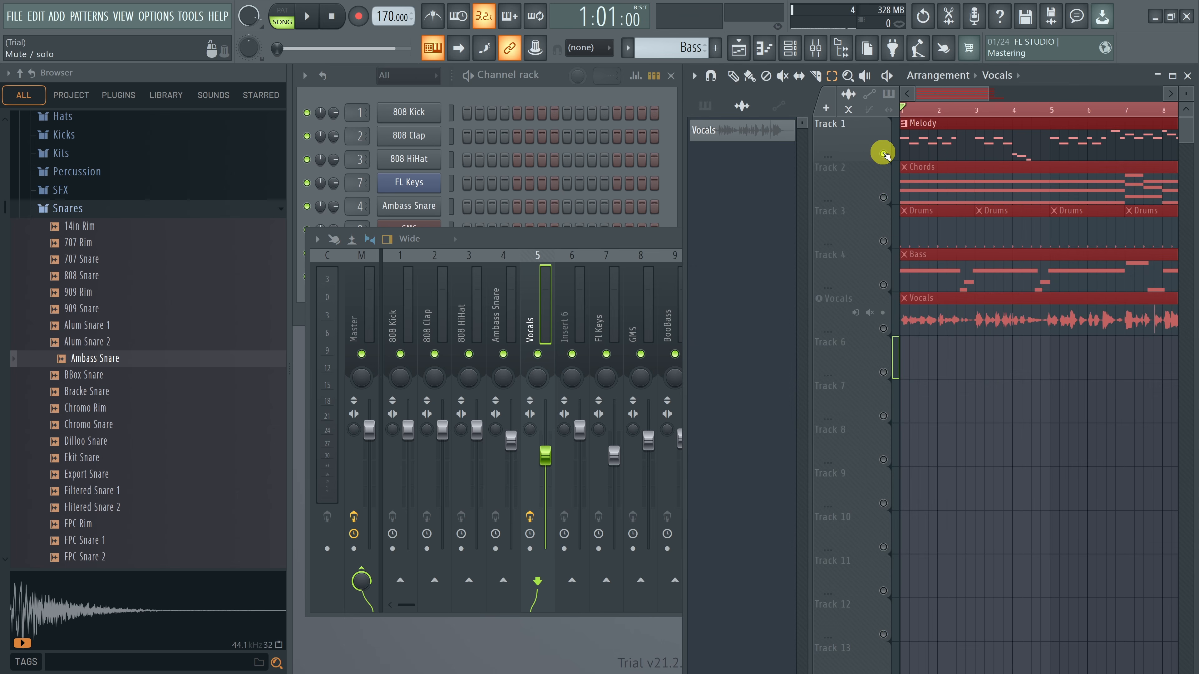
right_click(884, 154)
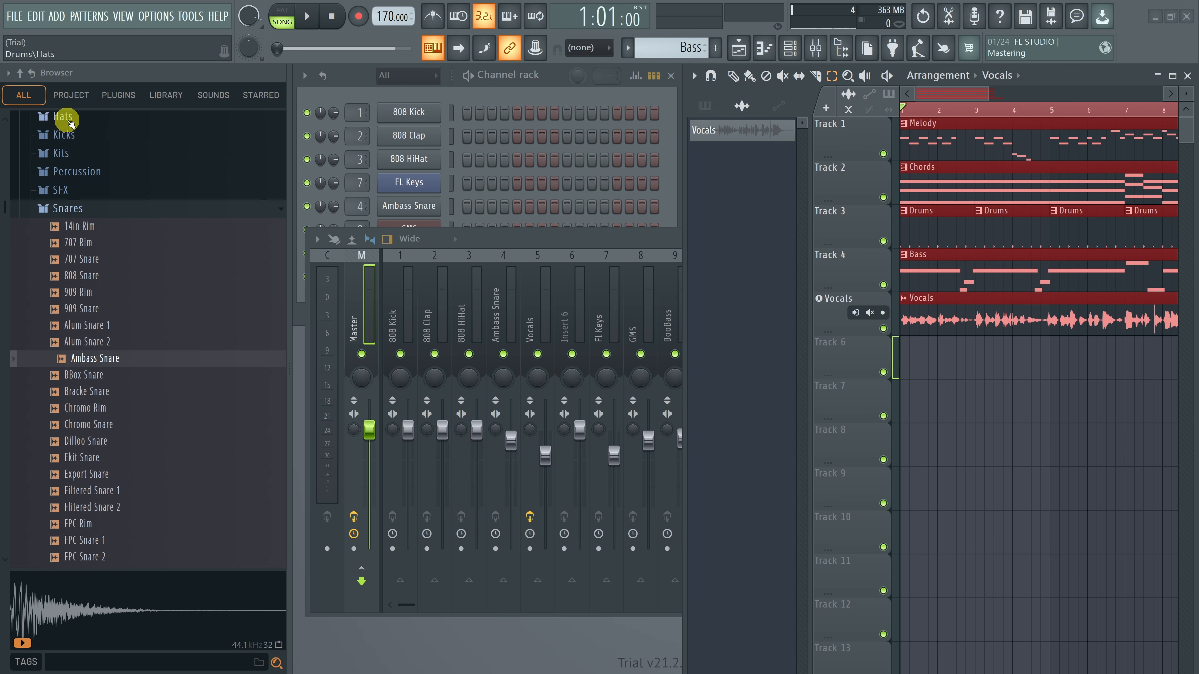
Step: Start a wave file export of the song, saving it as Cookie Jingle.wav in the Projects folder
left_click(16, 16)
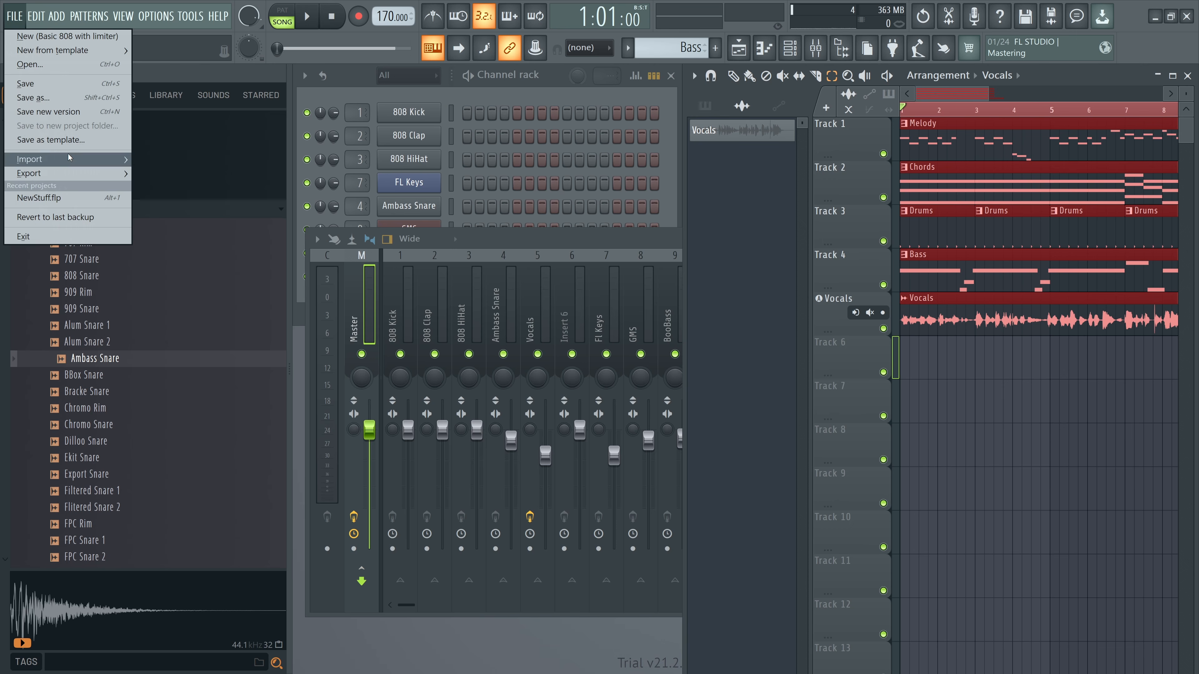
mouse_move(87, 176)
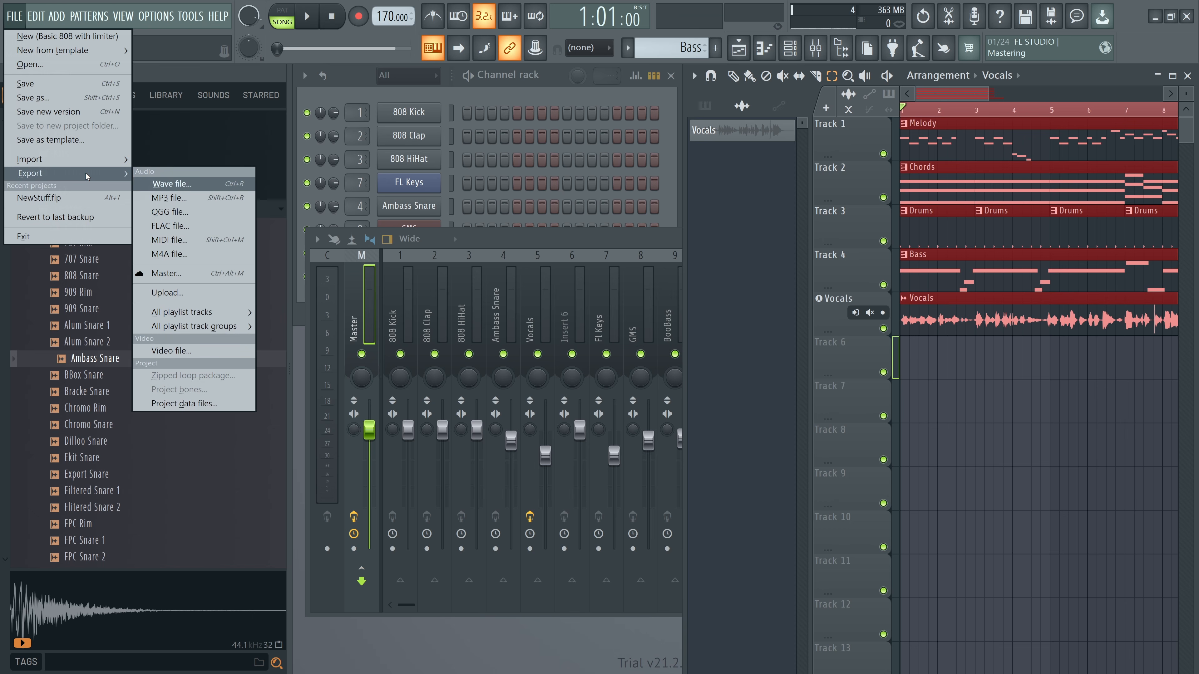
left_click(170, 183)
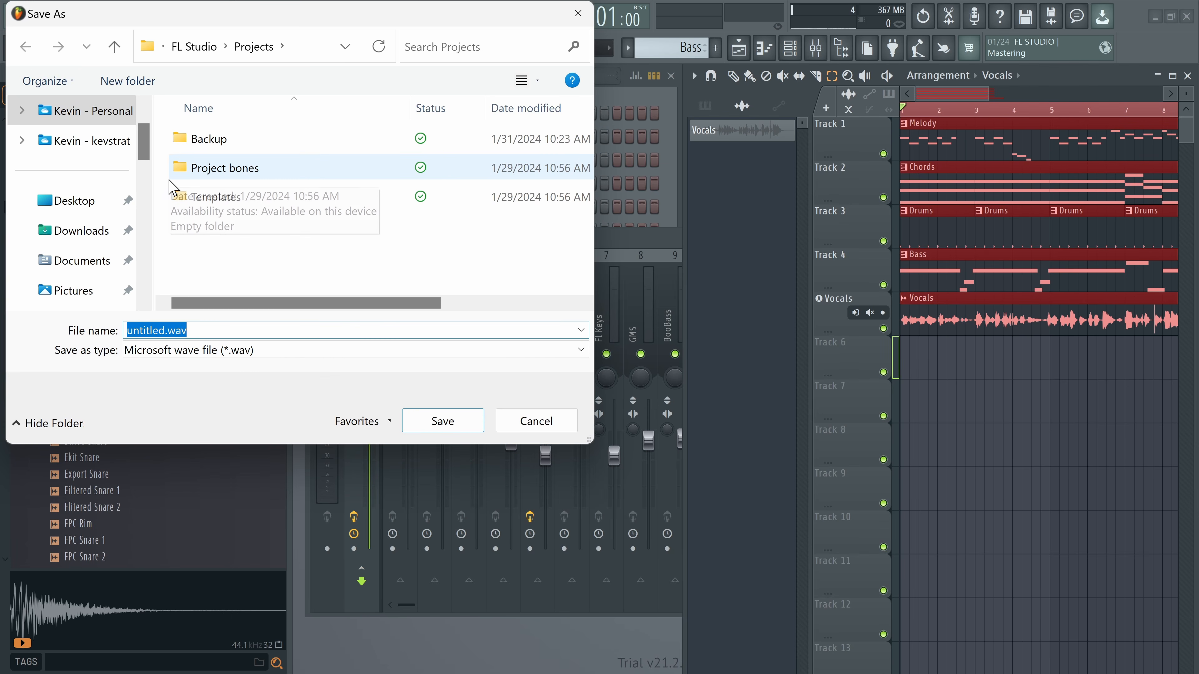
type("Cookie Jingle.wav")
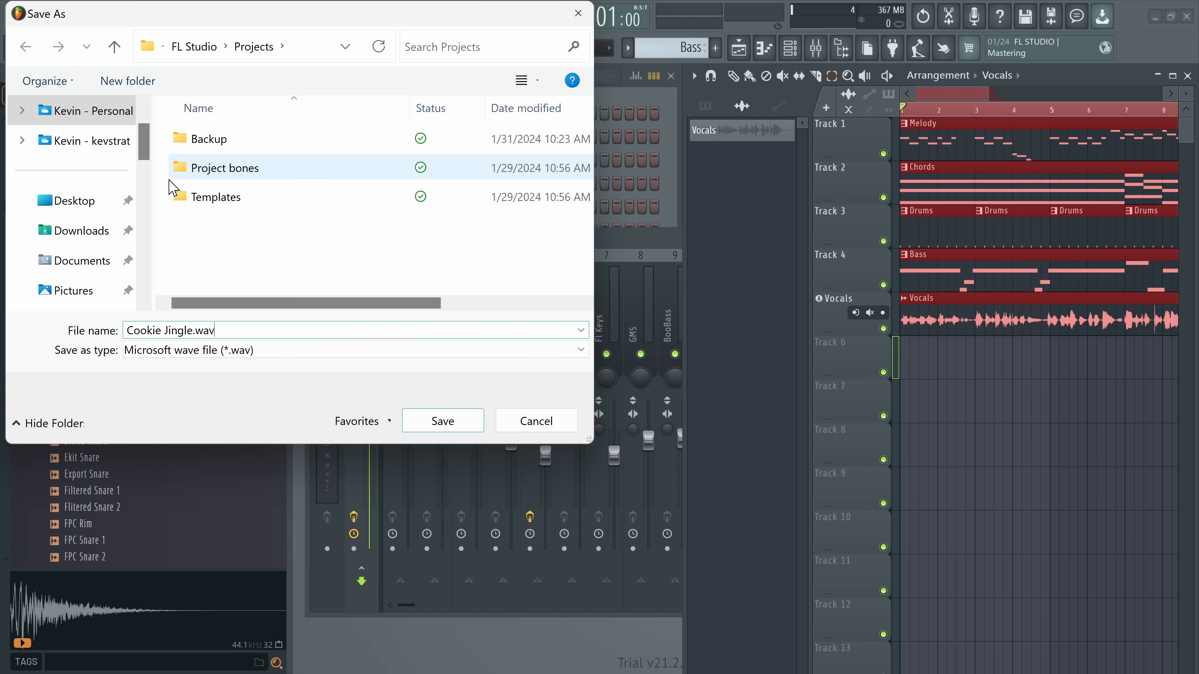
left_click(435, 419)
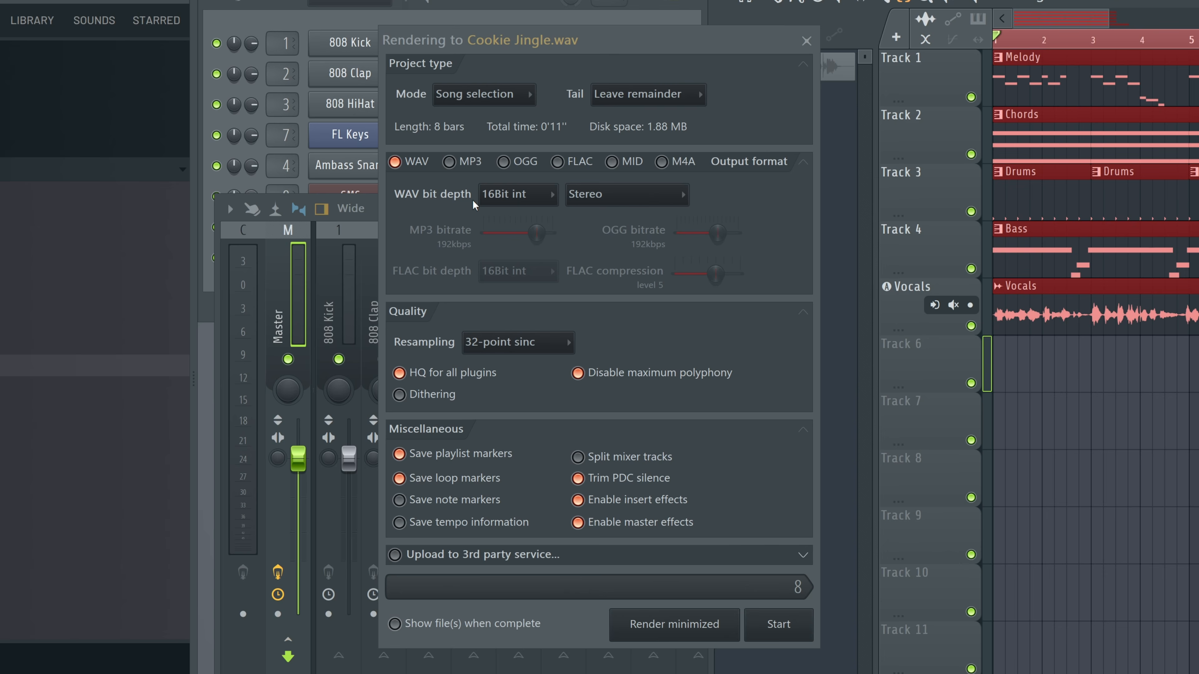
Step: Set the WAV bit depth to 32Bit float, keep resampling at 32-point sinc, and render the file
left_click(519, 193)
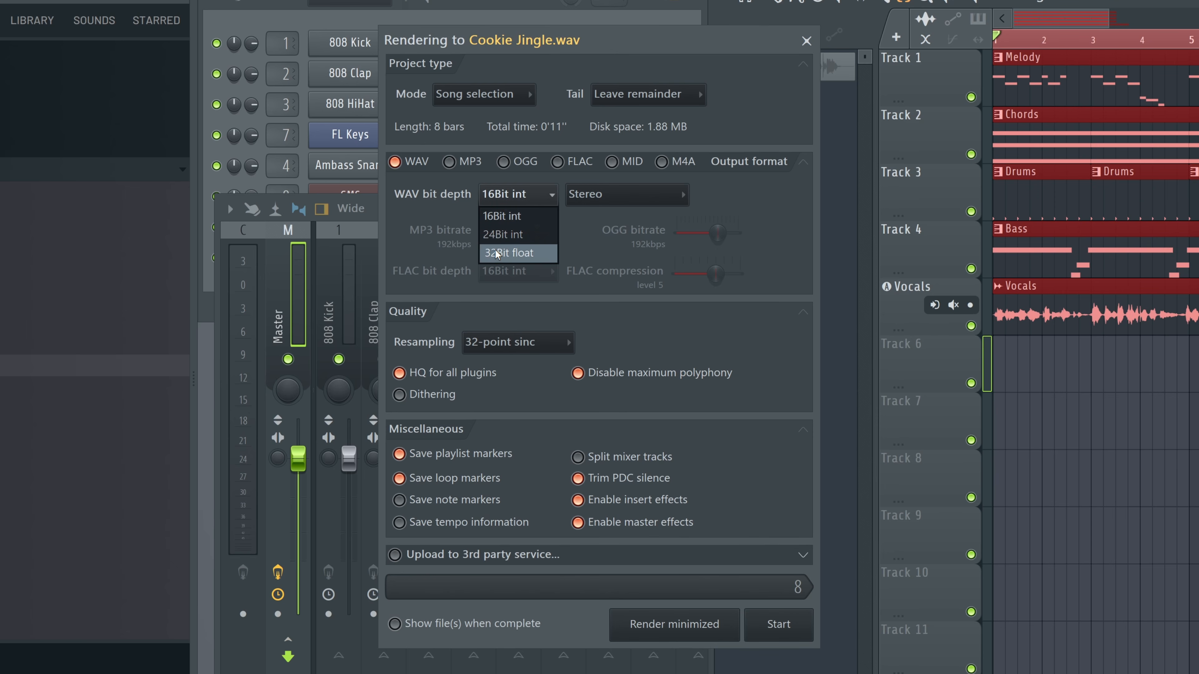
left_click(528, 252)
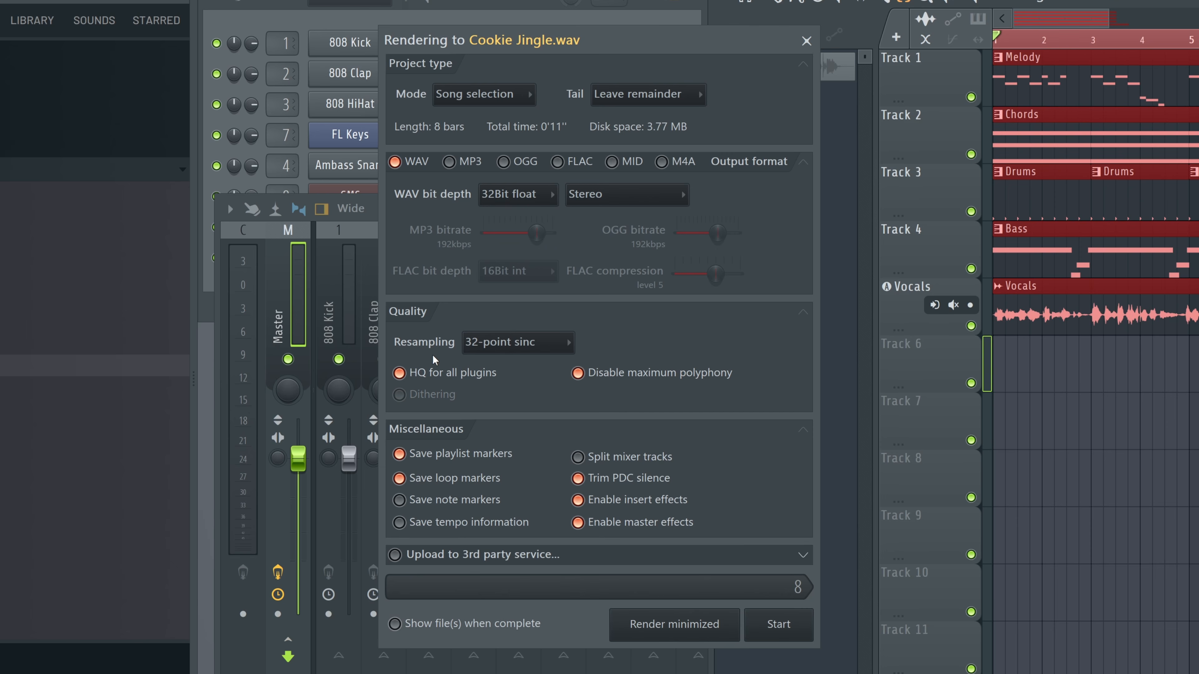
left_click(516, 347)
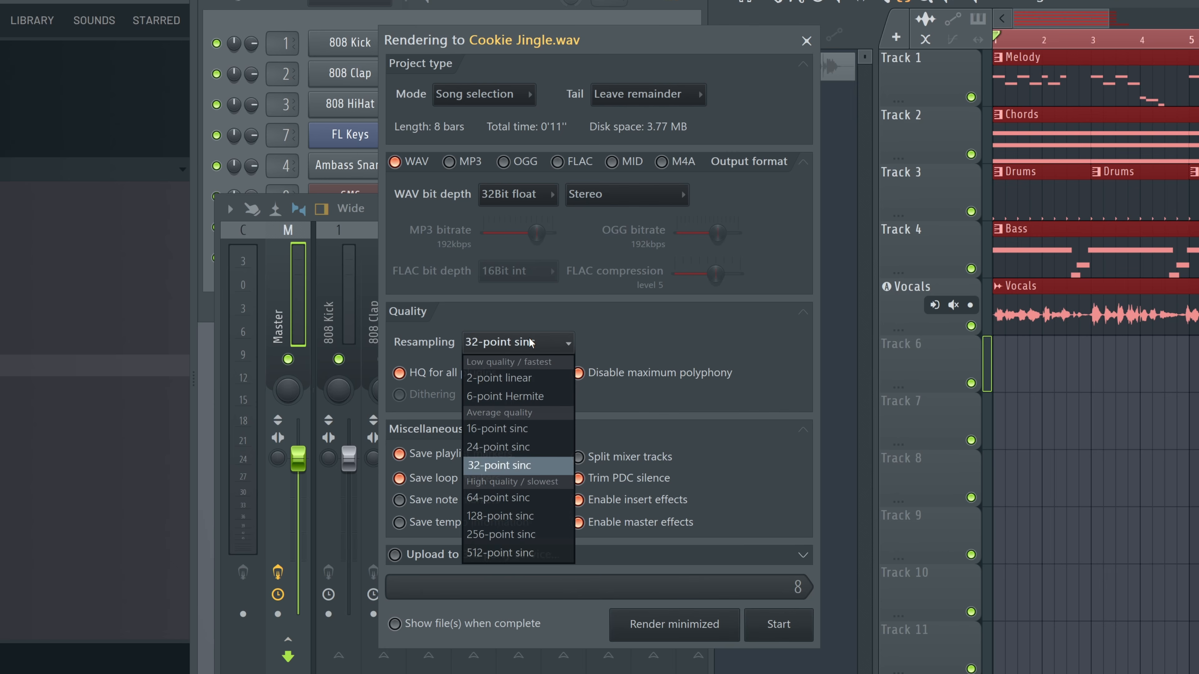
left_click(528, 466)
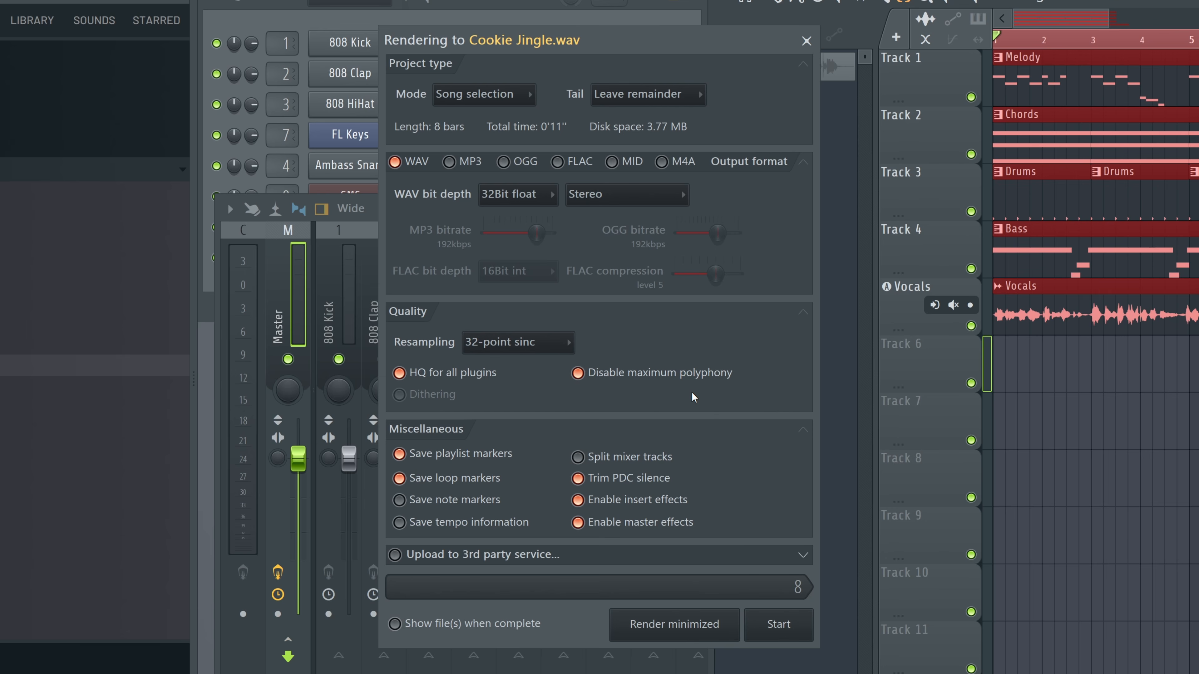
left_click(792, 630)
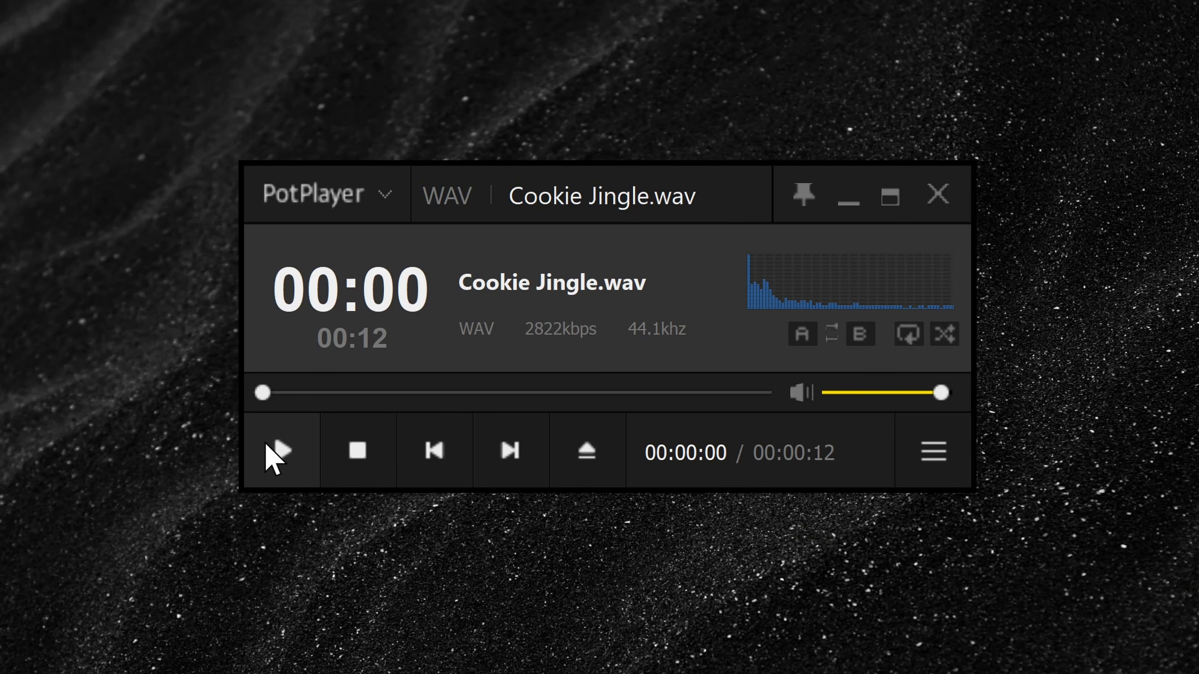
Step: Switch to PotPlayer and play the exported Cookie Jingle.wav
left_click(300, 457)
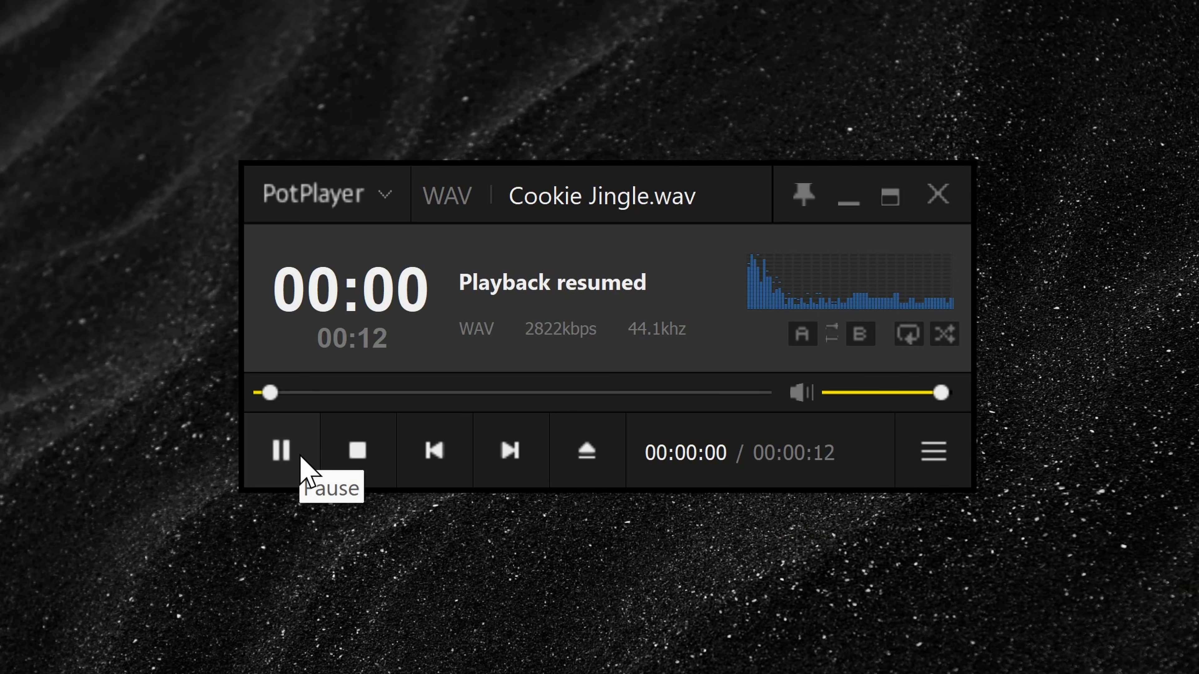